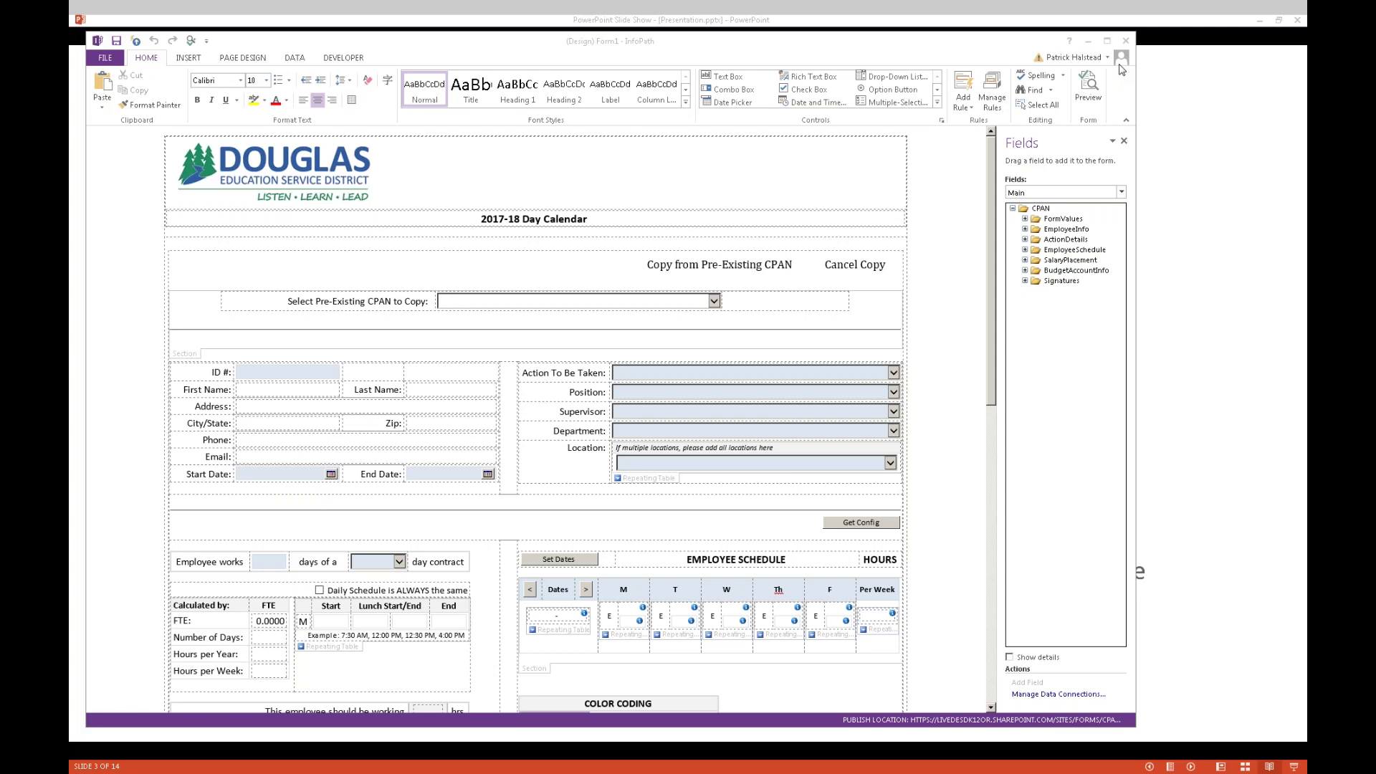
Switch to Chrome, reload the open form page and bring up the Manage Templates page
key(alt+Tab)
key(alt+Tab)
key(alt+Tab)
key(alt+Tab)
key(alt+Tab)
key(alt+Tab)
key(alt+Tab)
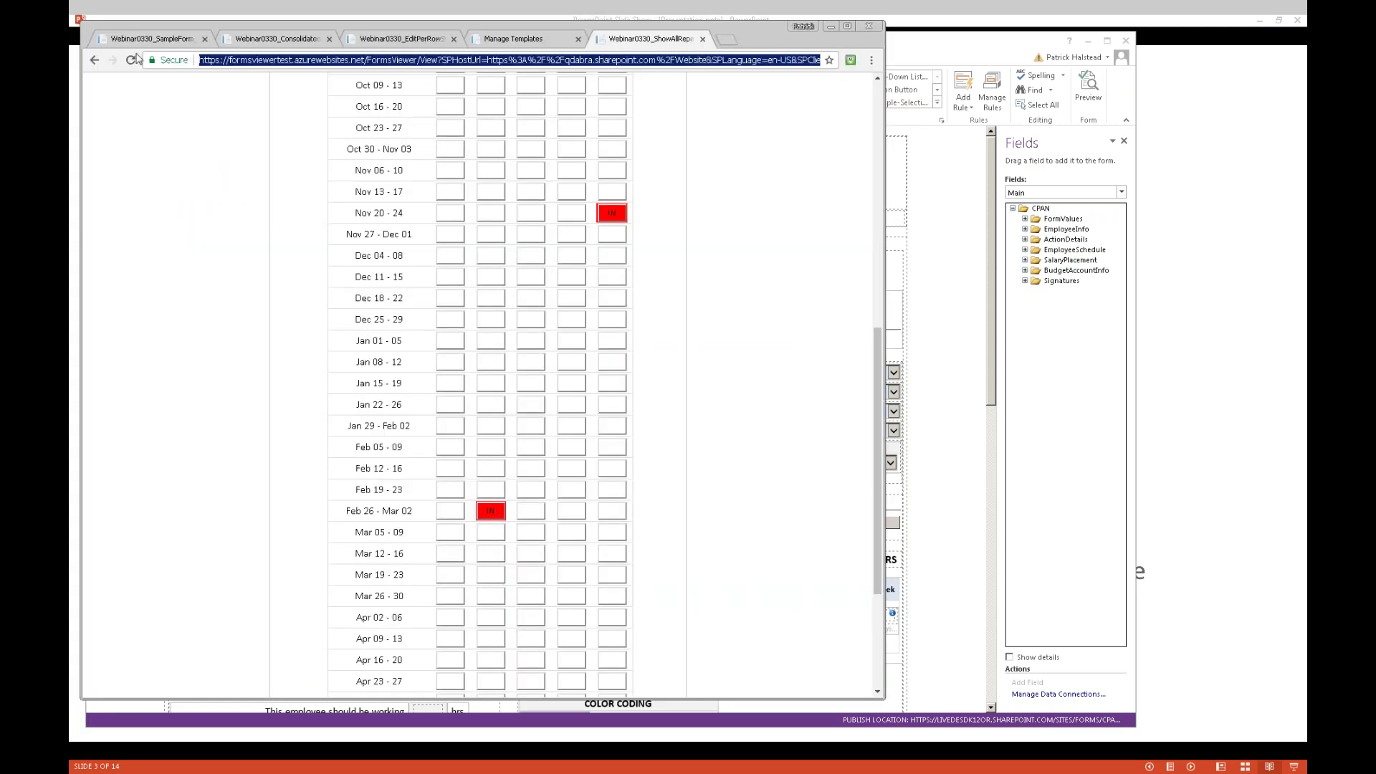
click(131, 59)
click(280, 38)
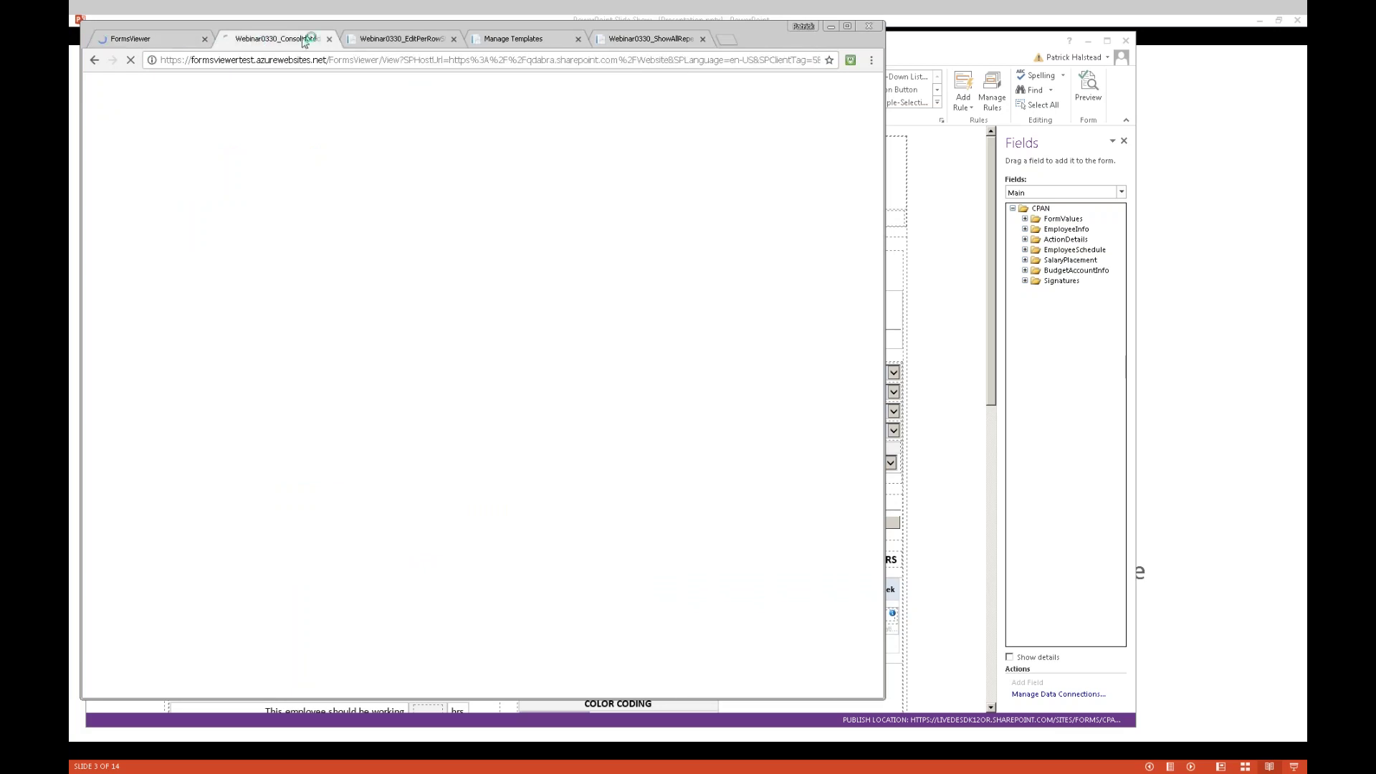
click(513, 39)
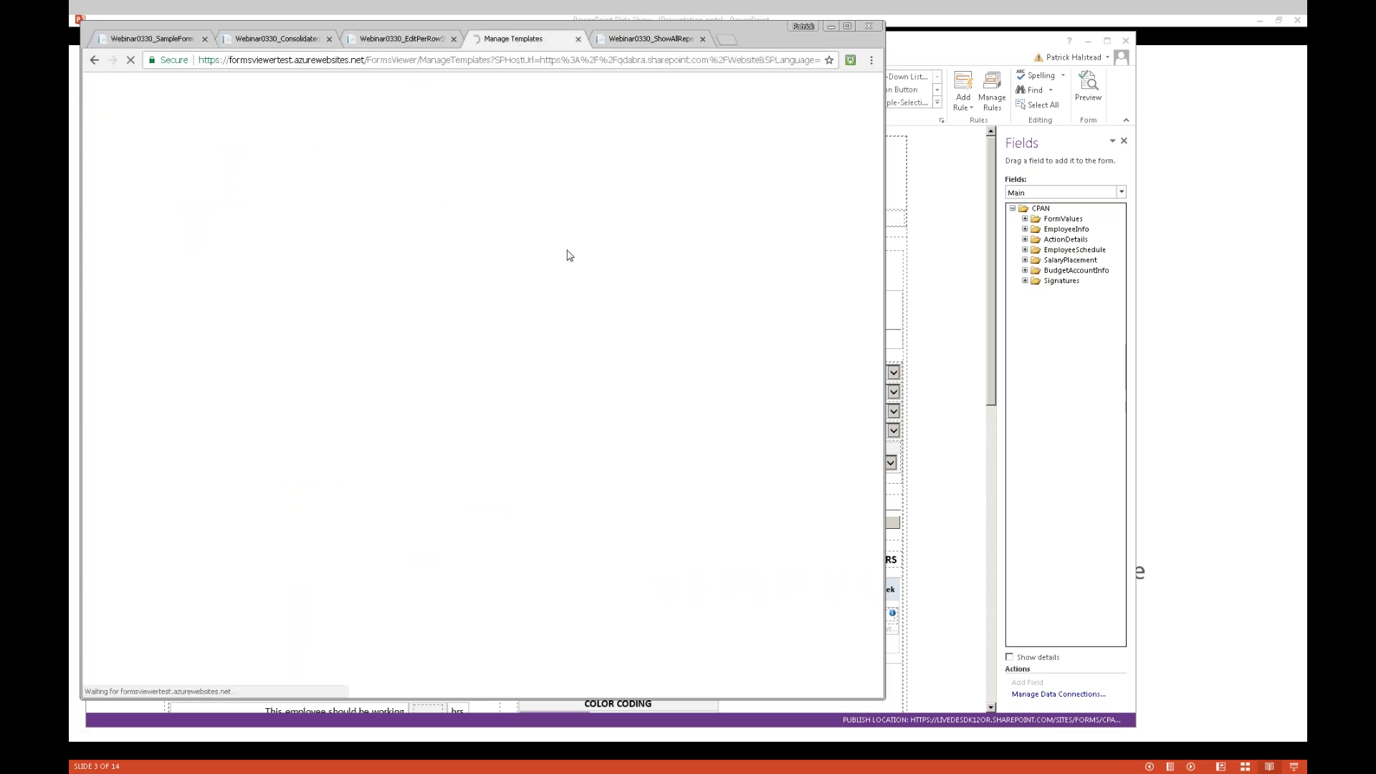
key(alt+Tab)
key(alt+Tab)
key(alt+Tab)
key(alt+Tab)
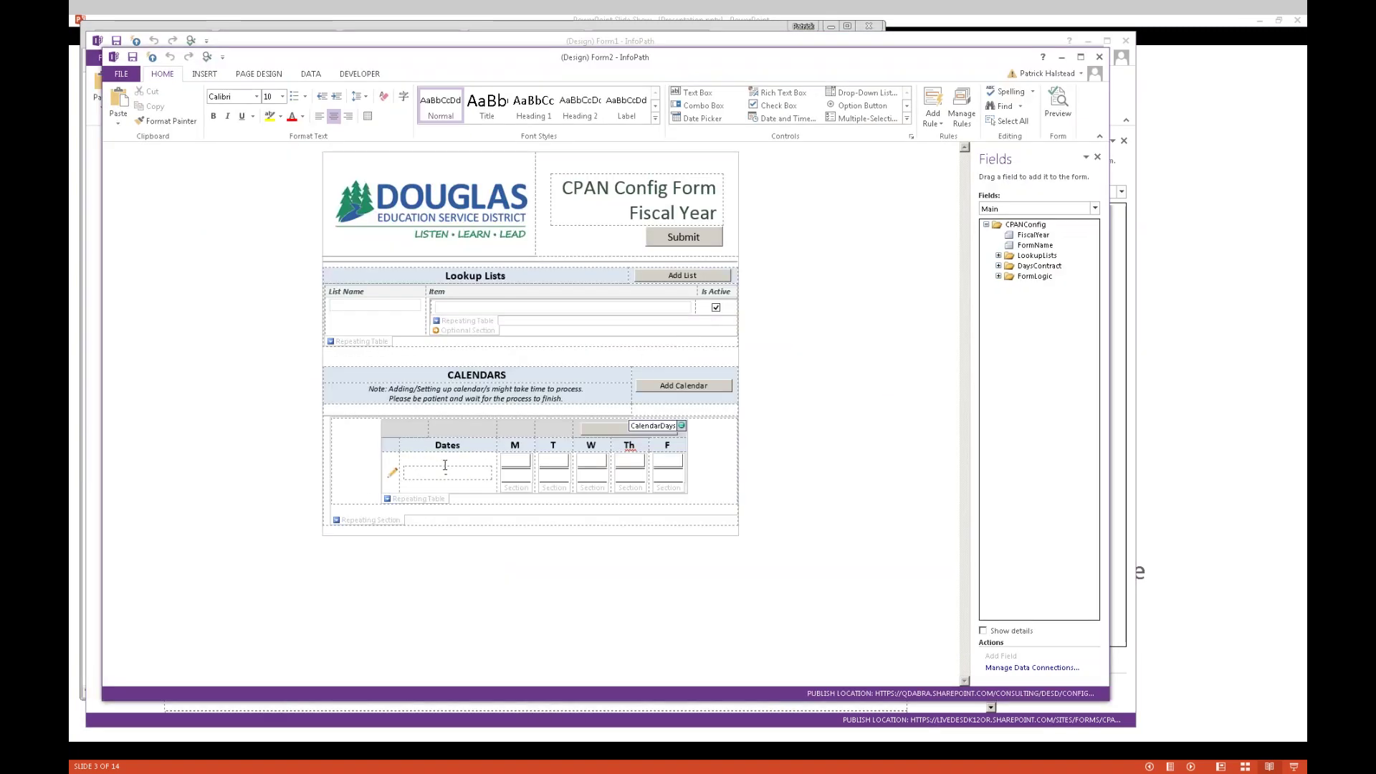
click(370, 526)
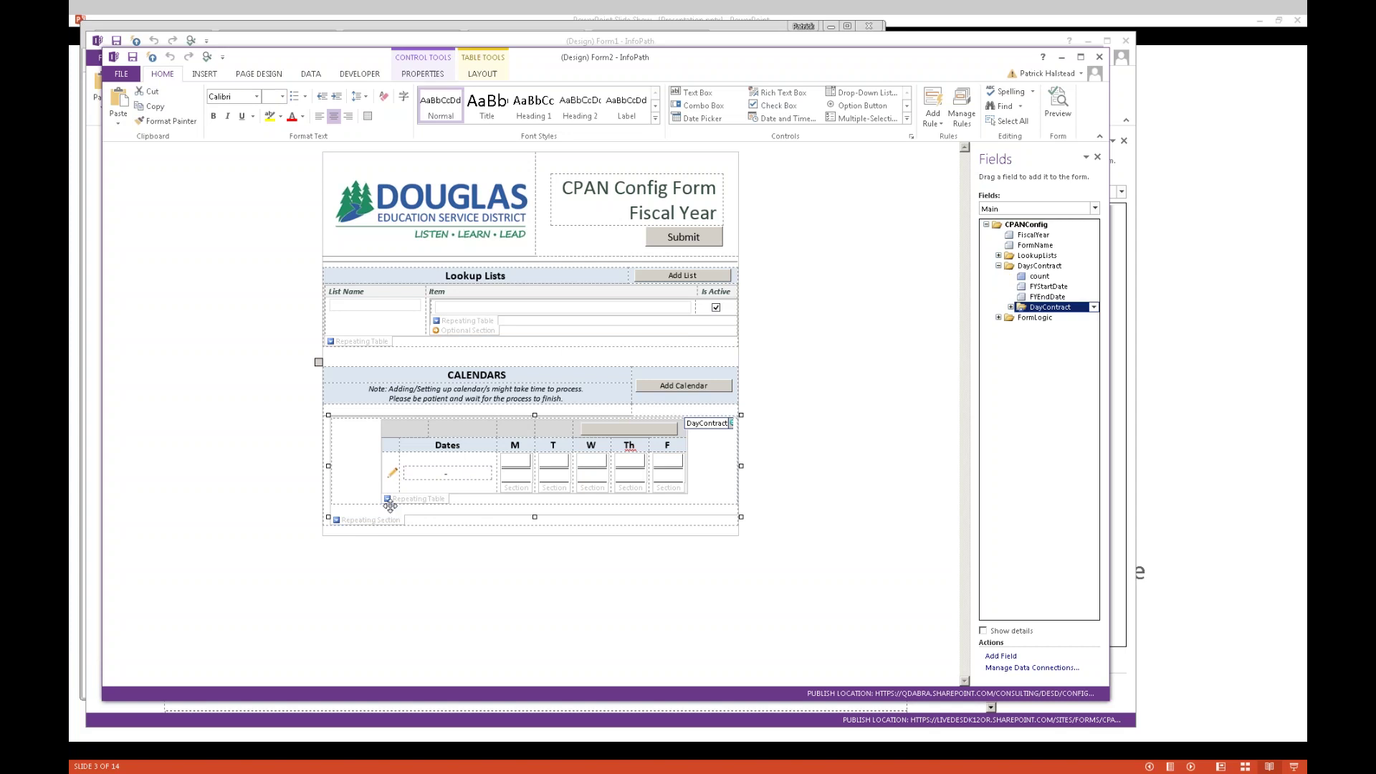
click(422, 449)
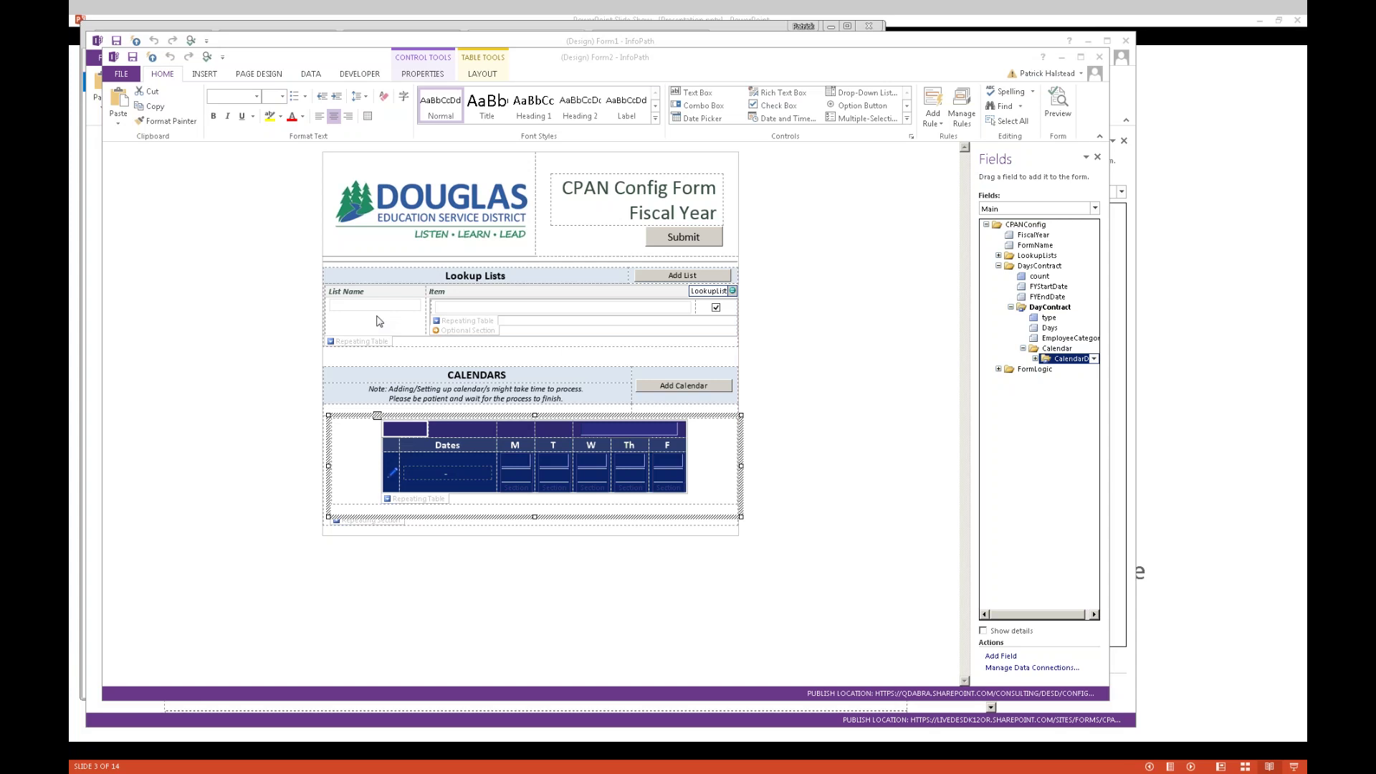
click(440, 472)
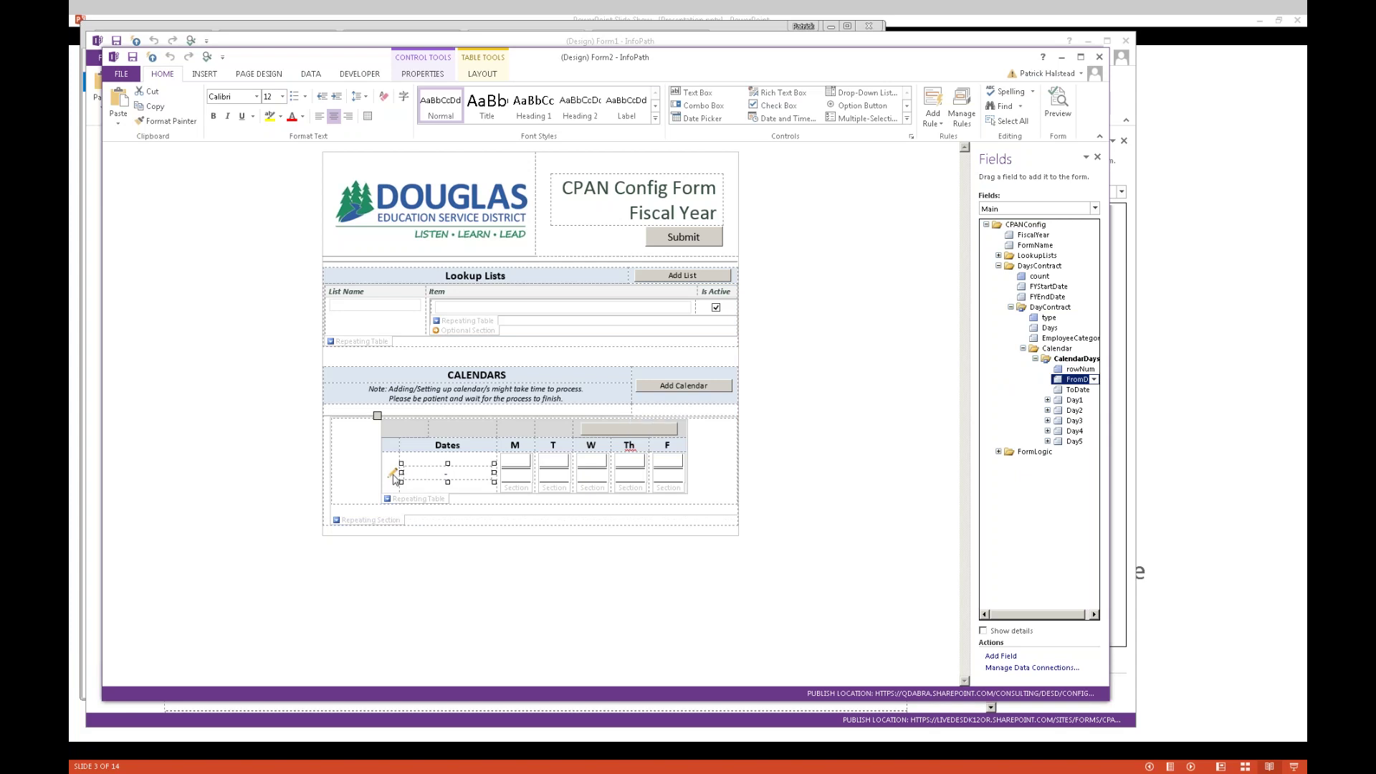
click(315, 43)
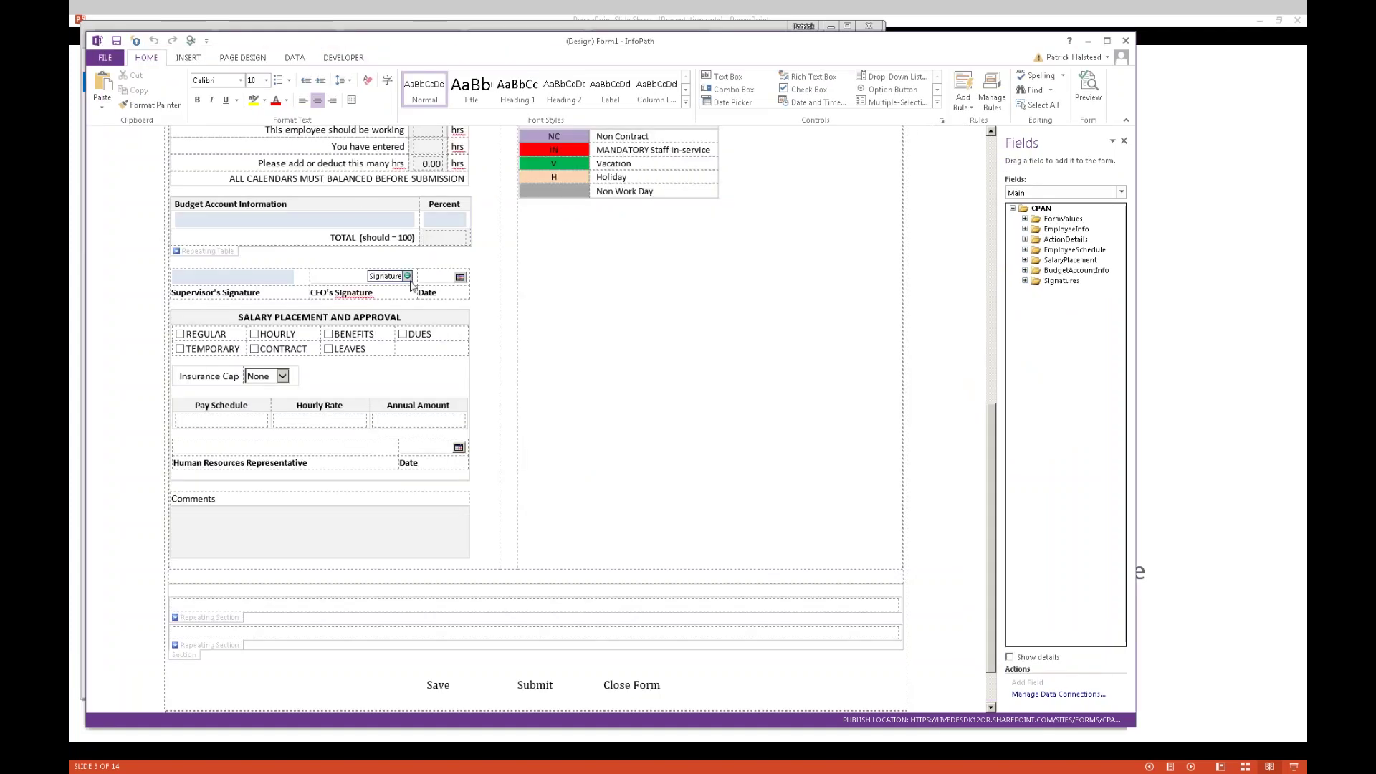
scroll(411, 285, up, 10)
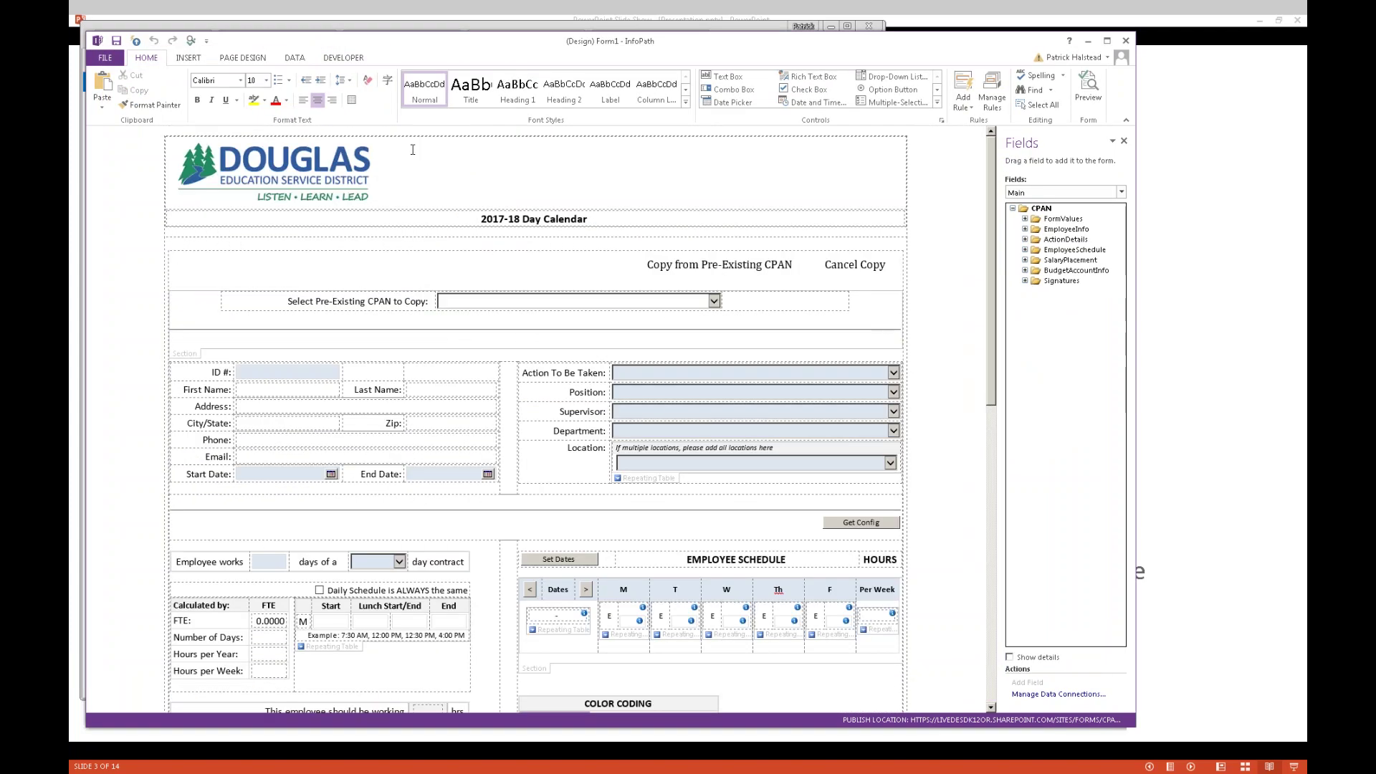
Return to Chrome and open the Webinar0330_ConsolidatedDCsViaConfig form from the Manage Templates list
click(319, 28)
scroll(405, 368, down, 15)
scroll(405, 367, down, 8)
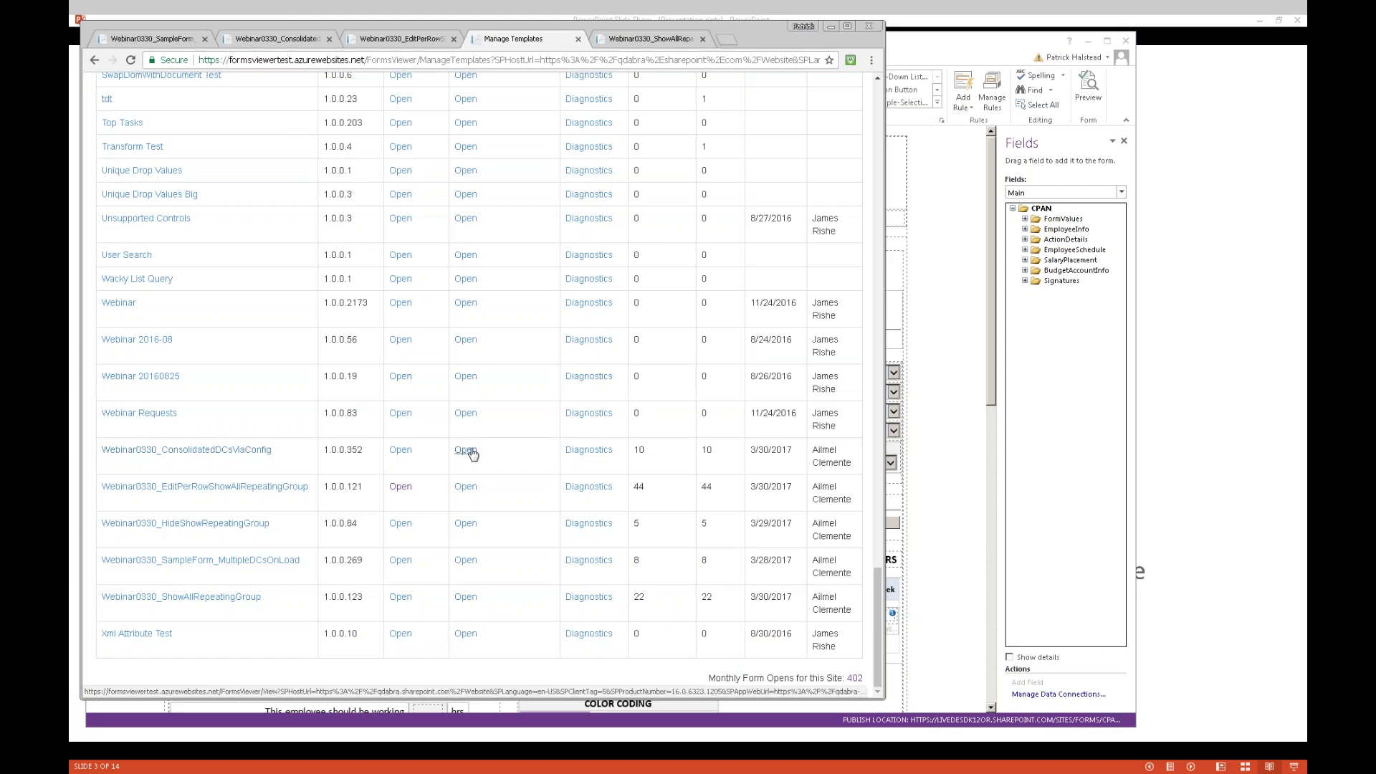
click(399, 450)
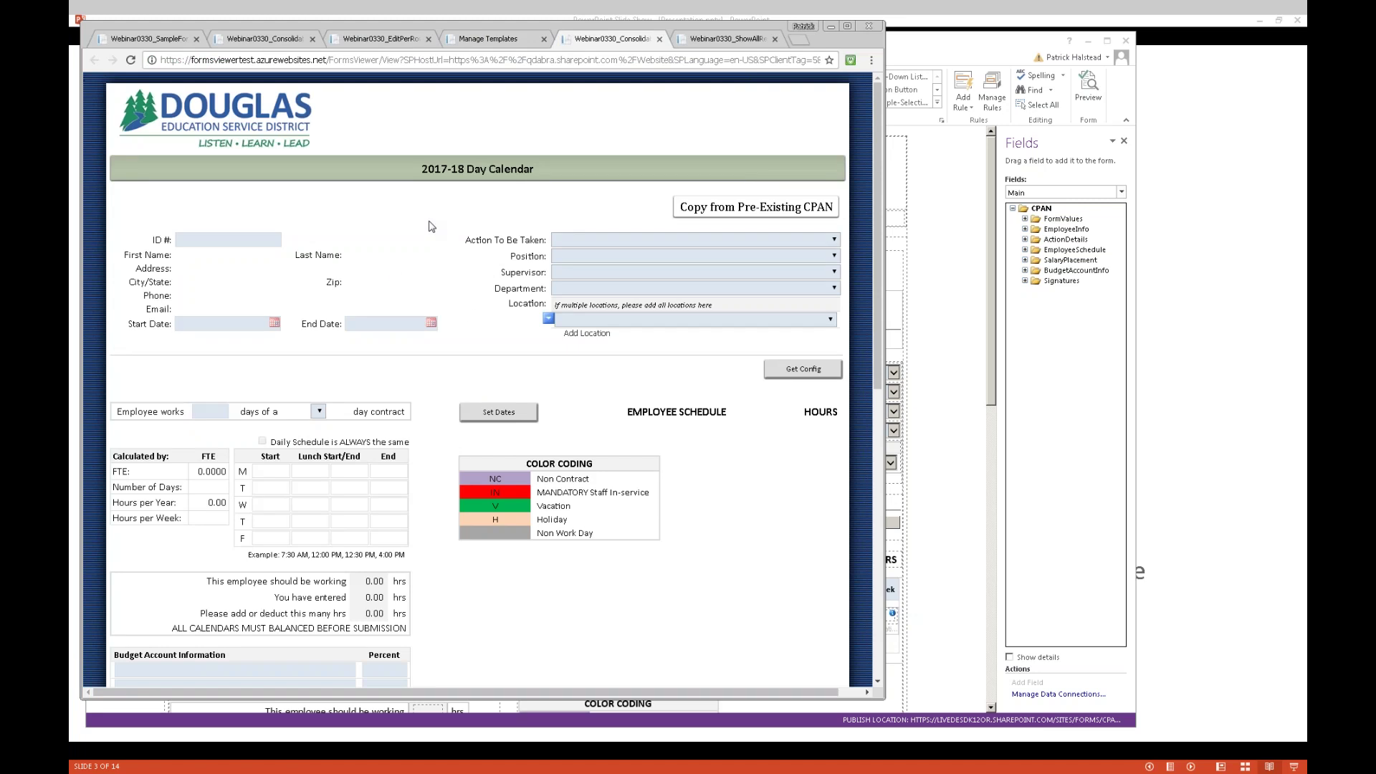
Enter the employee's ID number in the form to load the employee details
click(275, 238)
text(ac)
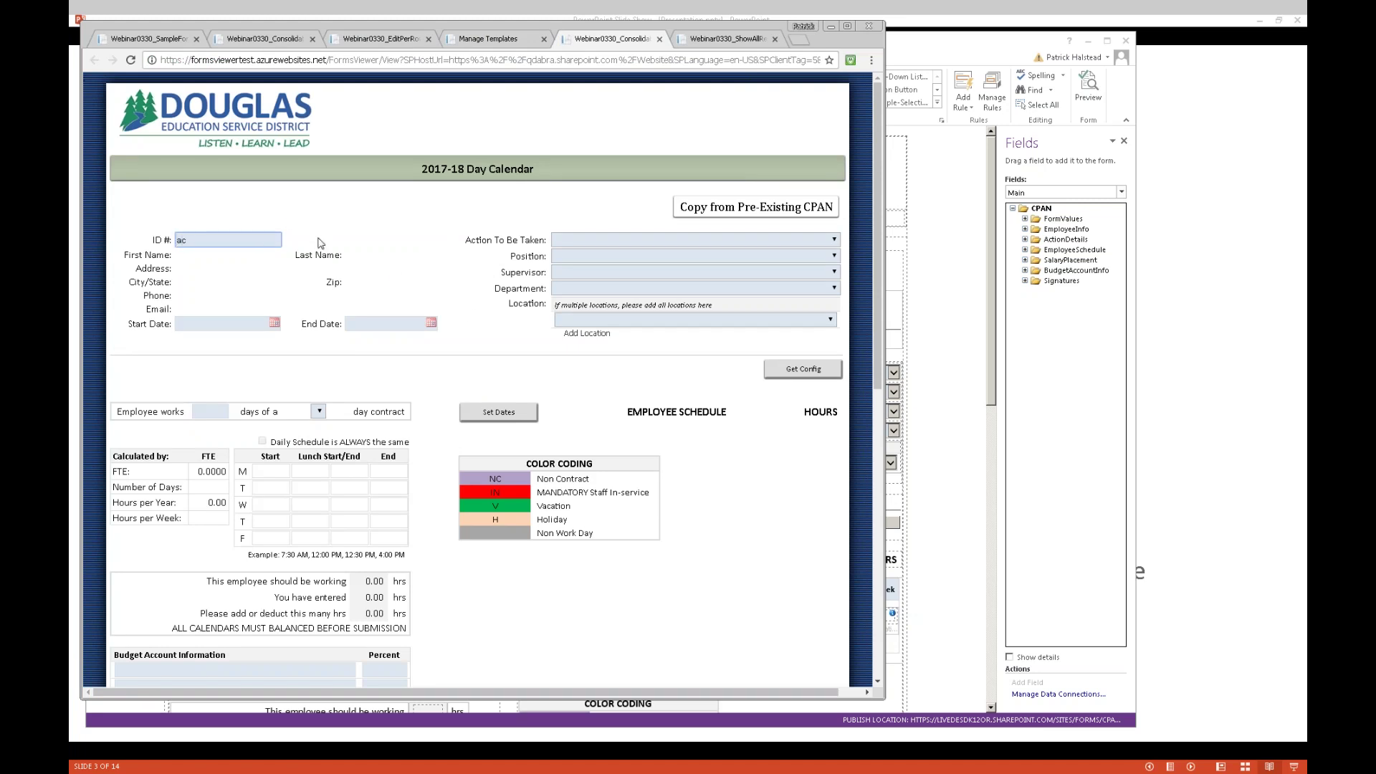
text(10483)
key(Tab)
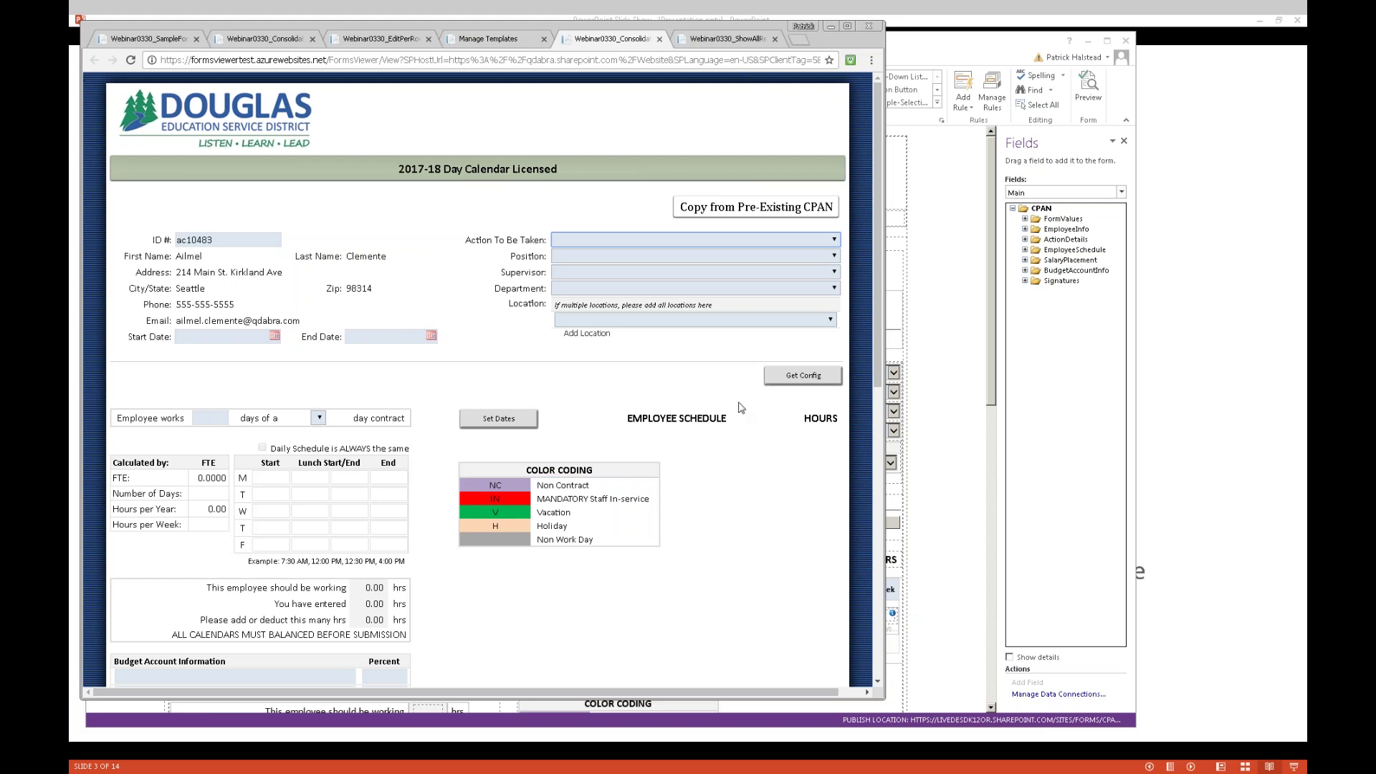
Load the configuration data, choose the 190 day contract and set the schedule dates
click(803, 375)
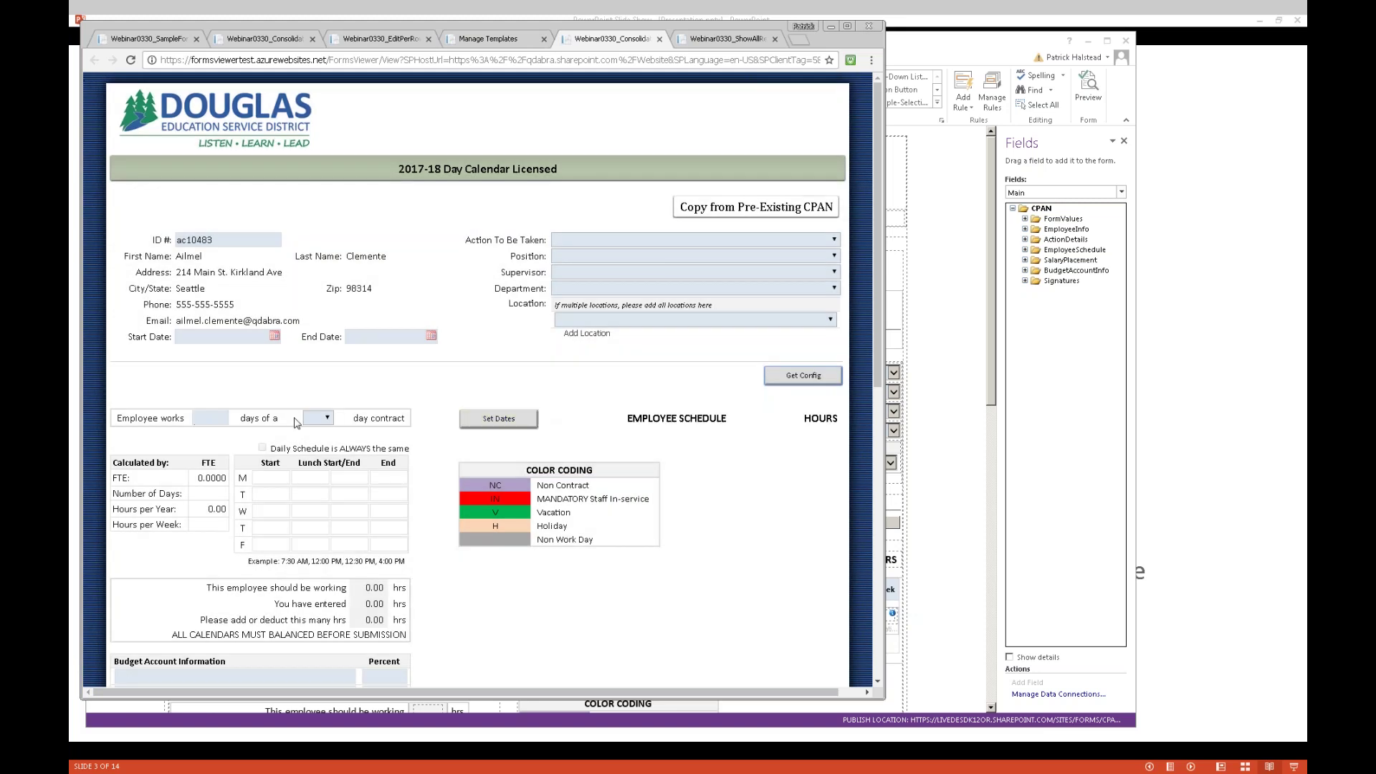
click(327, 418)
click(315, 446)
click(500, 424)
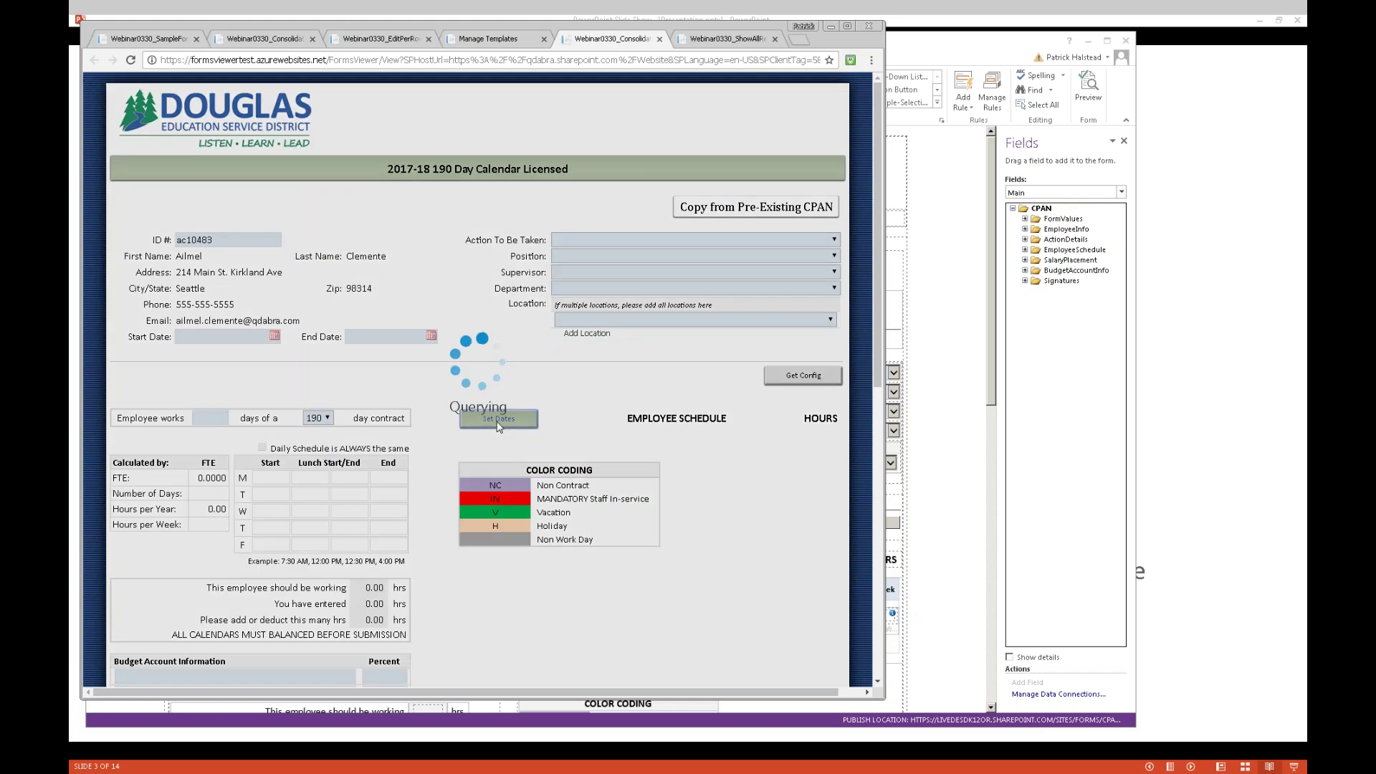
Page the employee schedule forward from March to the November weeks, reviewing each set of dates
scroll(687, 444, down, 1)
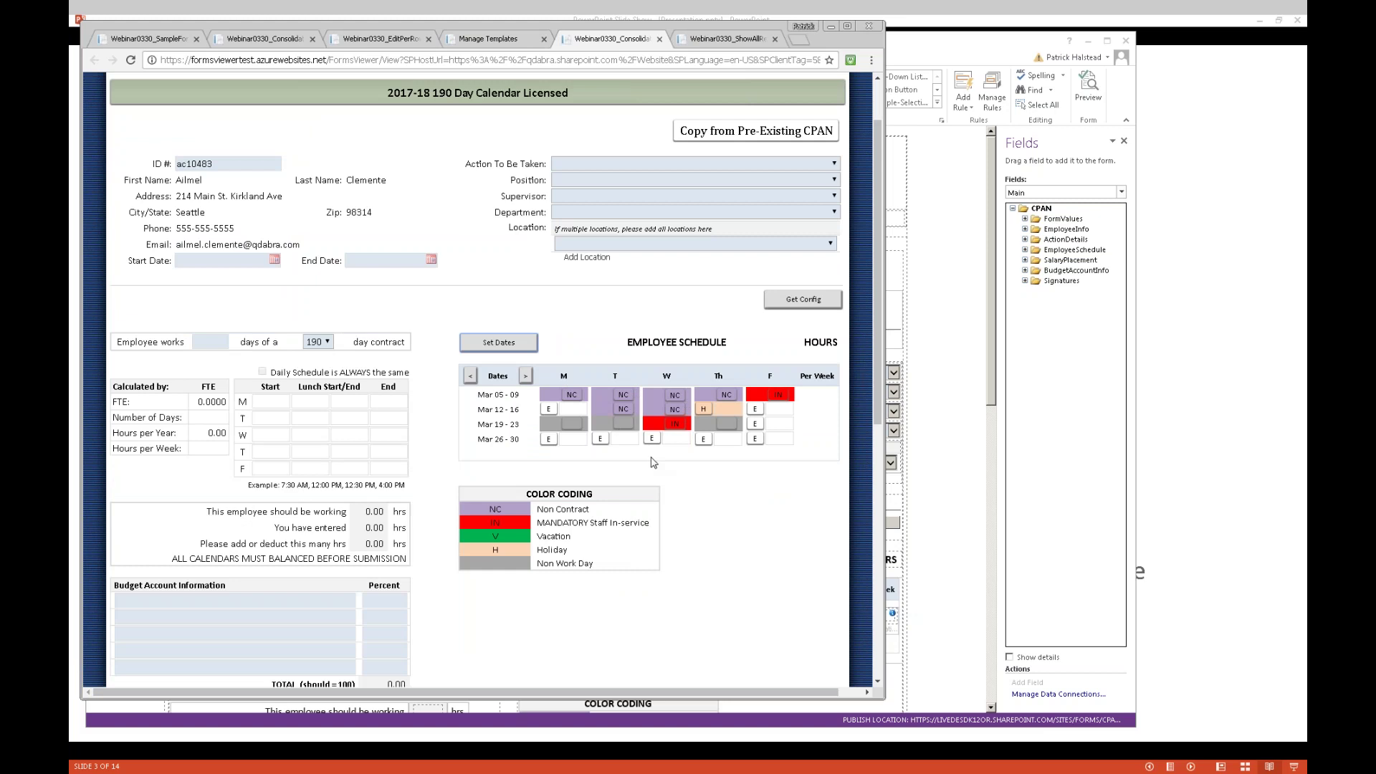
click(527, 376)
click(527, 376)
click(527, 376)
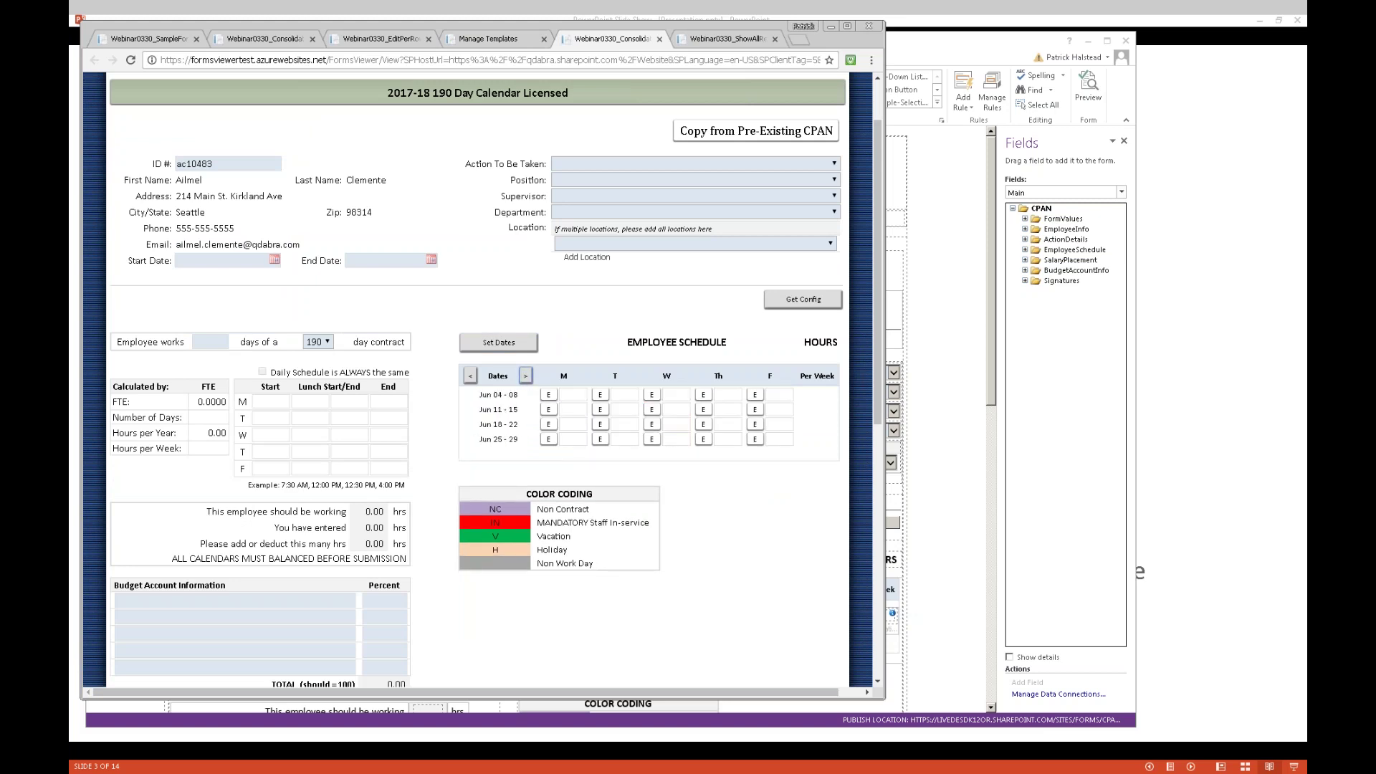
click(527, 376)
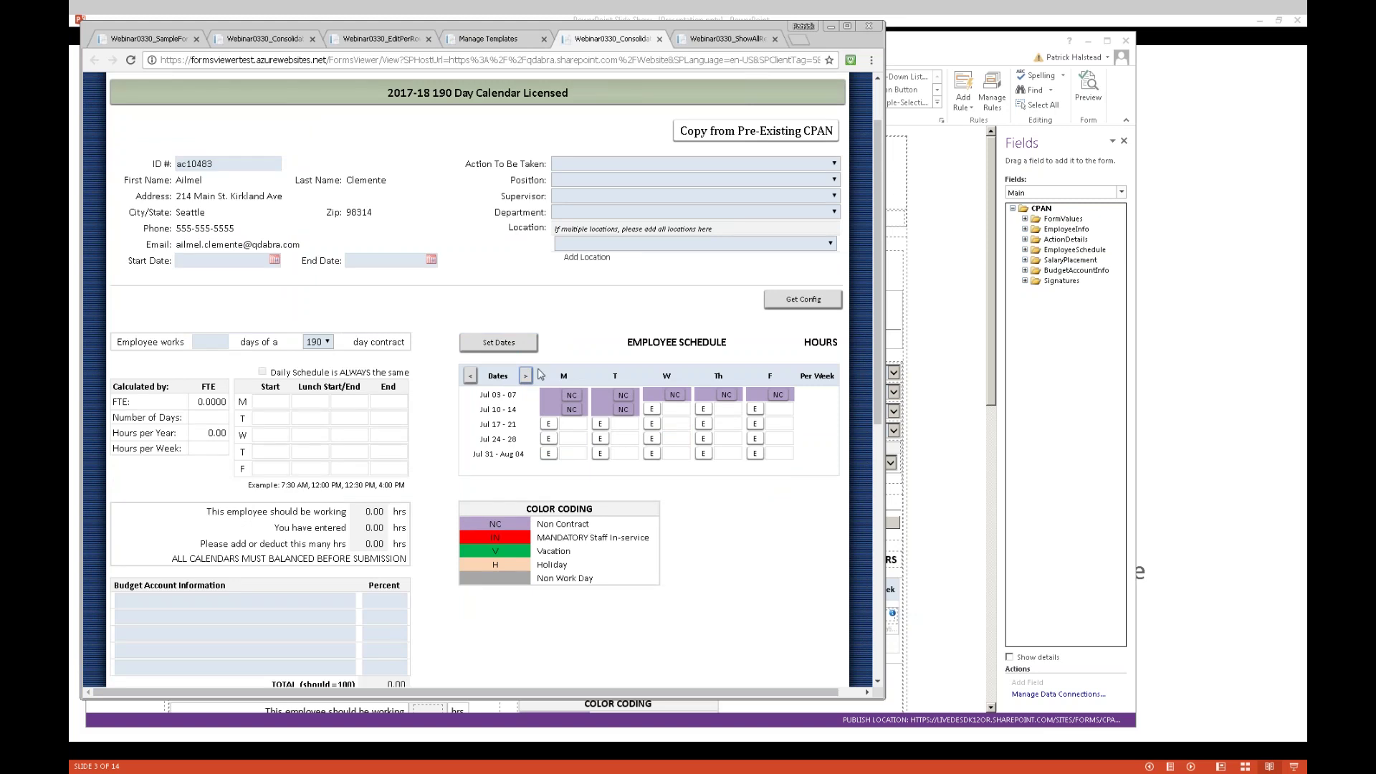
click(526, 377)
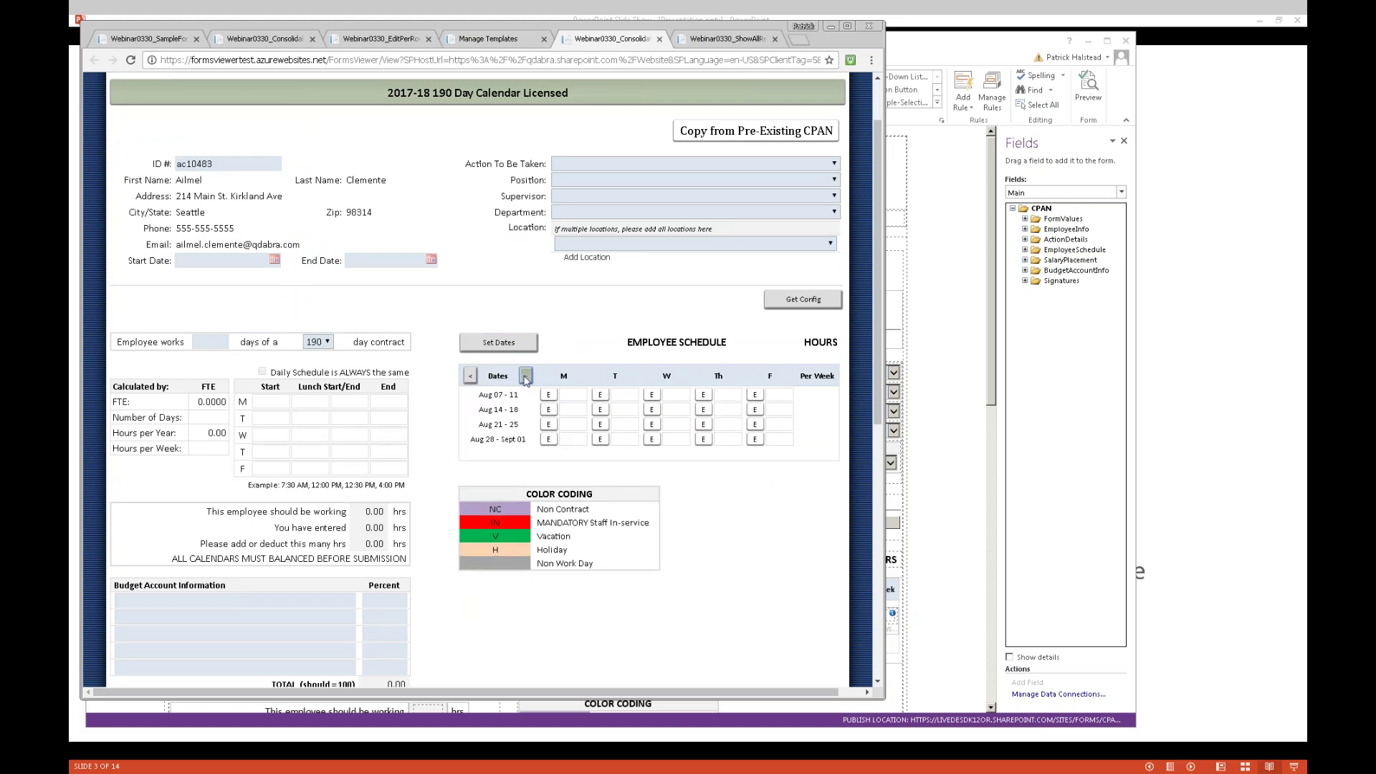
click(527, 378)
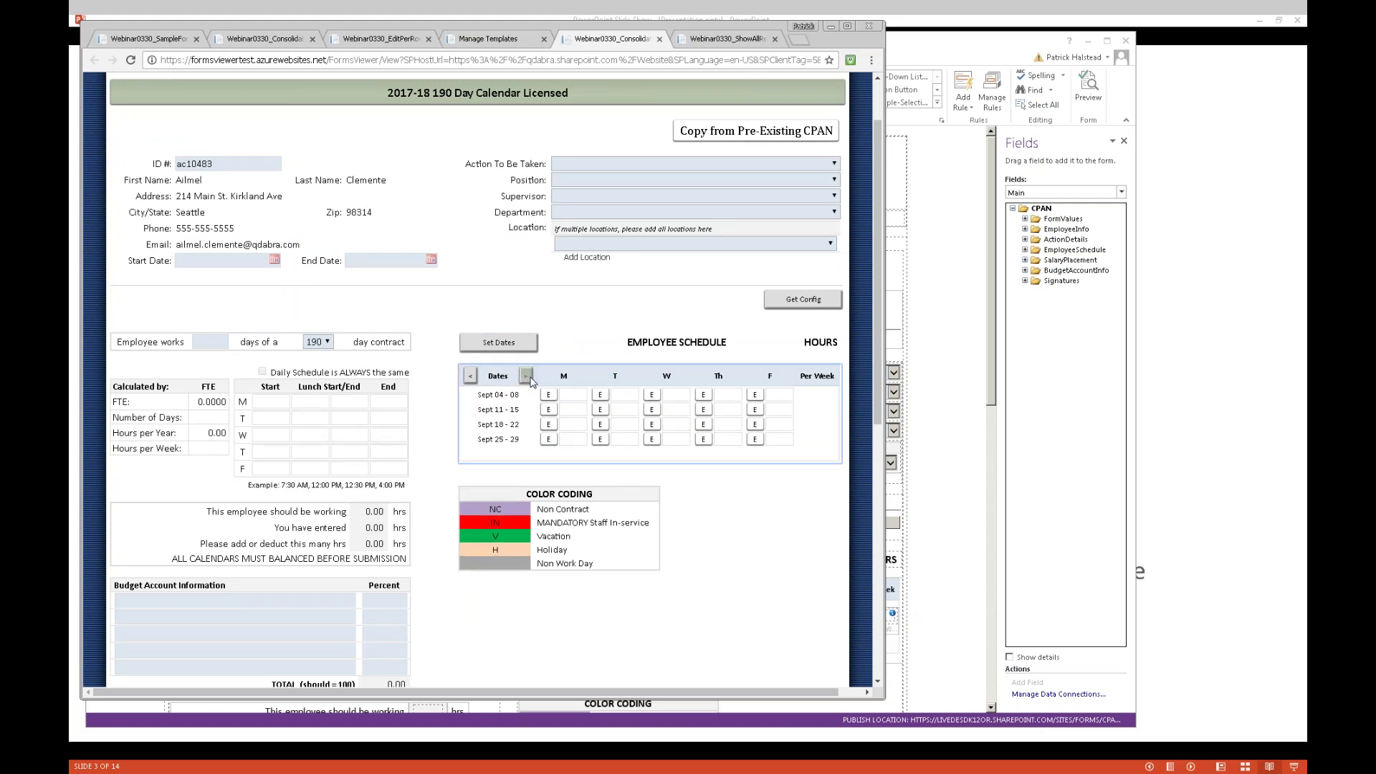
click(527, 377)
click(528, 377)
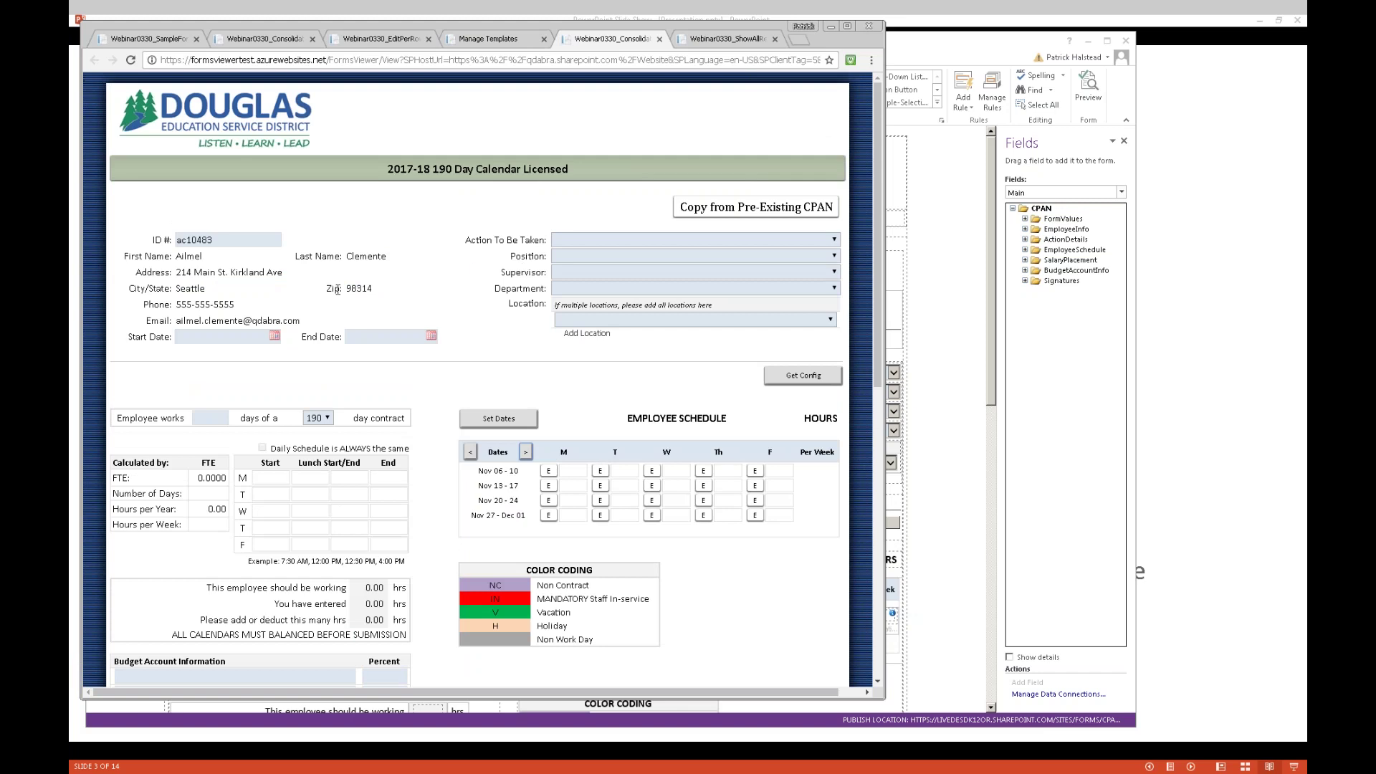
Switch to the PowerPoint slide show and advance to slide 4 about adding filtering to reduce queried data
key(alt+Tab)
key(alt+Tab)
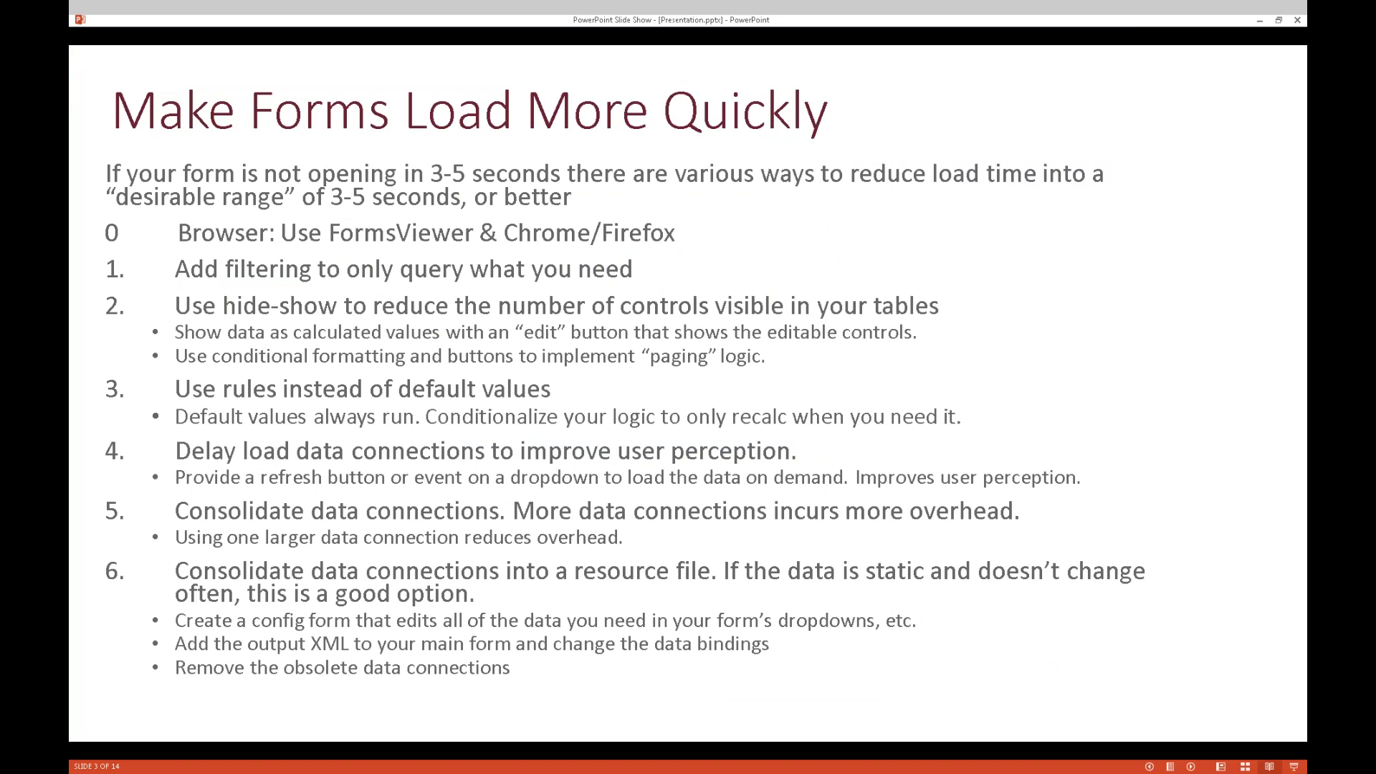
click(385, 221)
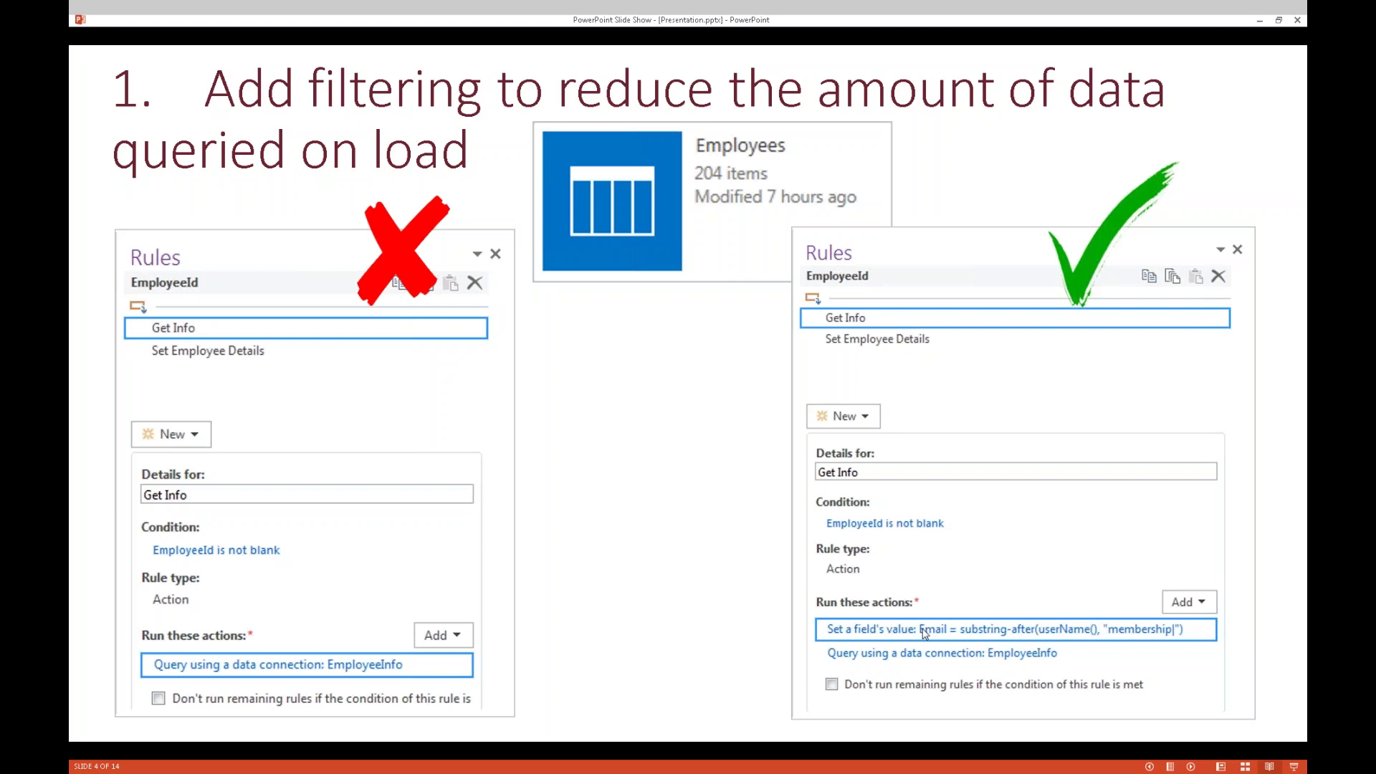
Switch to the main CPAN form design in InfoPath and show the fields of the EmployeeInfo (Secondary) data source
key(alt+Tab)
key(alt+Tab)
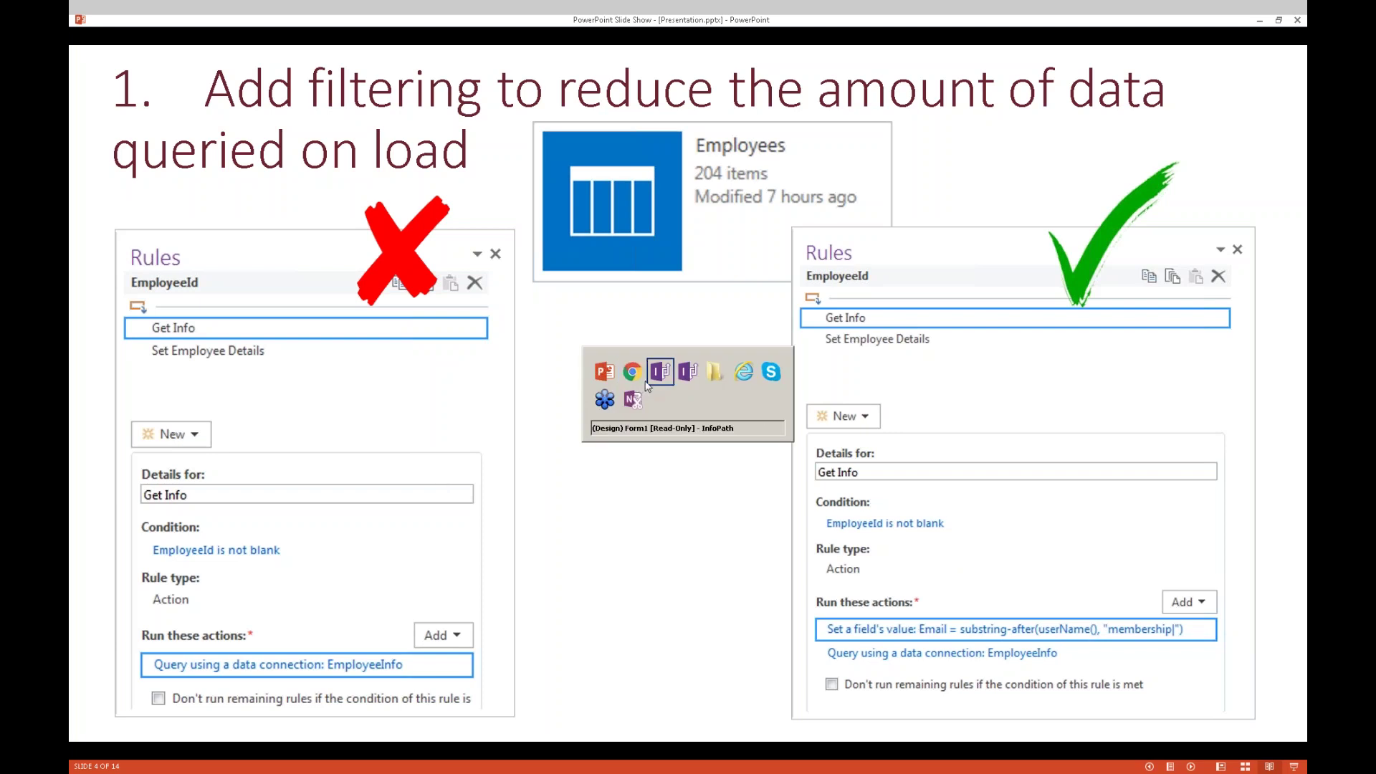
key(alt+Tab)
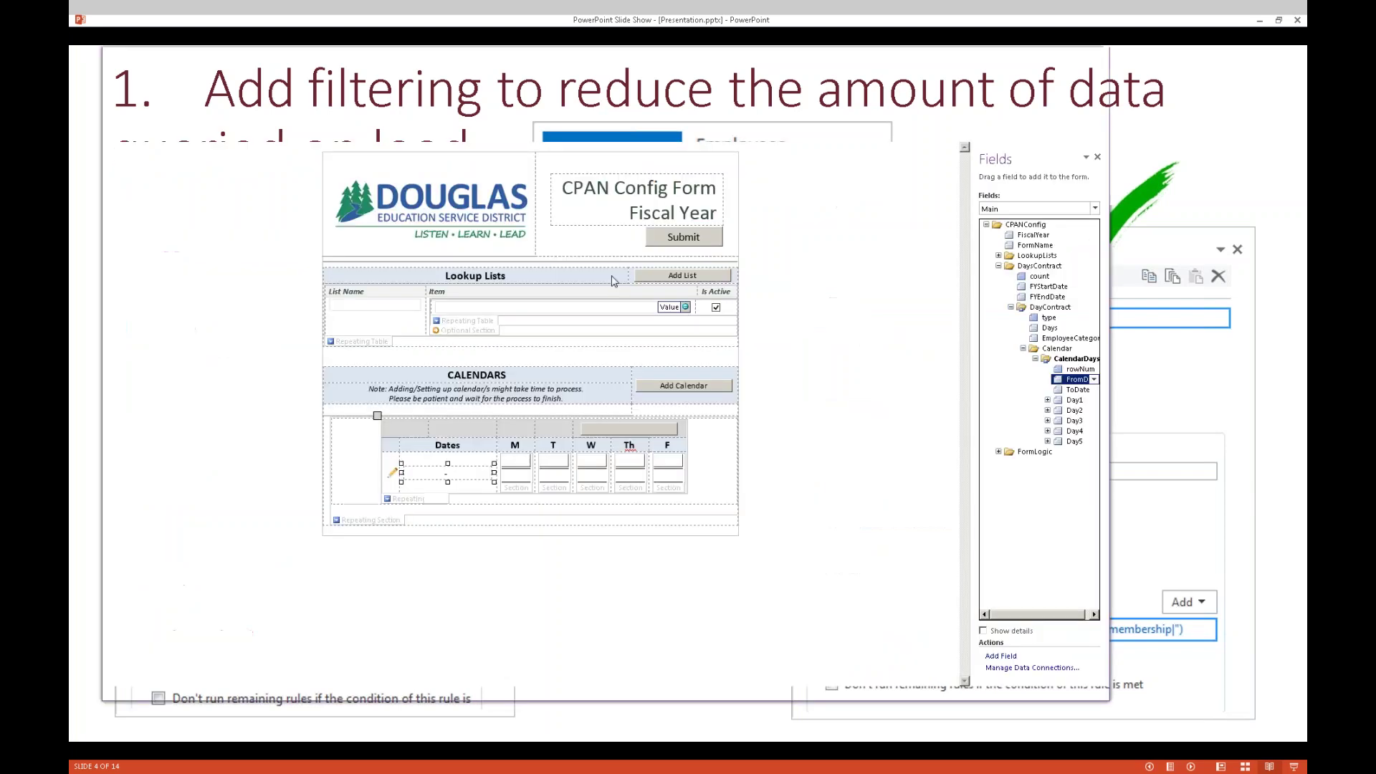
key(alt+Tab)
key(alt+Tab)
key(alt+Tab)
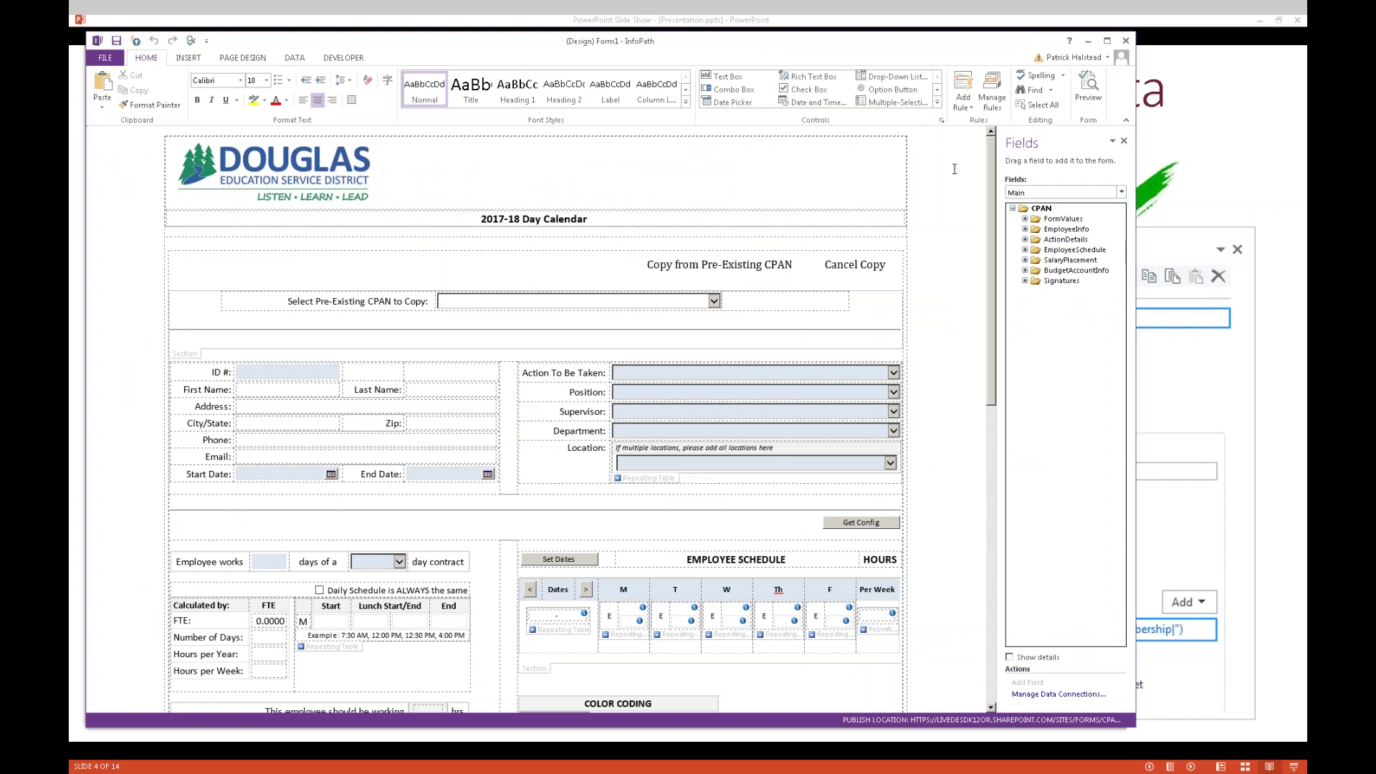
click(1049, 194)
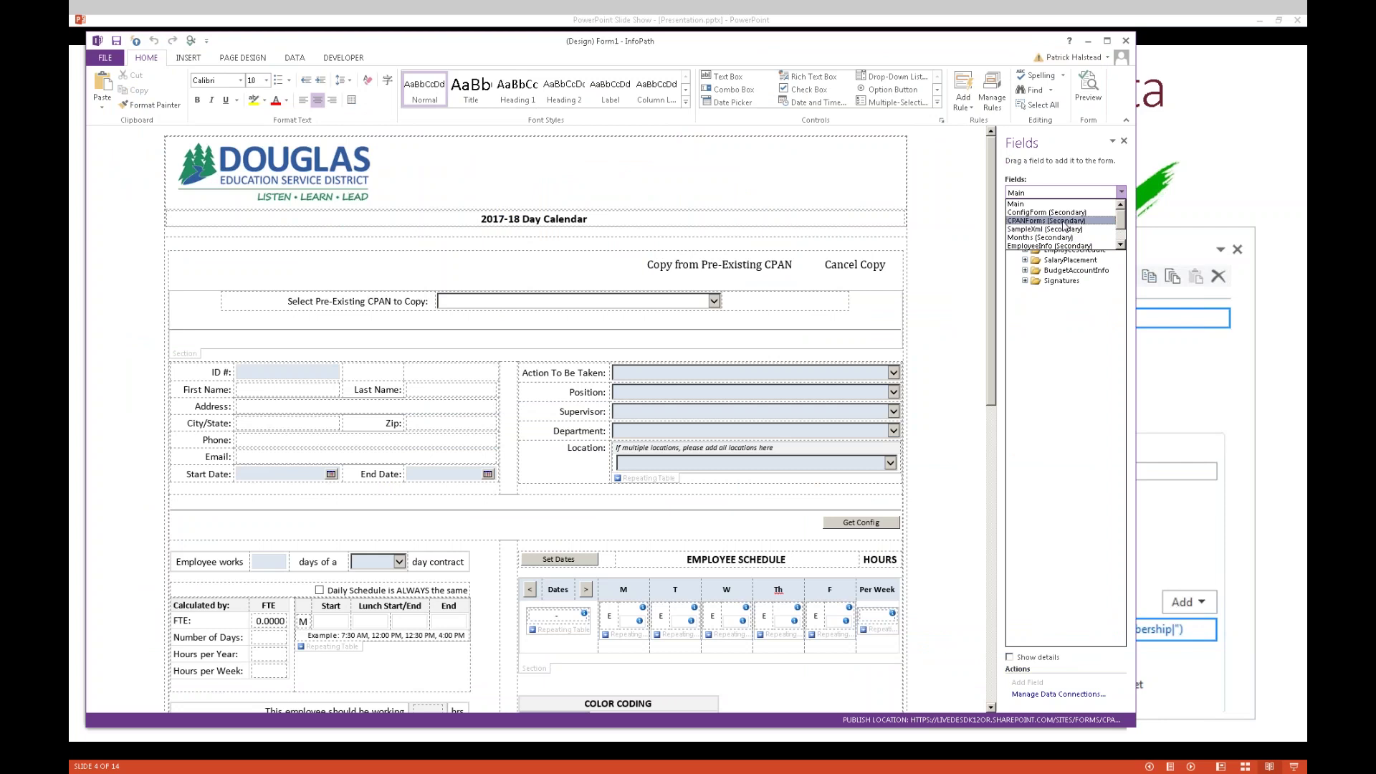
scroll(1123, 241, down, 1)
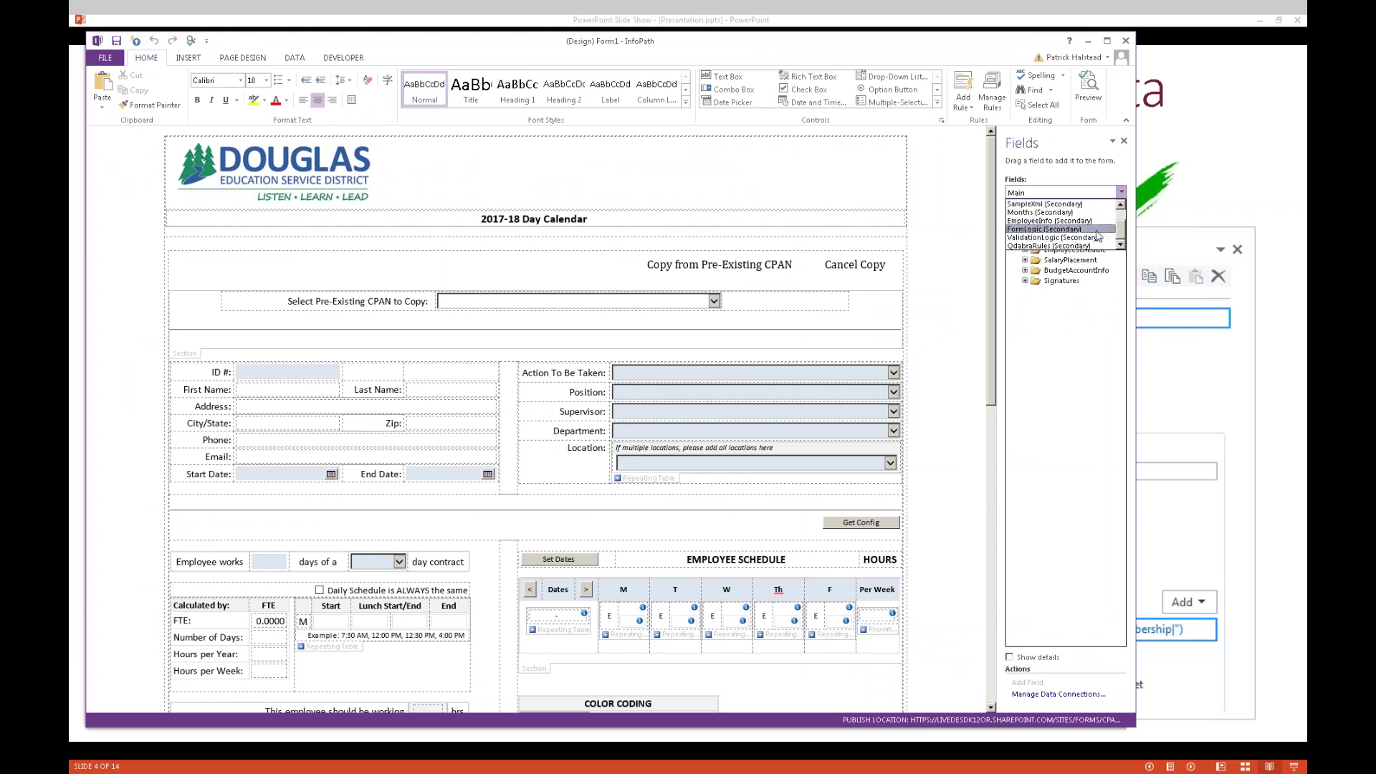
scroll(1121, 234, up, 1)
scroll(1122, 225, up, 1)
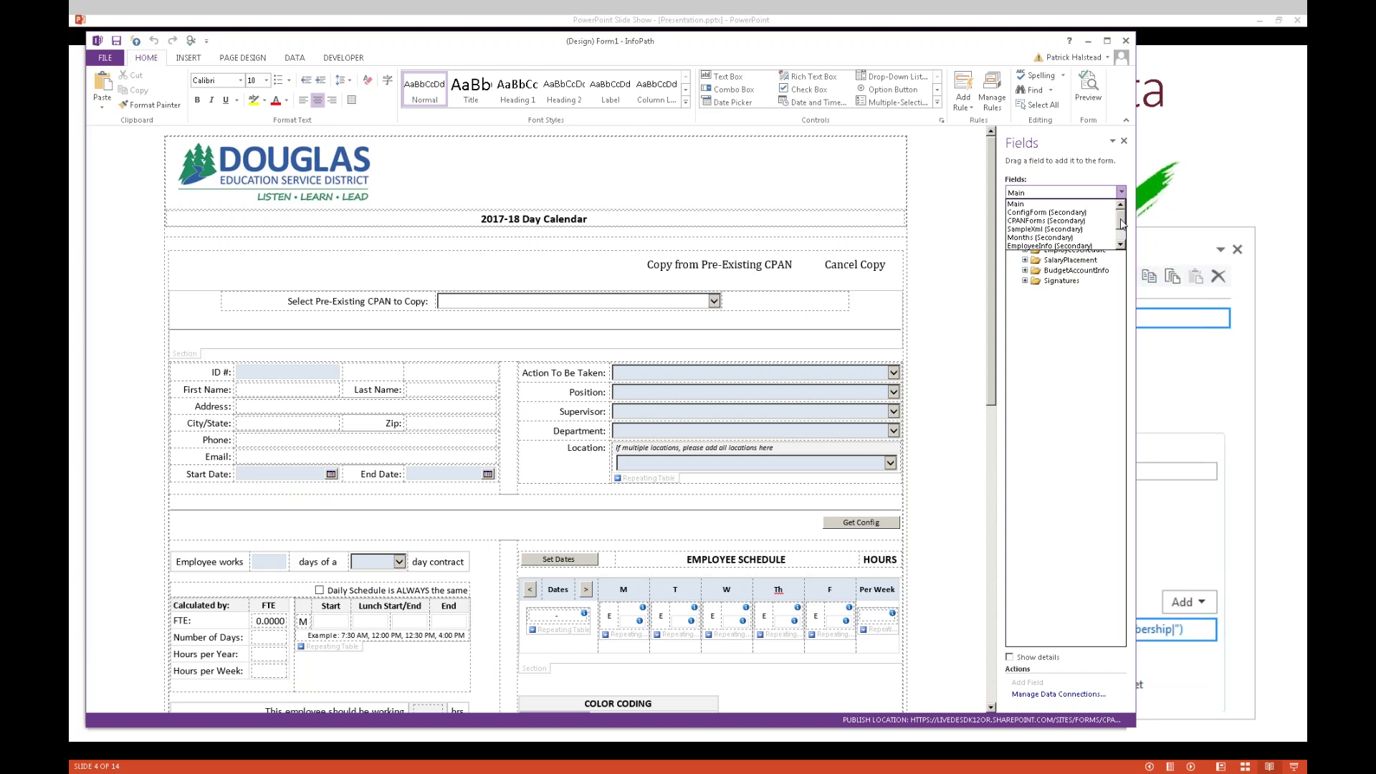
click(1052, 245)
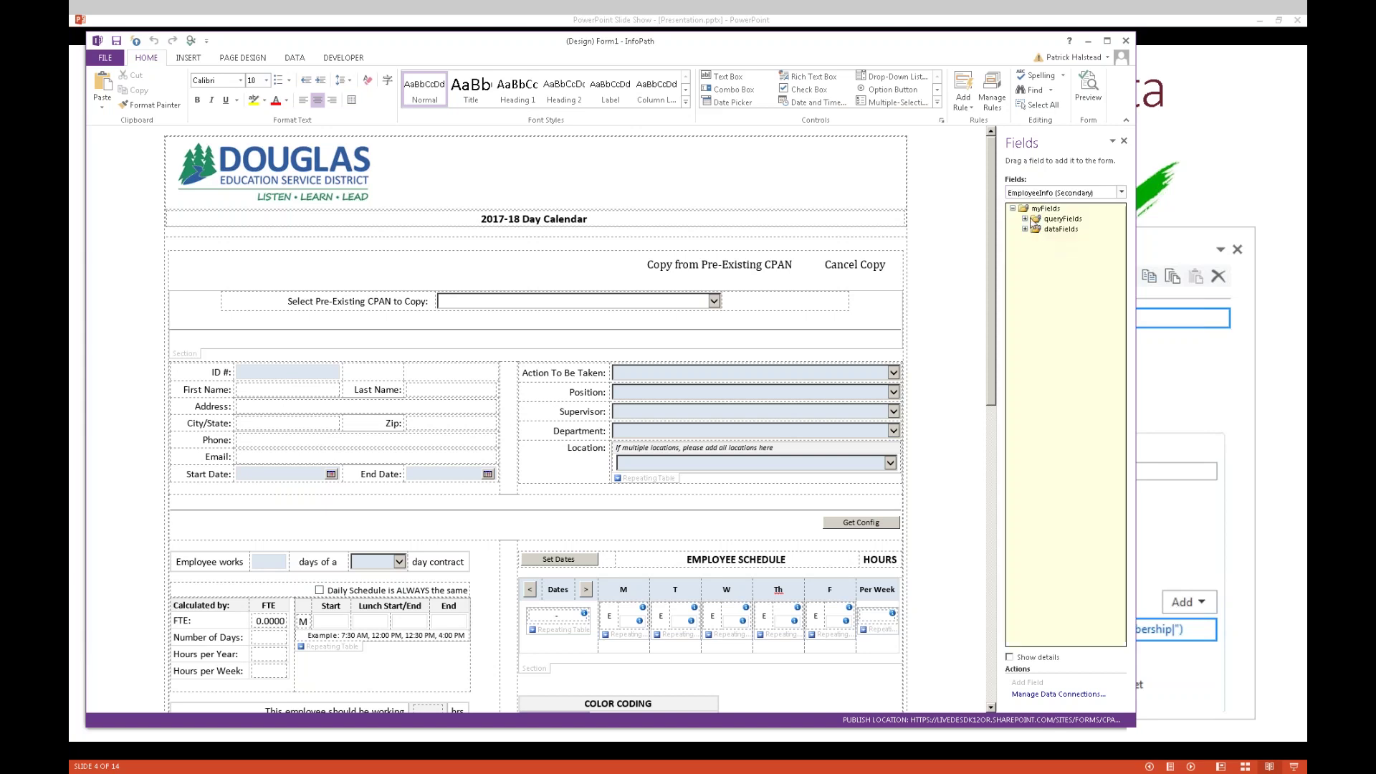
Expand the EmployeeInfo query fields down to the SharePoint list item and select the Email field
click(1026, 219)
click(1038, 228)
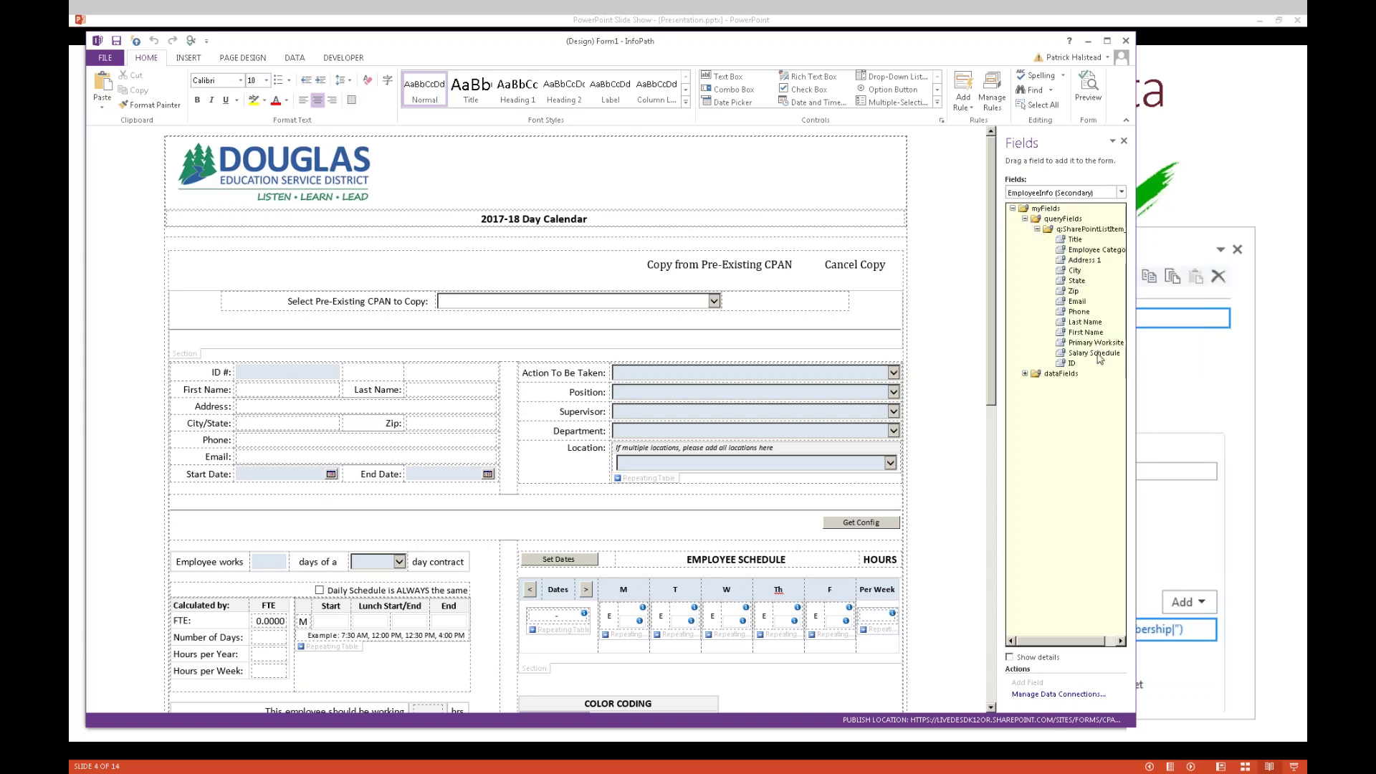
click(1079, 302)
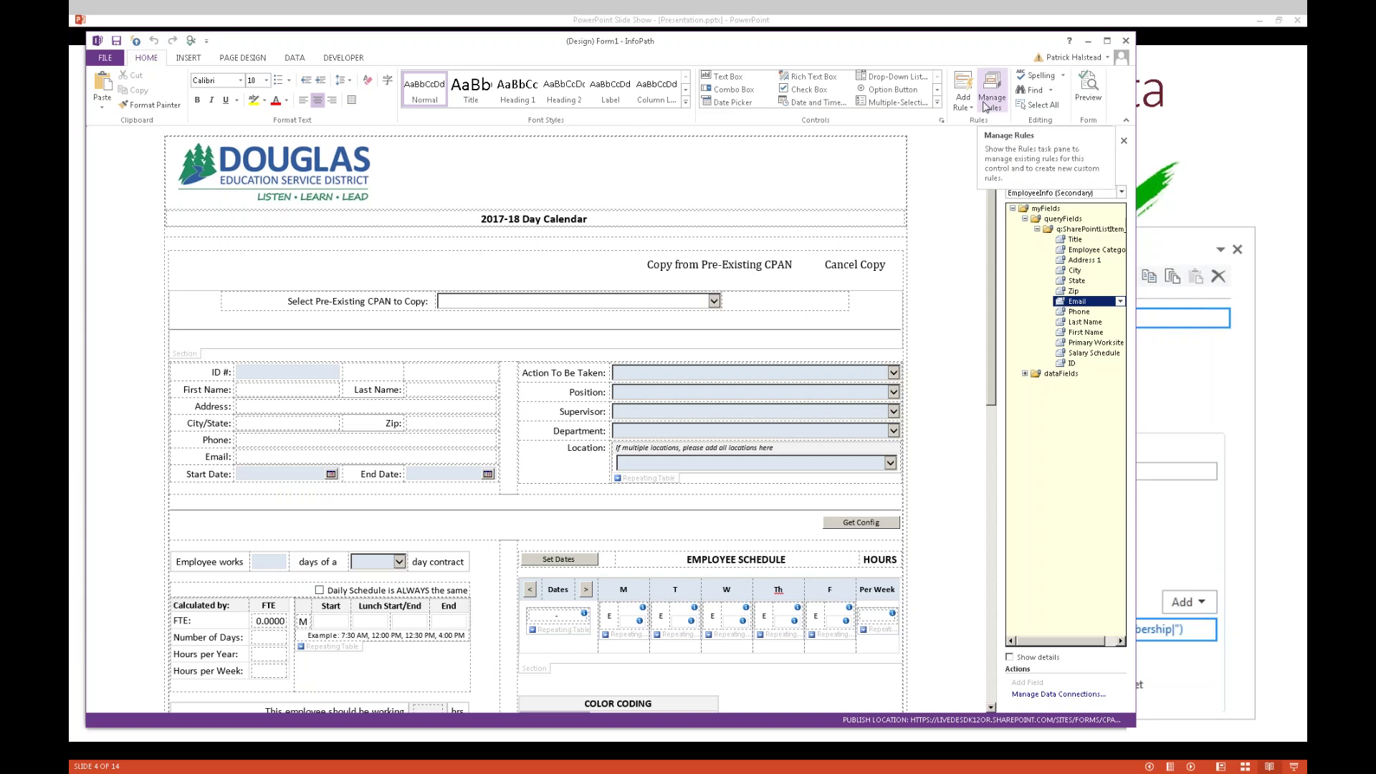
Show the rules of the ID # field and inspect which field the Get Info rule's Email action sets
click(256, 373)
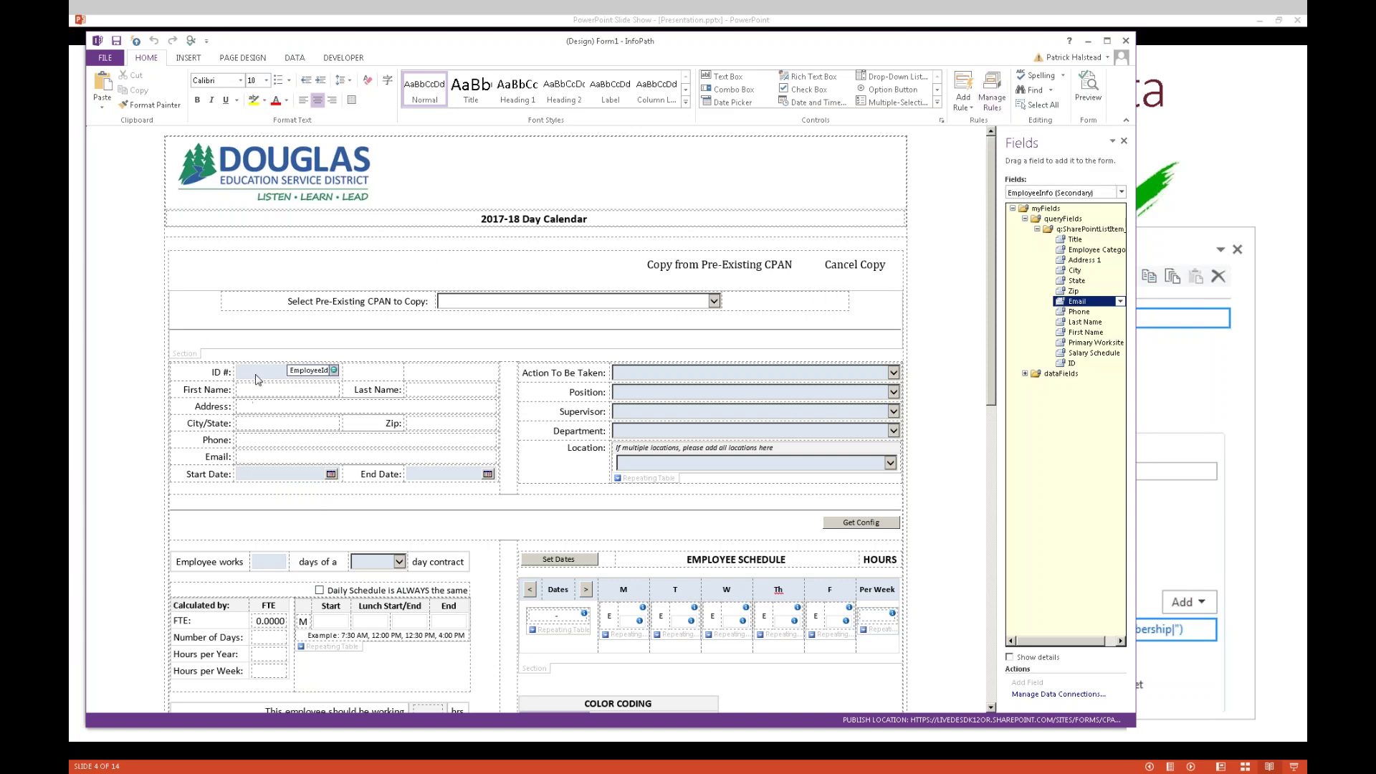
click(988, 106)
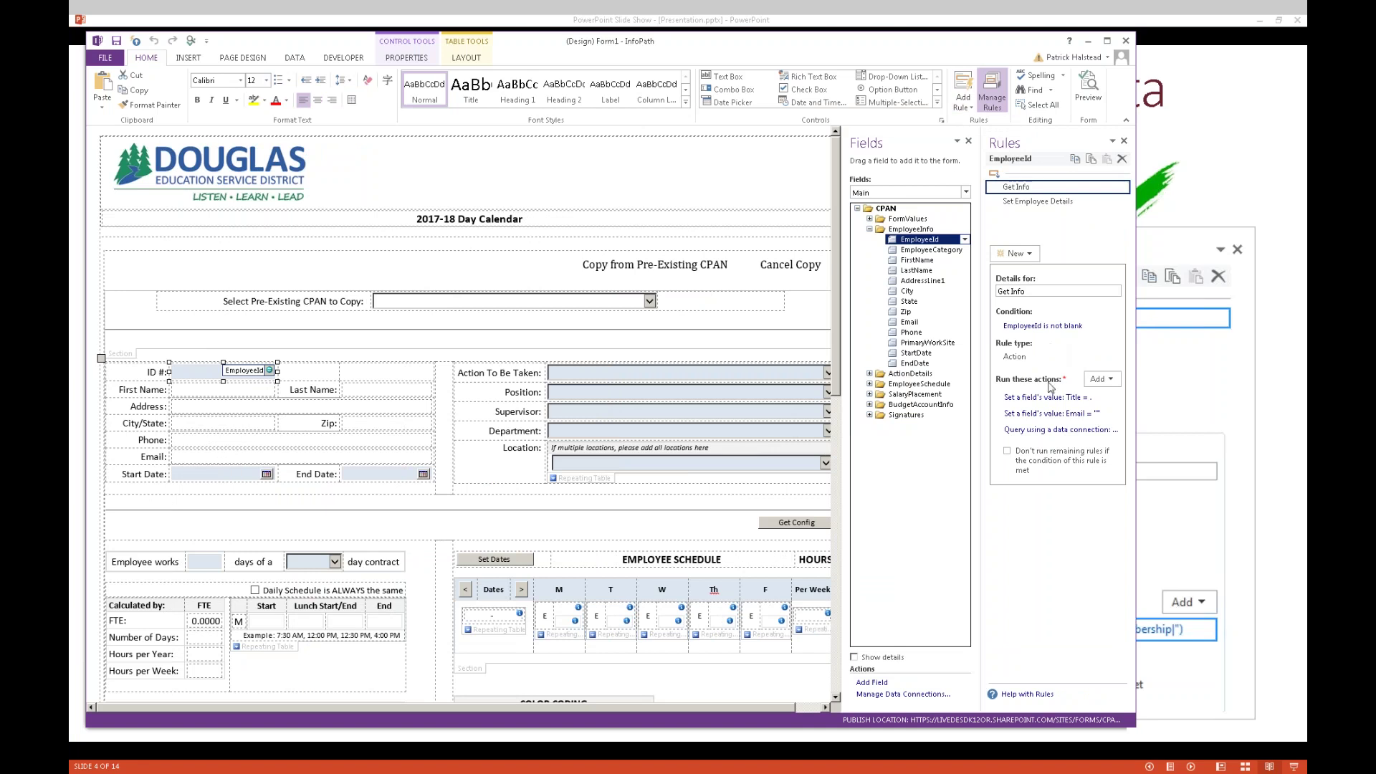
click(1051, 417)
click(754, 359)
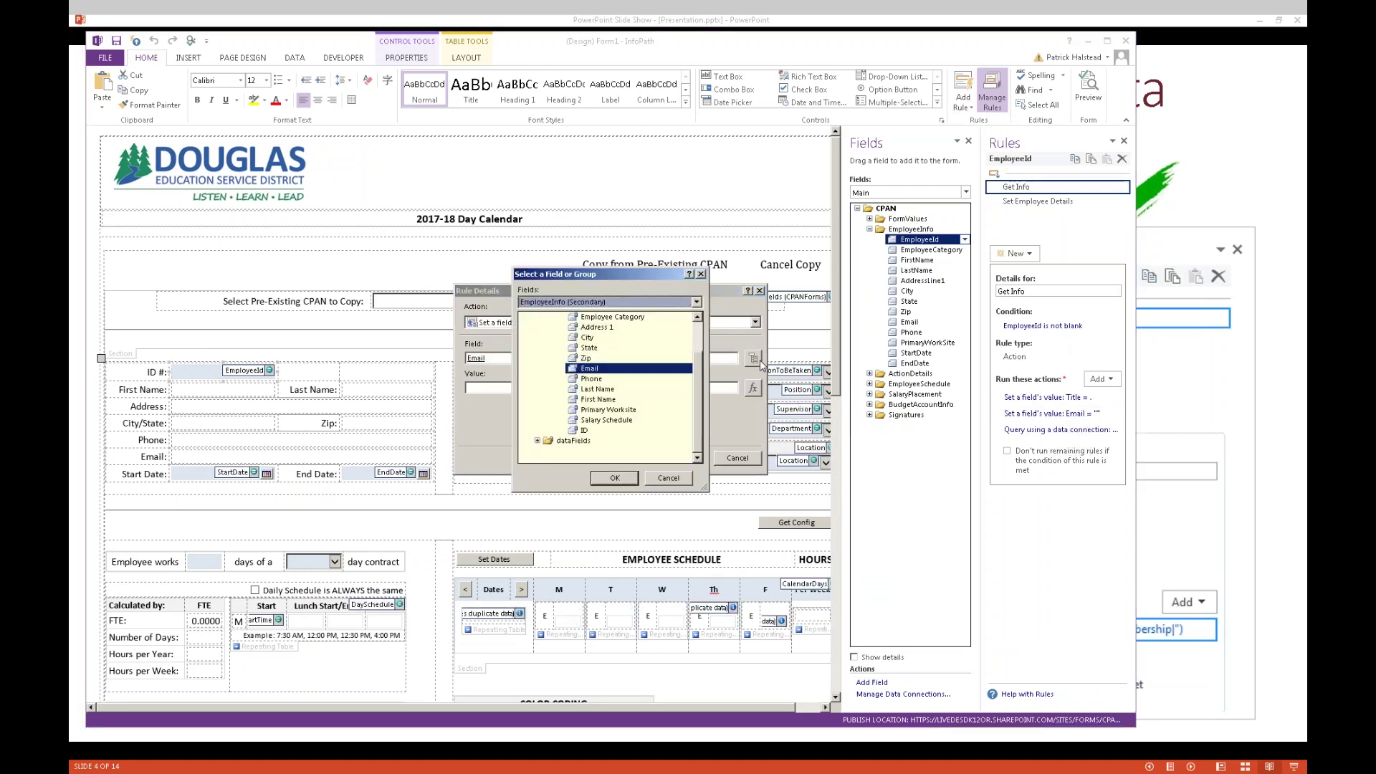
double_click(621, 370)
key(Return)
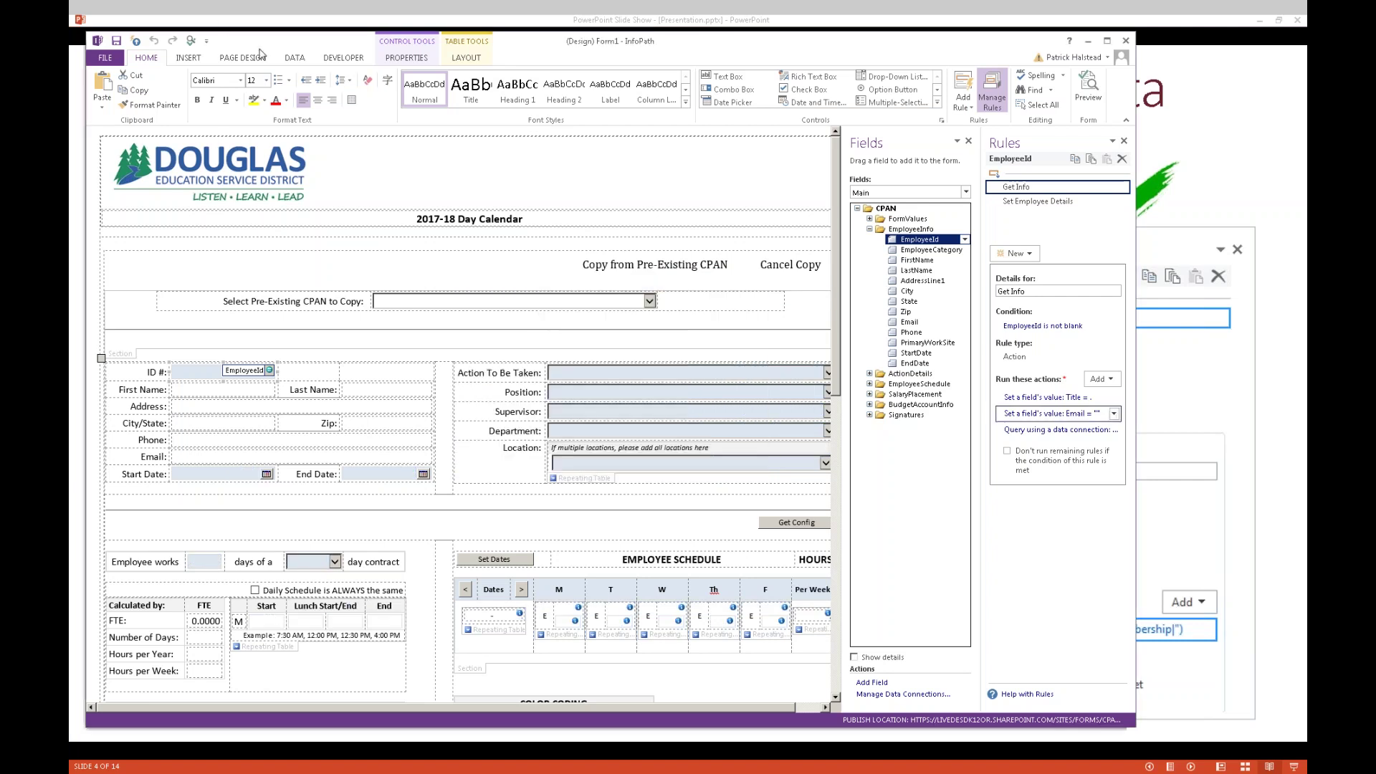
Review the form's data connections, comparing the details of EmployeeInfo and Months
click(295, 58)
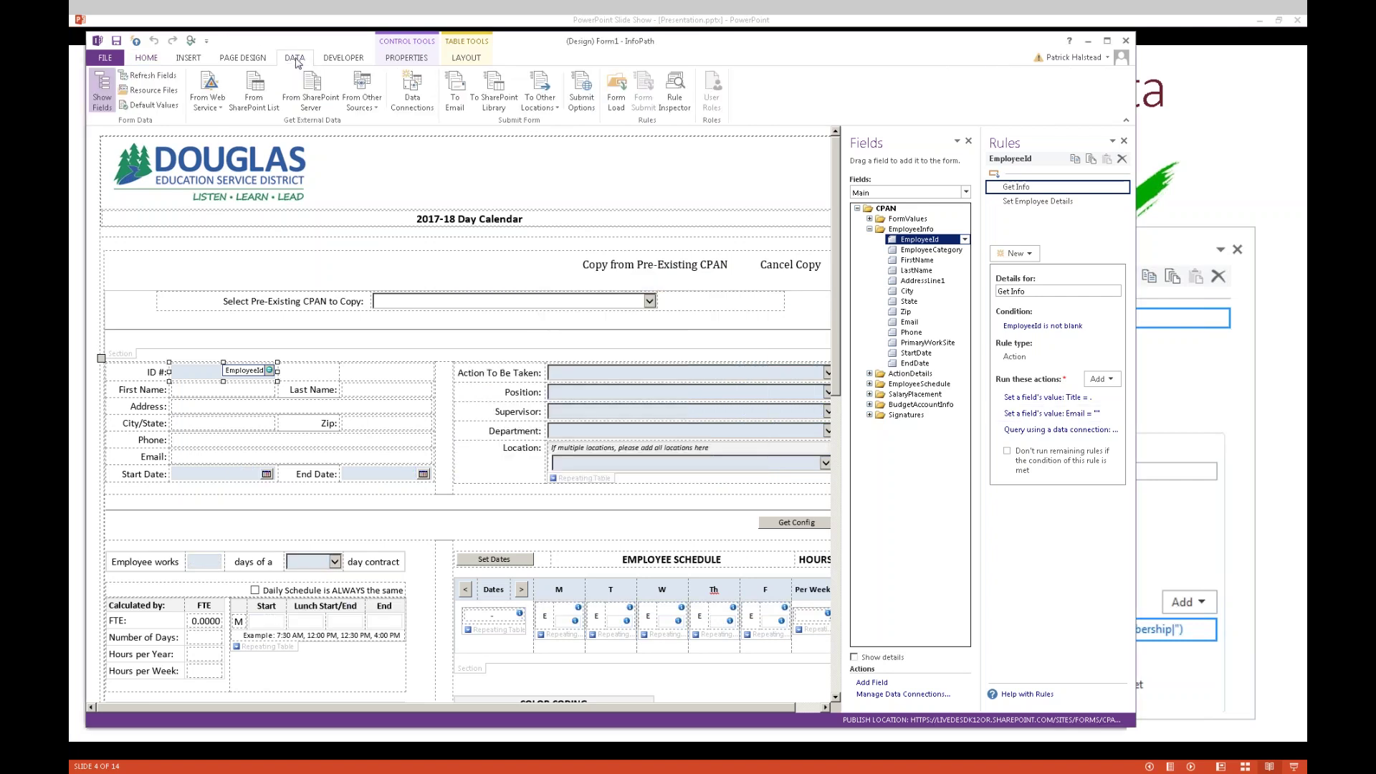
click(413, 94)
click(489, 295)
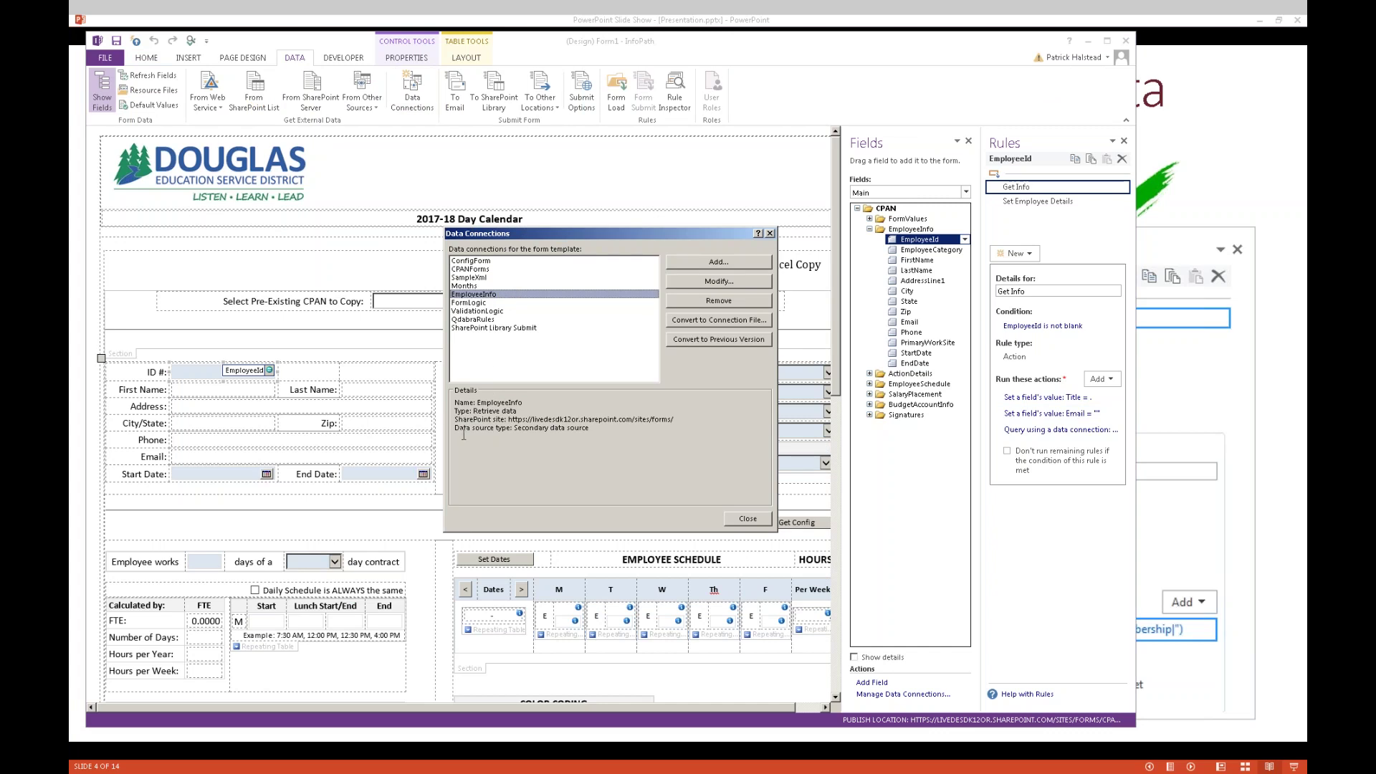
click(478, 287)
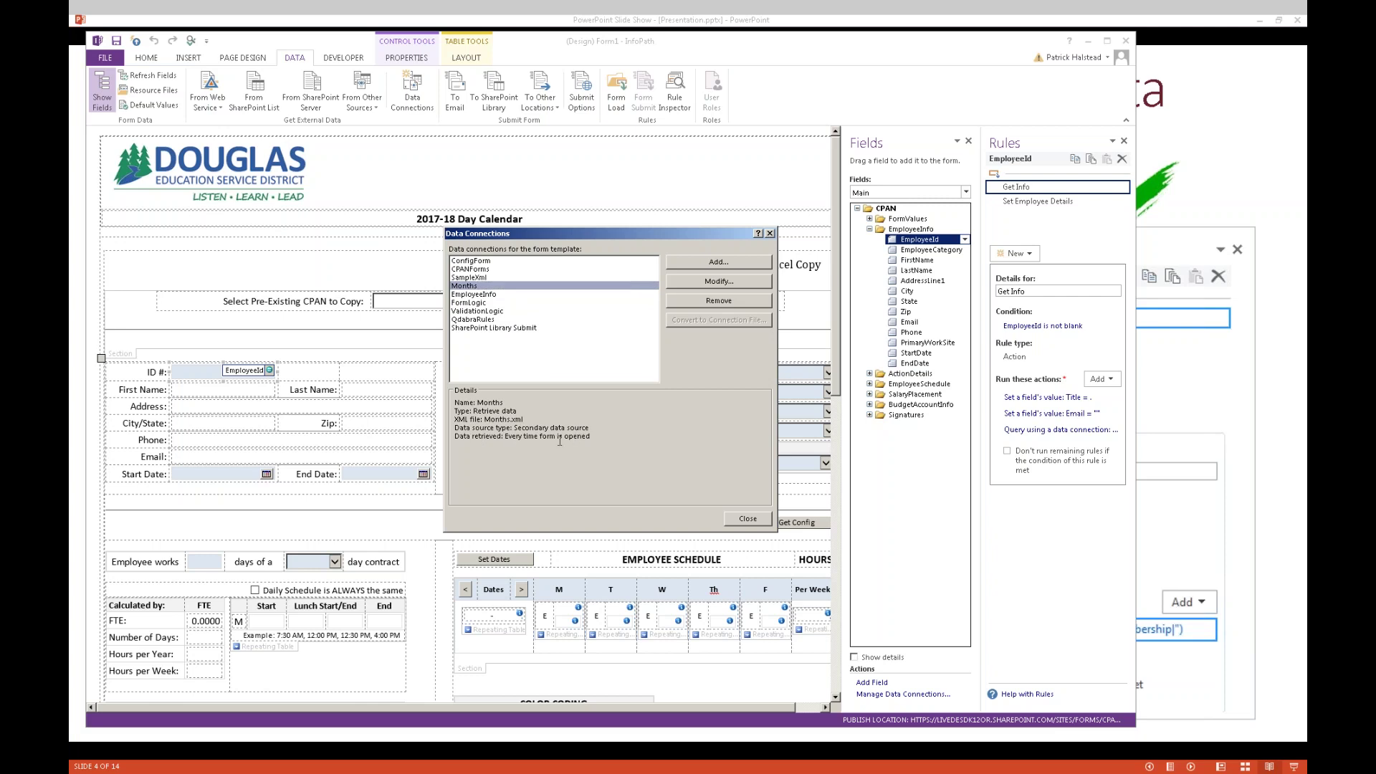
click(491, 296)
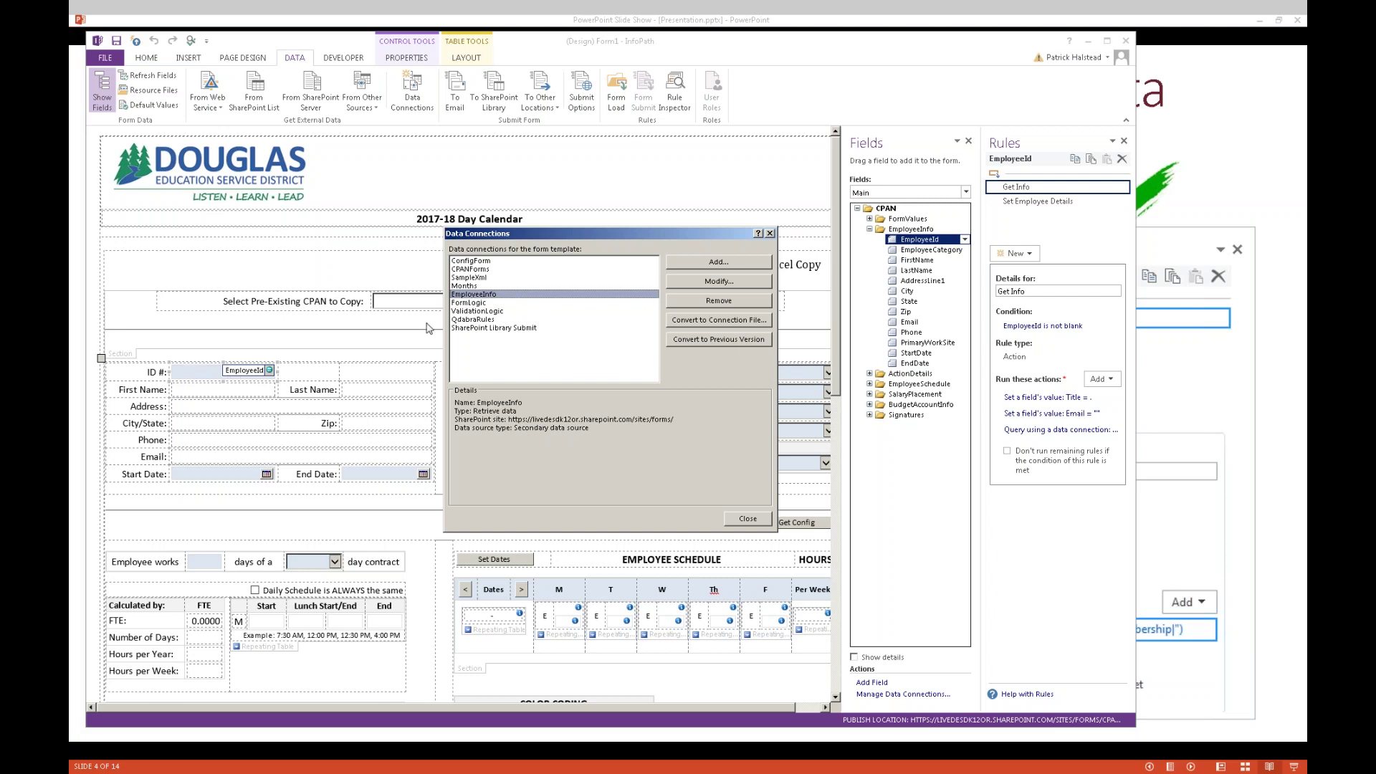
click(770, 233)
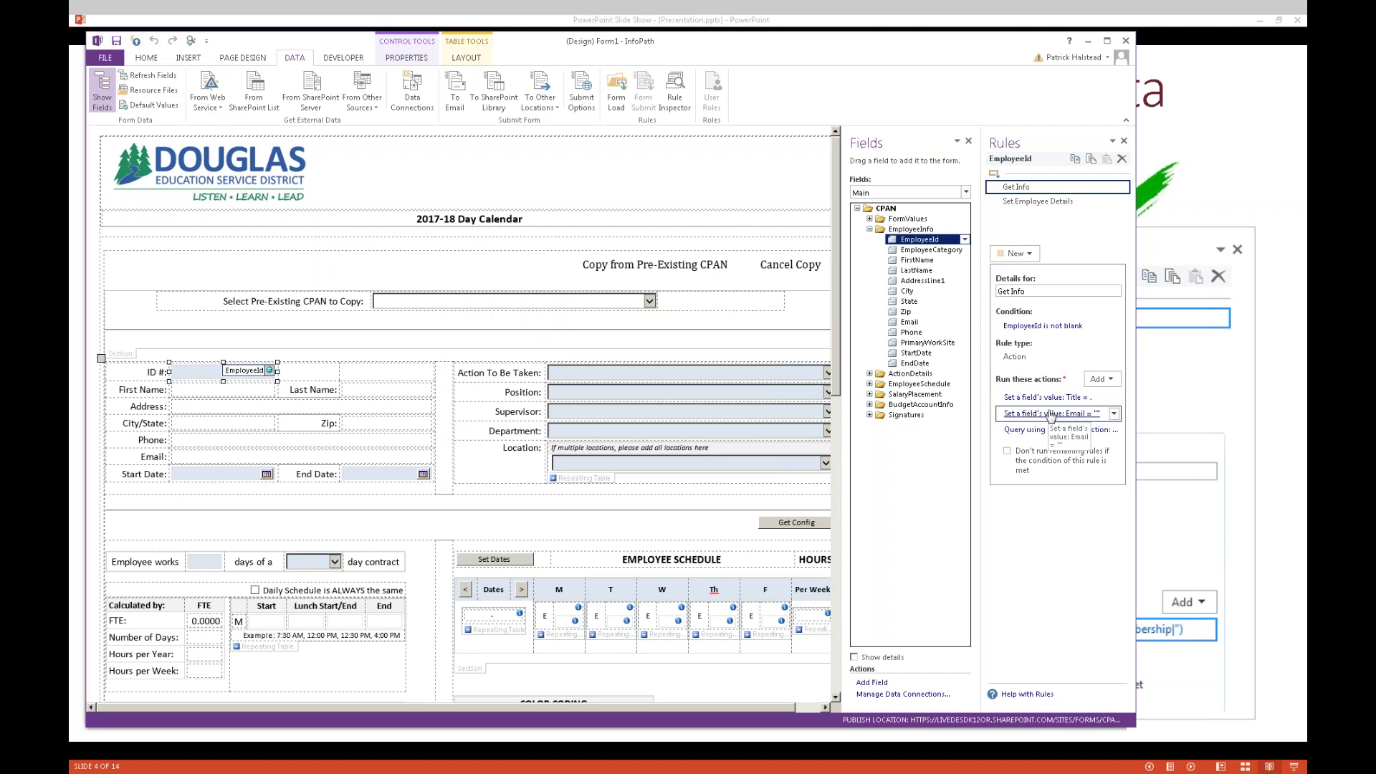
Switch to the PowerPoint slide show and advance to slide 5 about hide-show conditional formatting in tables
key(alt+Tab)
key(alt+Tab)
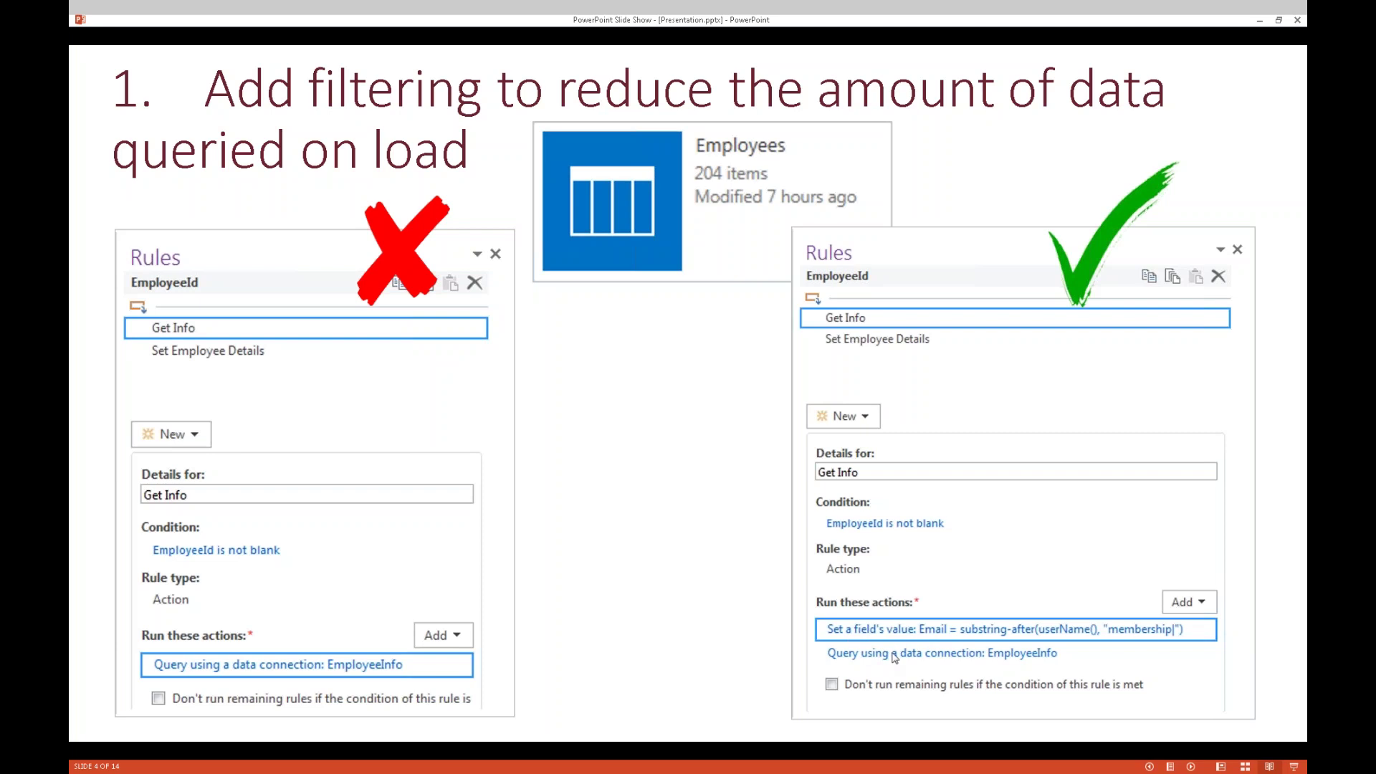
click(706, 604)
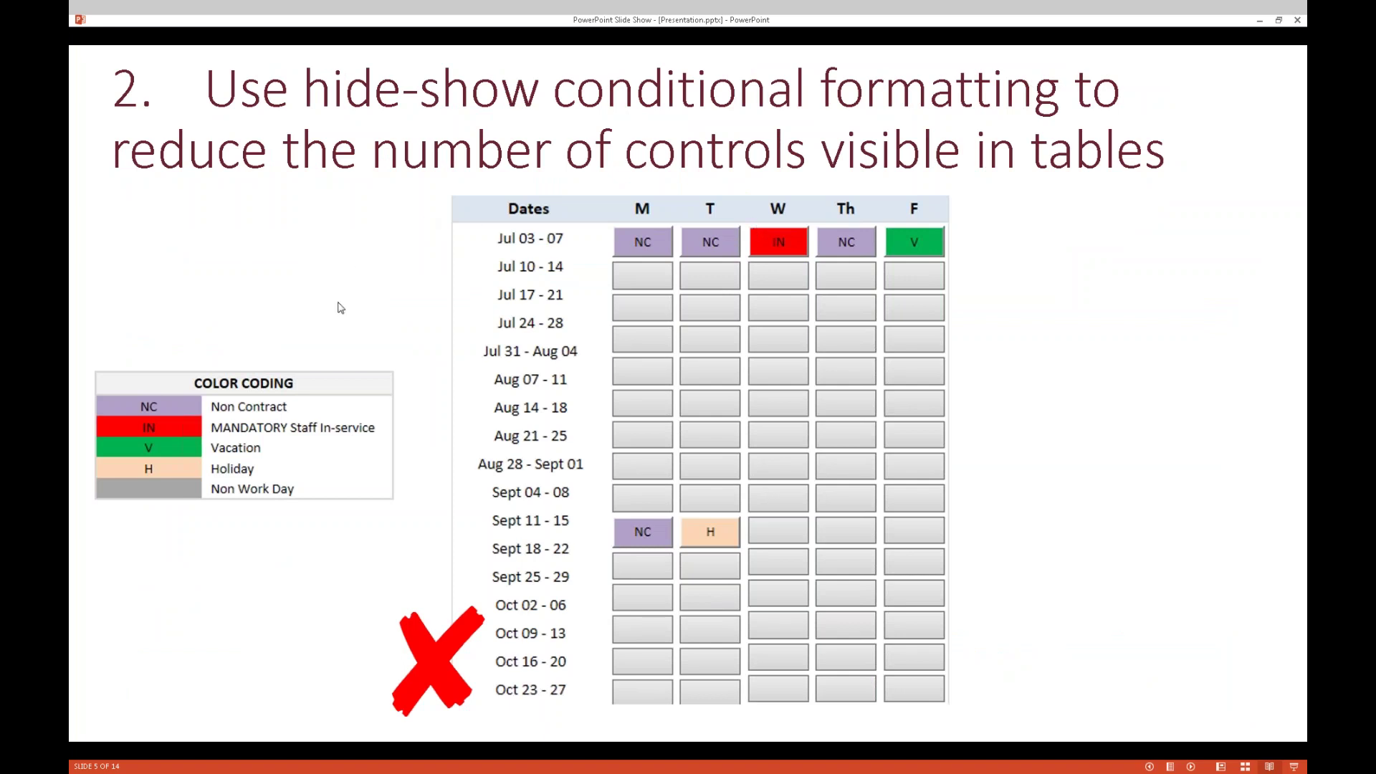
Glance at the employee schedule of the CPAN form in the Chrome browser, and return to the PowerPoint slide show
key(alt+Tab)
key(alt+Tab)
key(alt+Tab)
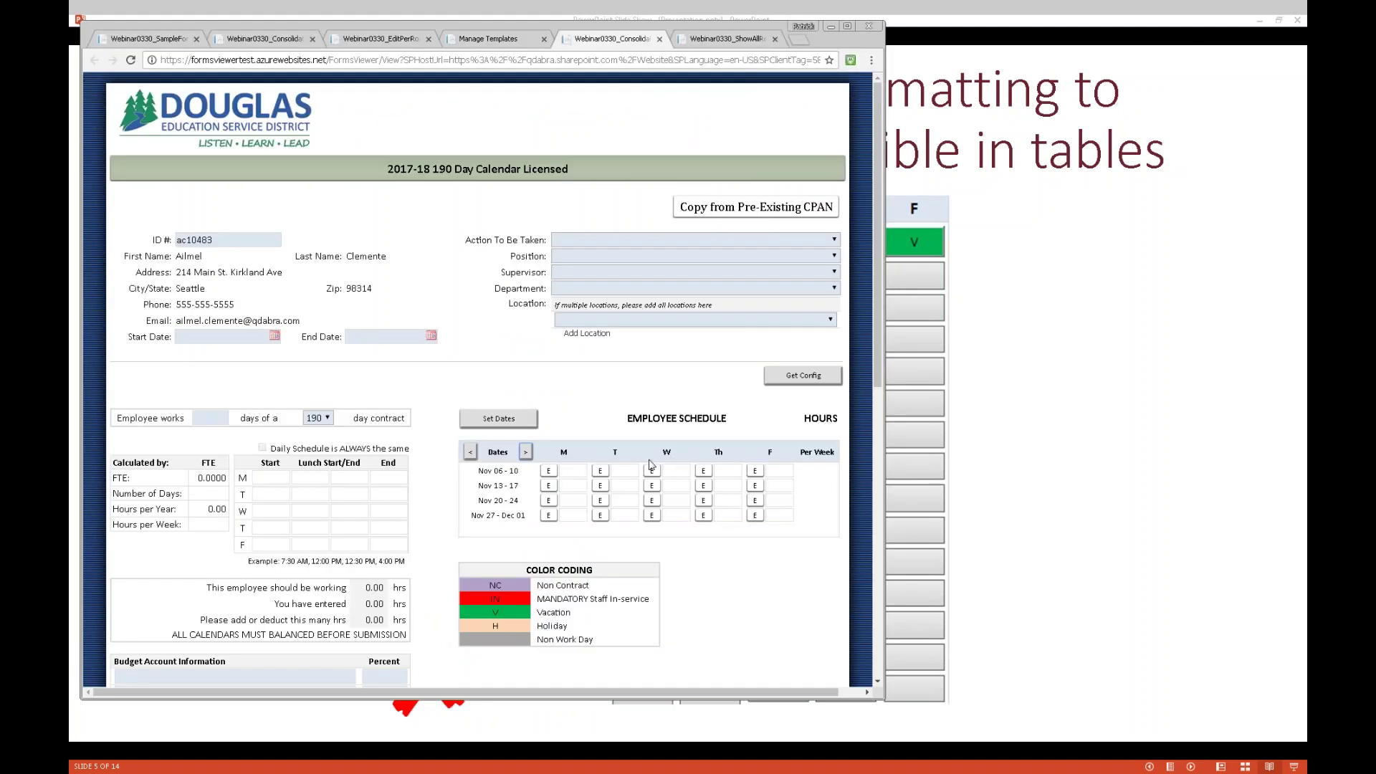
key(alt+Tab)
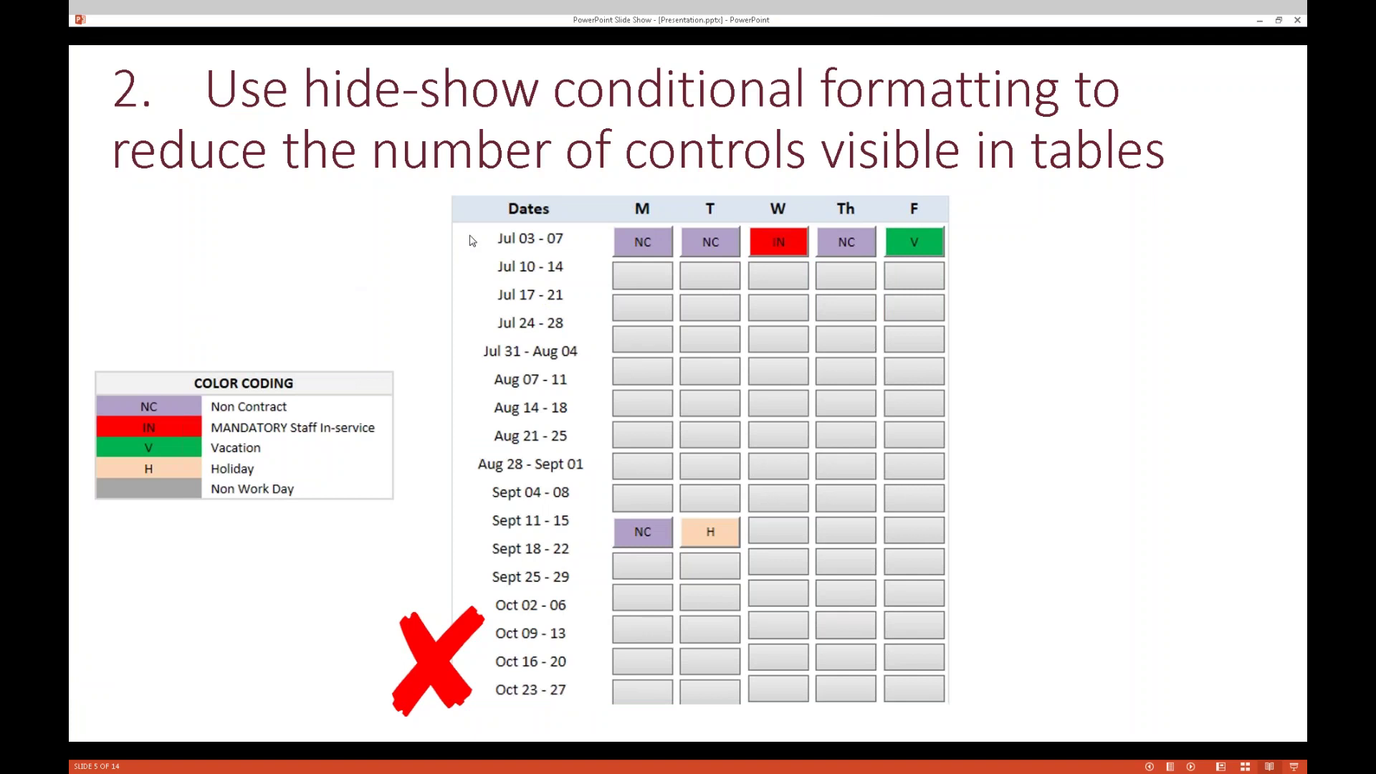
Switch to Internet Explorer and compare the calendars of the EditPerRowShowAllRepeatingGroup and HideShowRepeatingGroup forms
key(alt+Tab)
key(alt+Tab)
key(alt+Tab)
key(alt+Tab)
key(alt+Tab)
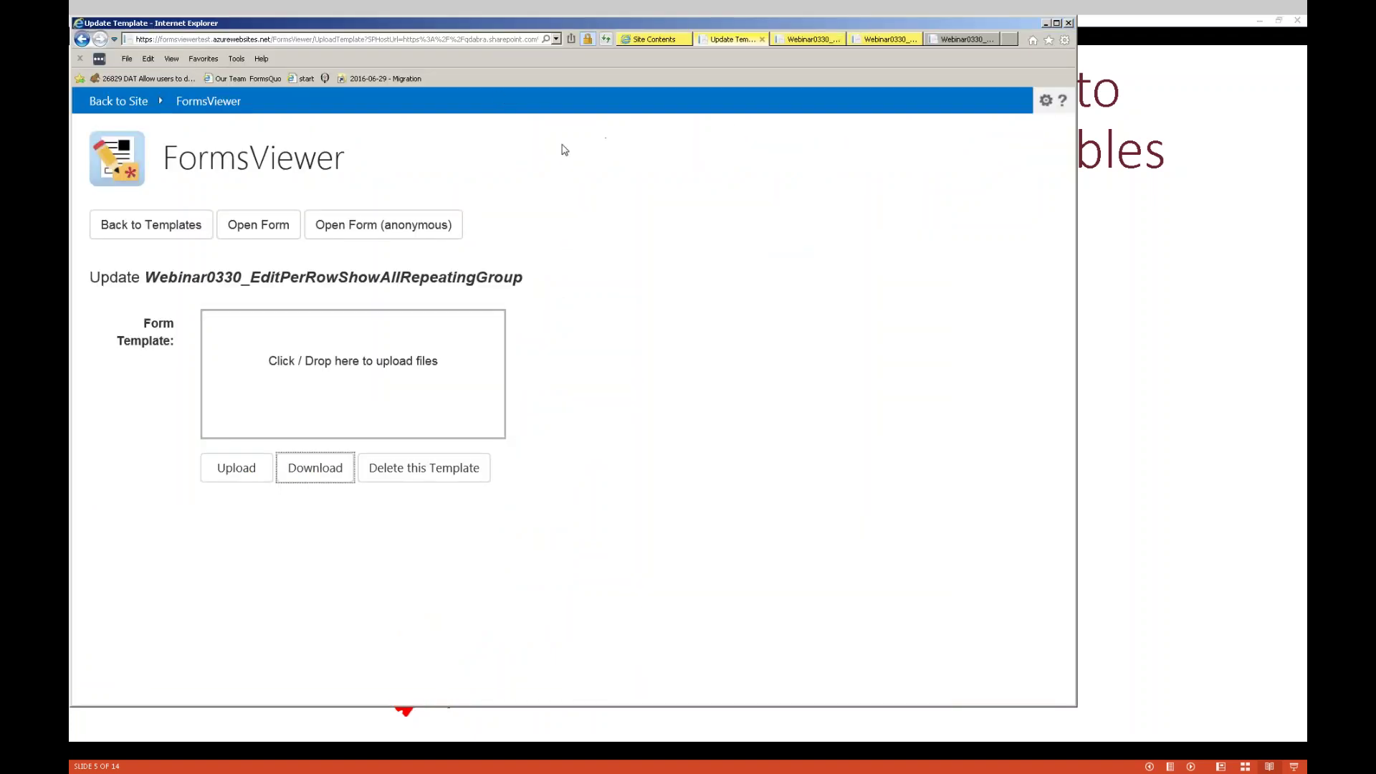
click(789, 42)
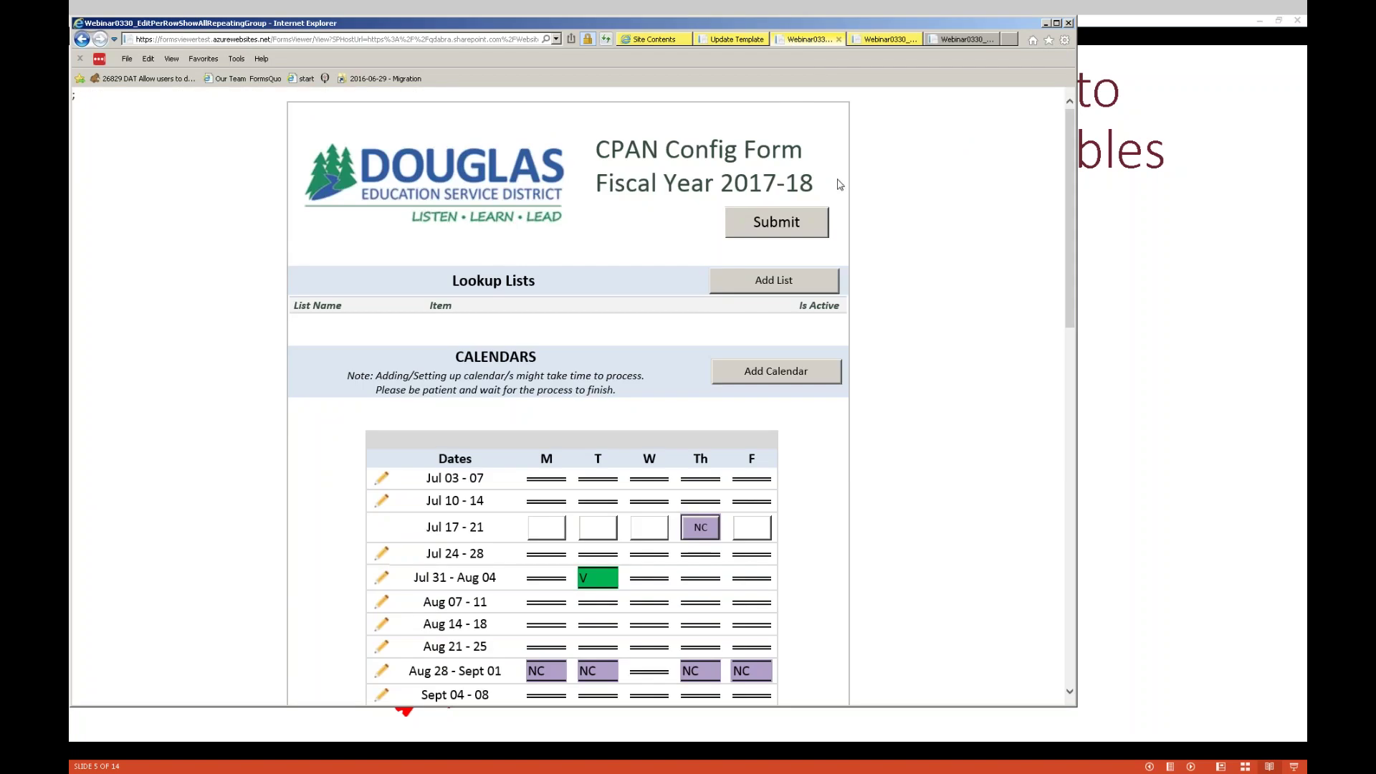
click(878, 42)
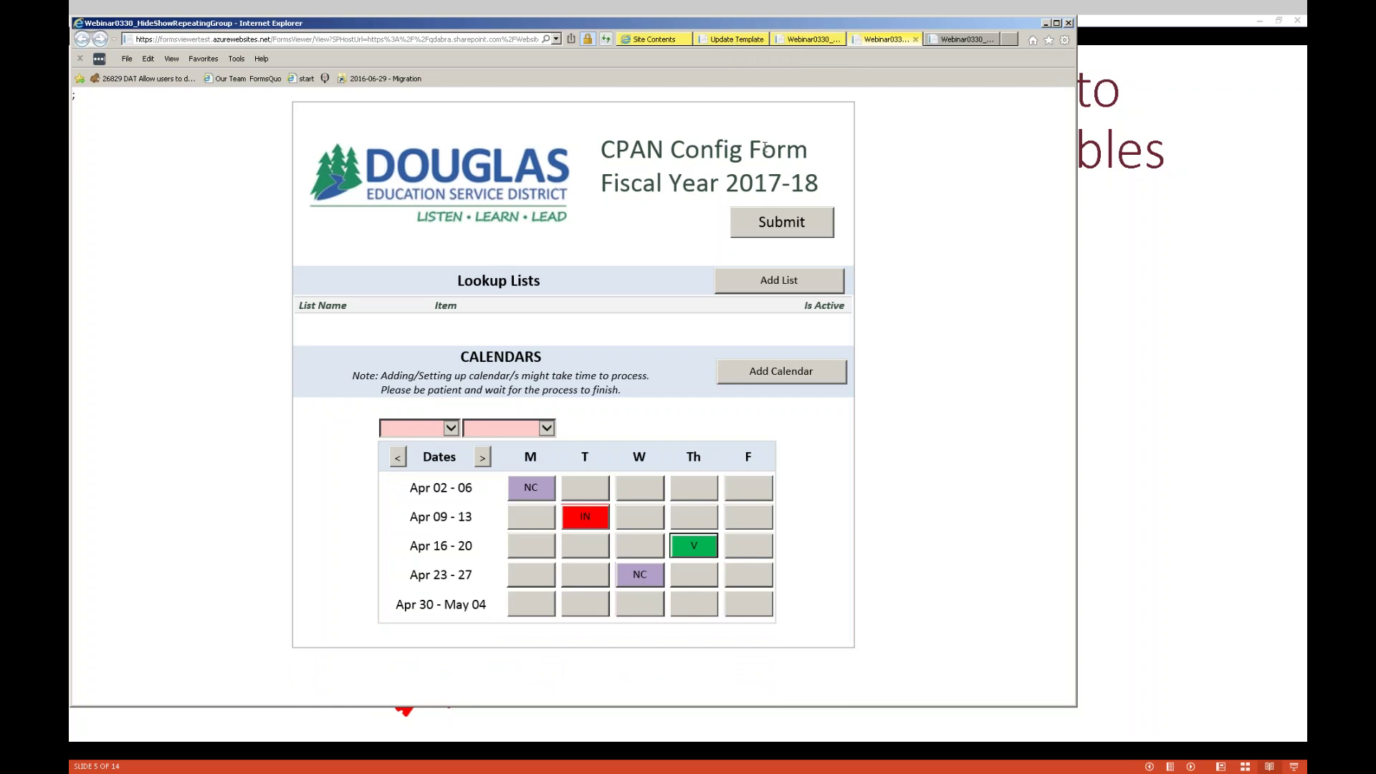
Switch to InfoPath and view the calendar table in the CPAN Config Form design
key(alt+Tab)
key(alt+Tab)
key(alt+Tab)
key(alt+Tab)
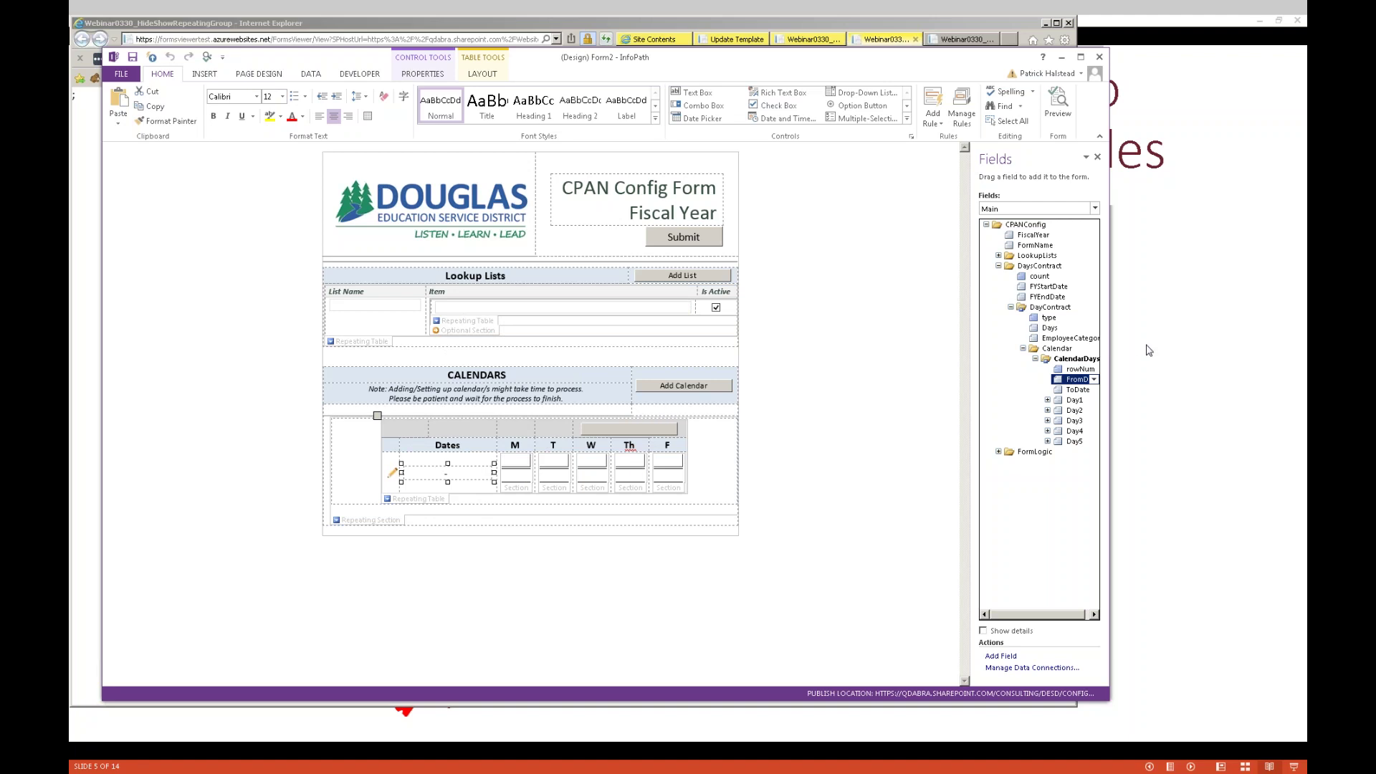
click(1279, 505)
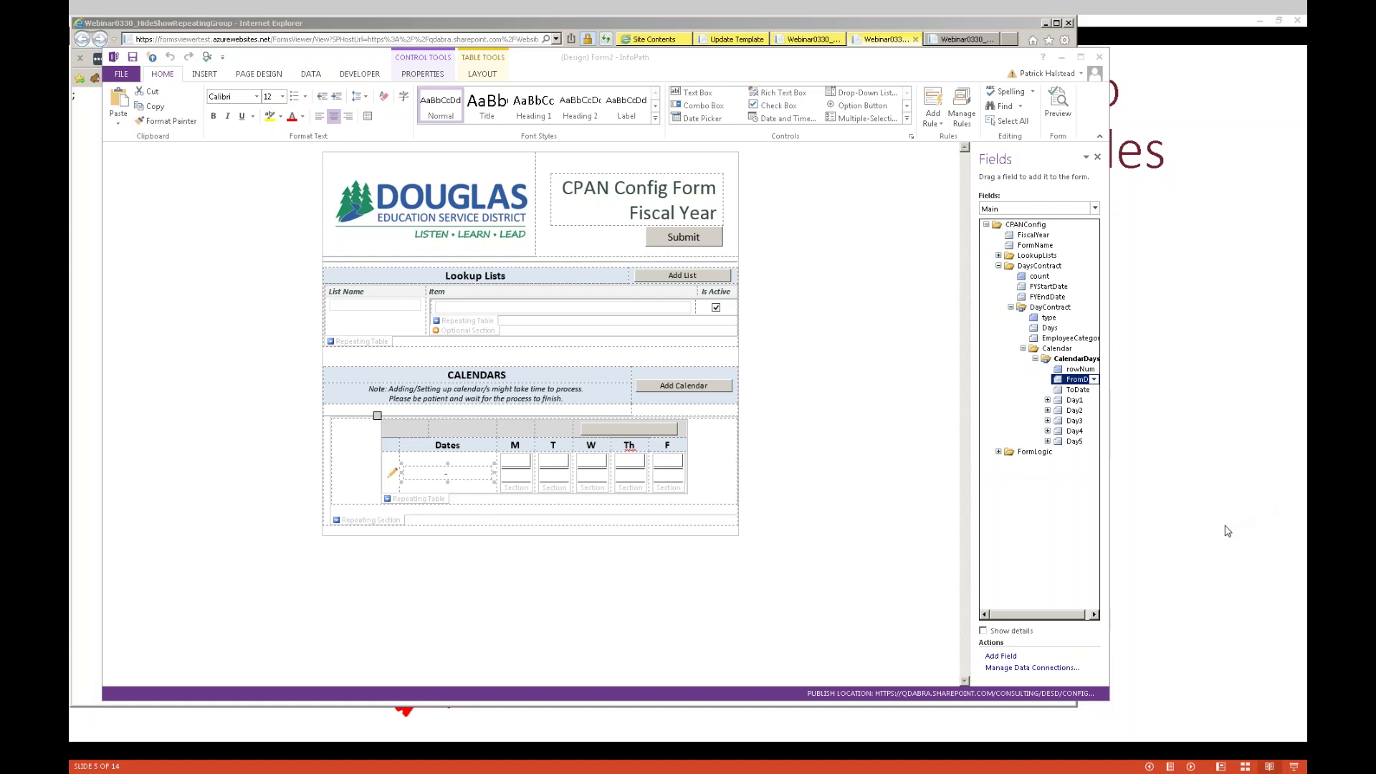
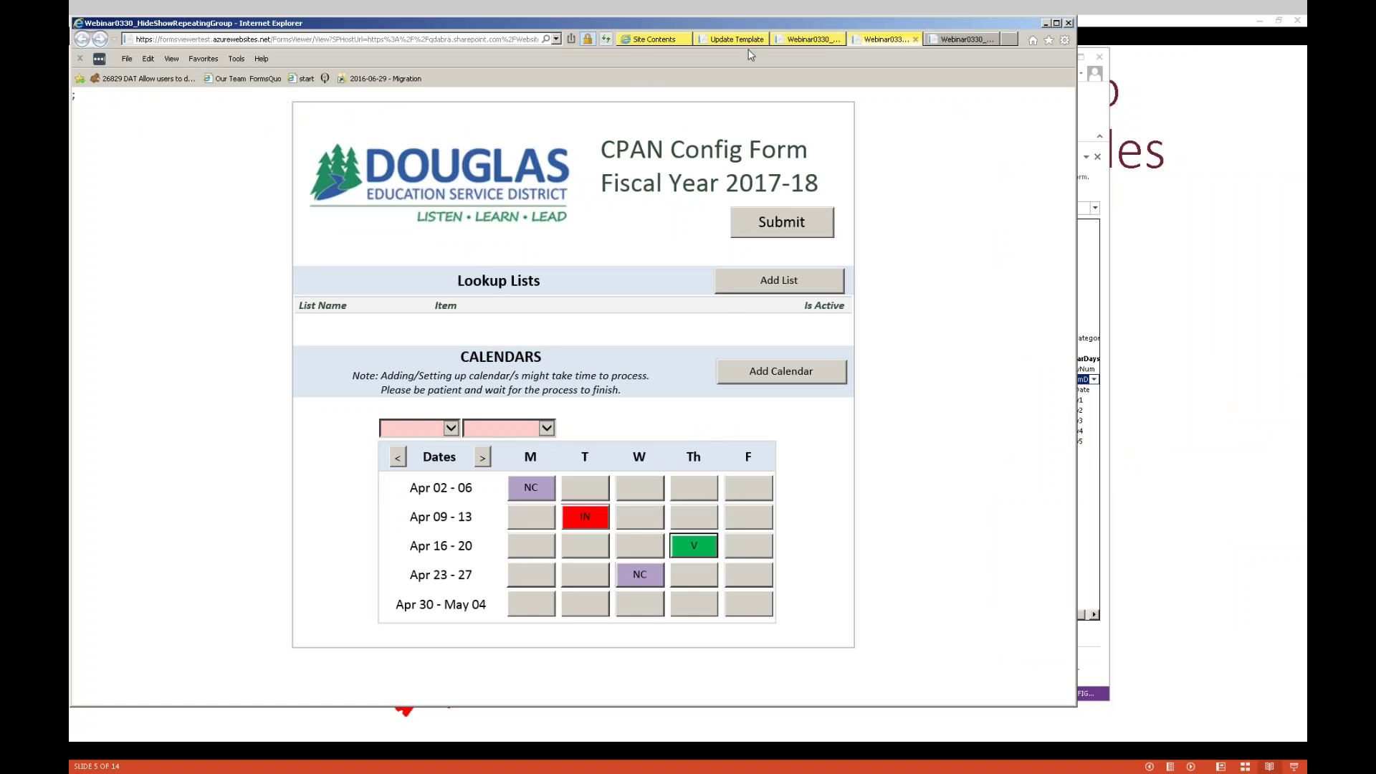
Check the pages open in Internet Explorer and bring up the SharePoint Site Contents page
click(720, 41)
click(814, 41)
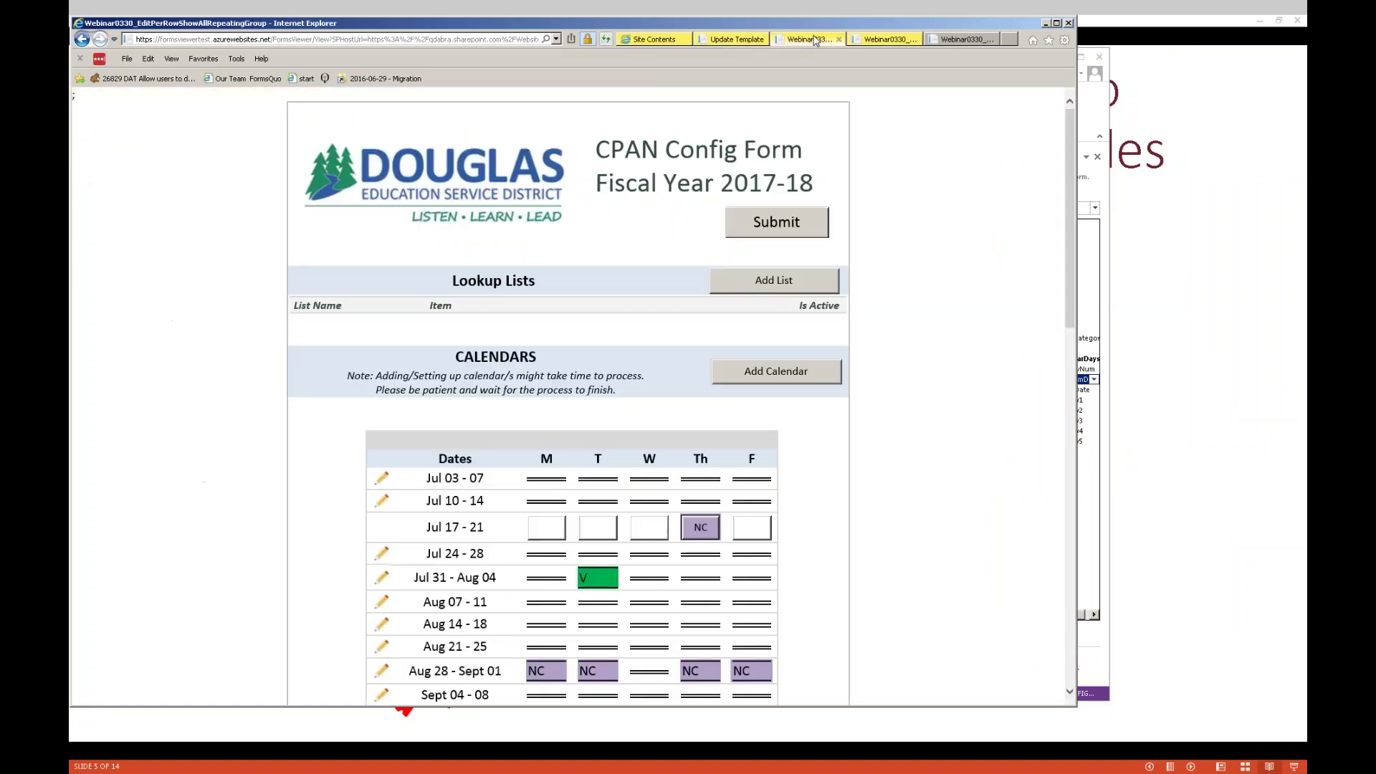
click(881, 41)
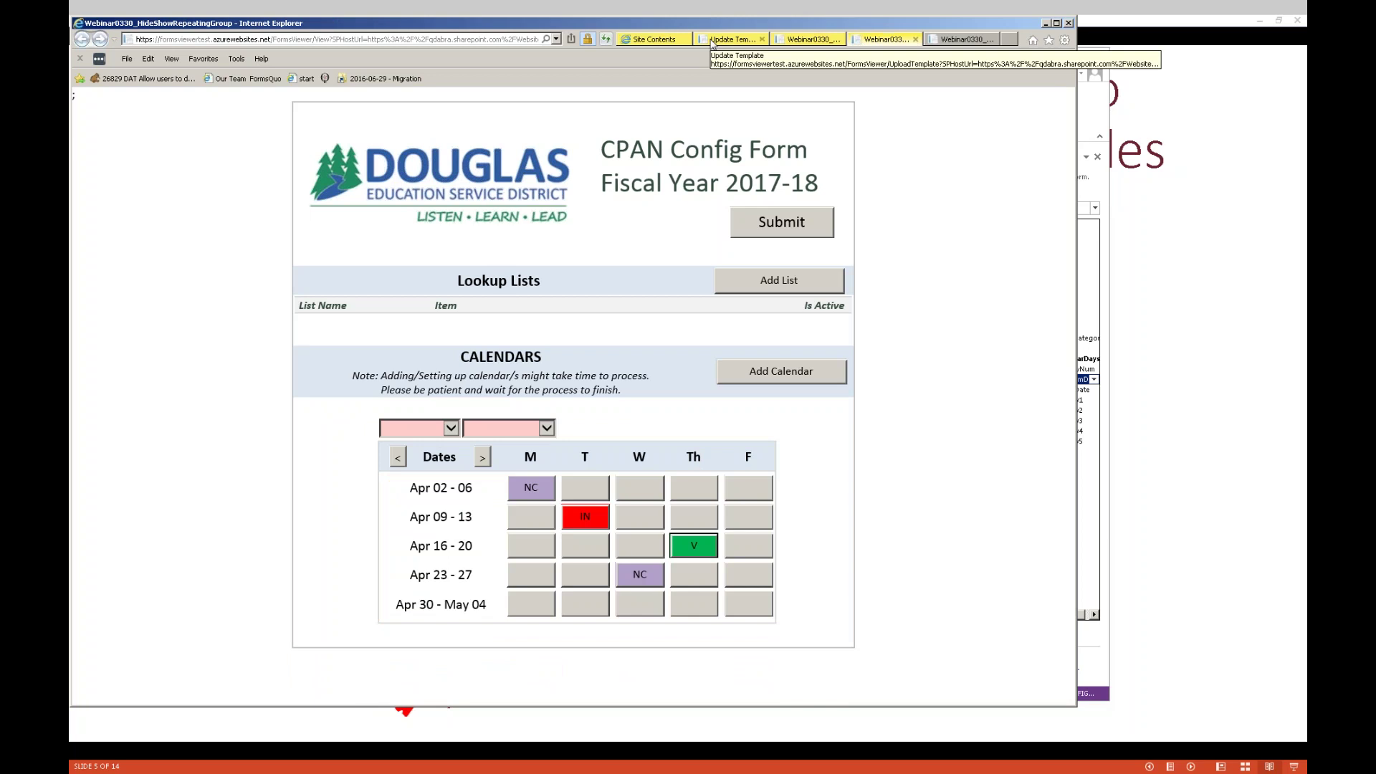
click(717, 41)
click(661, 41)
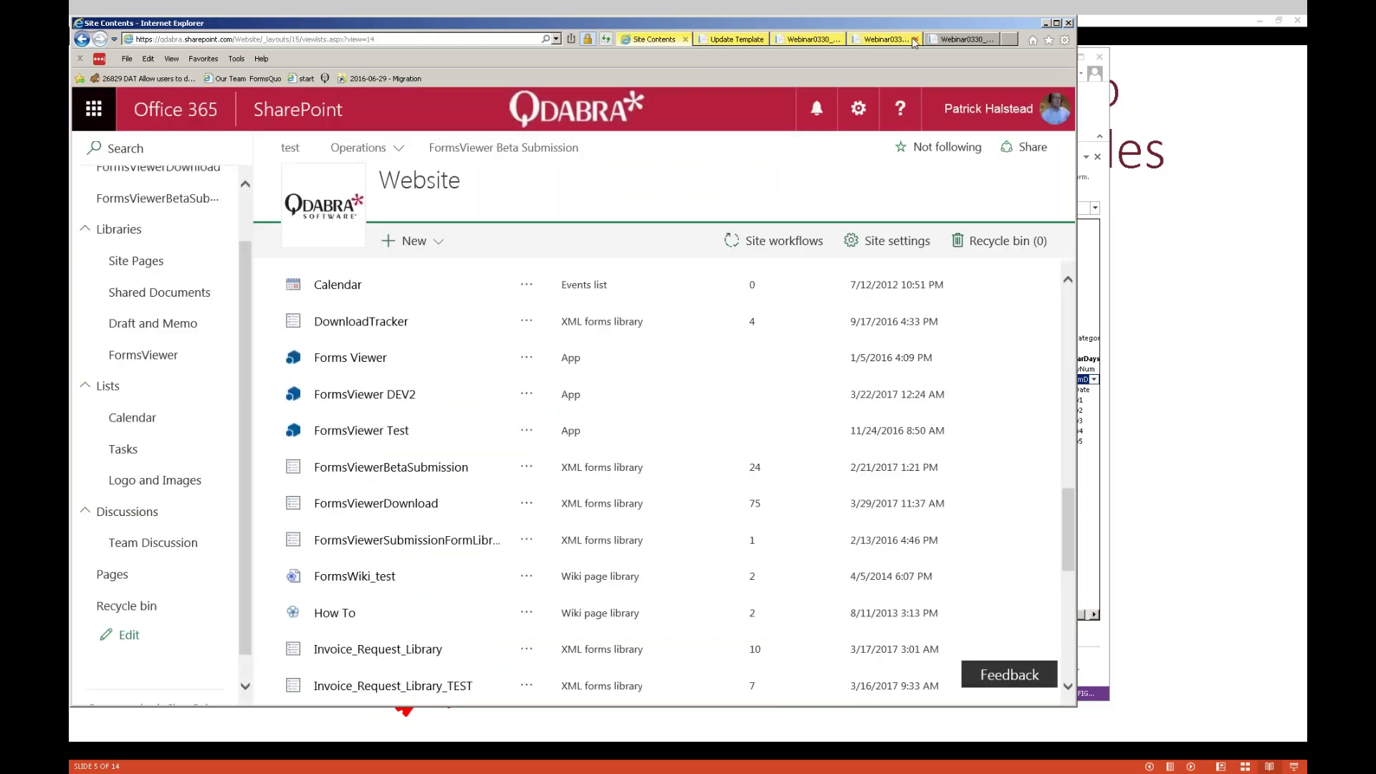
click(957, 40)
click(651, 42)
Open the FormsViewer Test app from the site contents and go to its Manage Templates page
scroll(261, 496, down, 10)
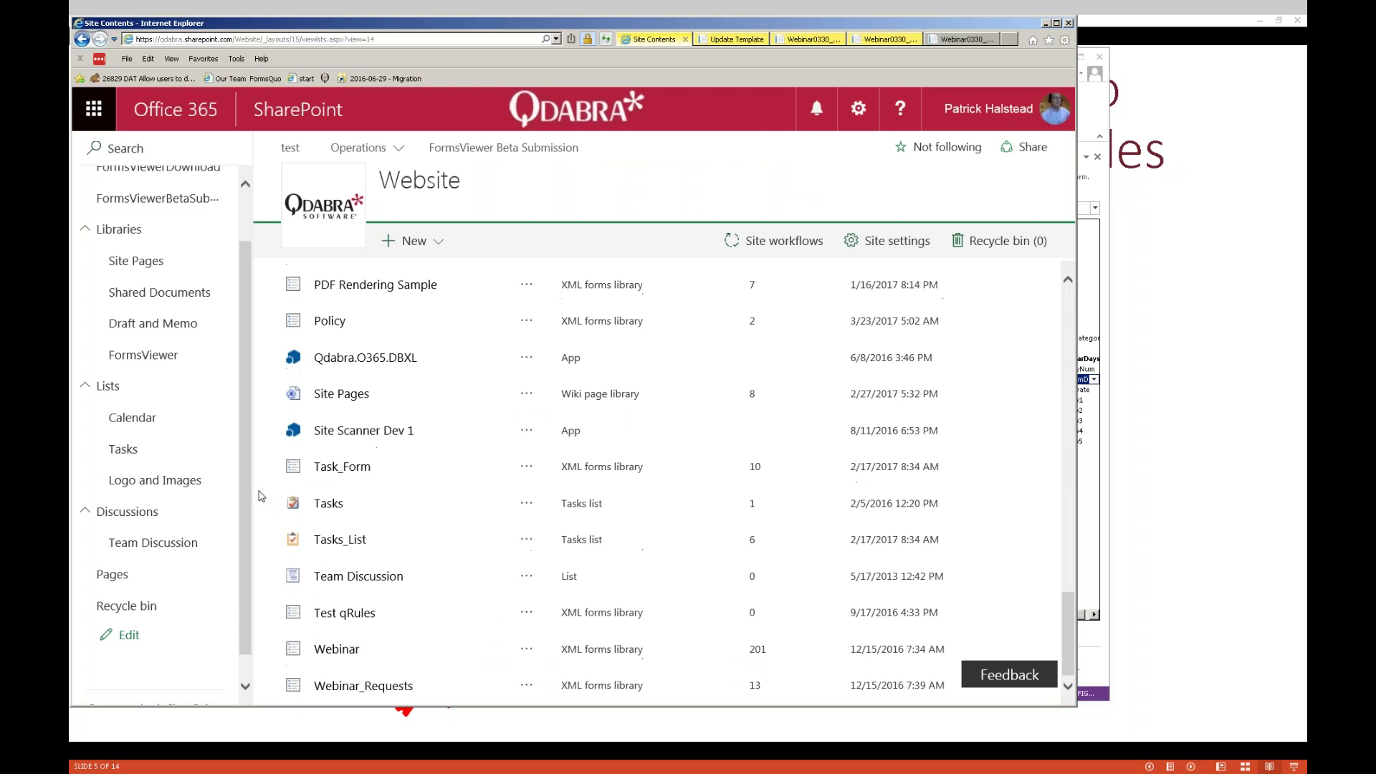
scroll(347, 393, up, 4)
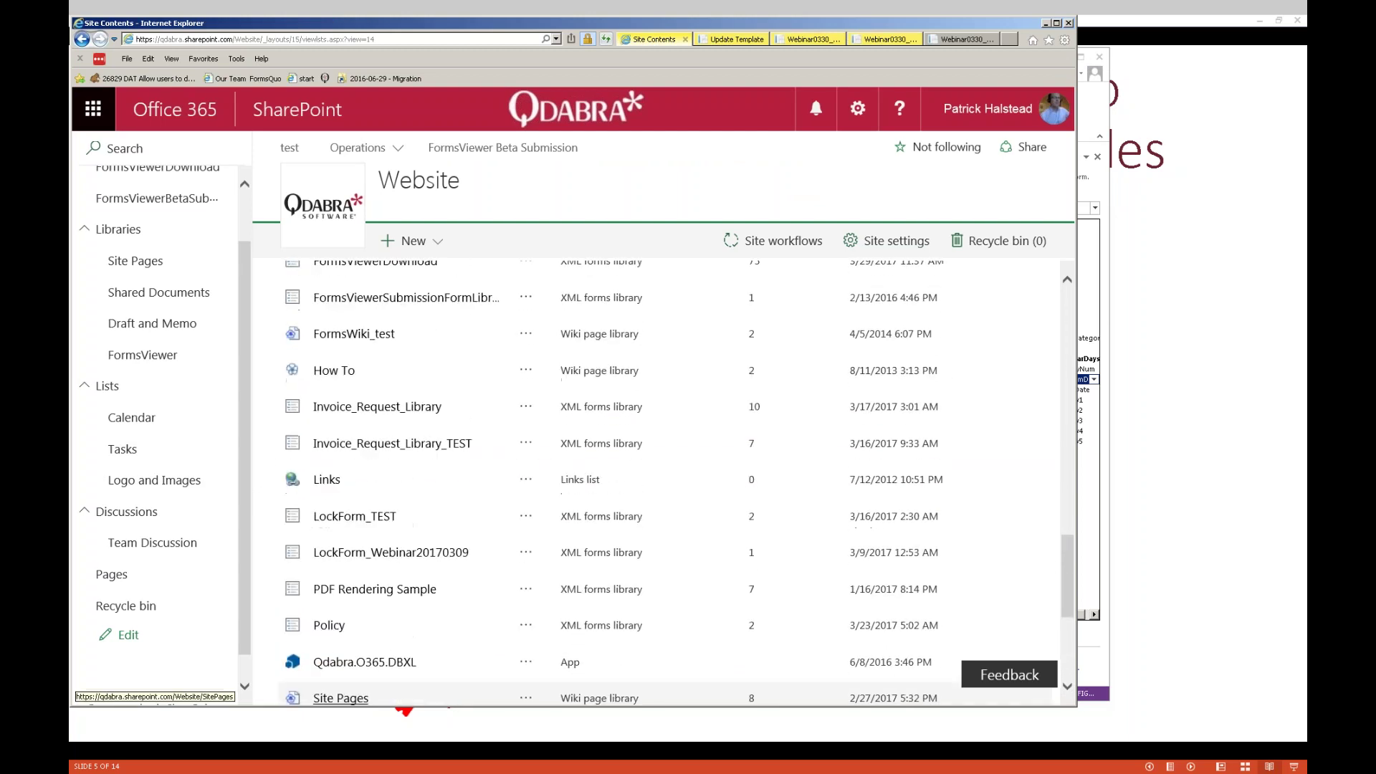
scroll(372, 430, up, 2)
click(376, 439)
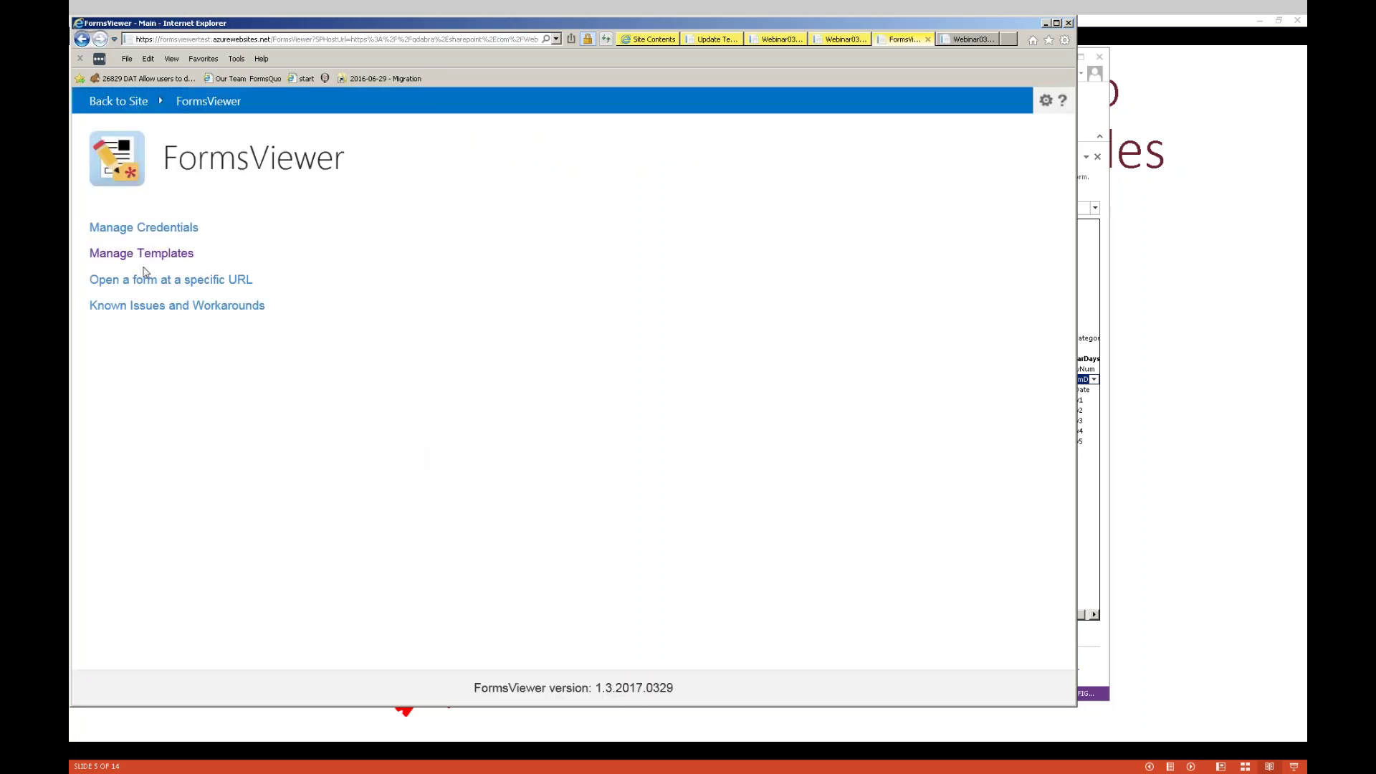
click(132, 250)
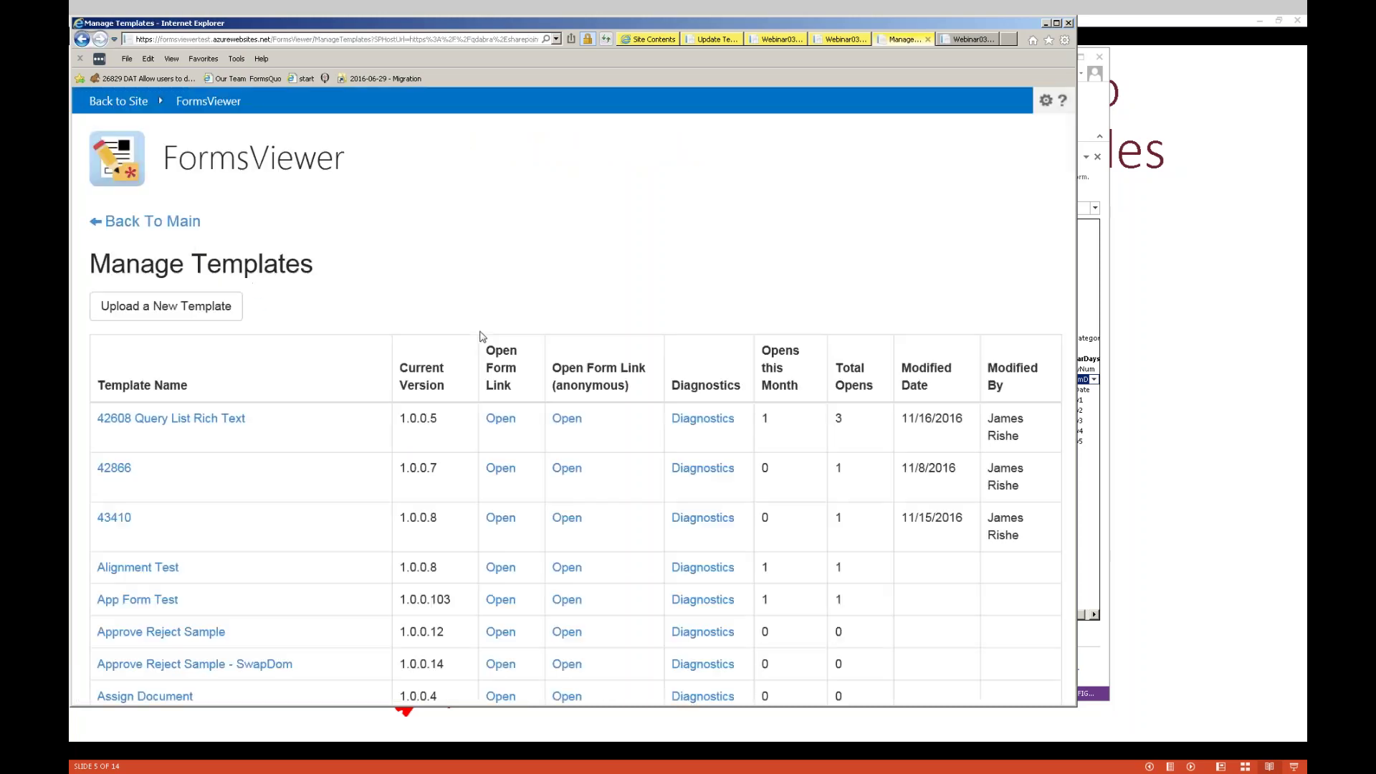
Find the Webinar0330_ShowAllRepeatingGroup template in the list and open its form
scroll(481, 336, down, 20)
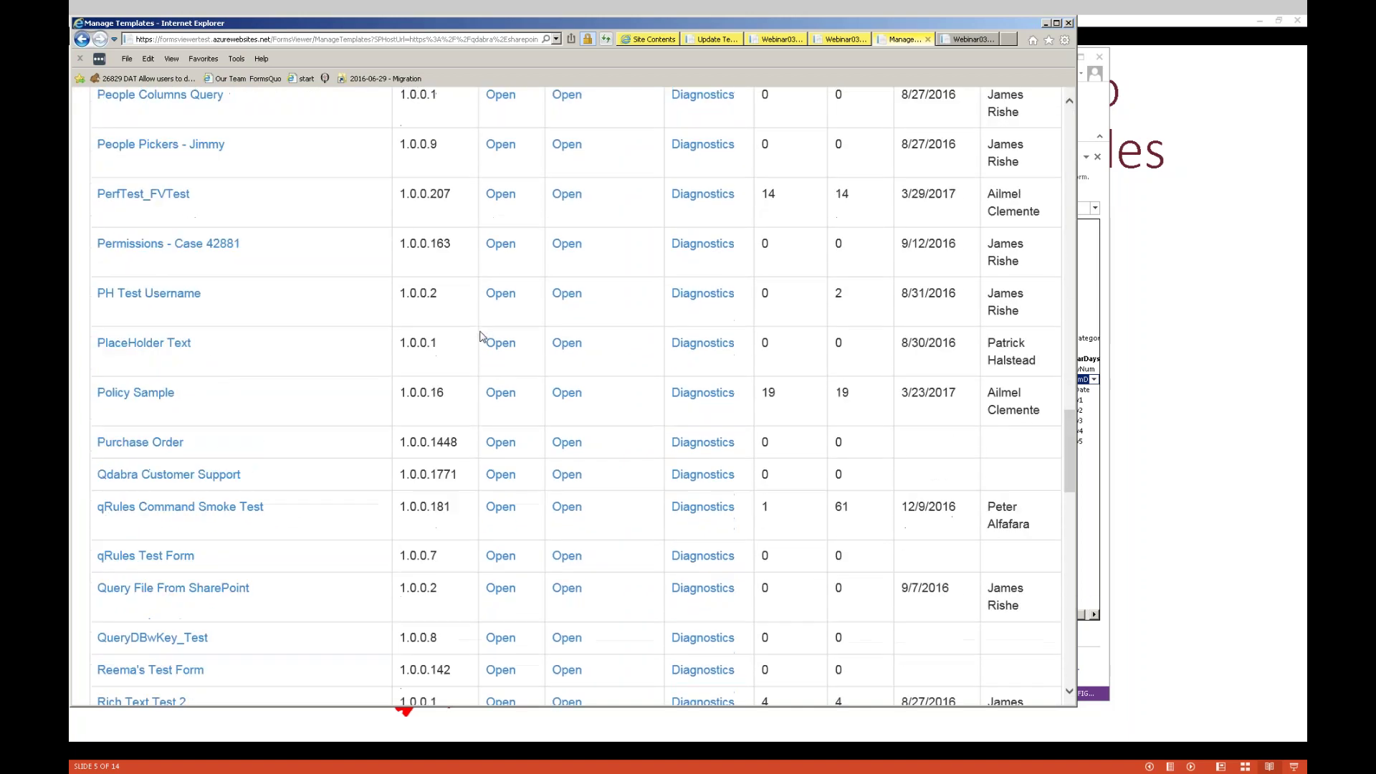
scroll(480, 336, down, 20)
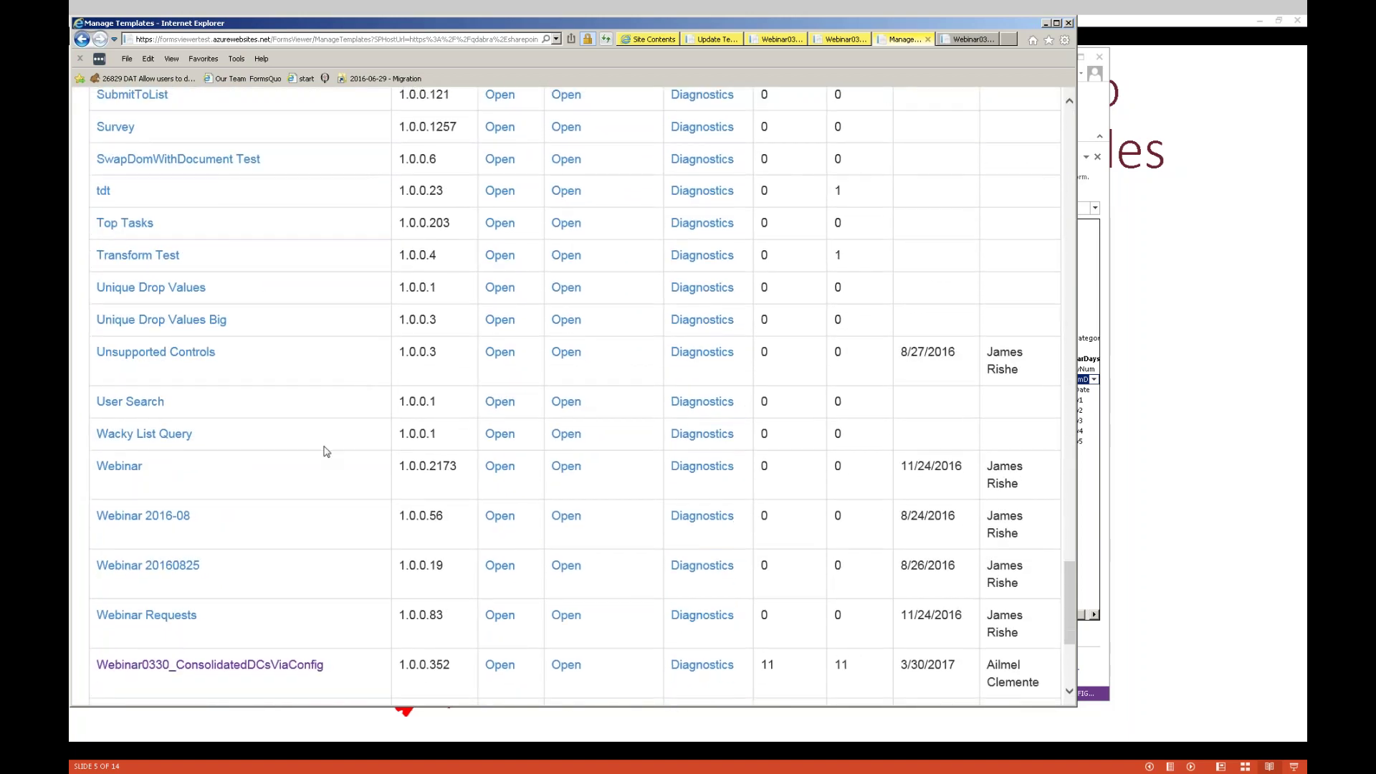
scroll(179, 369, up, 1)
scroll(180, 369, up, 5)
scroll(179, 370, down, 9)
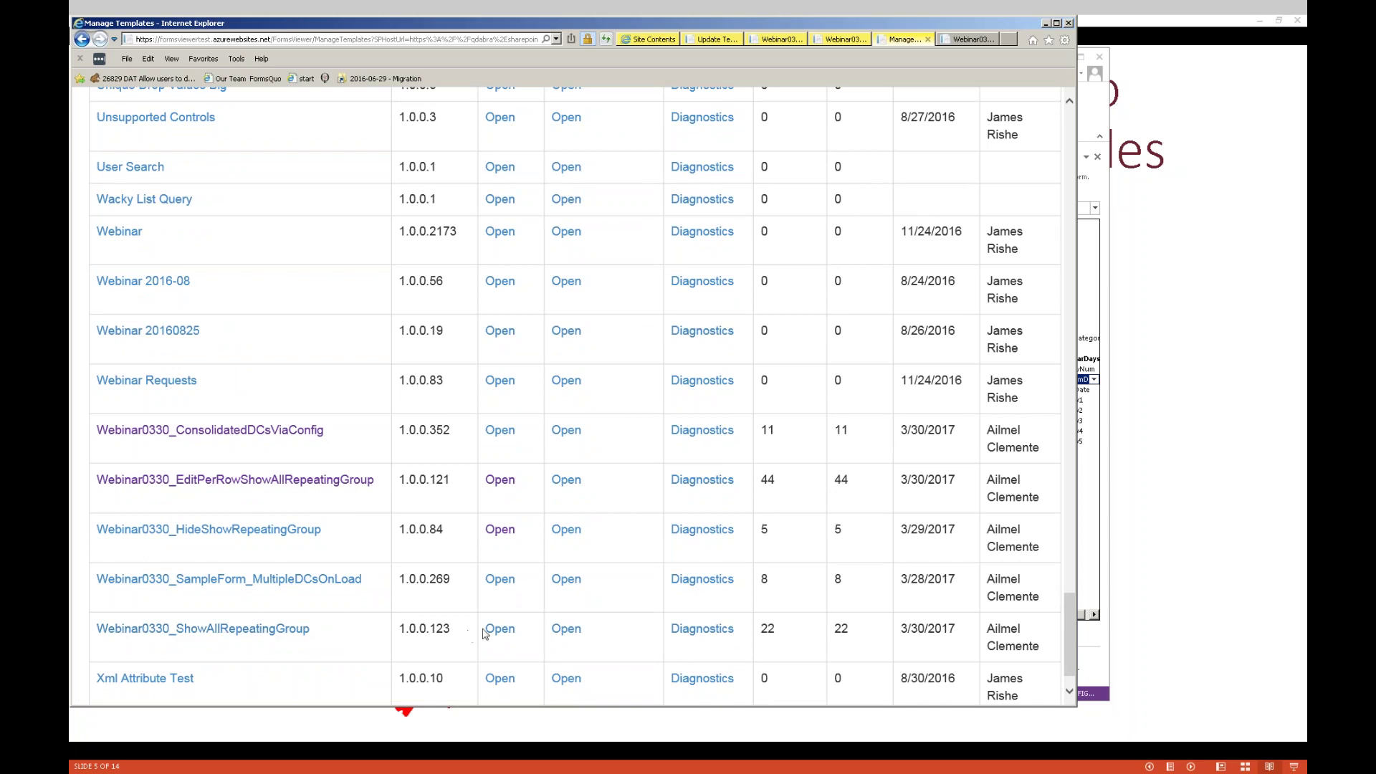
click(500, 630)
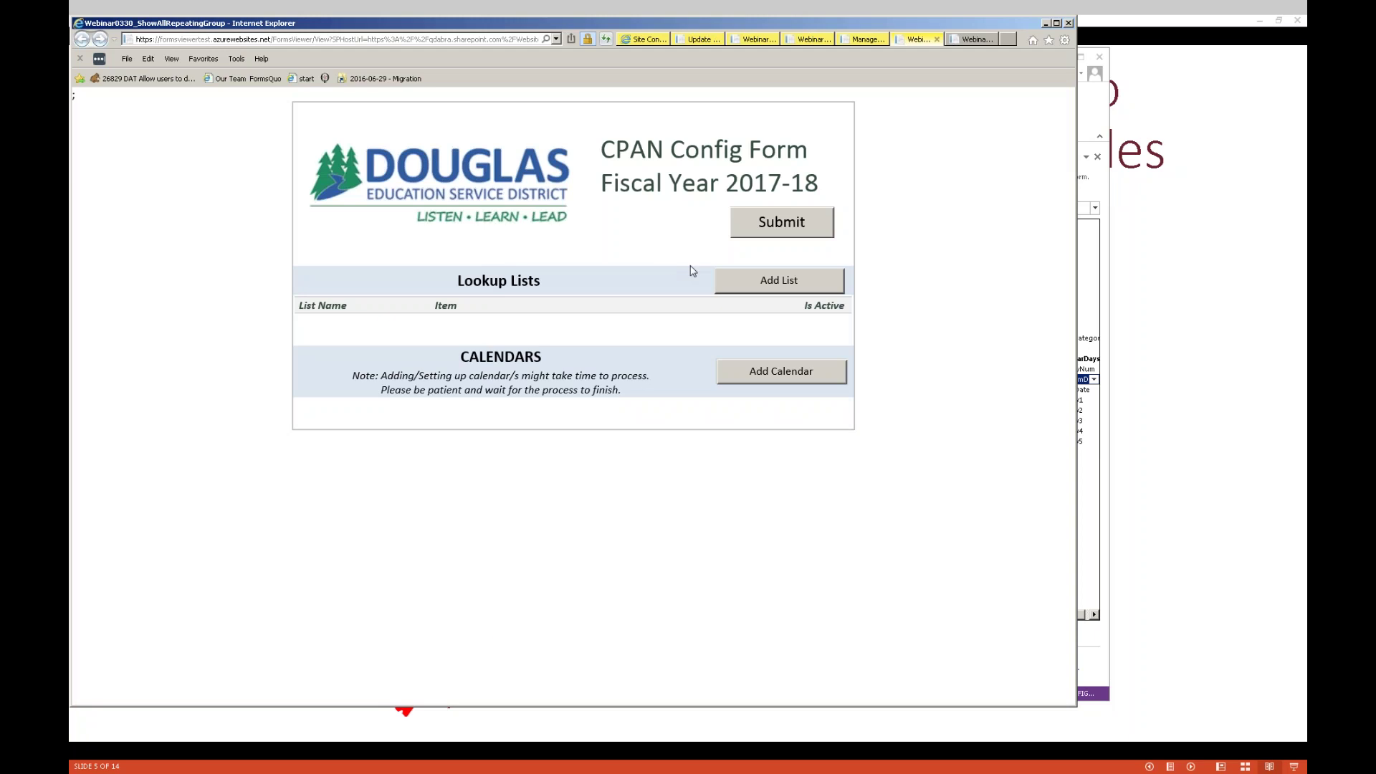
Add a calendar to the CPAN Config Form and look over its full list of weeks
click(765, 380)
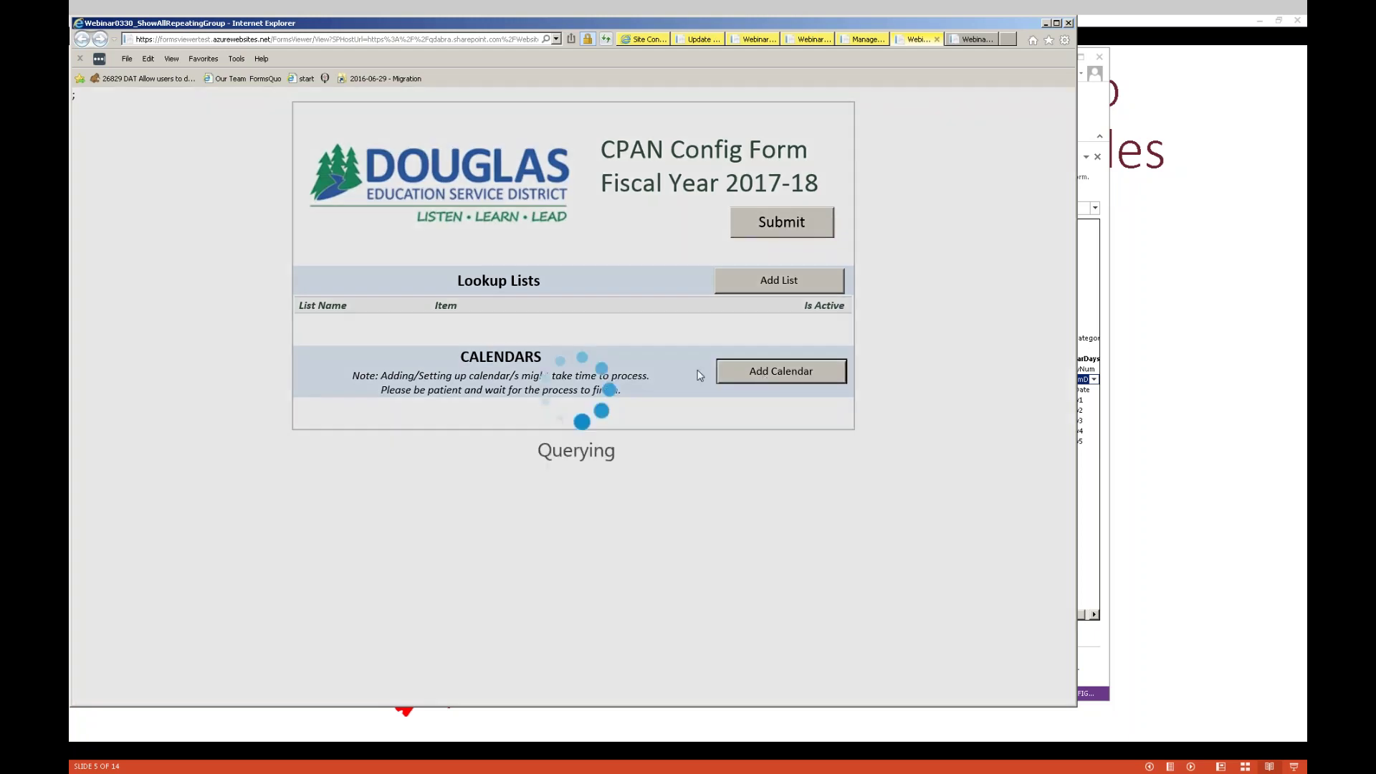
scroll(700, 374, down, 15)
scroll(700, 375, up, 15)
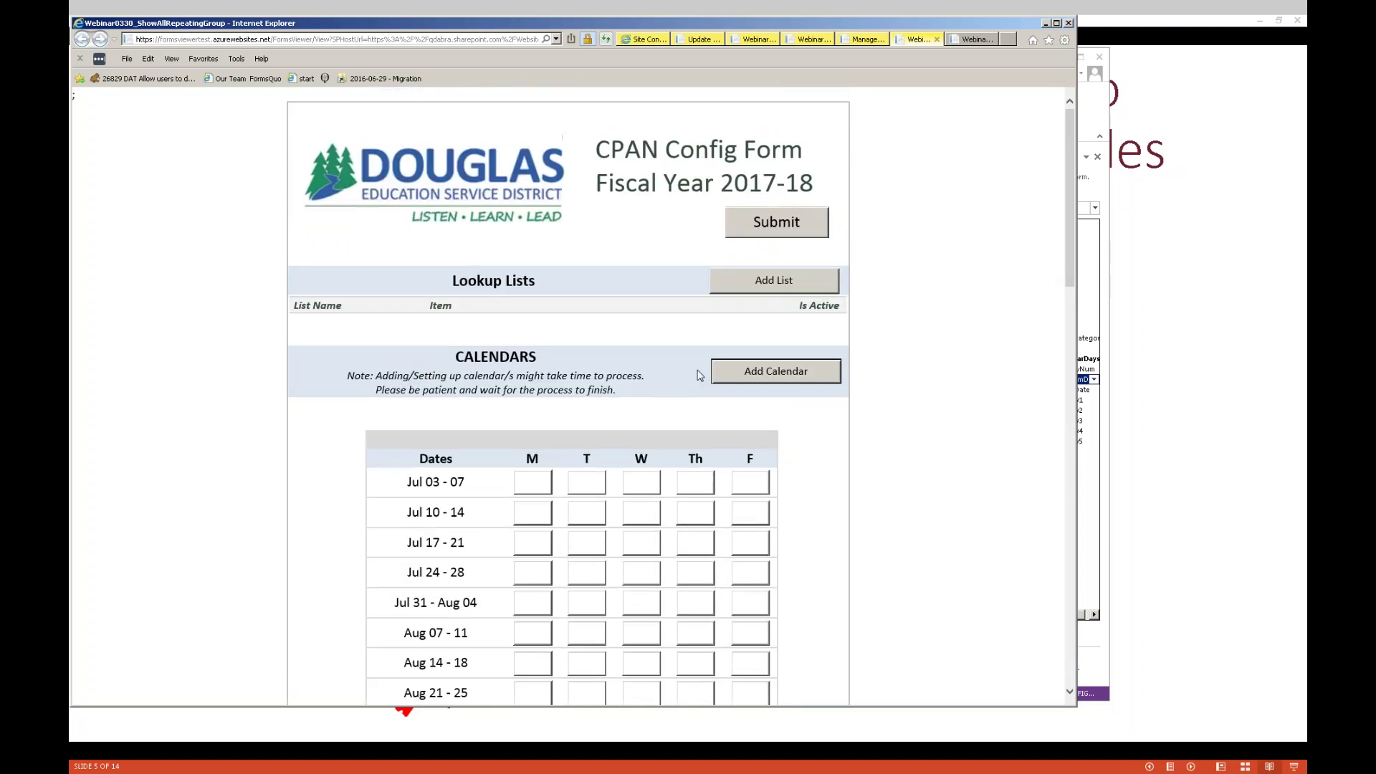
Set the Tuesday cell of the Jul 31 - Aug 04 week to IN in the calendar
scroll(700, 375, down, 3)
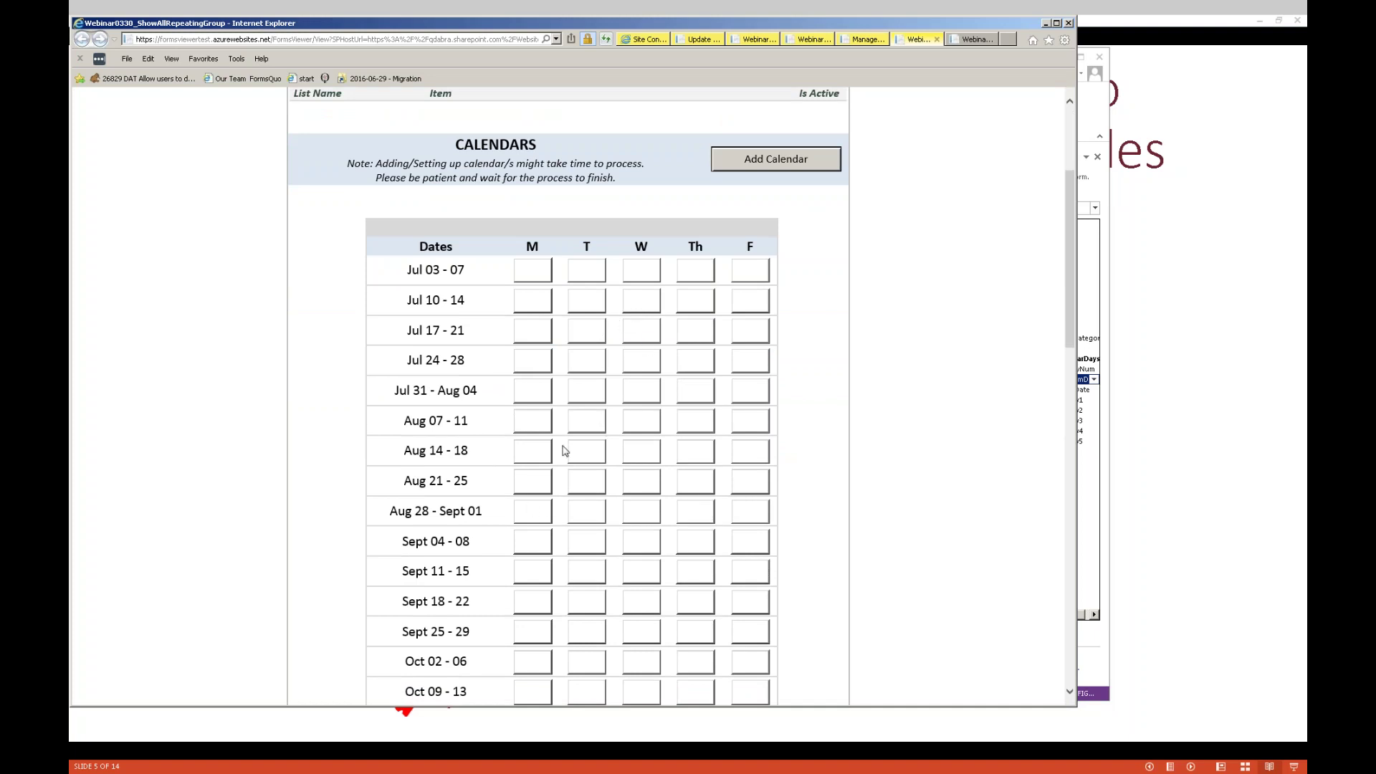
click(591, 396)
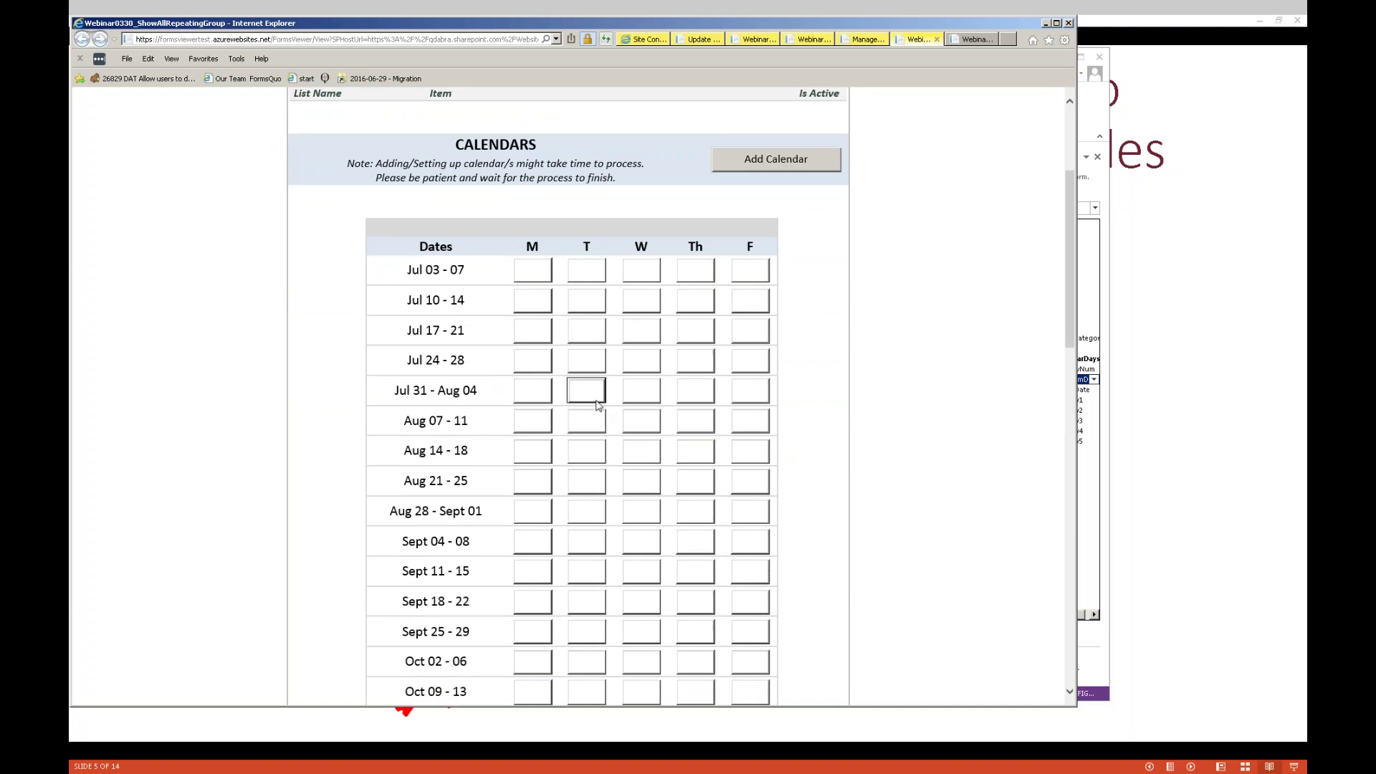
click(596, 400)
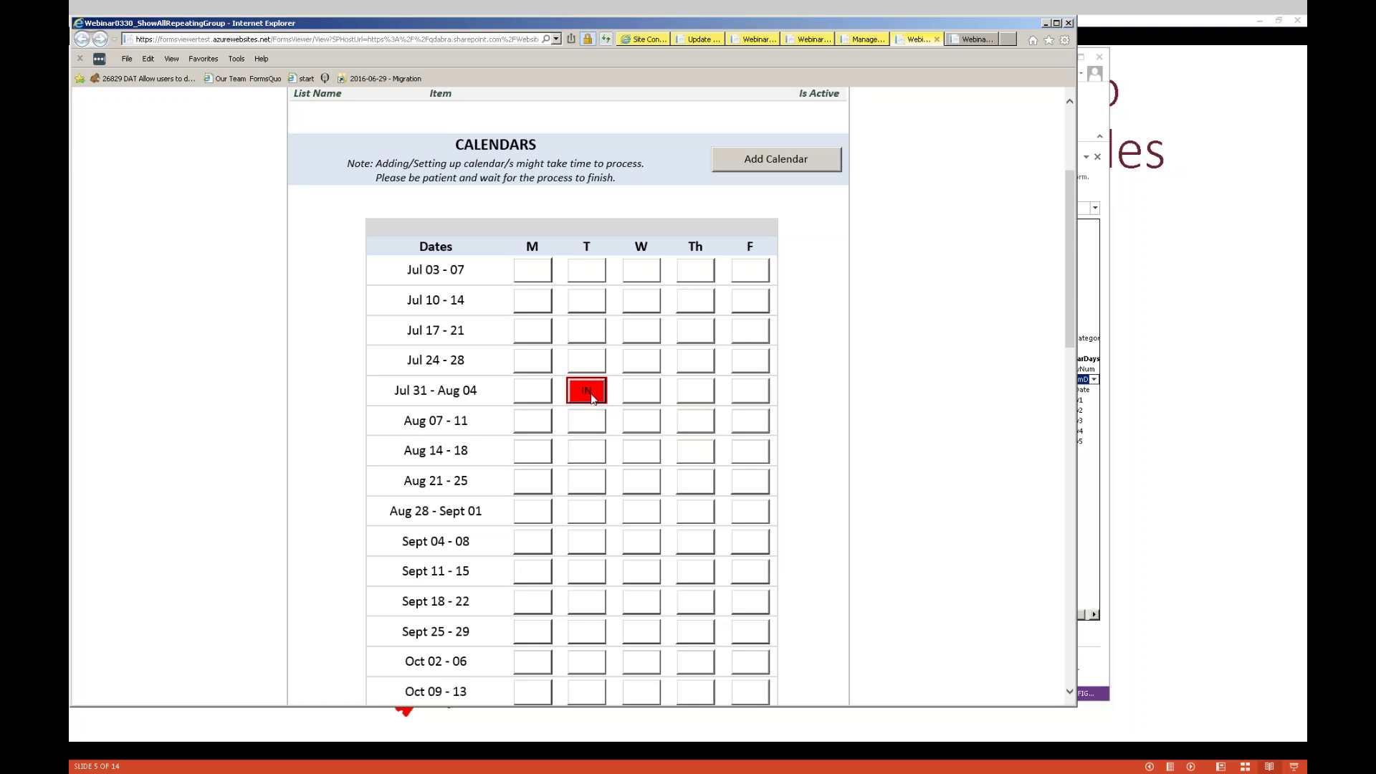
Cycle the Tuesday cell of Jul 31 - Aug 04 around to V and set the Thursday cell of Aug 21 - 25 to NC
click(582, 400)
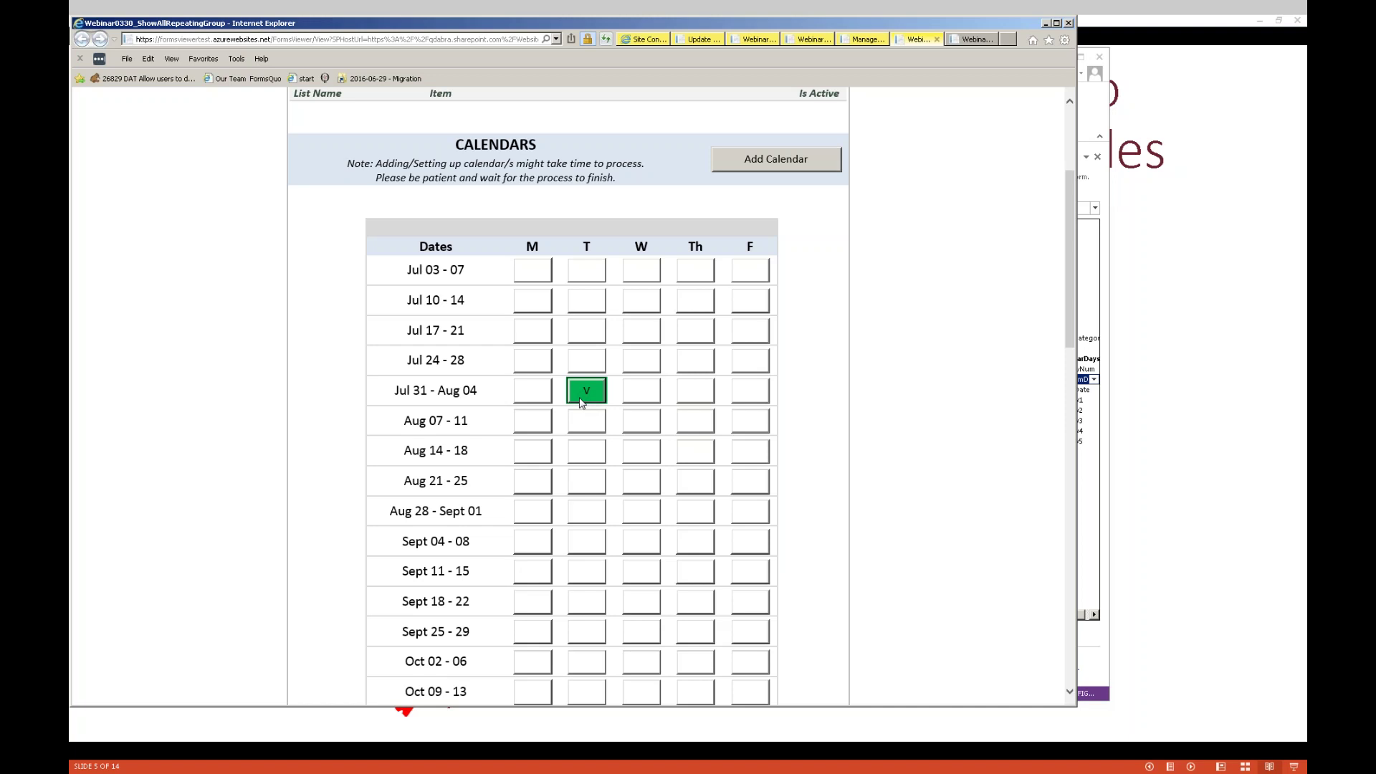
click(586, 400)
click(587, 400)
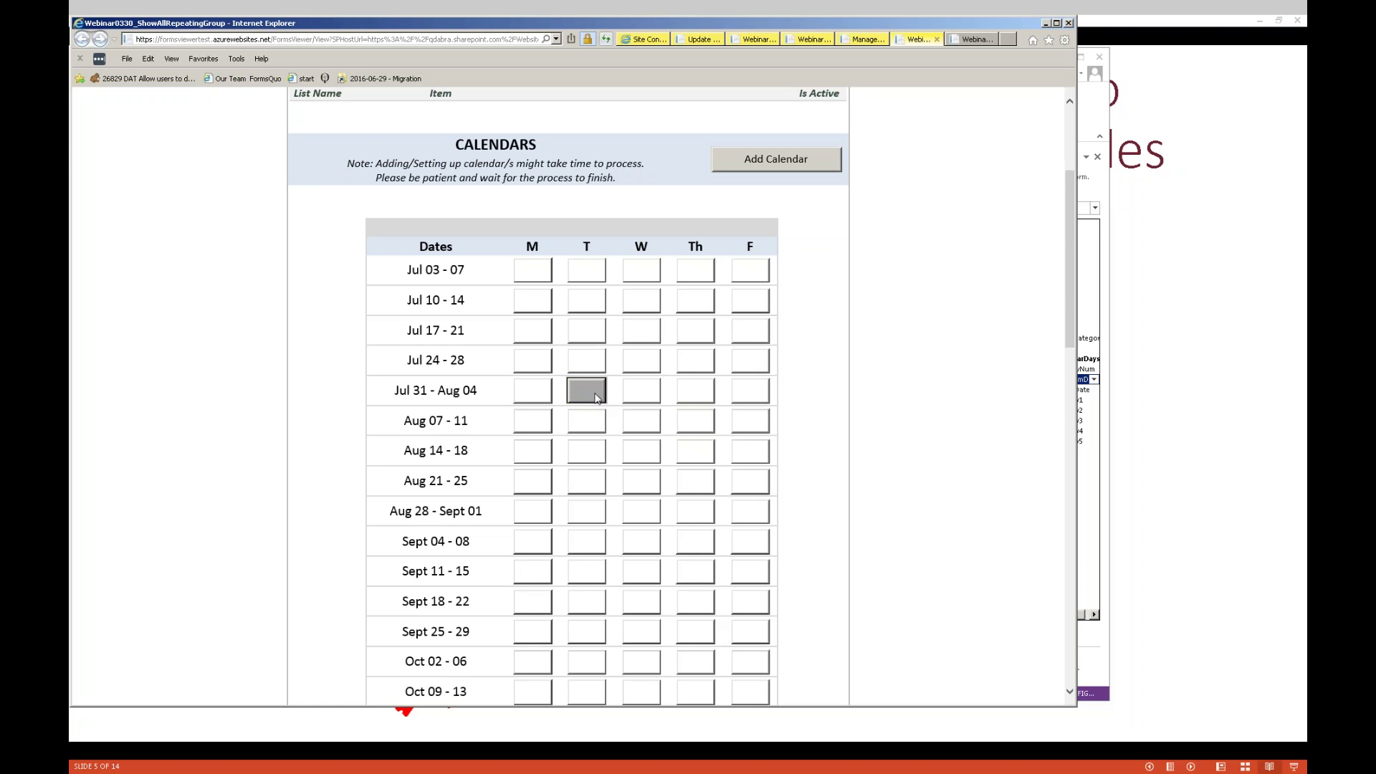
click(592, 403)
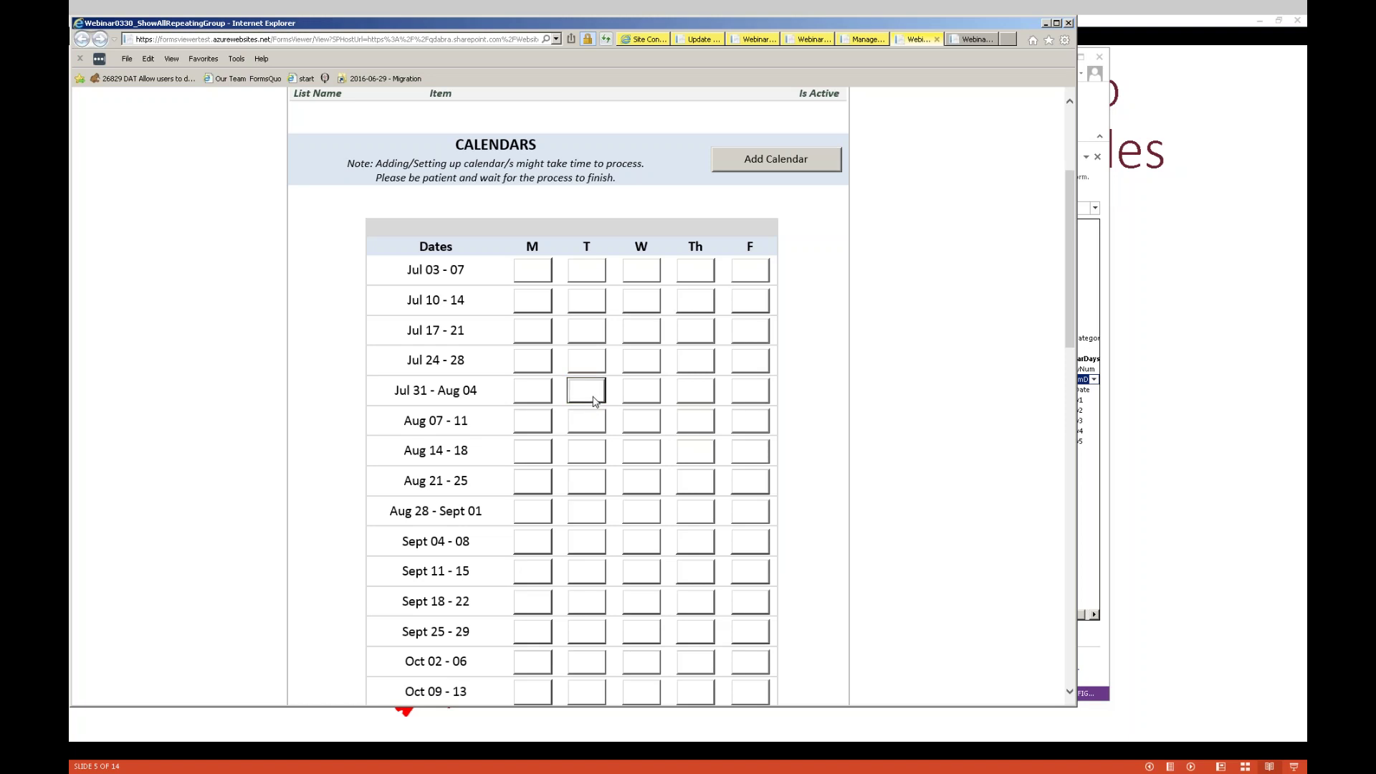
click(592, 399)
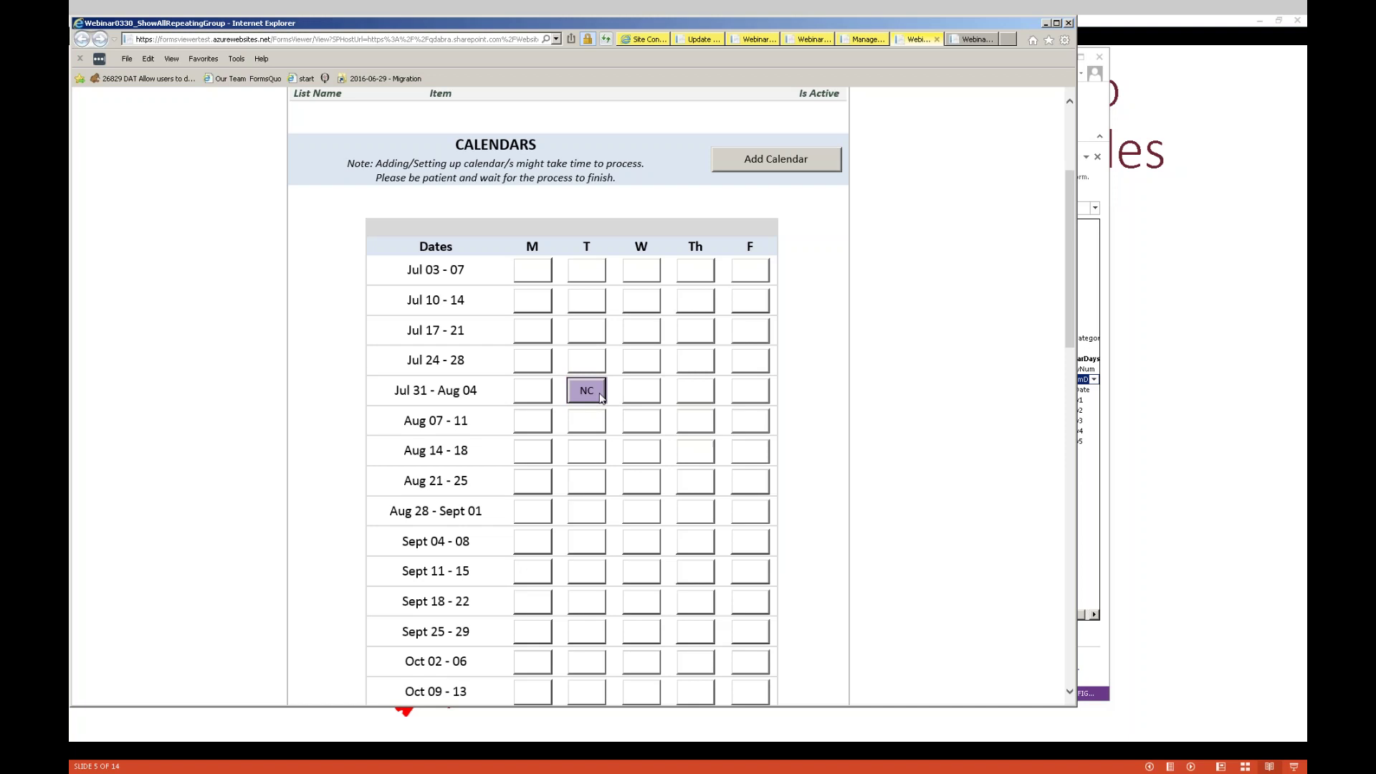
click(595, 398)
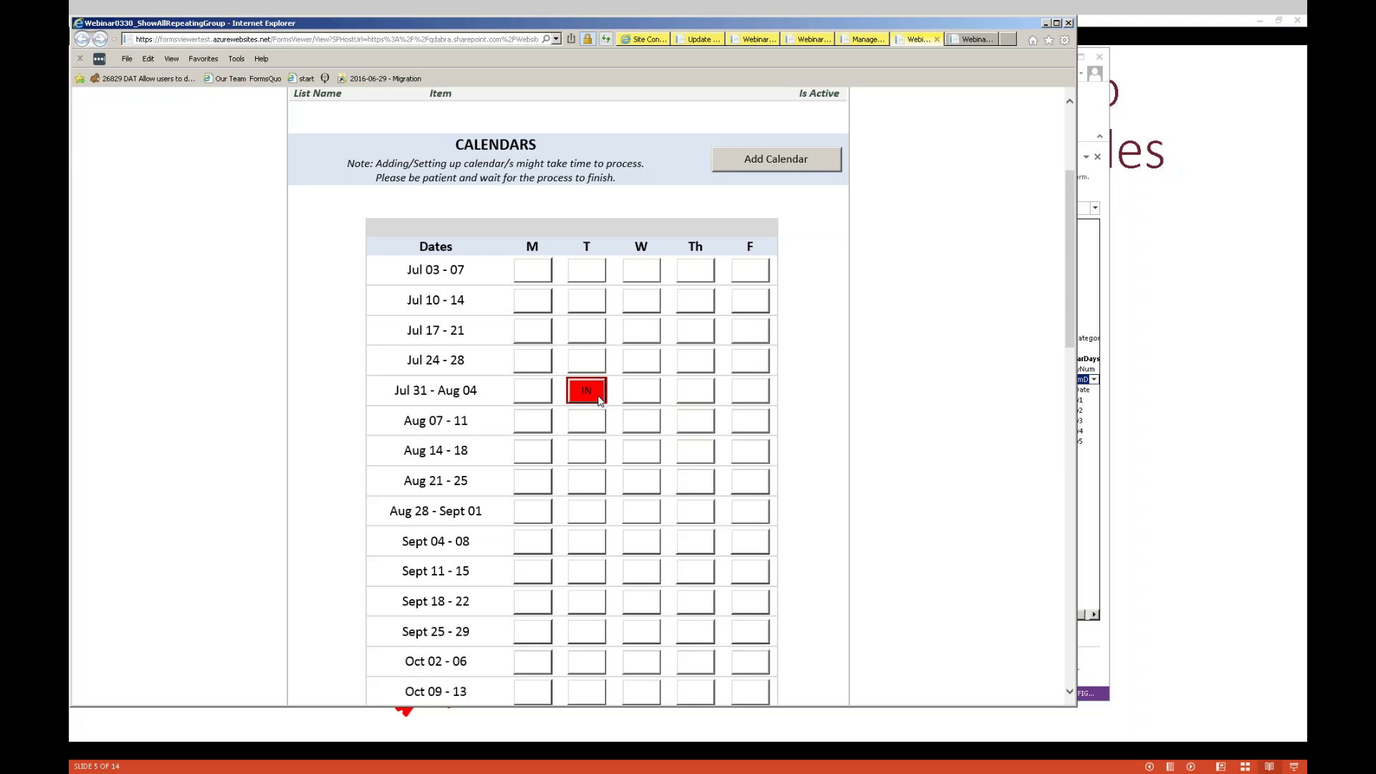
click(592, 398)
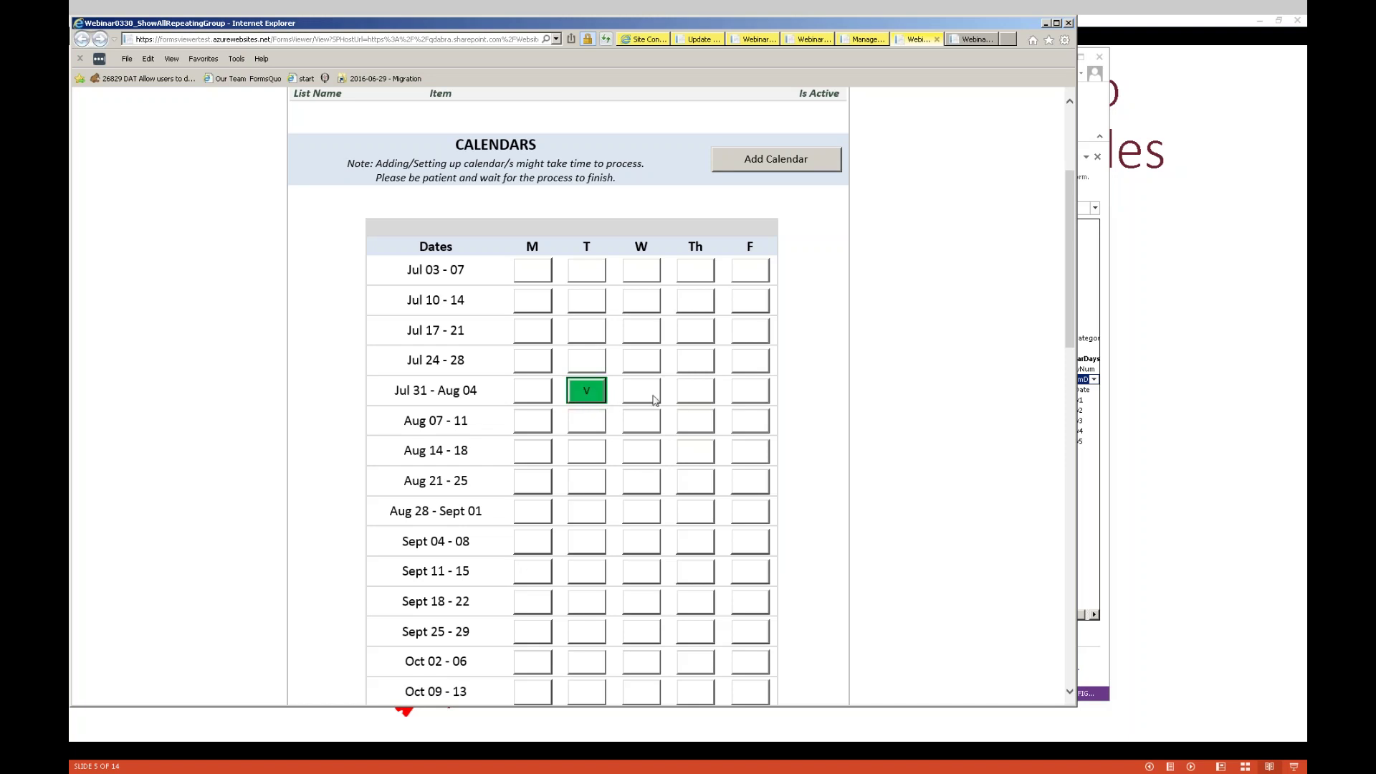
click(696, 482)
click(698, 485)
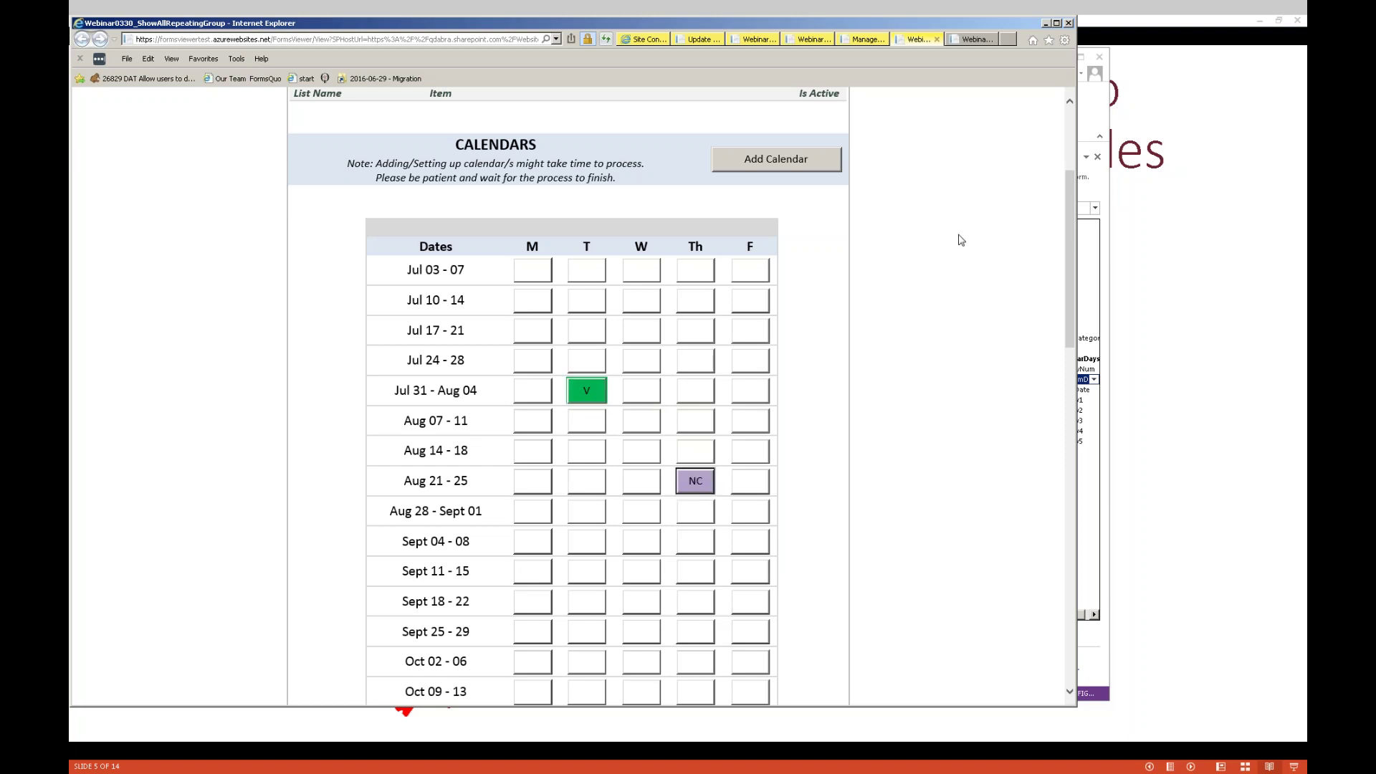
Copy the Webinar0330_ShowAllRepeatingGroup form's address and open the form in a new Chrome tab
key(alt+Tab)
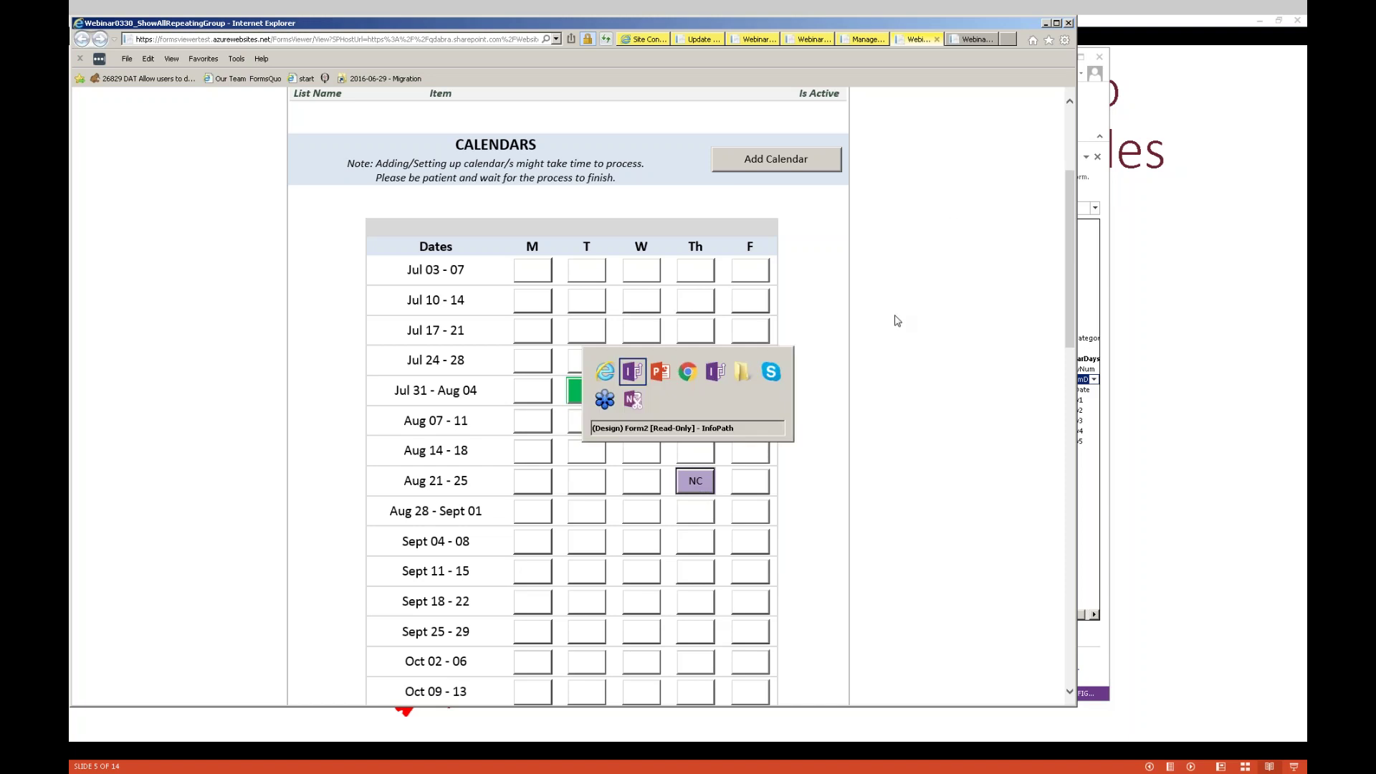
key(alt+Tab)
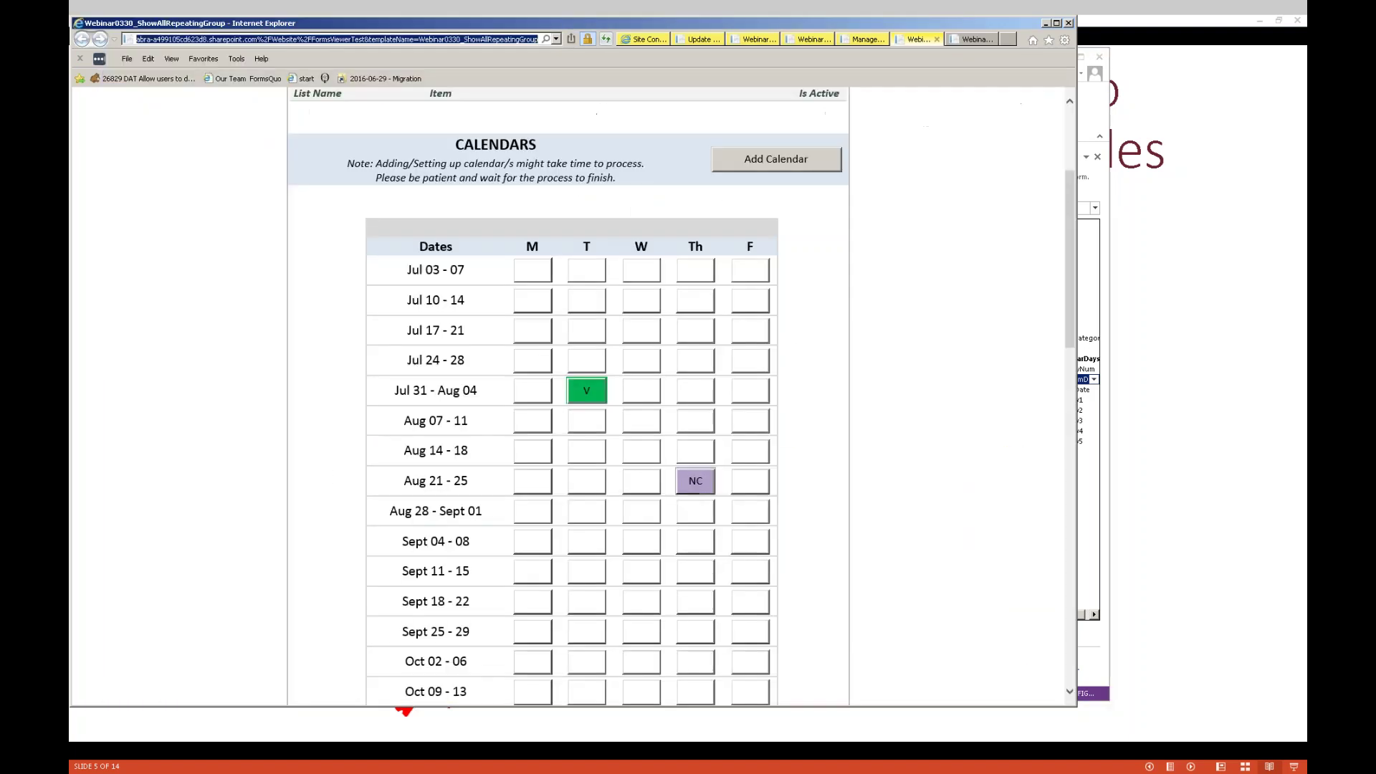
key(alt+Tab)
key(alt+Tab)
key(alt+Tab)
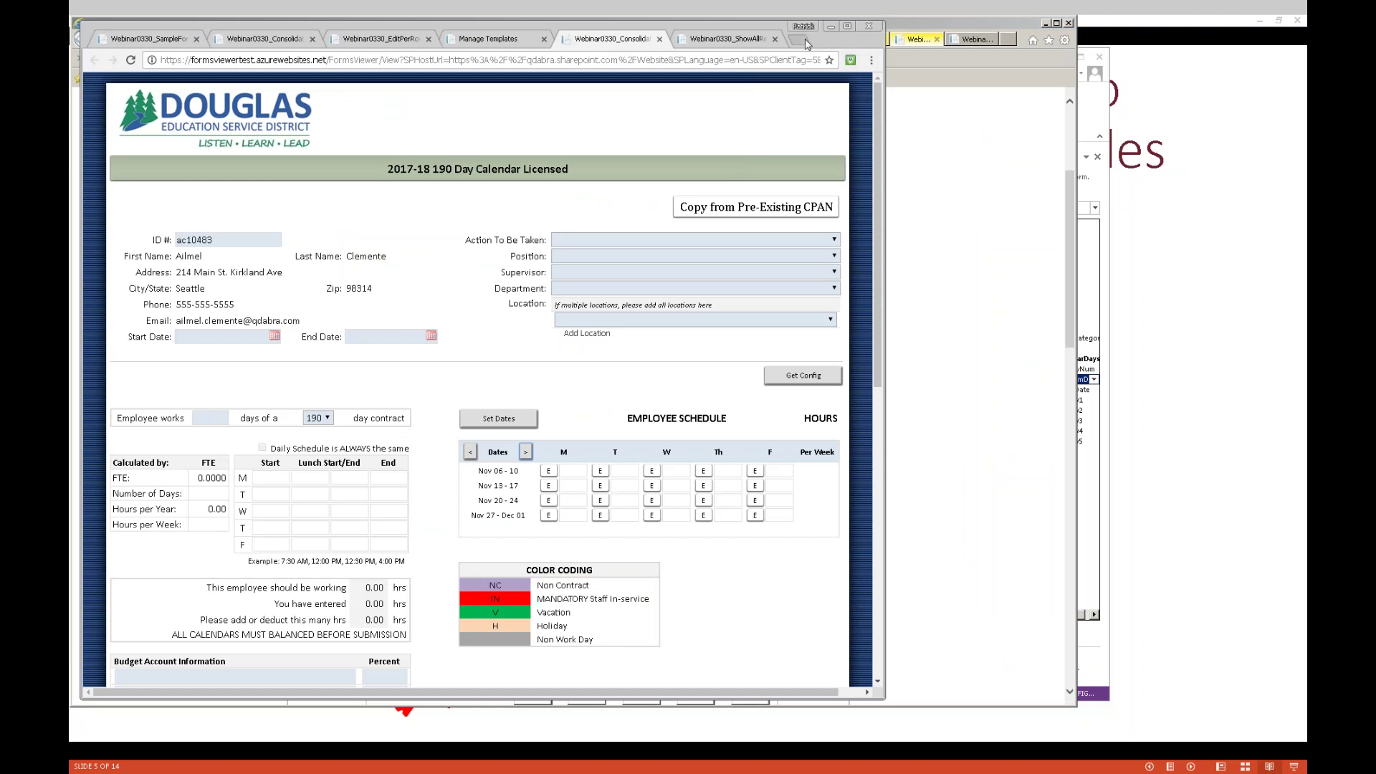
click(798, 39)
key(ctrl+v)
key(Return)
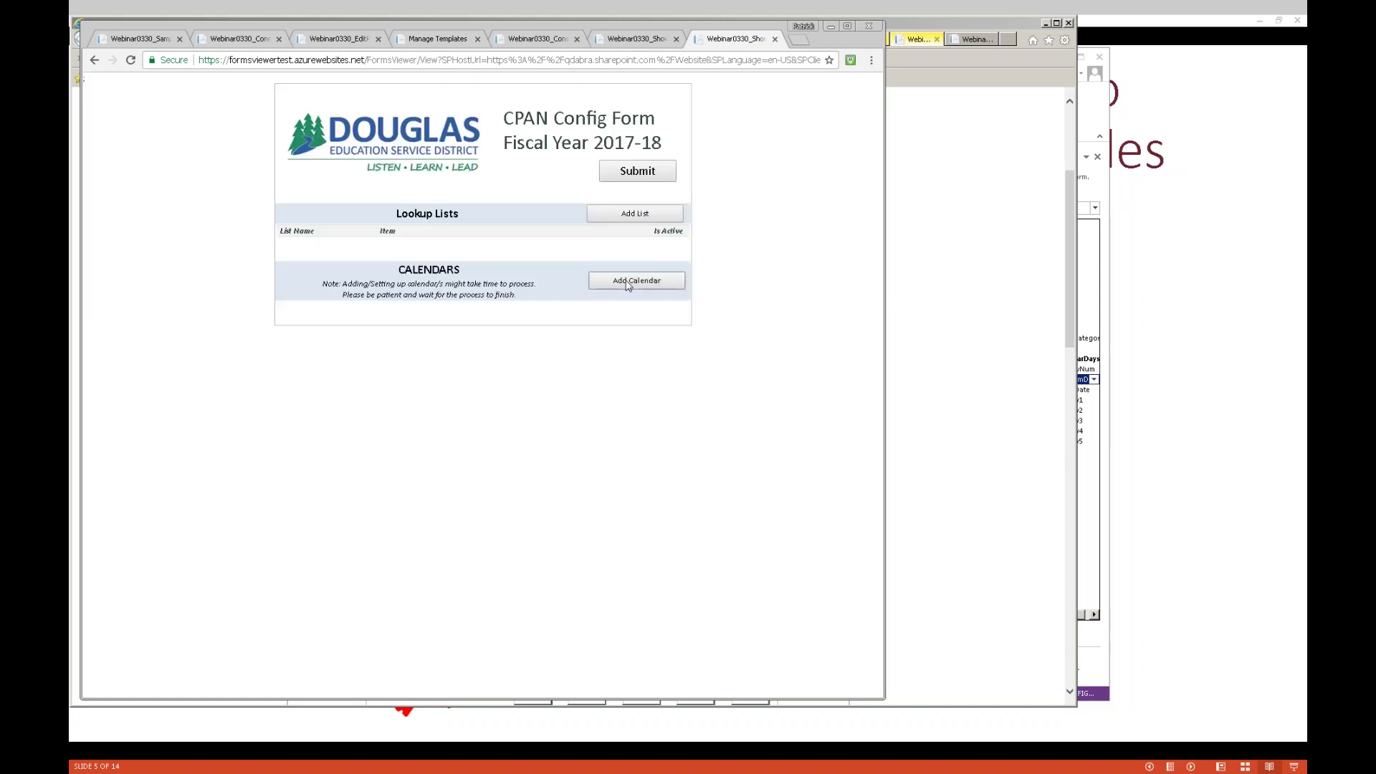
Add a calendar, set the Wednesday cell of Jul 24 - 28 to NC, and cycle further day cells to test their response
click(627, 286)
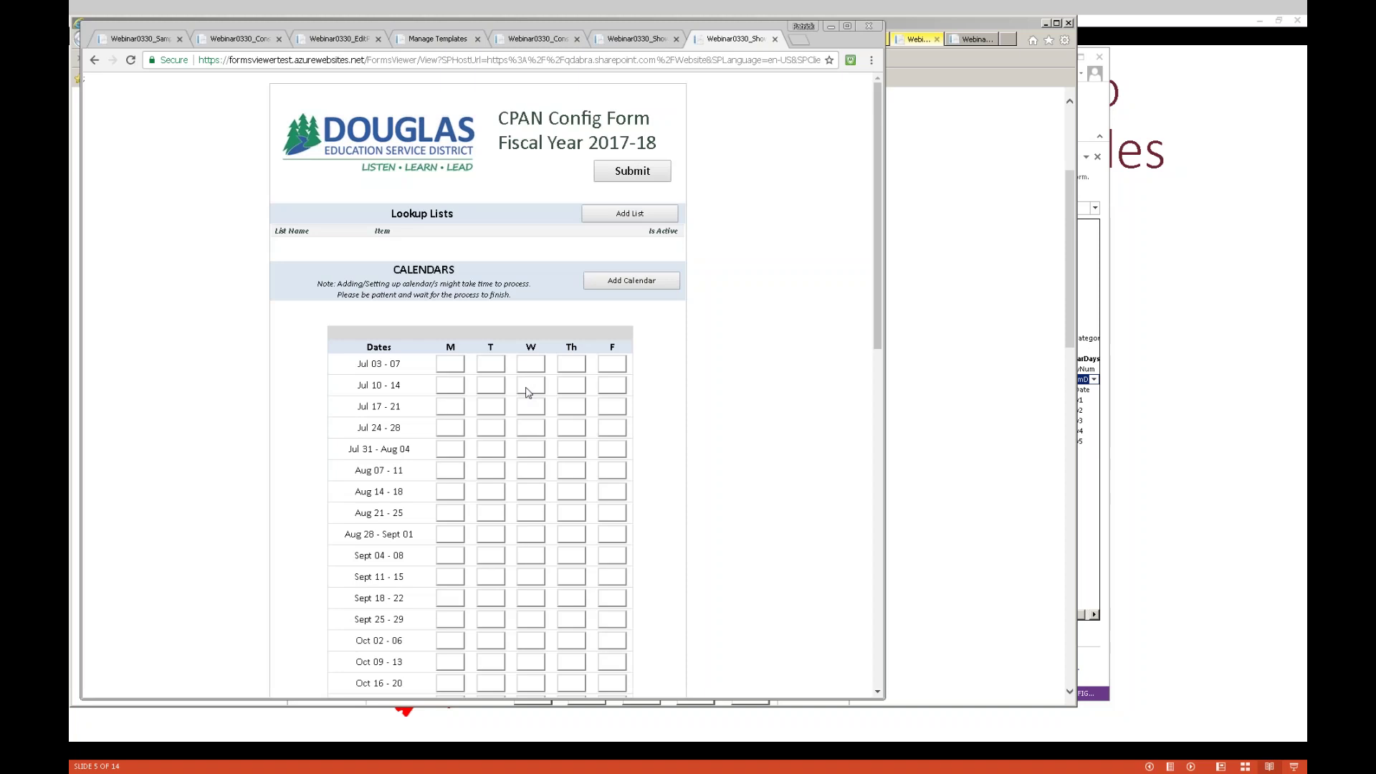
click(539, 435)
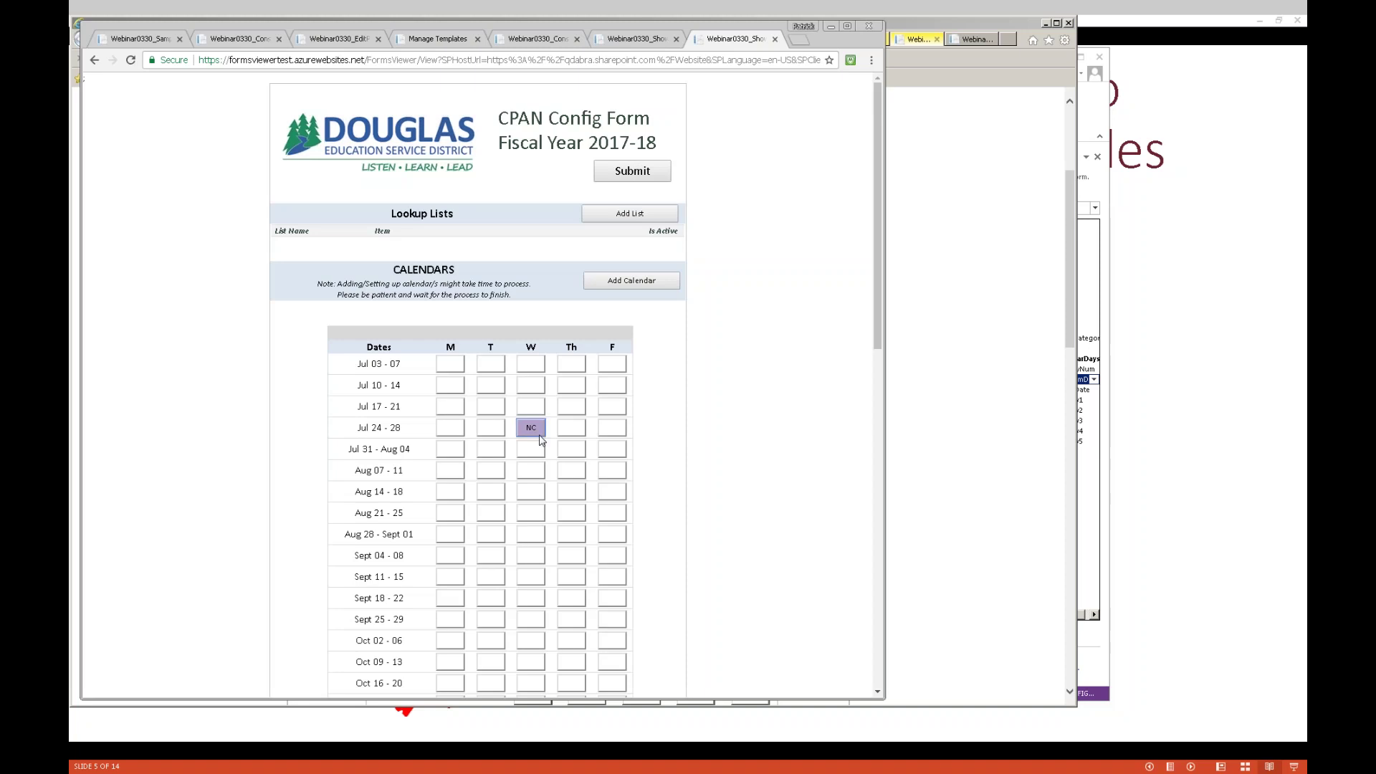
click(577, 451)
click(578, 453)
click(578, 452)
scroll(578, 416, down, 3)
scroll(577, 416, down, 2)
click(491, 445)
click(491, 445)
scroll(590, 334, up, 5)
Switch back to Internet Explorer's HideShowRepeatingGroup form and page its calendar back to February, then forward to May
click(951, 185)
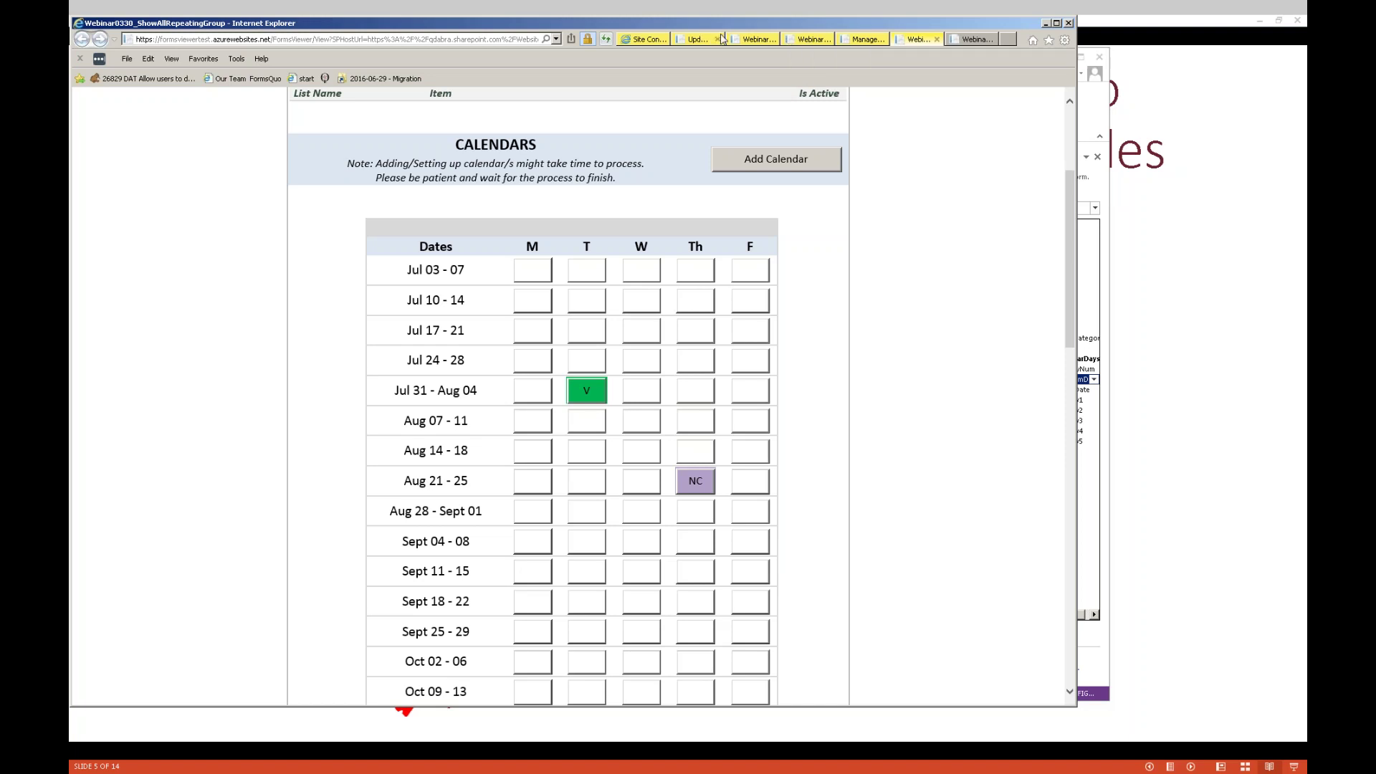
click(866, 41)
click(812, 41)
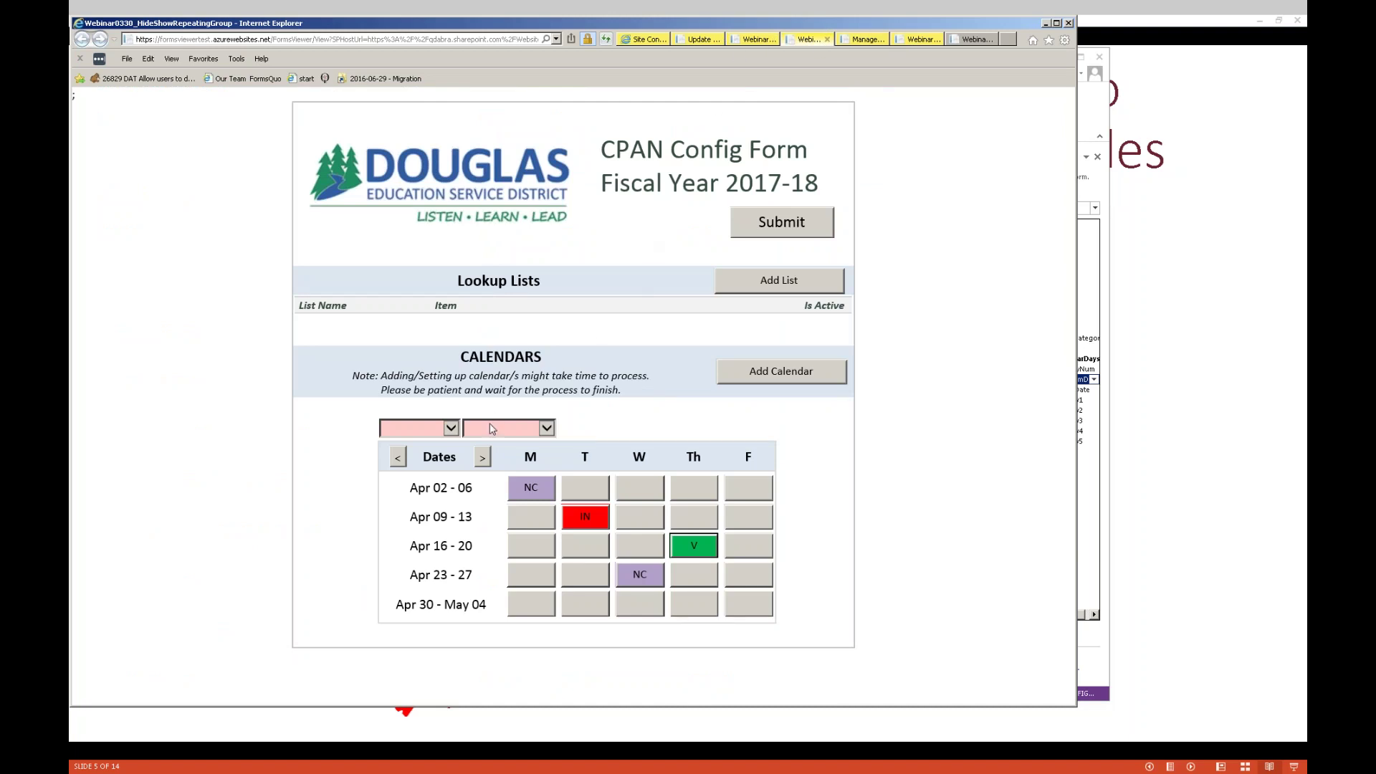
click(399, 456)
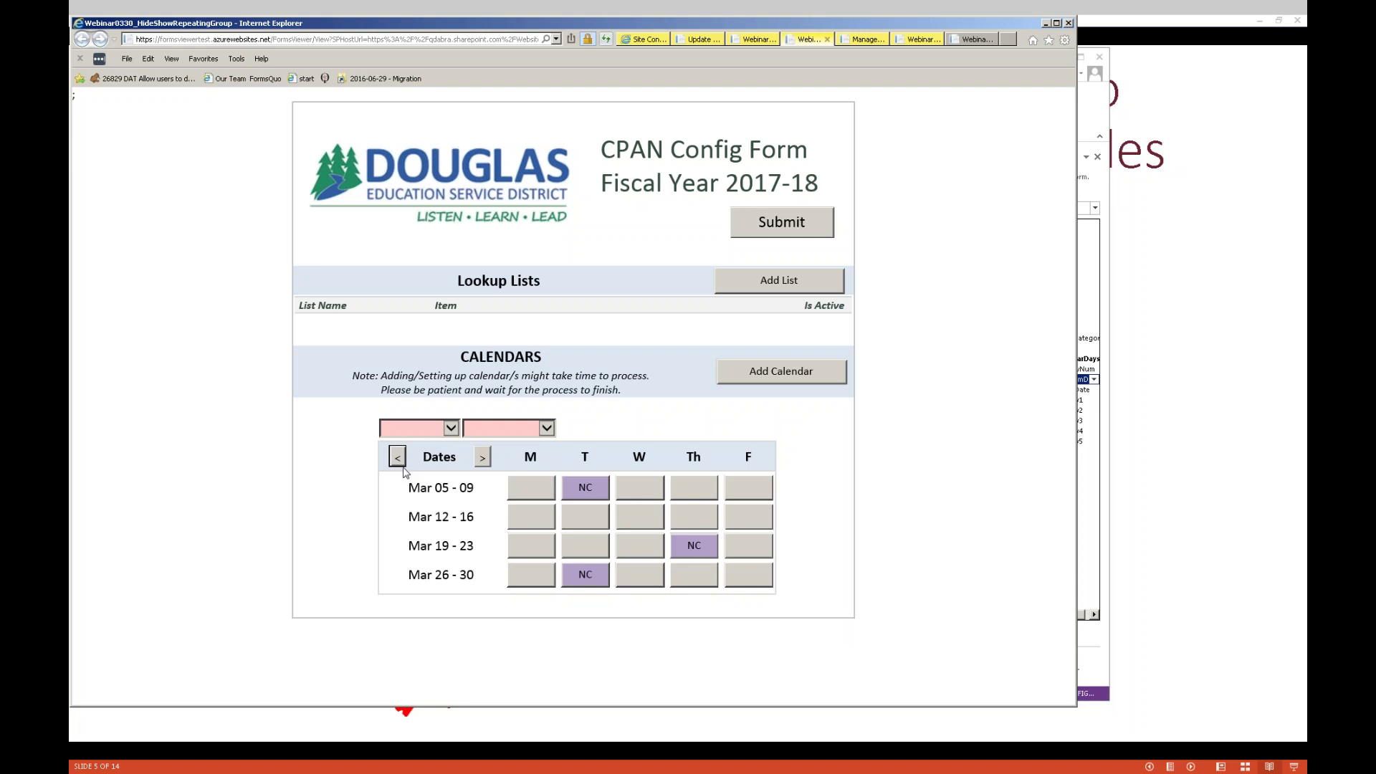
click(399, 460)
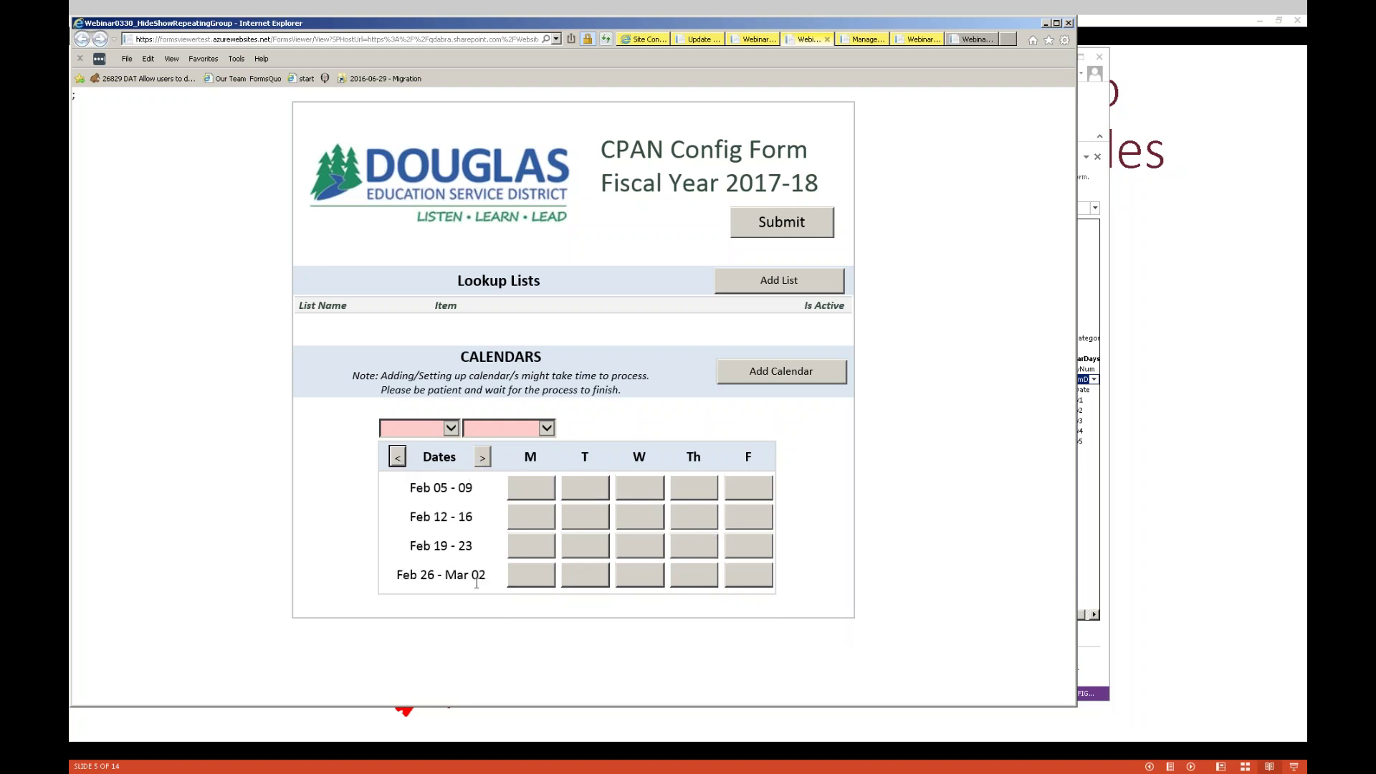
click(483, 457)
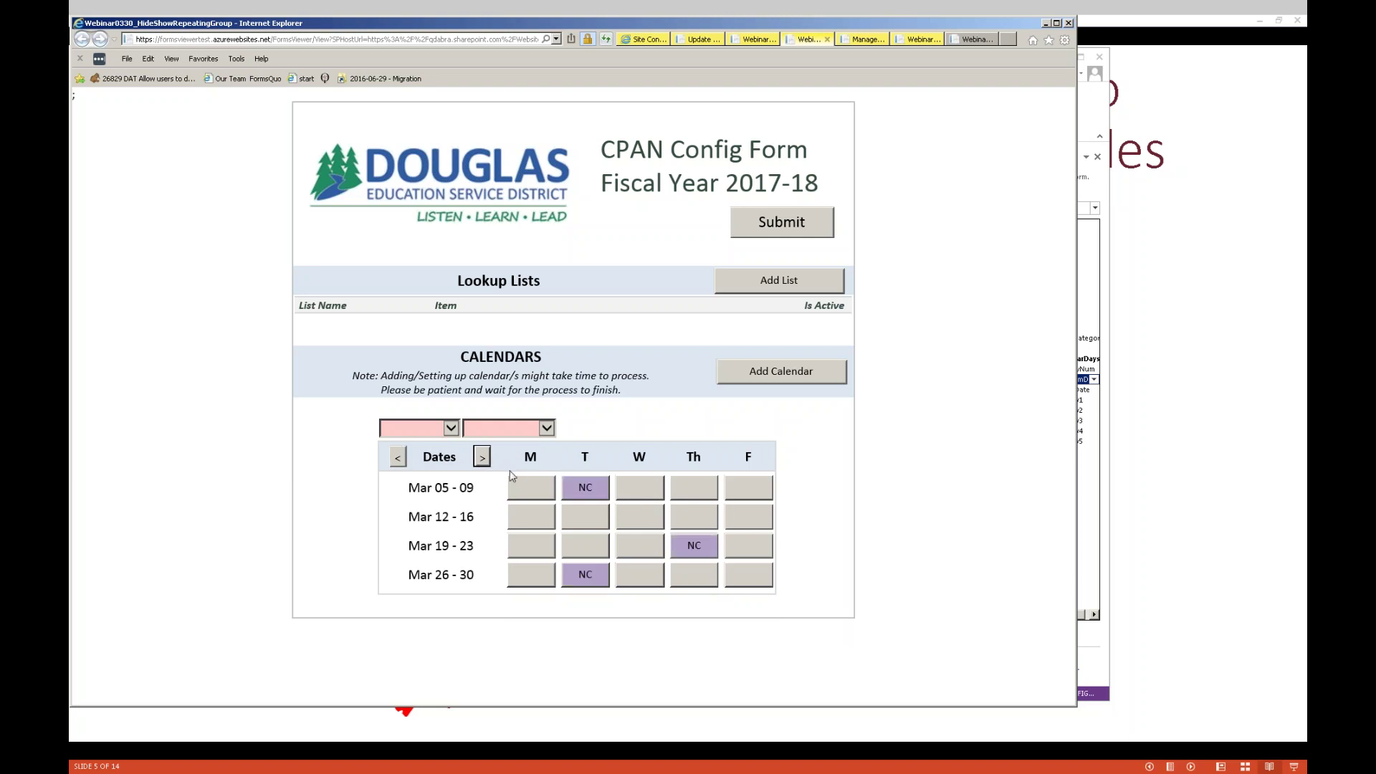
click(483, 459)
click(482, 459)
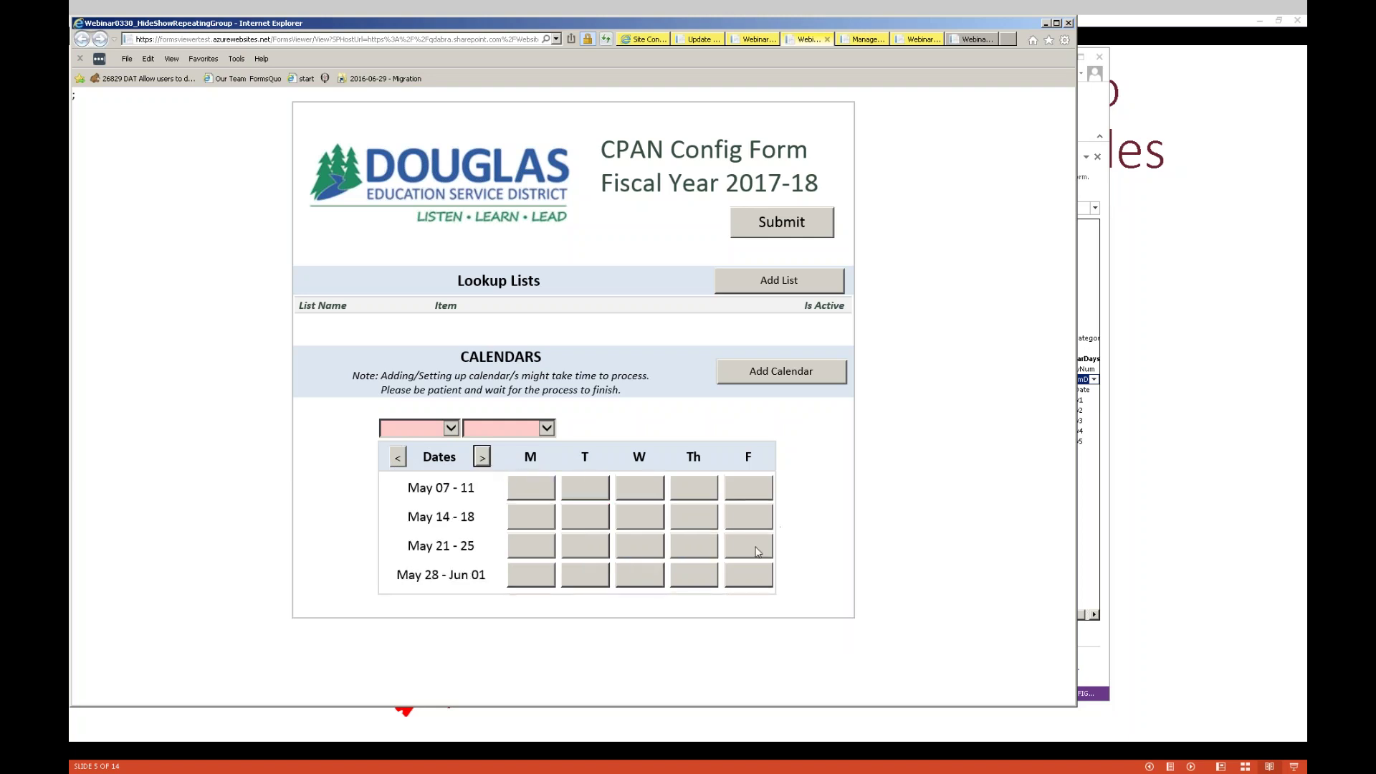
Set the Thursday cells of May 14 - 18 and May 21 - 25 to IN, and the Friday cell of May 21 - 25 to NC
click(700, 526)
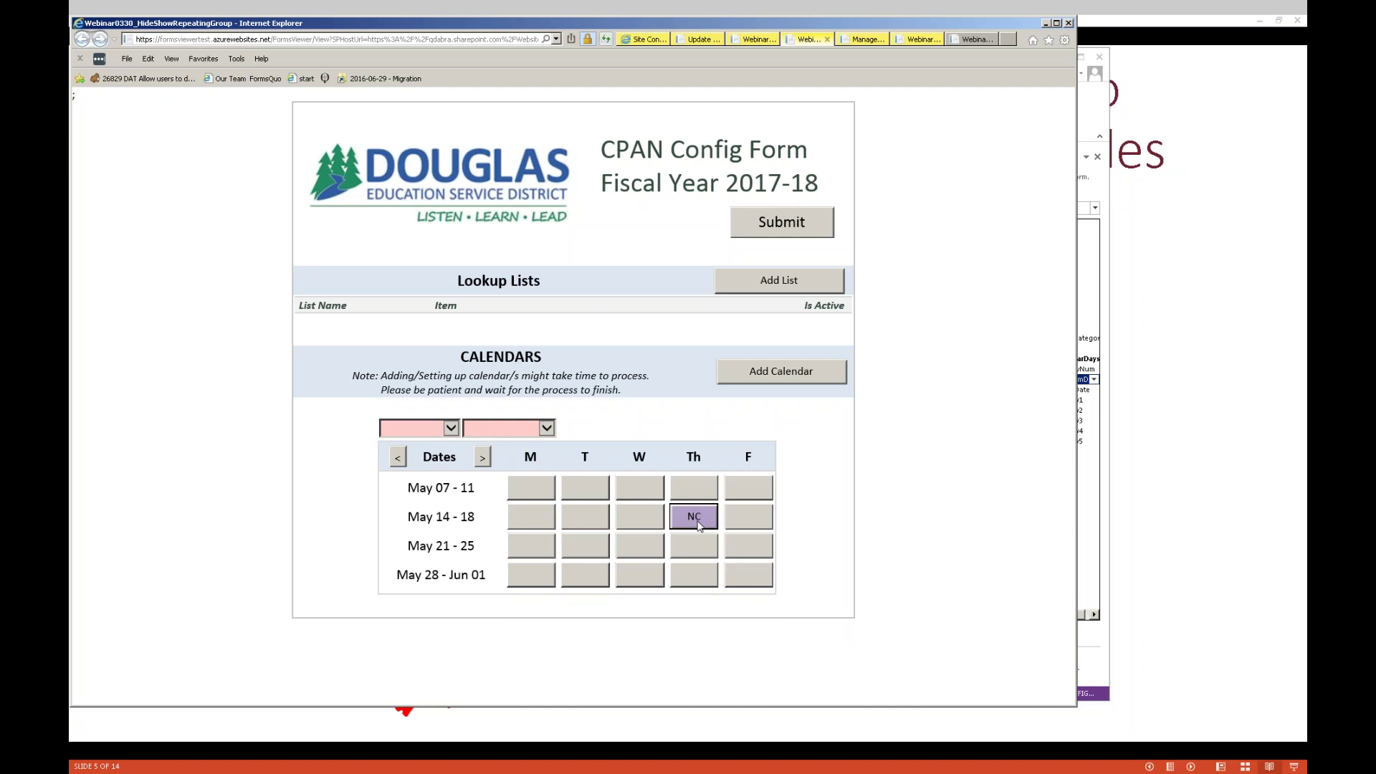
click(700, 527)
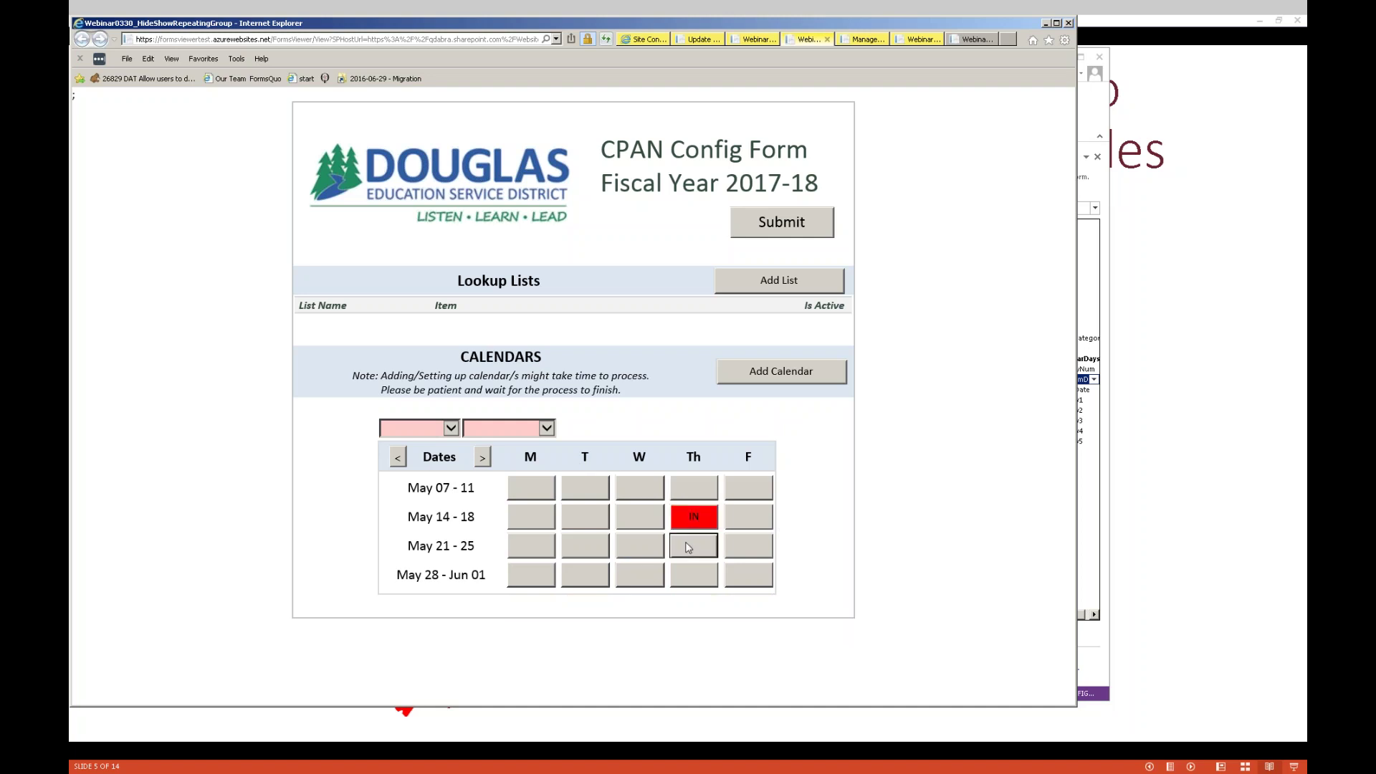
click(697, 552)
click(706, 553)
click(752, 553)
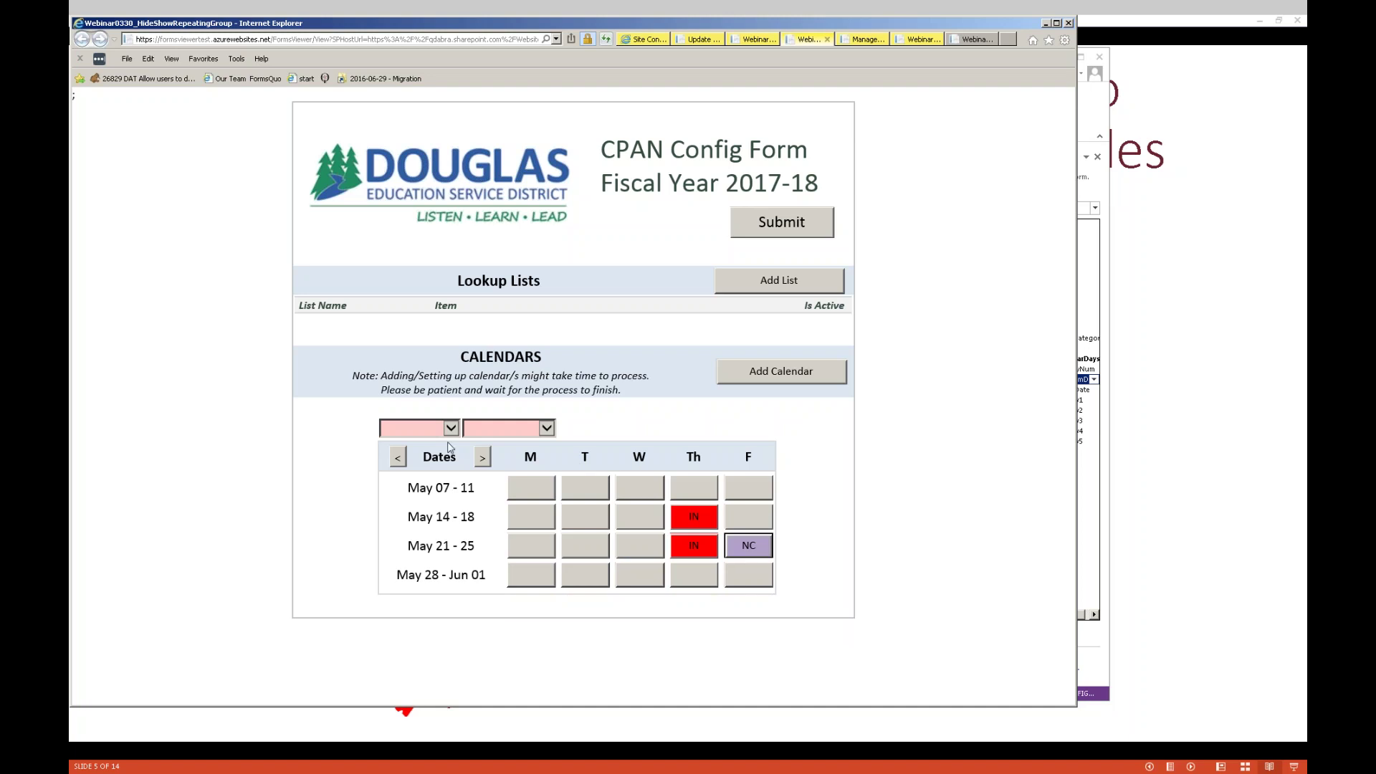
Page the calendar to July and set Thursday of Jul 17 - 21 to NC and Monday of Jul 10 - 14 to IN
click(482, 459)
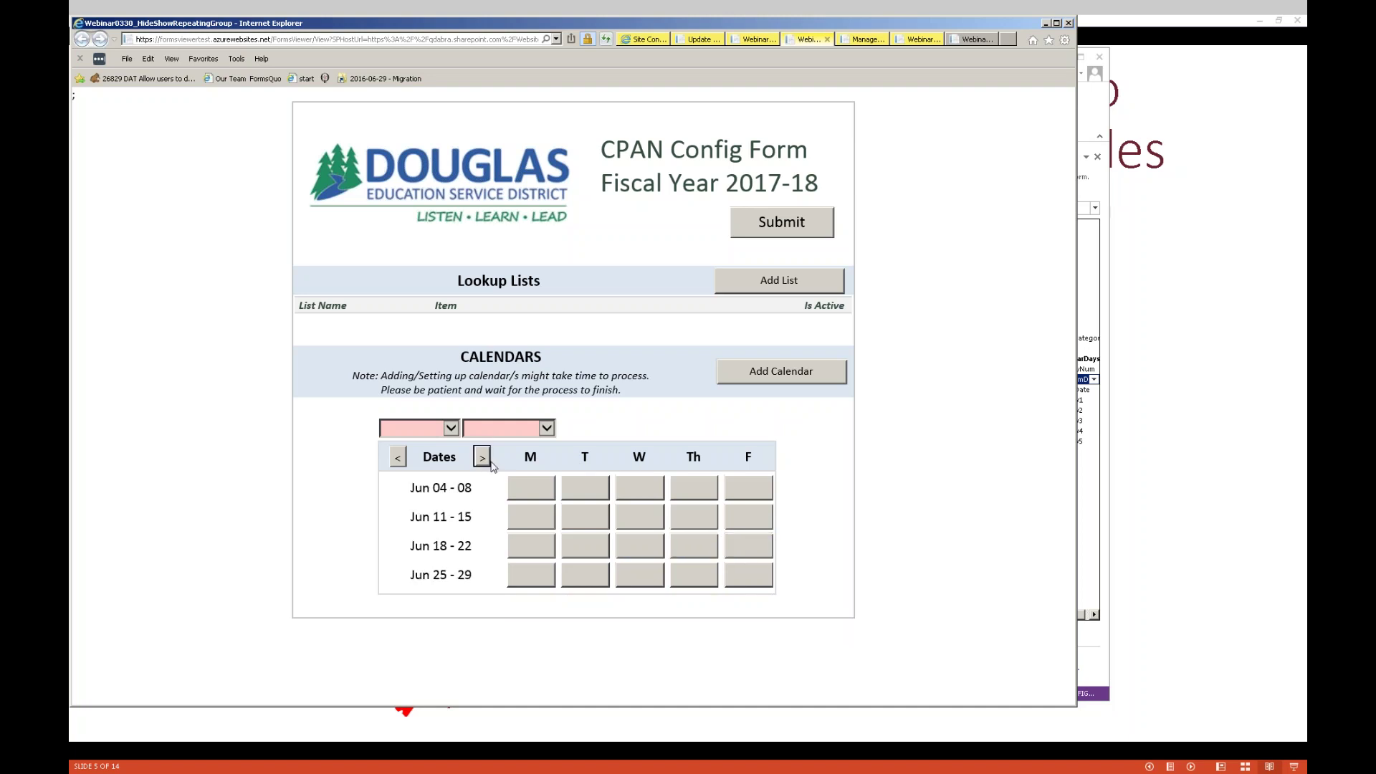
click(484, 460)
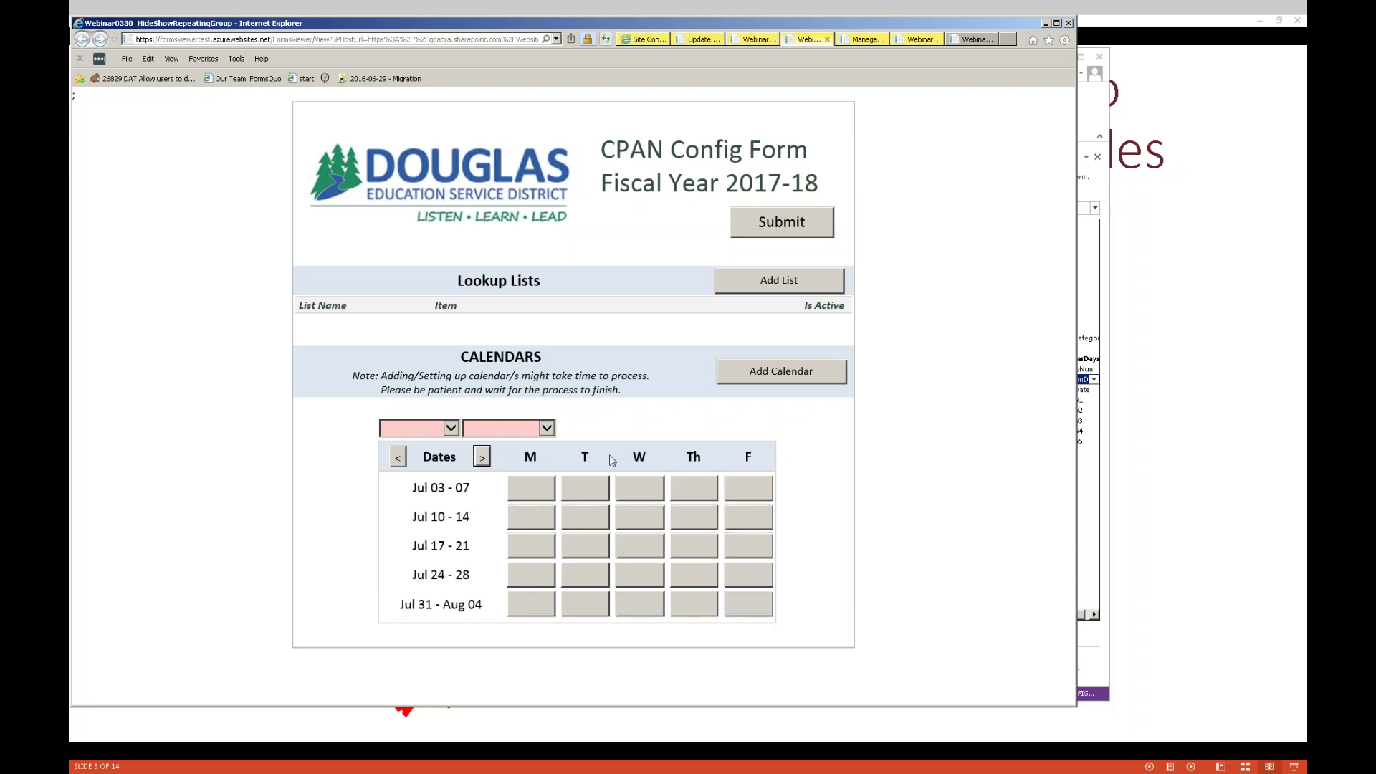
click(678, 552)
click(543, 526)
click(546, 526)
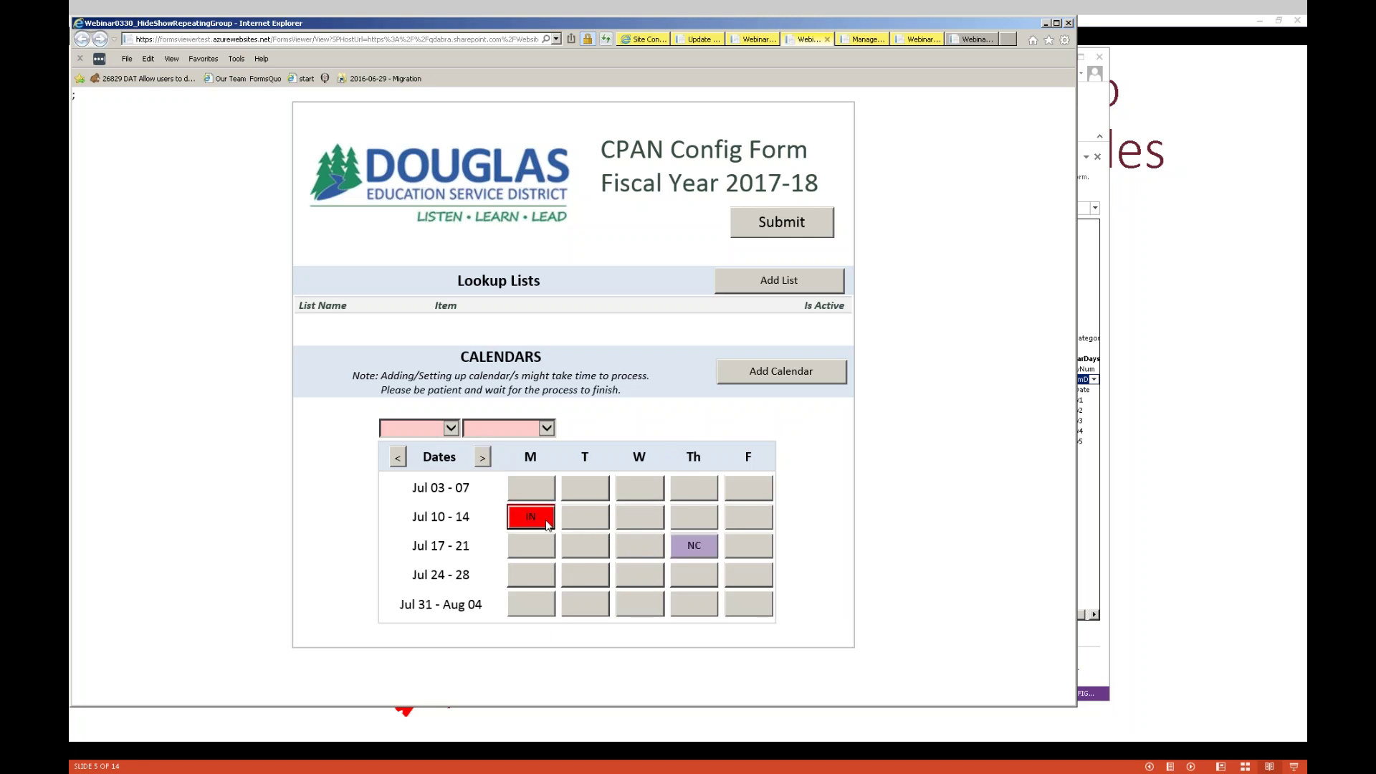
Download the Webinar0330_HideShowRepeatingGroup template and save it as ConfigForm_20170329_DESD_CalendarPerf.xsn in the 2017-03-30 - Make Forms Open Faster folder
click(872, 40)
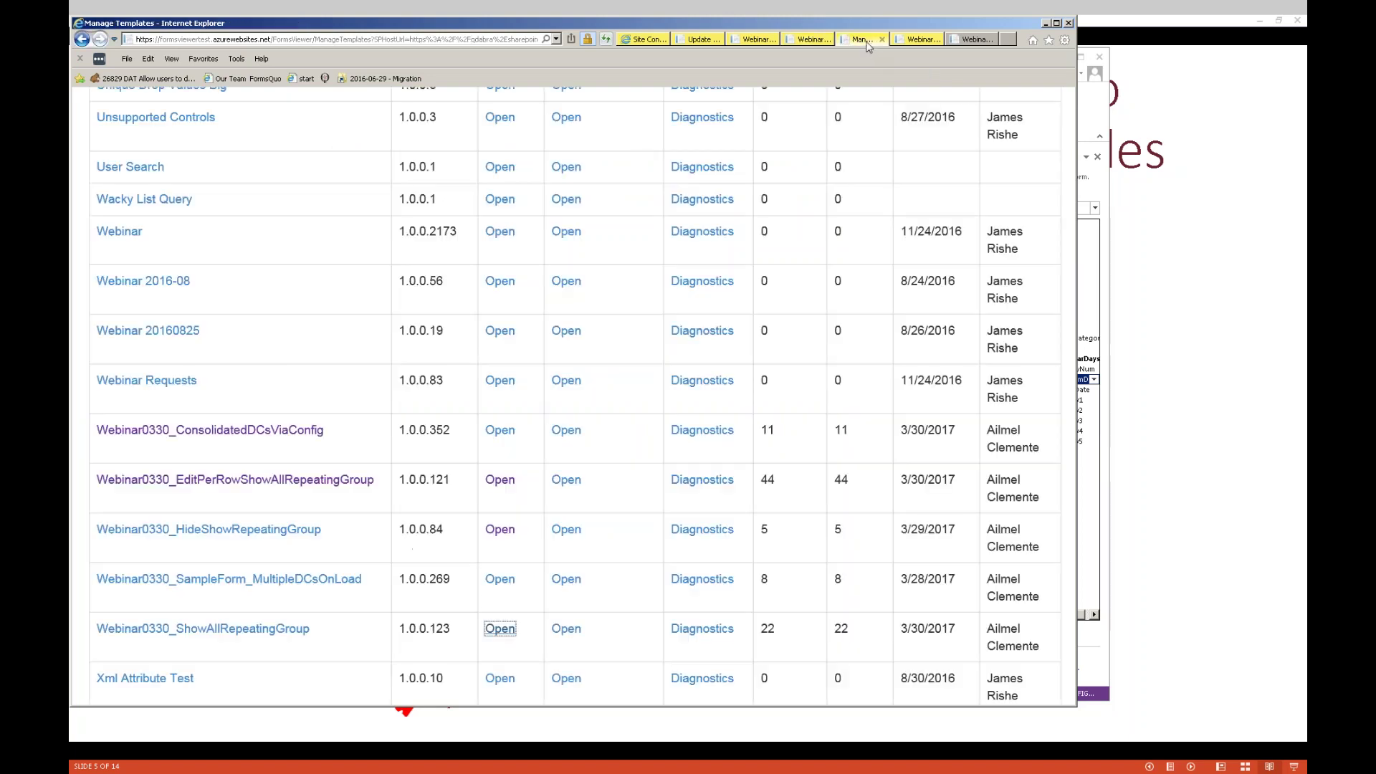
click(281, 481)
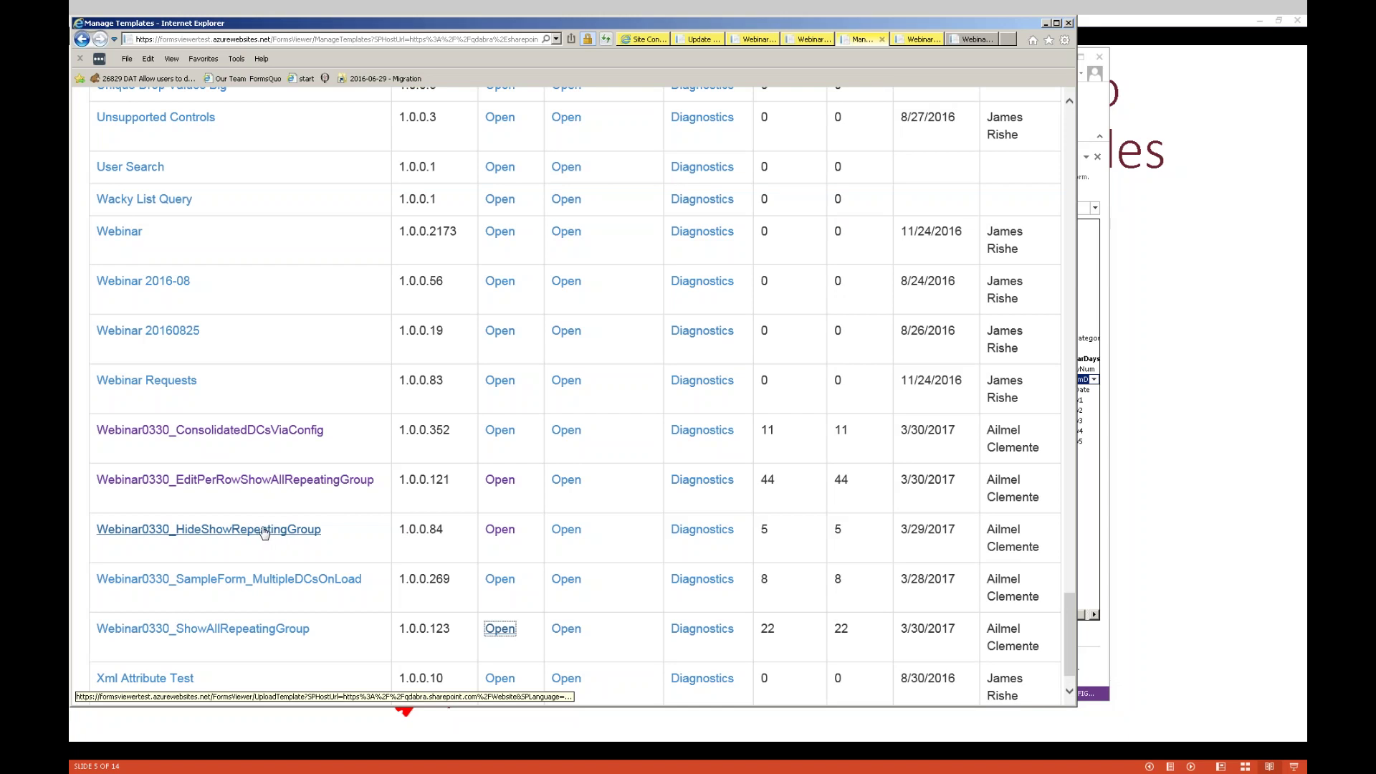
click(300, 535)
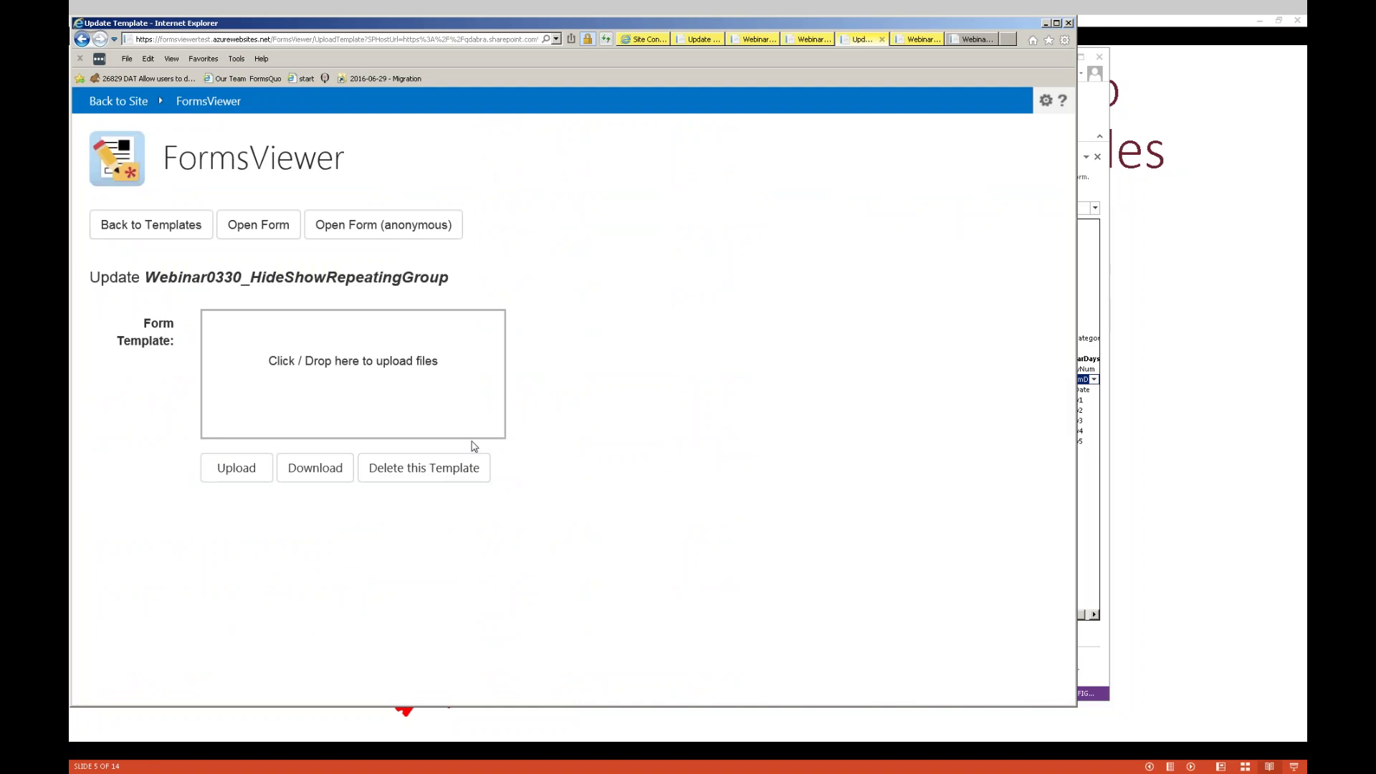
click(320, 476)
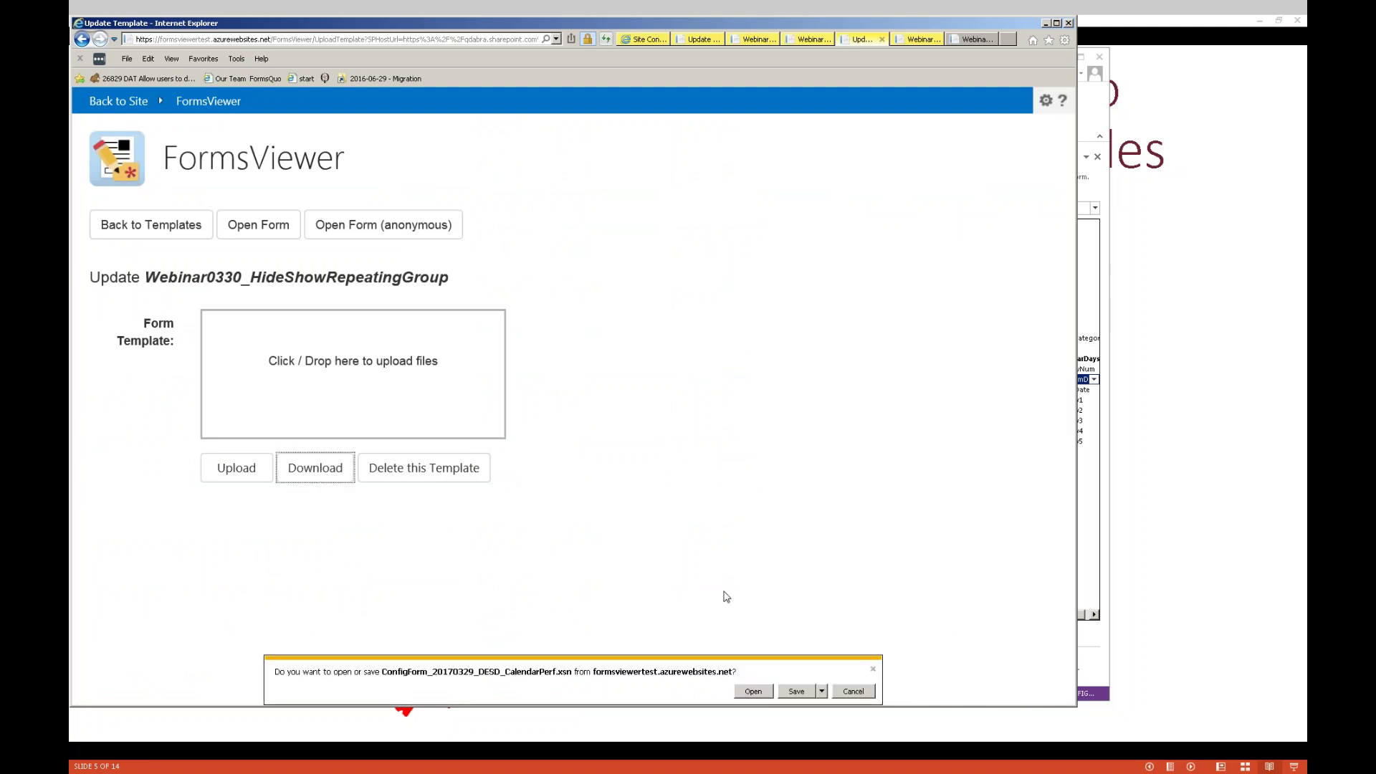
click(822, 691)
click(800, 717)
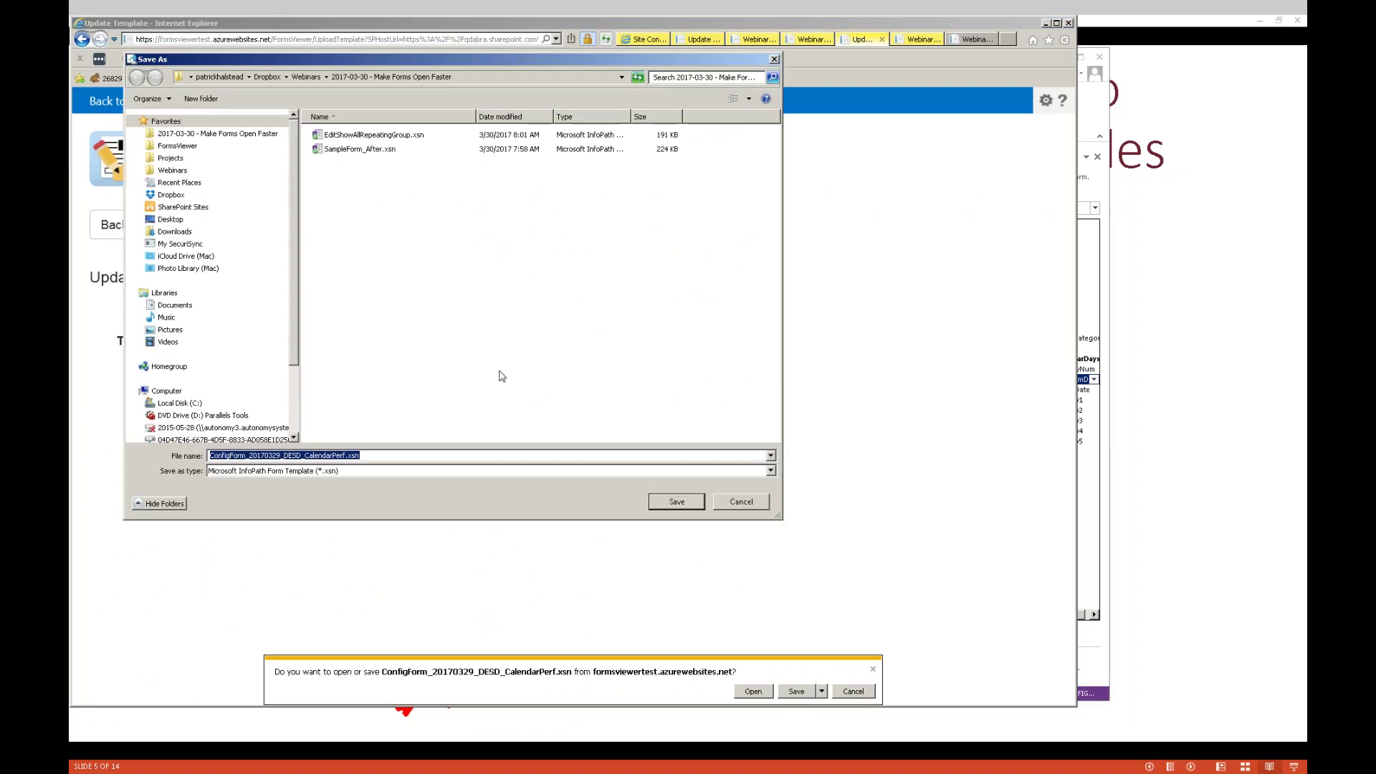
click(685, 502)
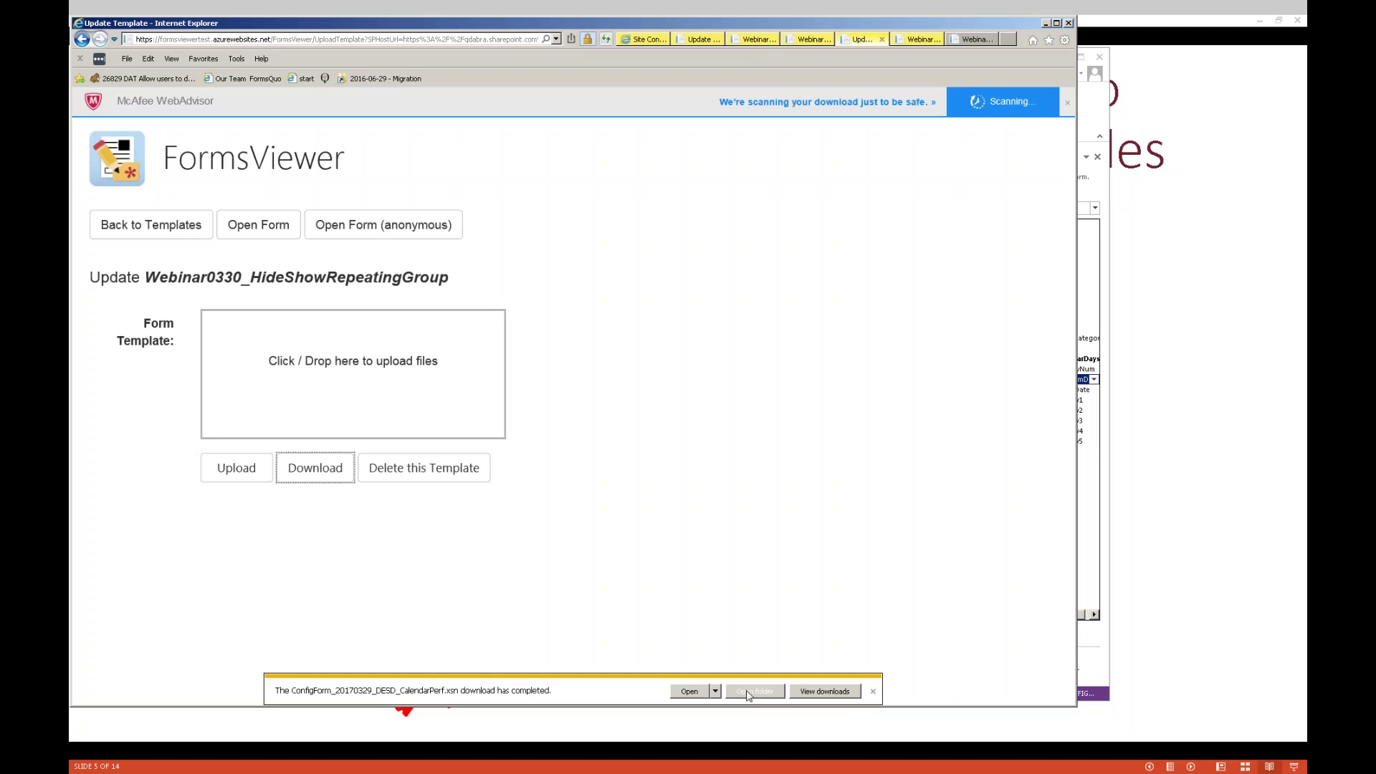
Open the download folder and open ConfigForm_20170329_DESD_CalendarPerf.xsn in InfoPath design mode
click(746, 694)
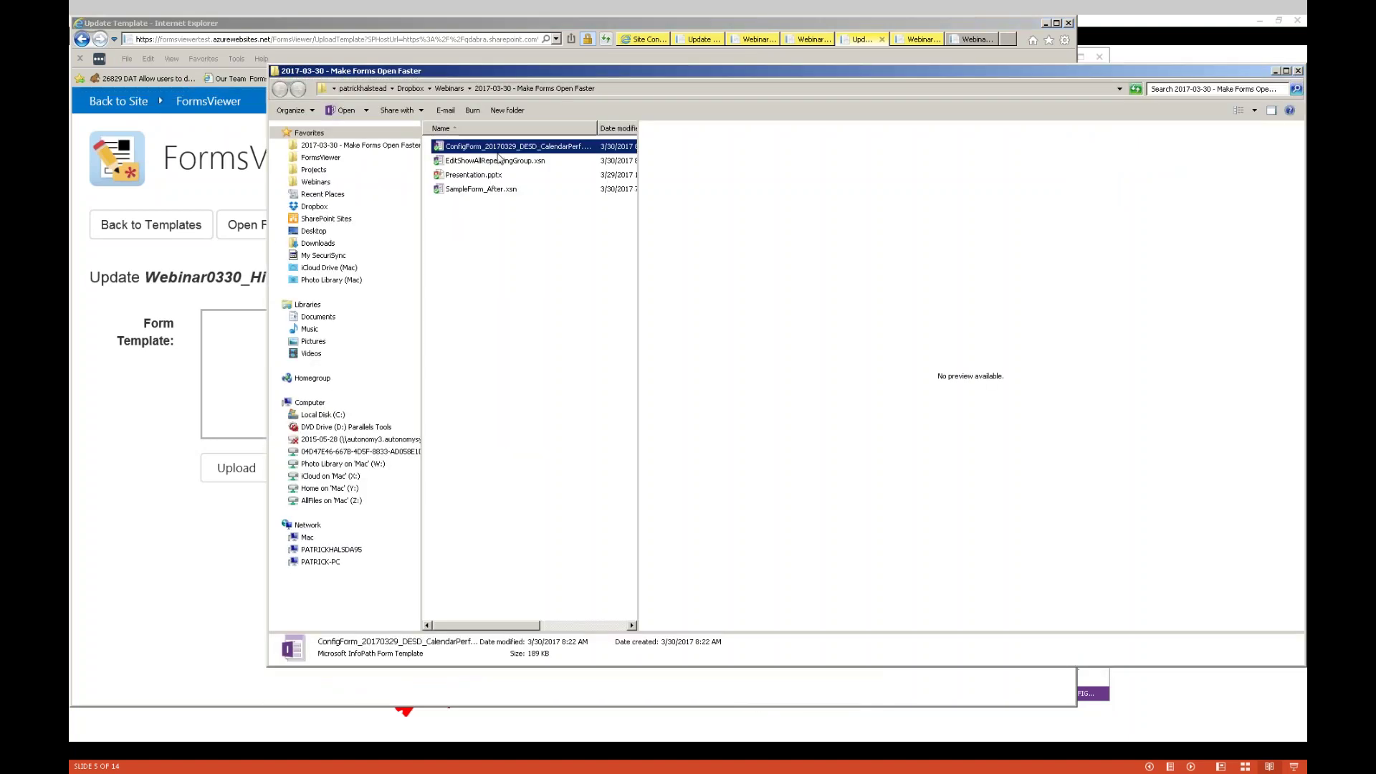
right_click(499, 153)
click(531, 169)
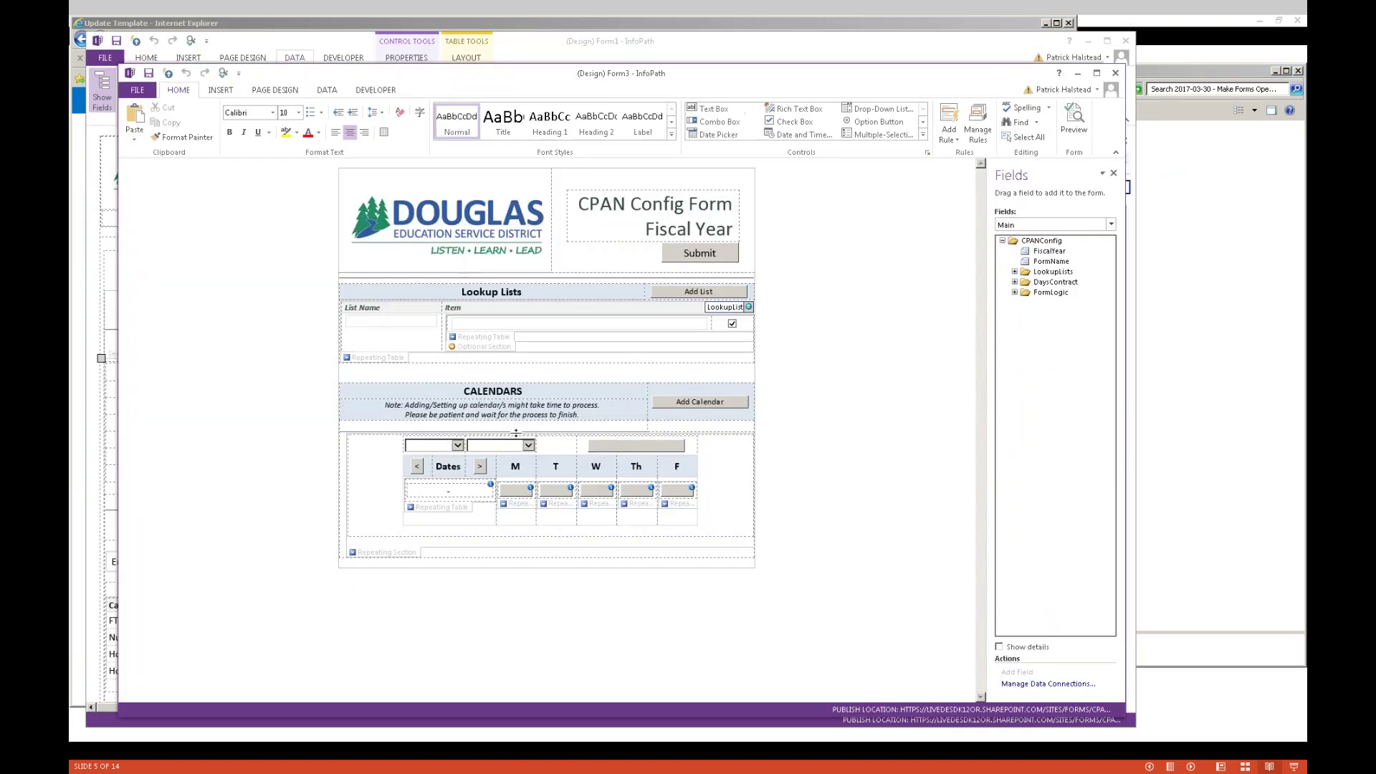
Select the calendar's Dates repeating table and display the rules for CalendarDays
click(442, 509)
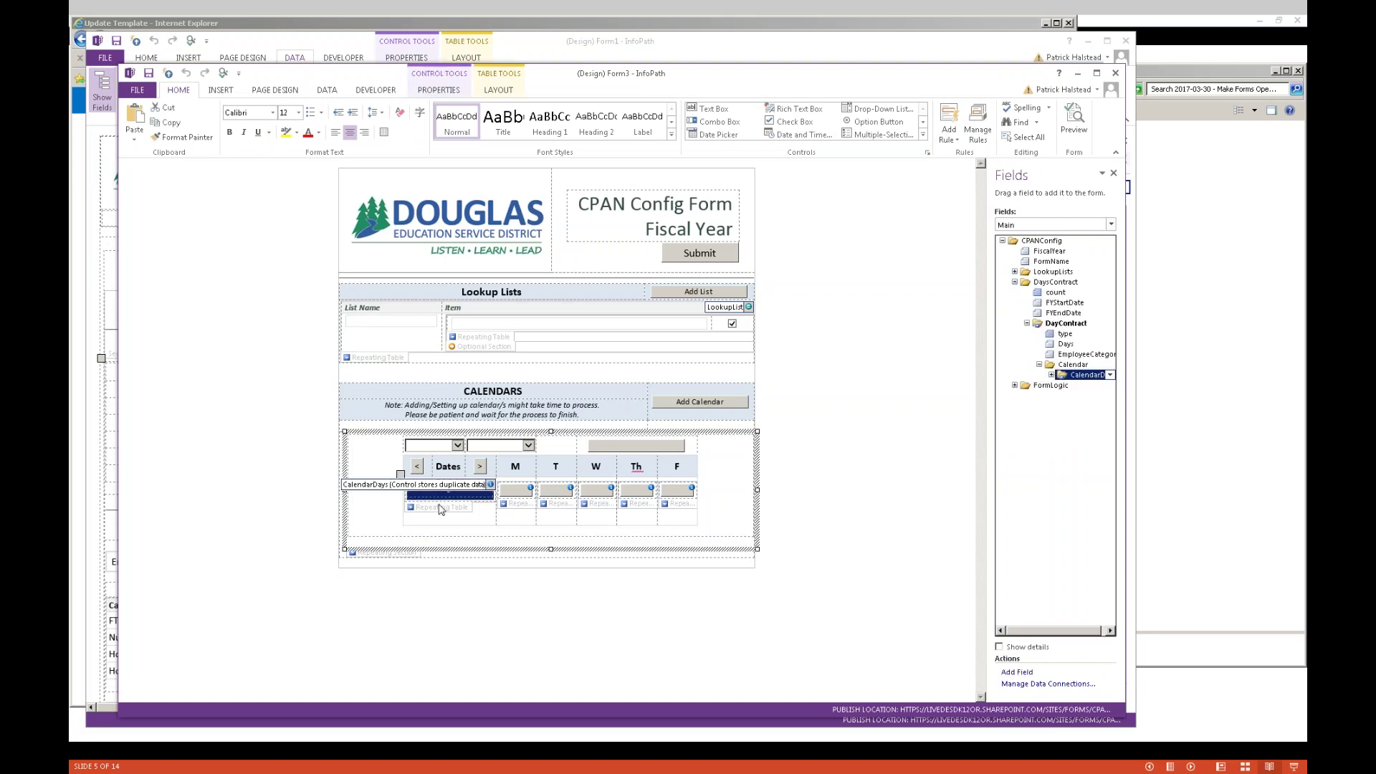
click(975, 124)
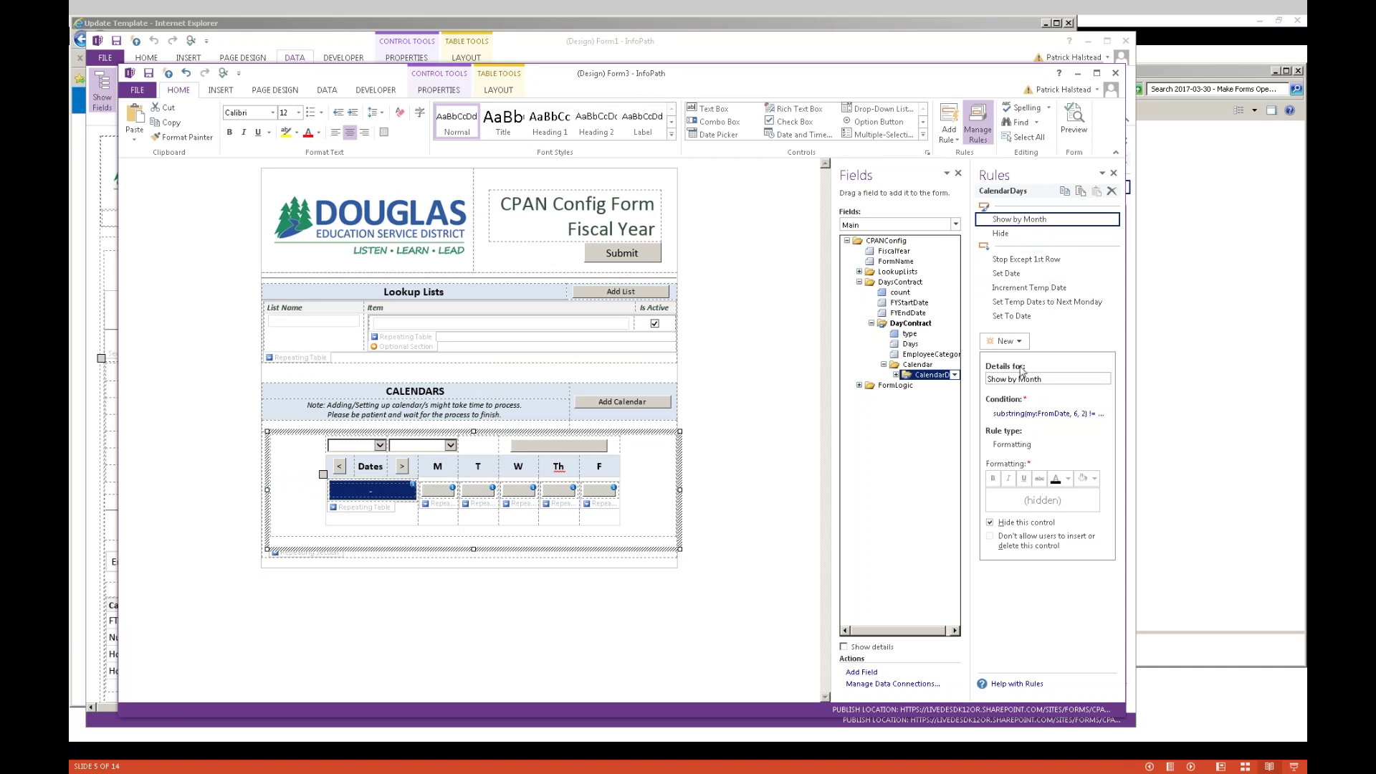
Examine the full condition expression of the Show by Month rule, leave it unedited, and display the details of the Hide rule
click(1024, 418)
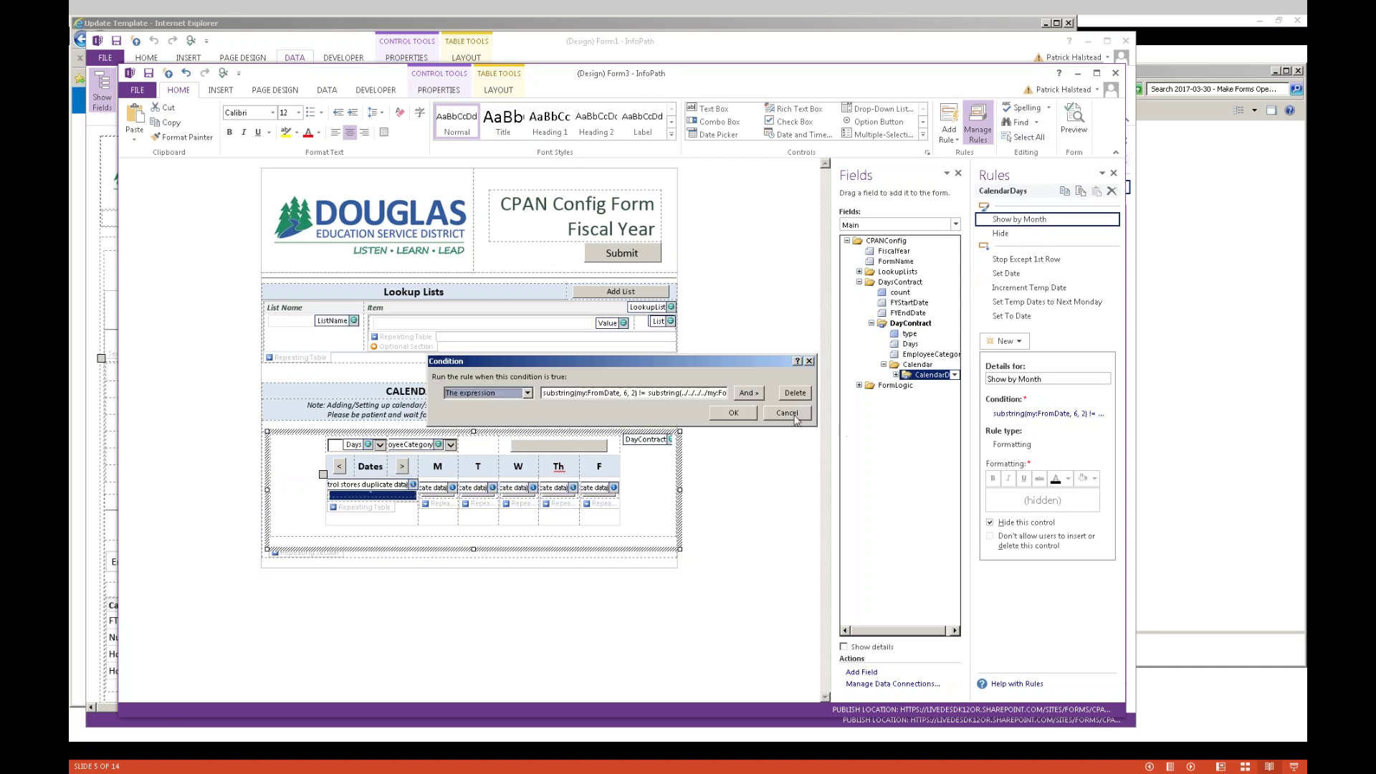
drag(548, 393, 748, 393)
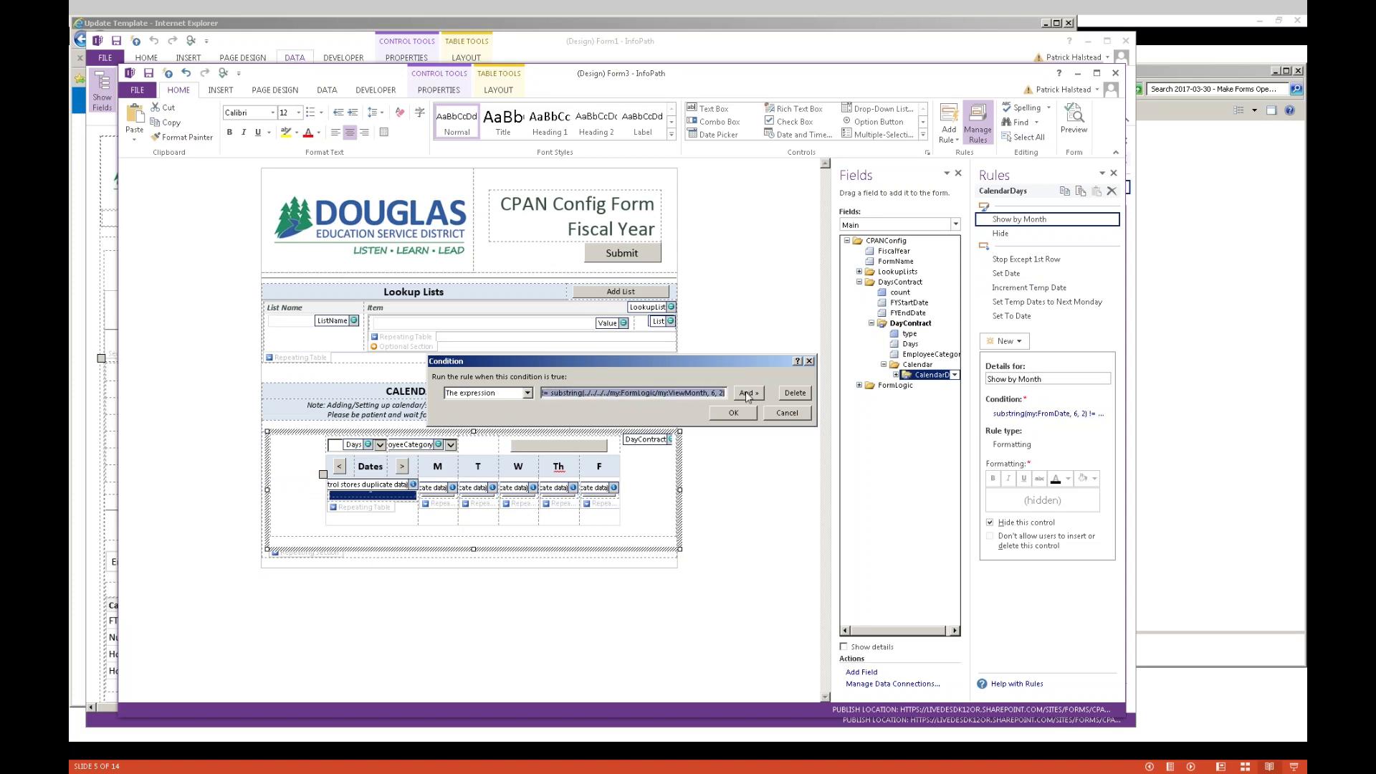
click(692, 393)
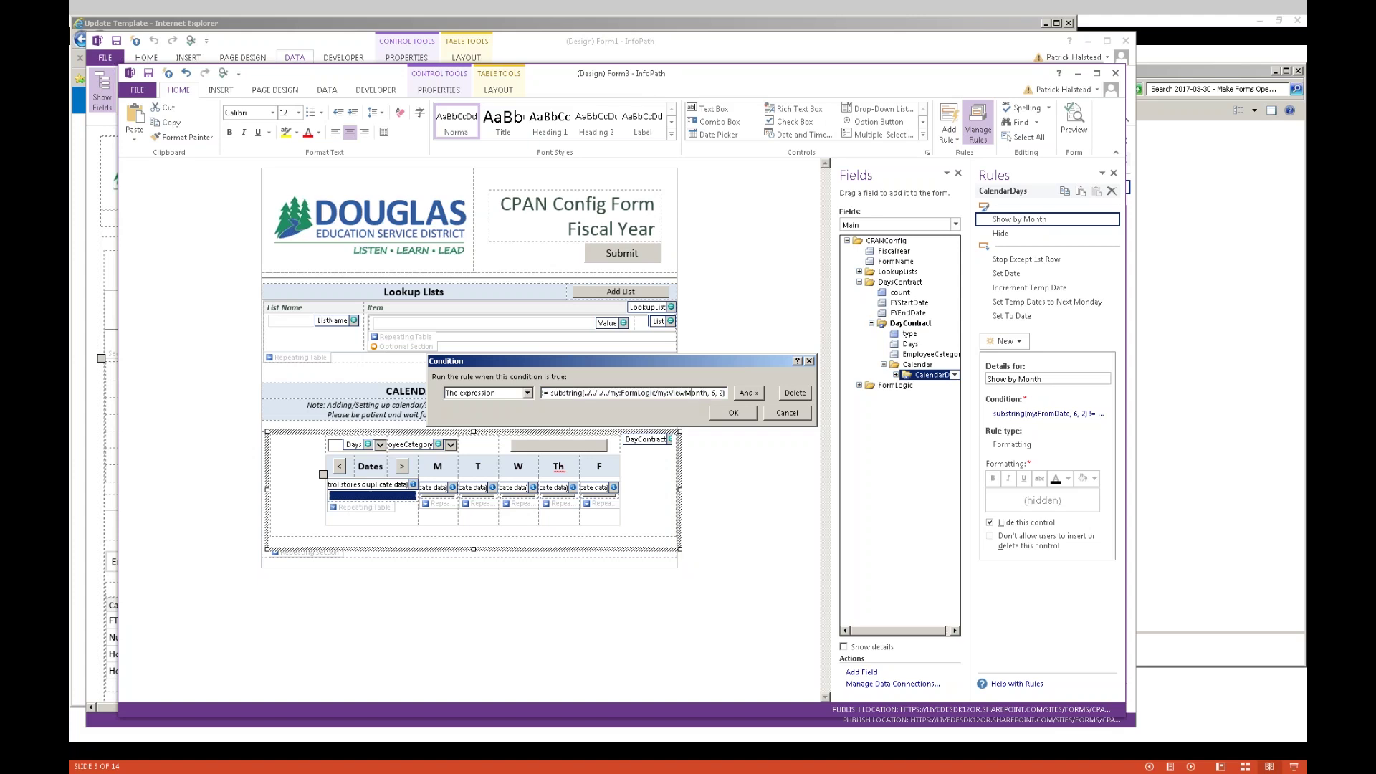
key(Home)
drag(672, 395, 764, 393)
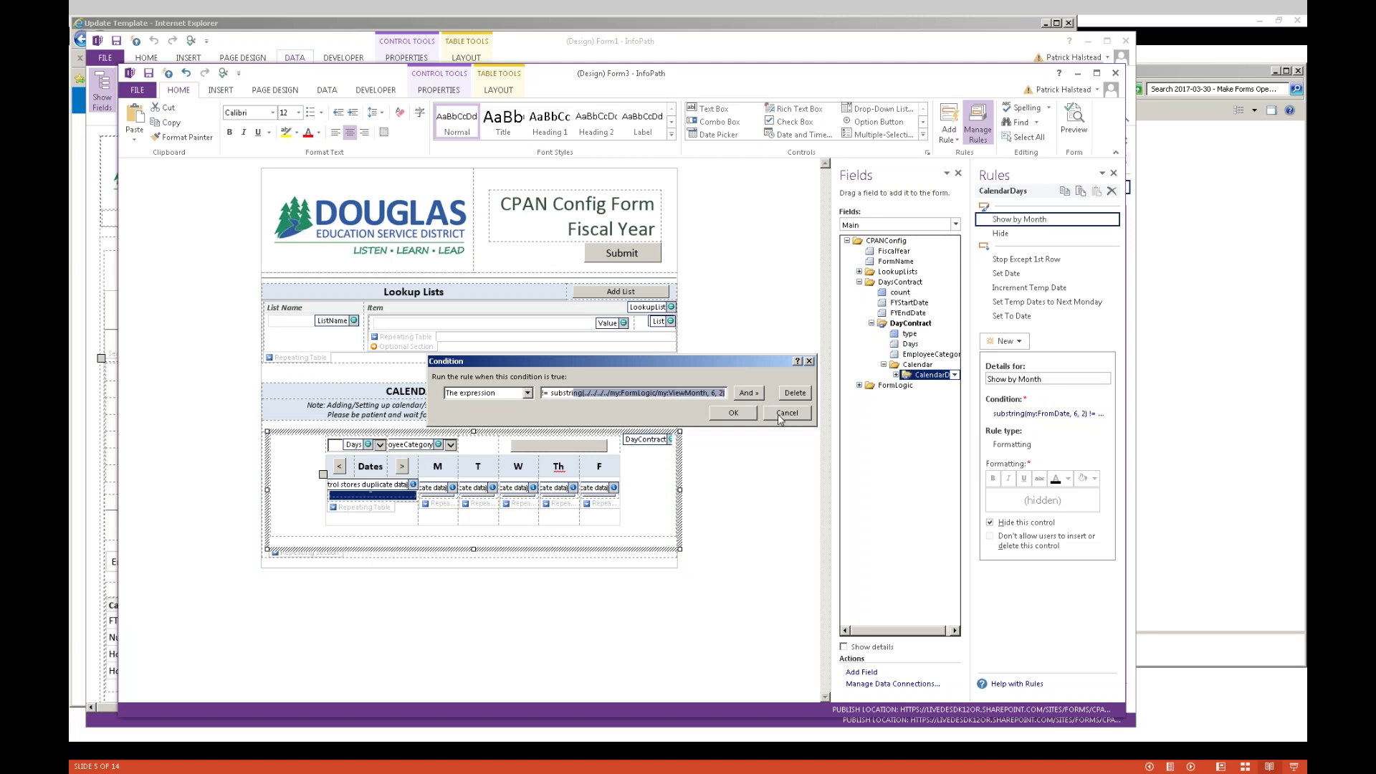
click(781, 414)
click(1007, 235)
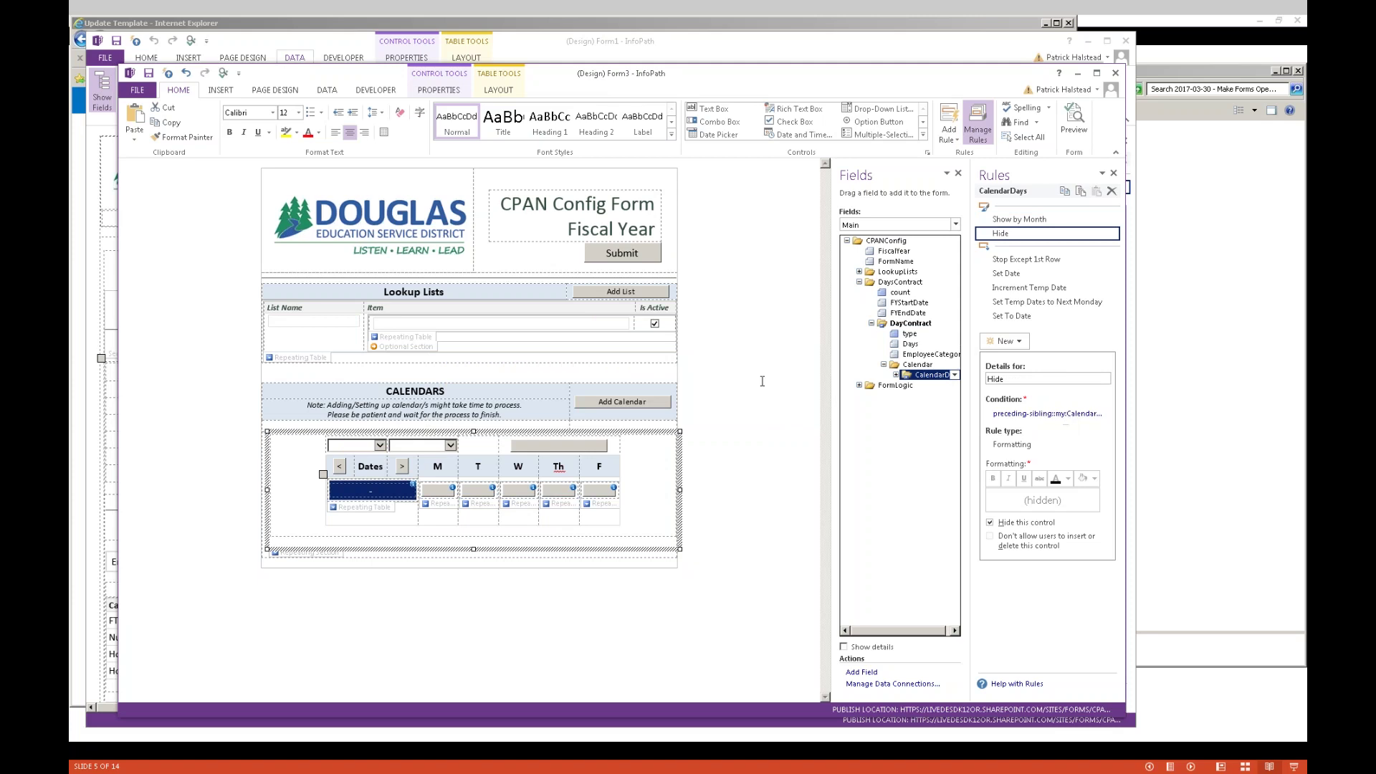
Switch to Internet Explorer, return to the FormsViewer template list and open the Webinar0330_EditPerRowShowAllRepeatingGroup form
key(alt+Tab)
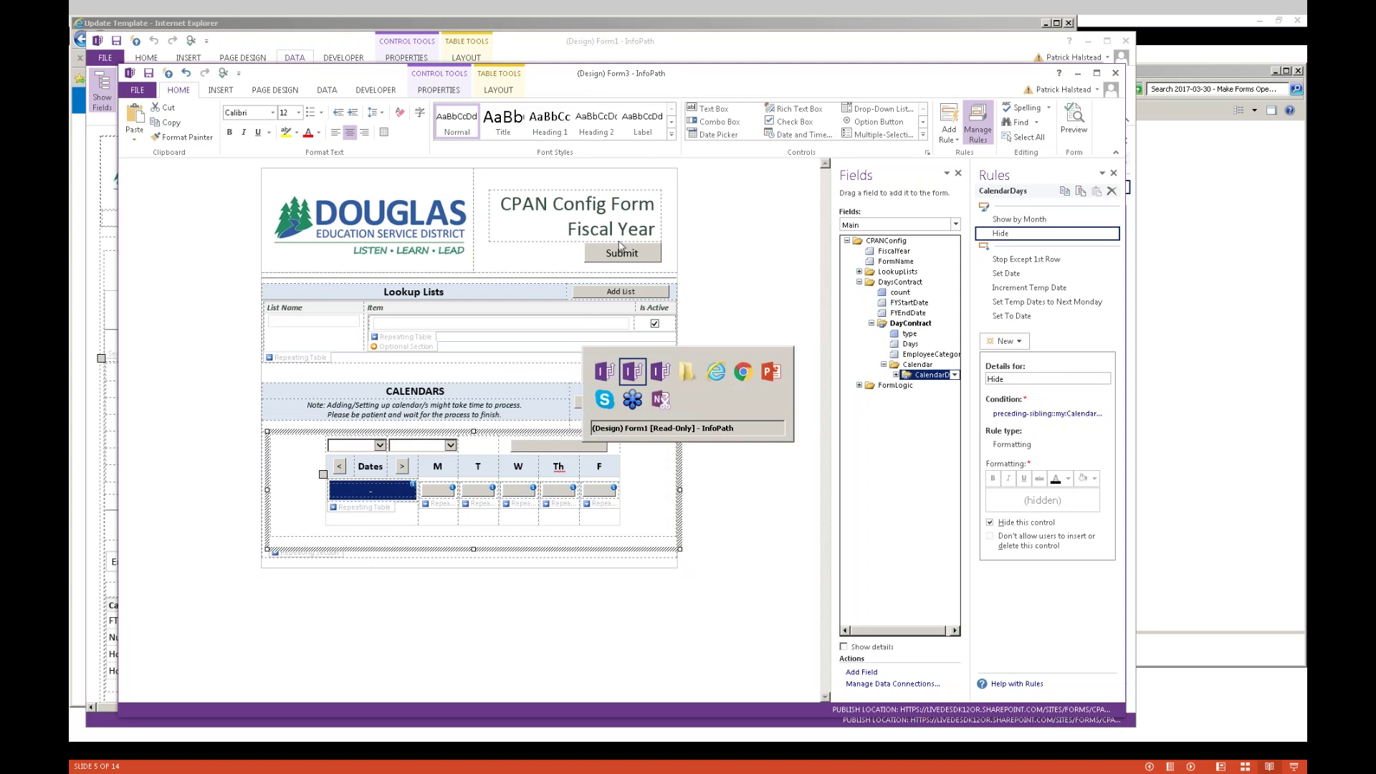
key(alt+Tab)
key(alt+Tab)
key(alt+Tab)
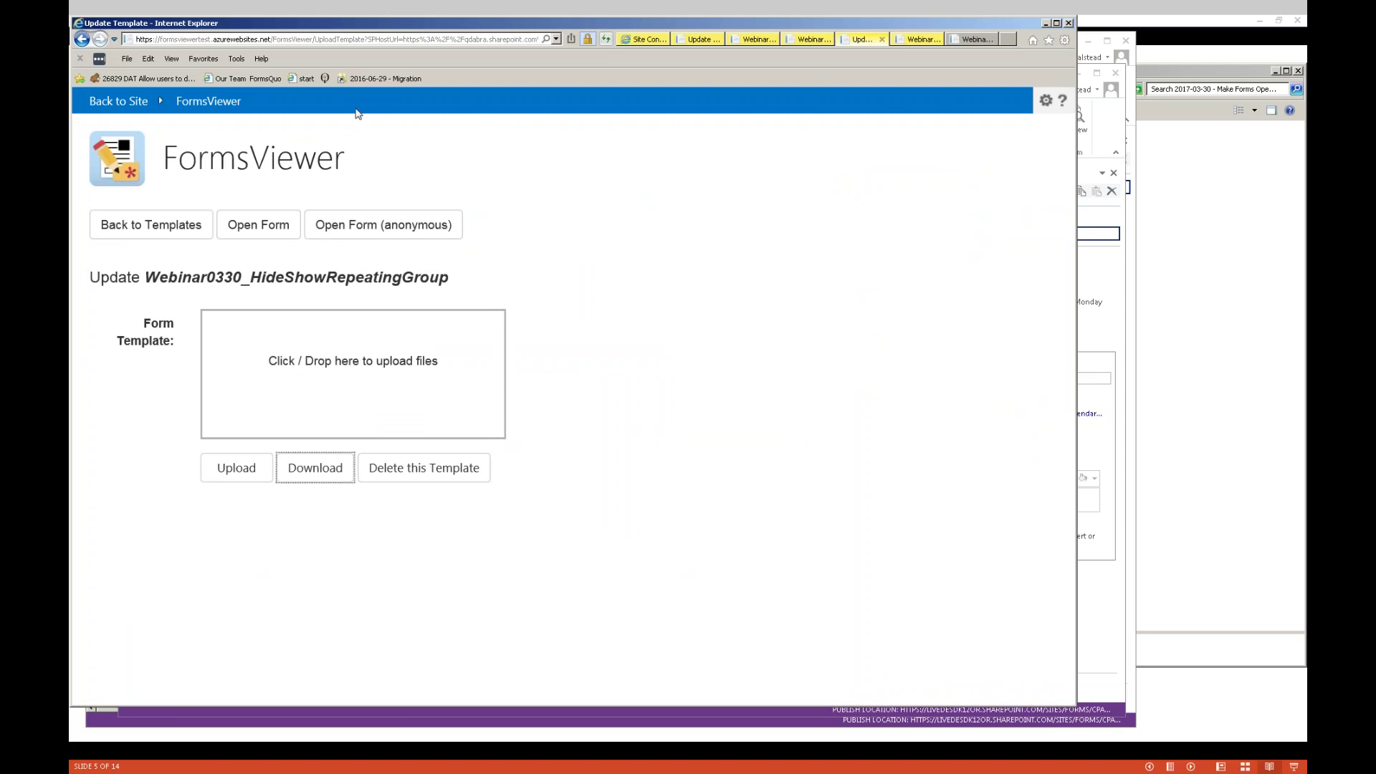
click(152, 223)
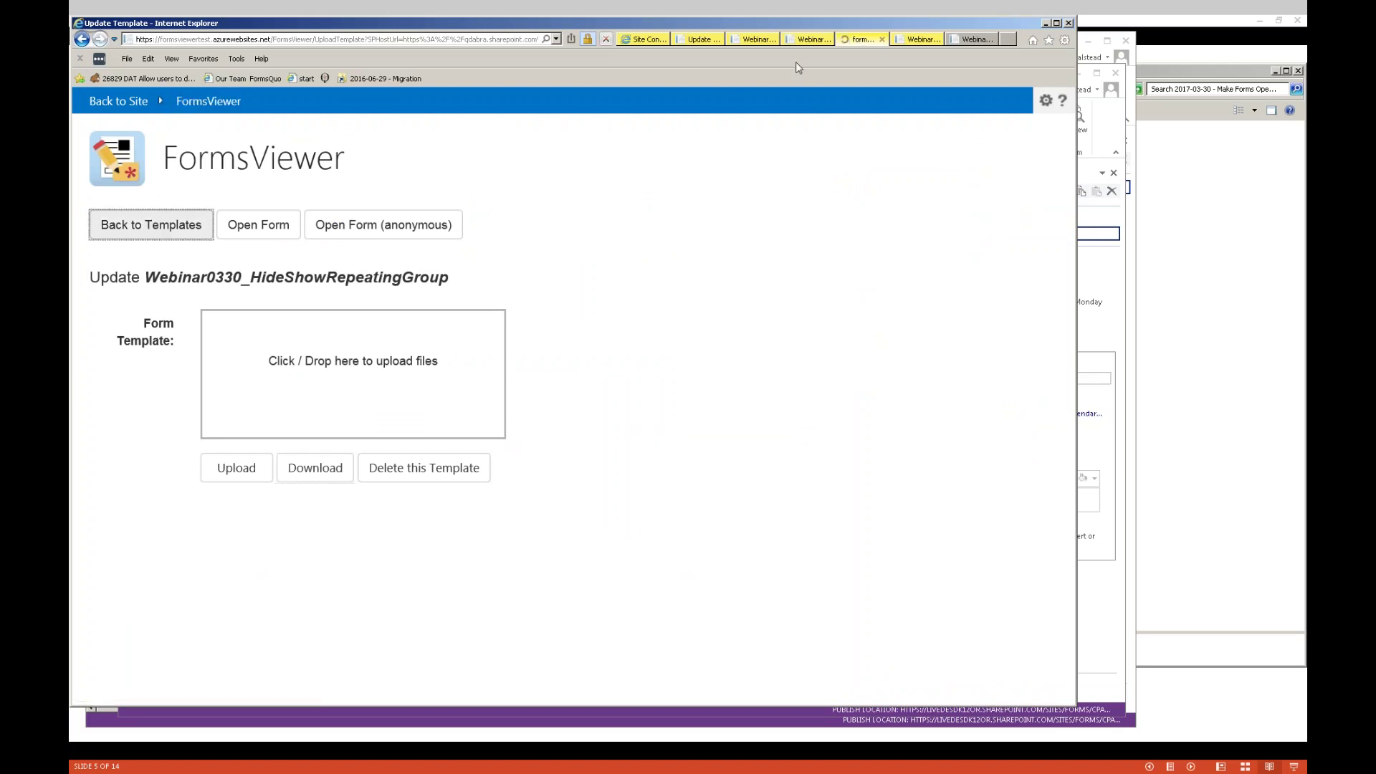
scroll(538, 347, down, 20)
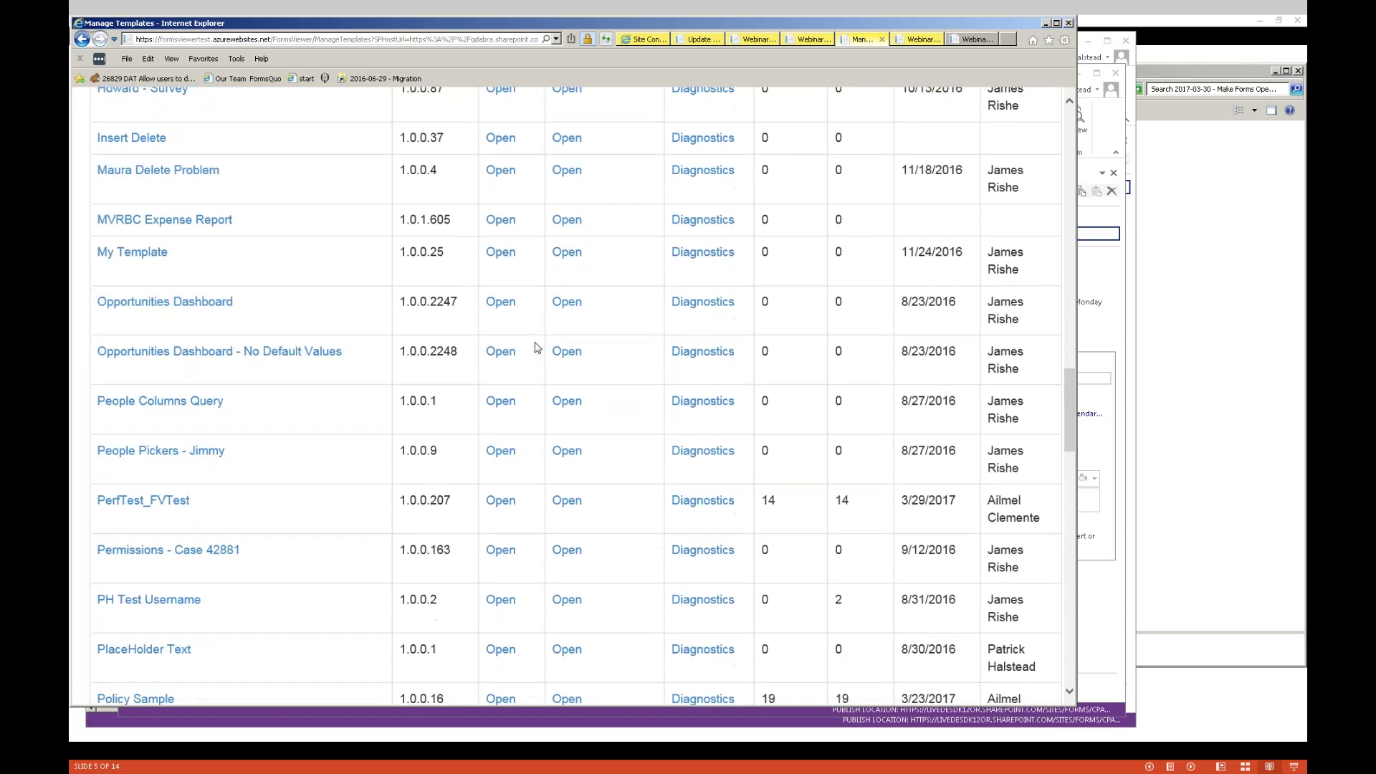
scroll(537, 348, down, 5)
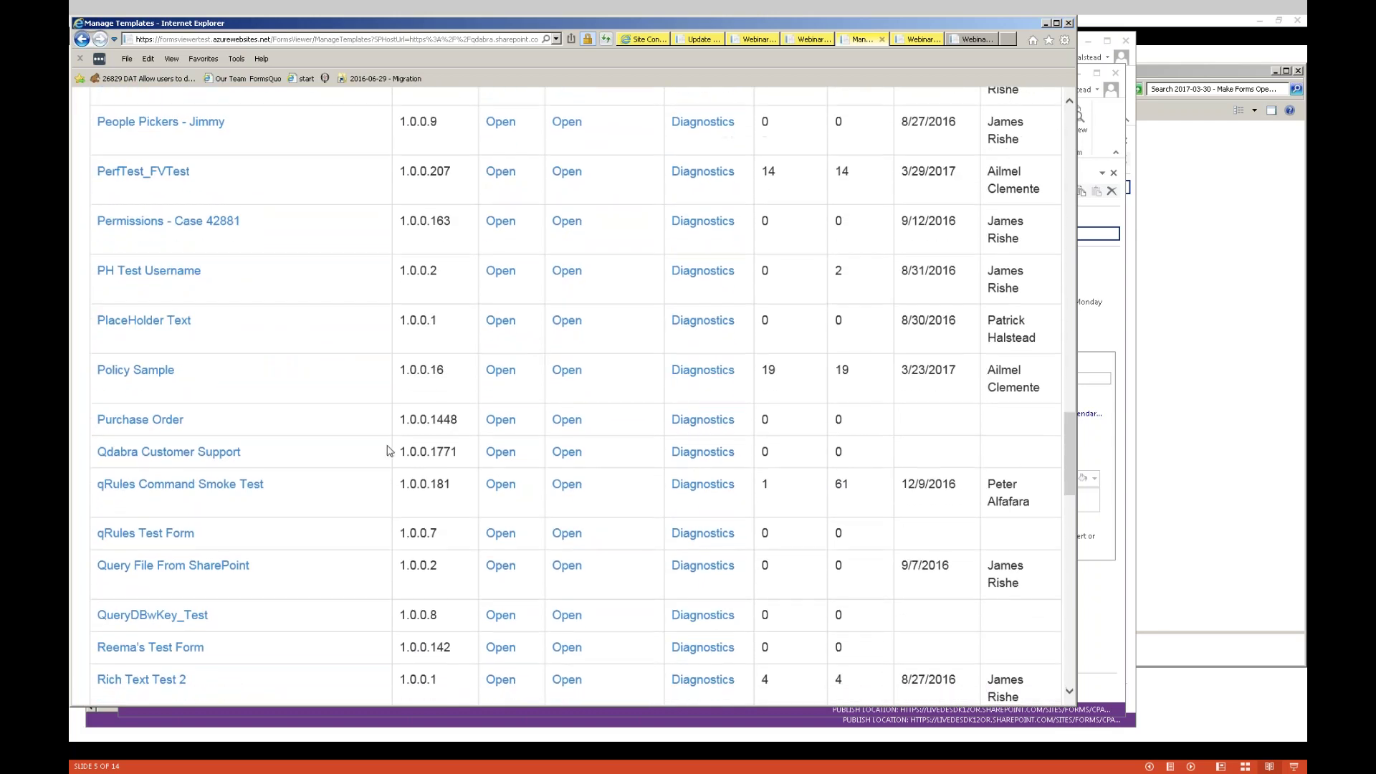
scroll(376, 432, down, 10)
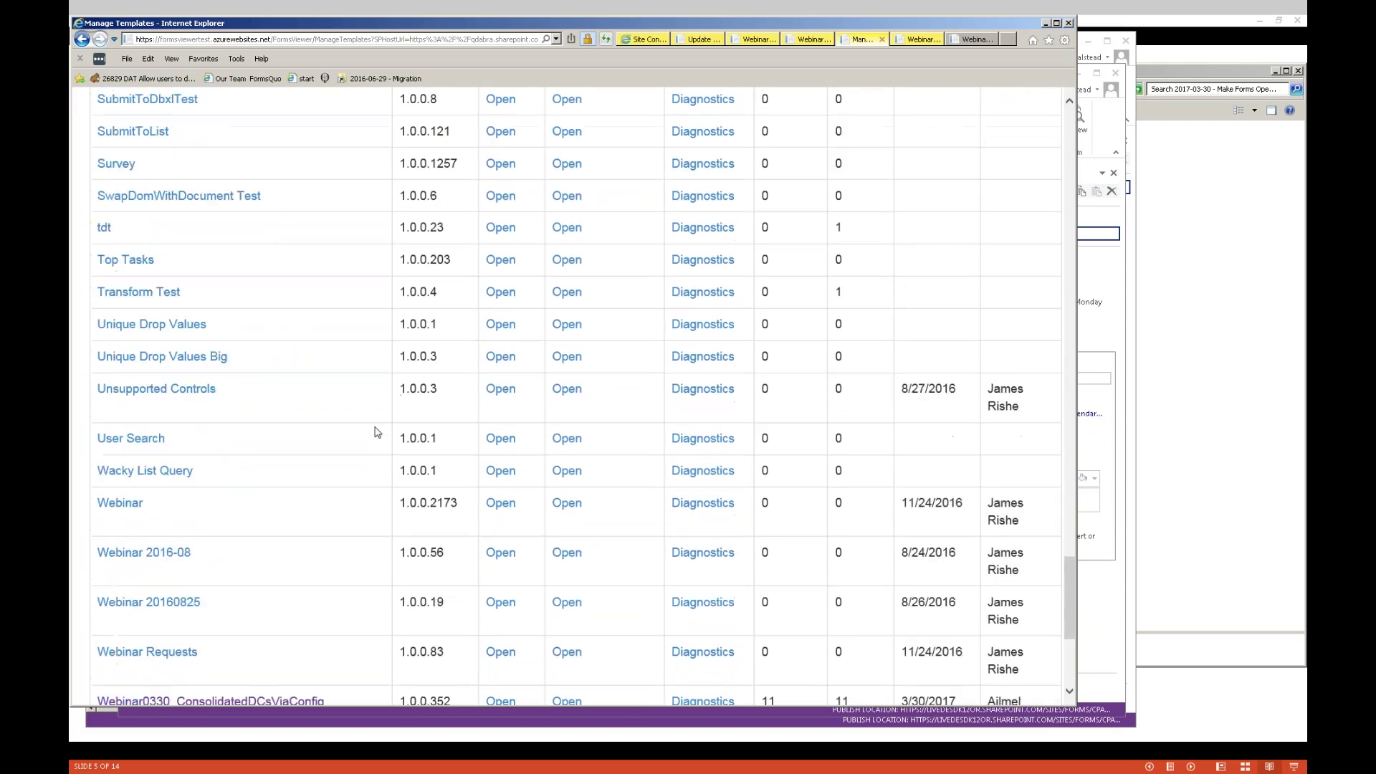
scroll(376, 432, down, 3)
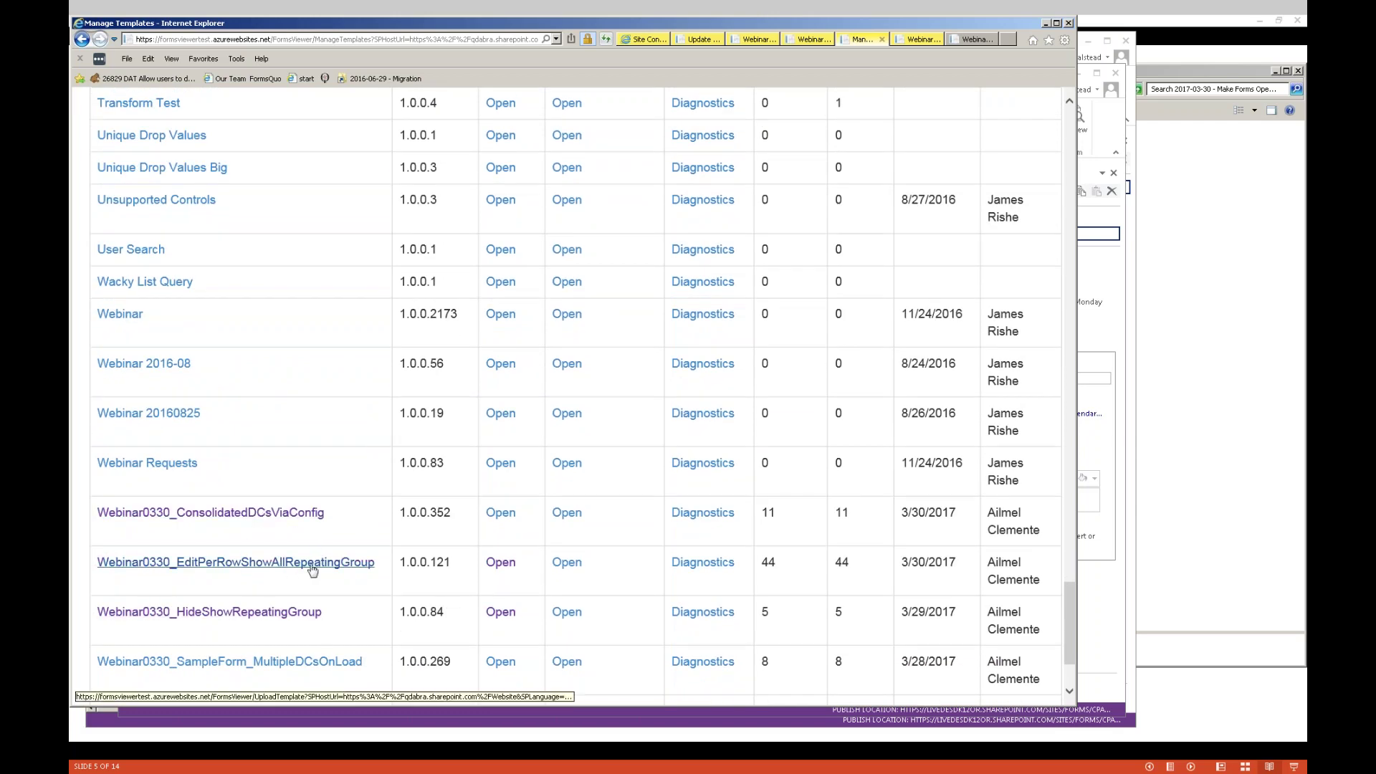
click(499, 564)
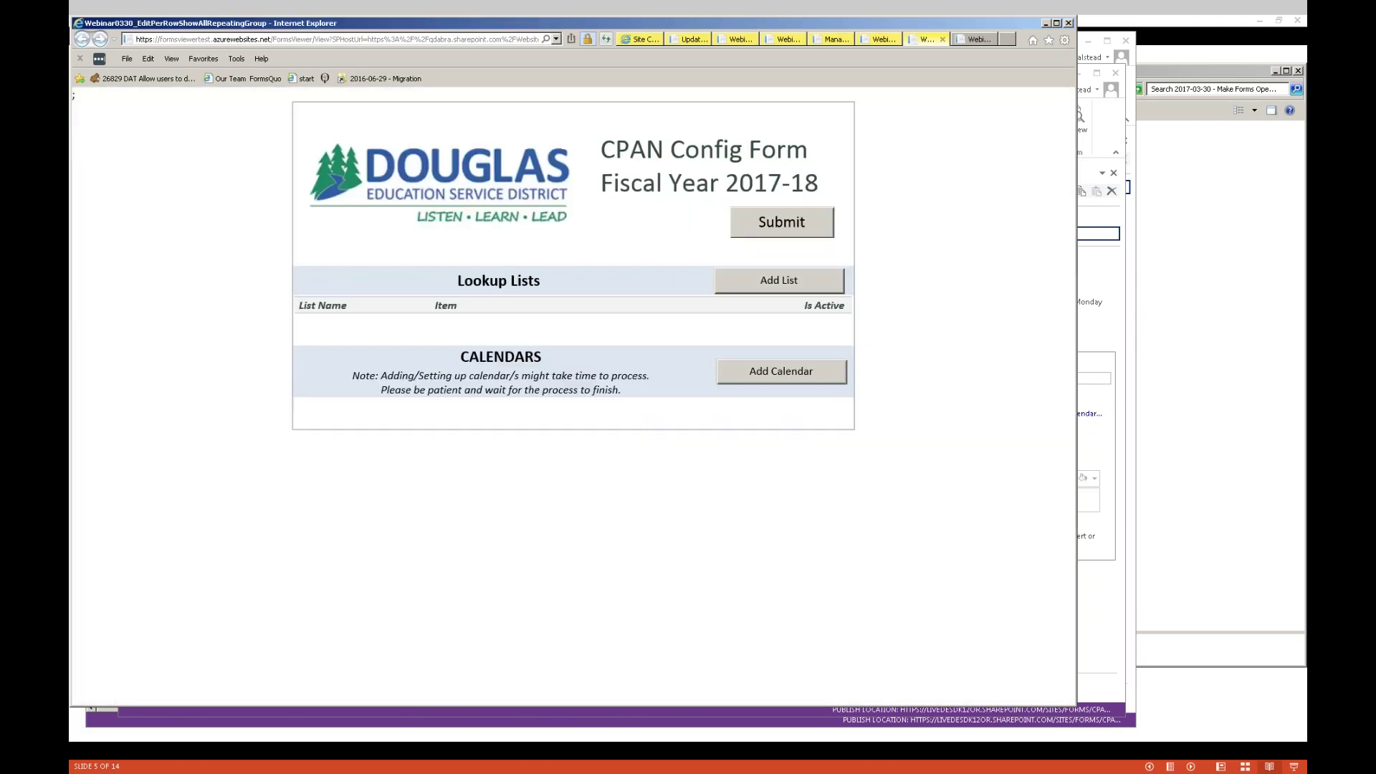
Add a calendar to the CPAN Config Form and review its weekly rows from July through June
click(758, 369)
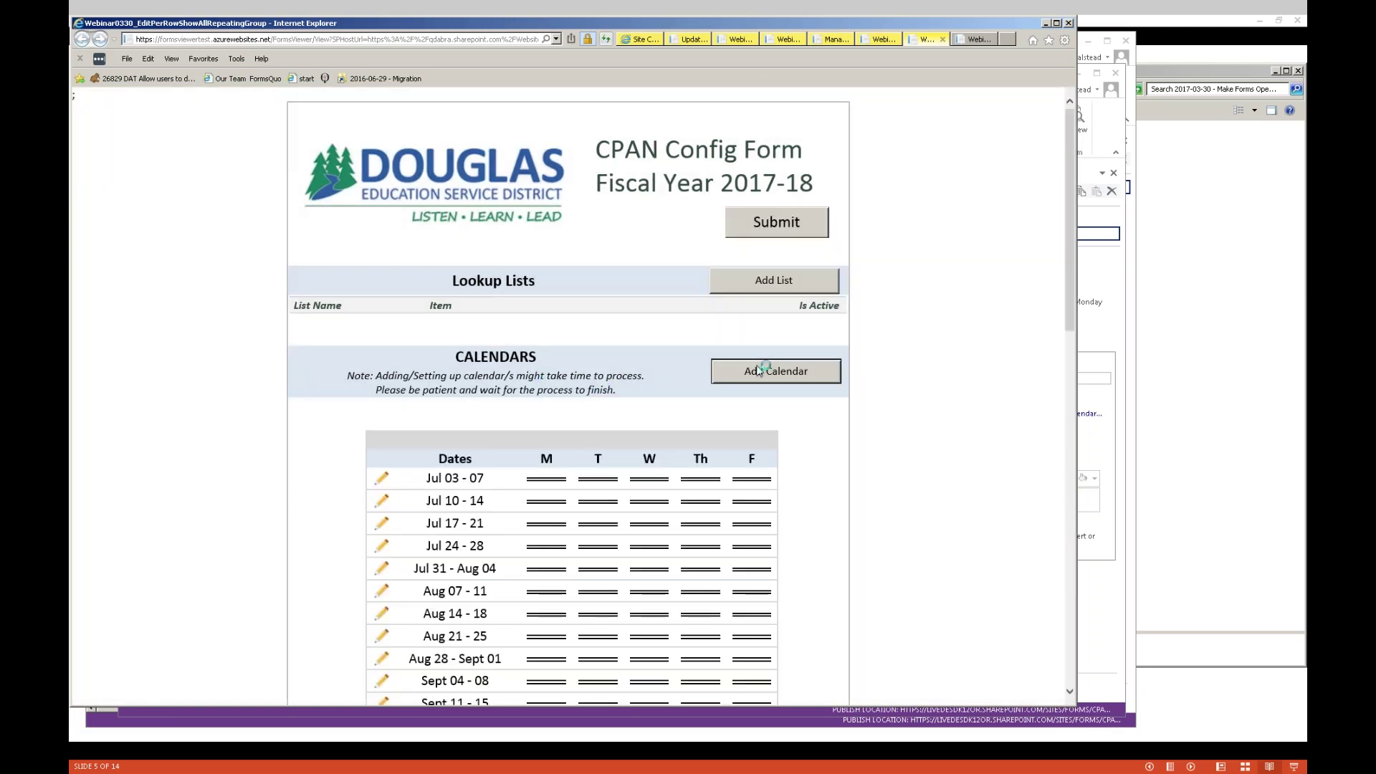
scroll(759, 371, down, 5)
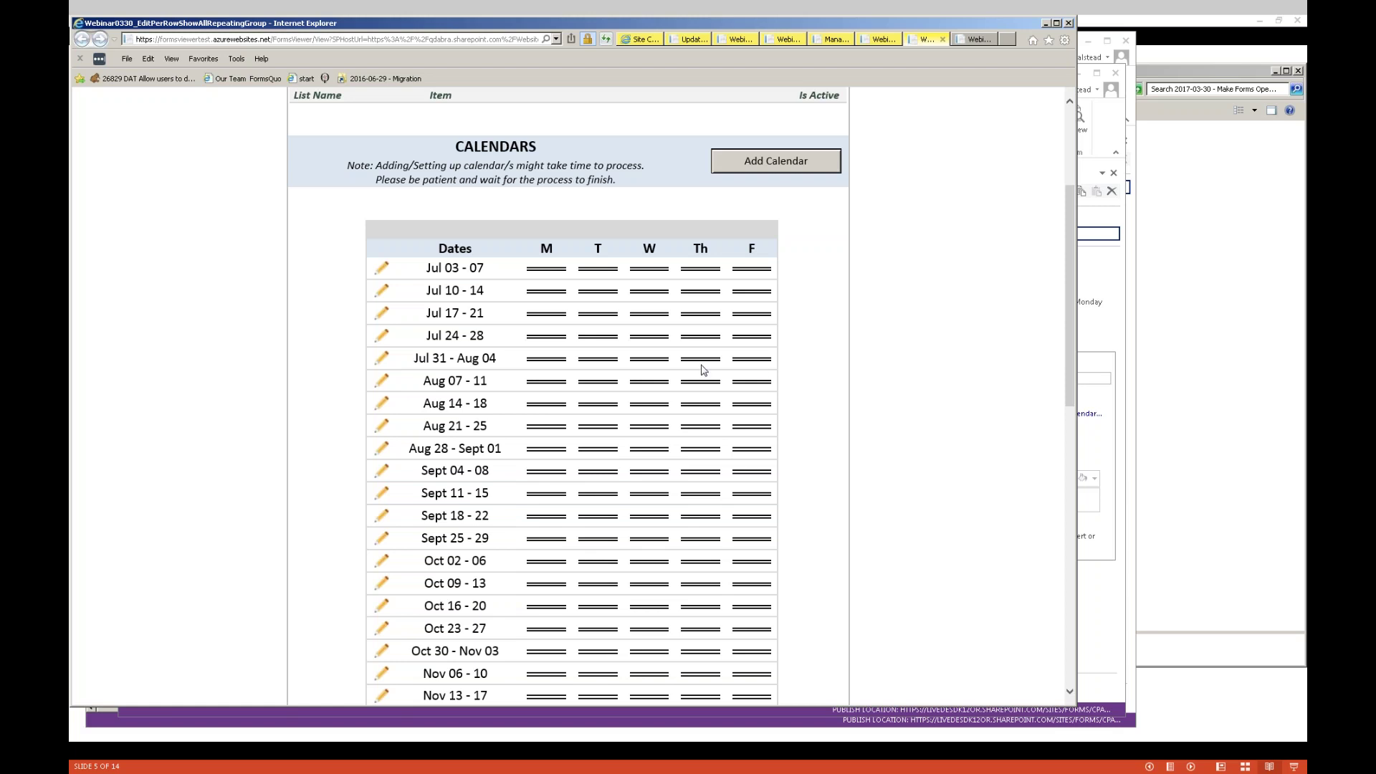
scroll(674, 373, down, 3)
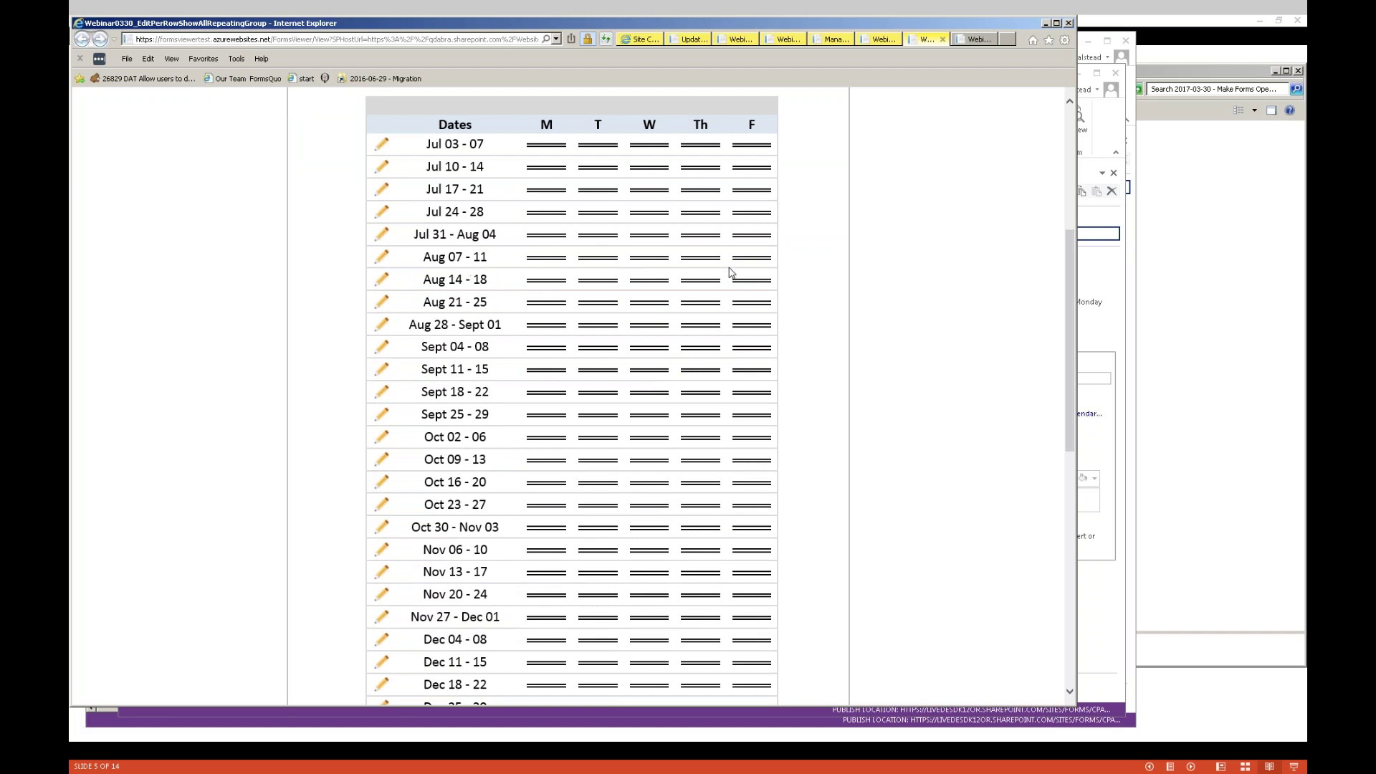
scroll(706, 332, down, 6)
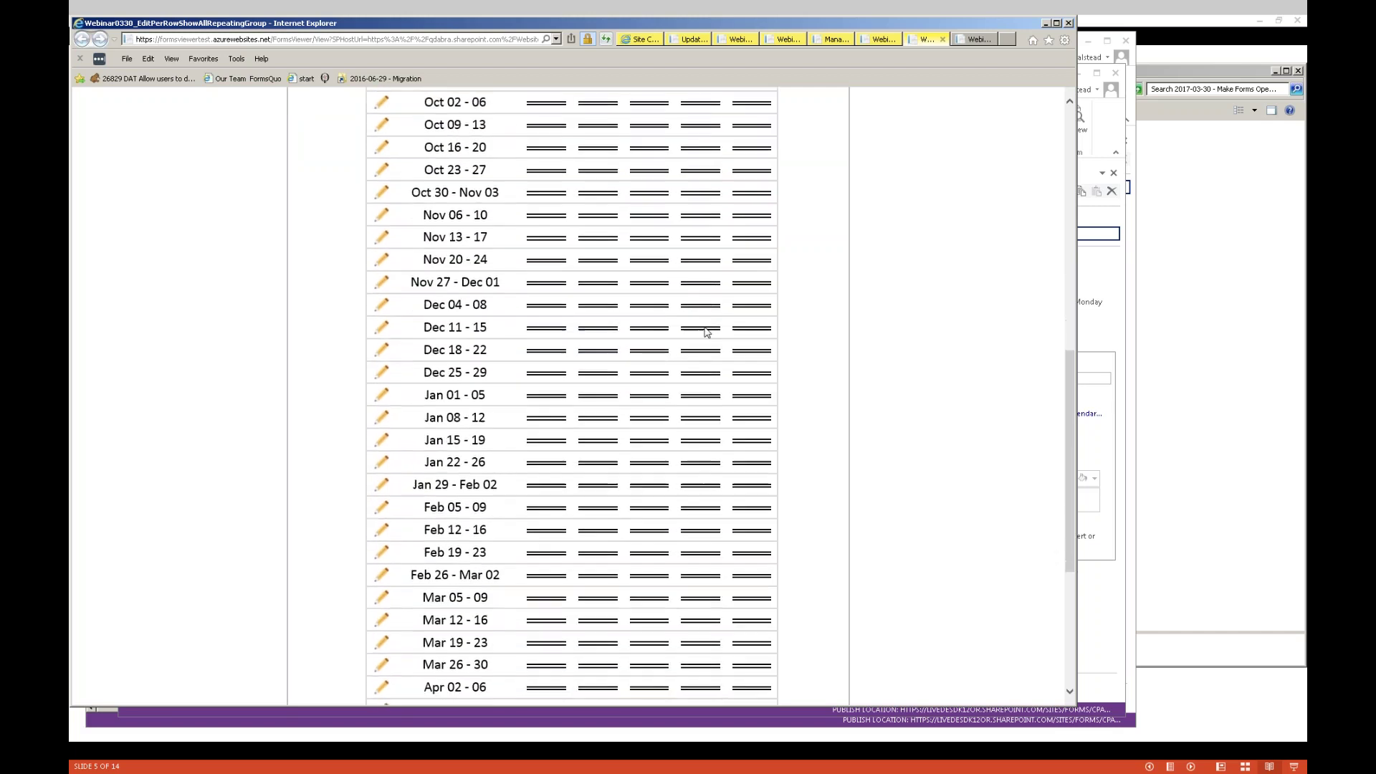
scroll(707, 332, down, 3)
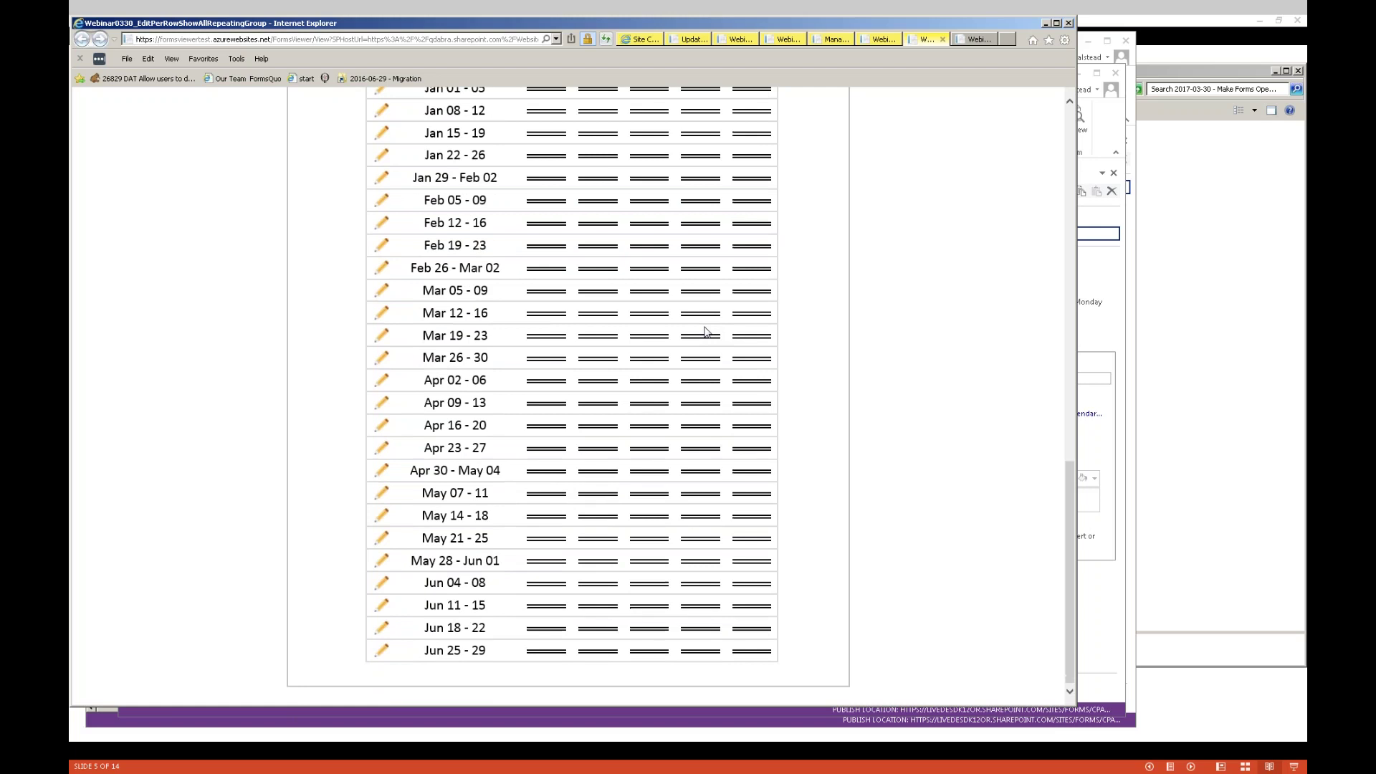
scroll(706, 332, up, 10)
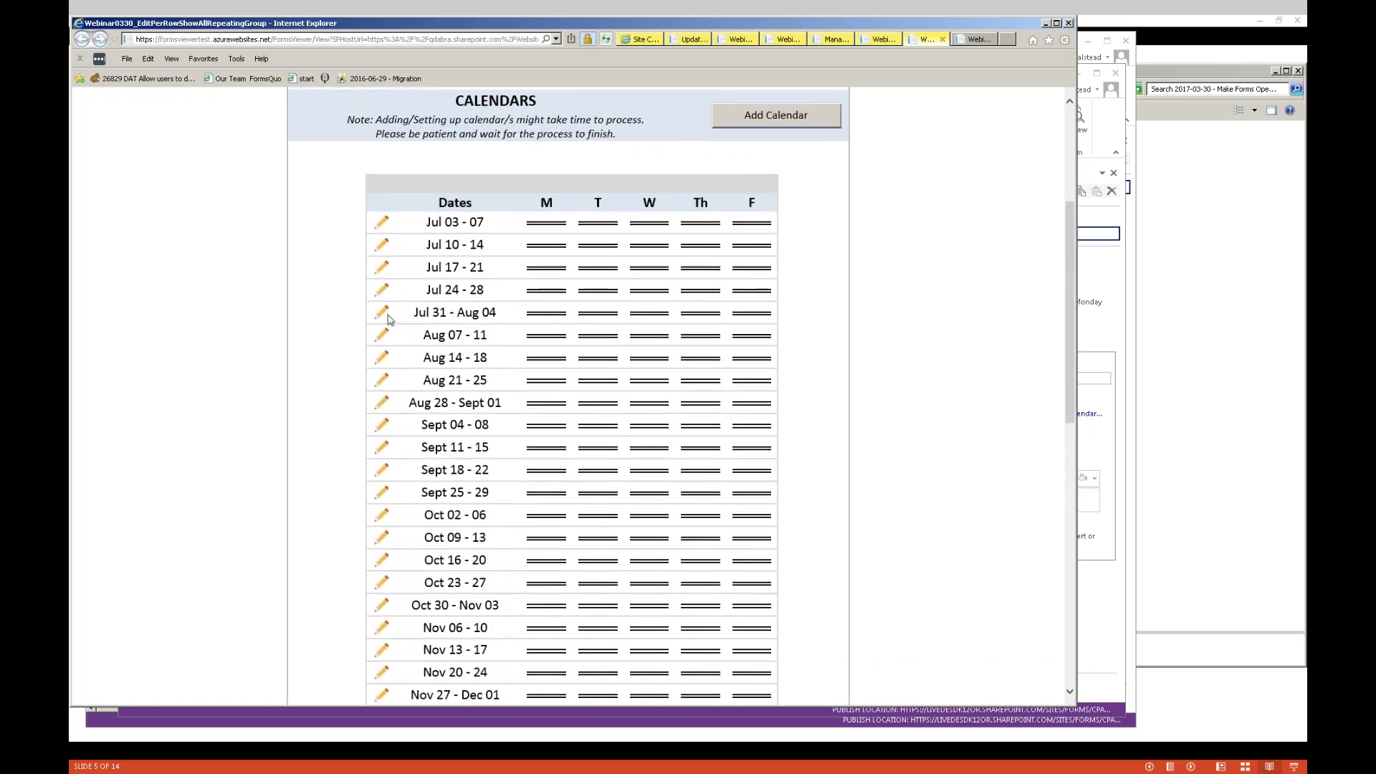
Make the Jul 31 - Aug 04 row editable and set its Wednesday to IN
click(598, 307)
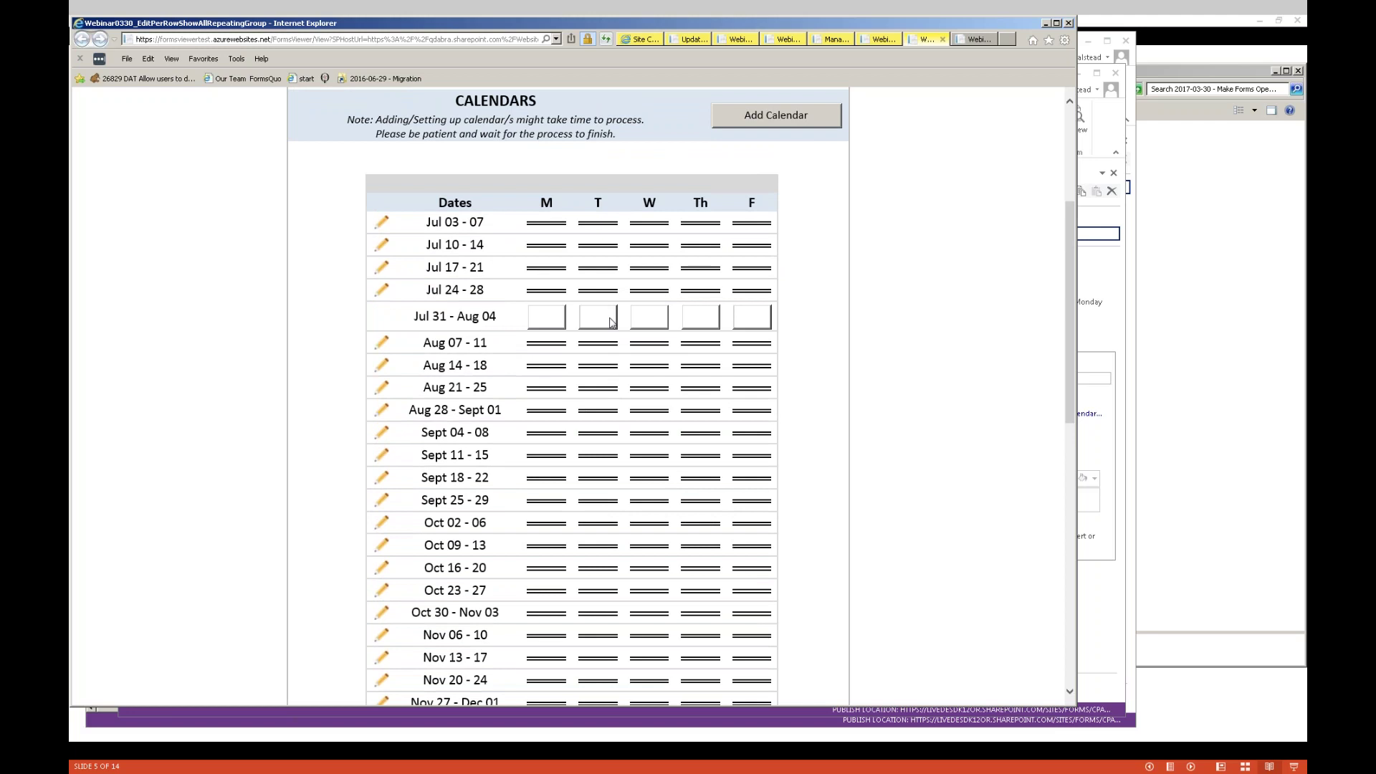
click(660, 322)
text(NC)
text(IN)
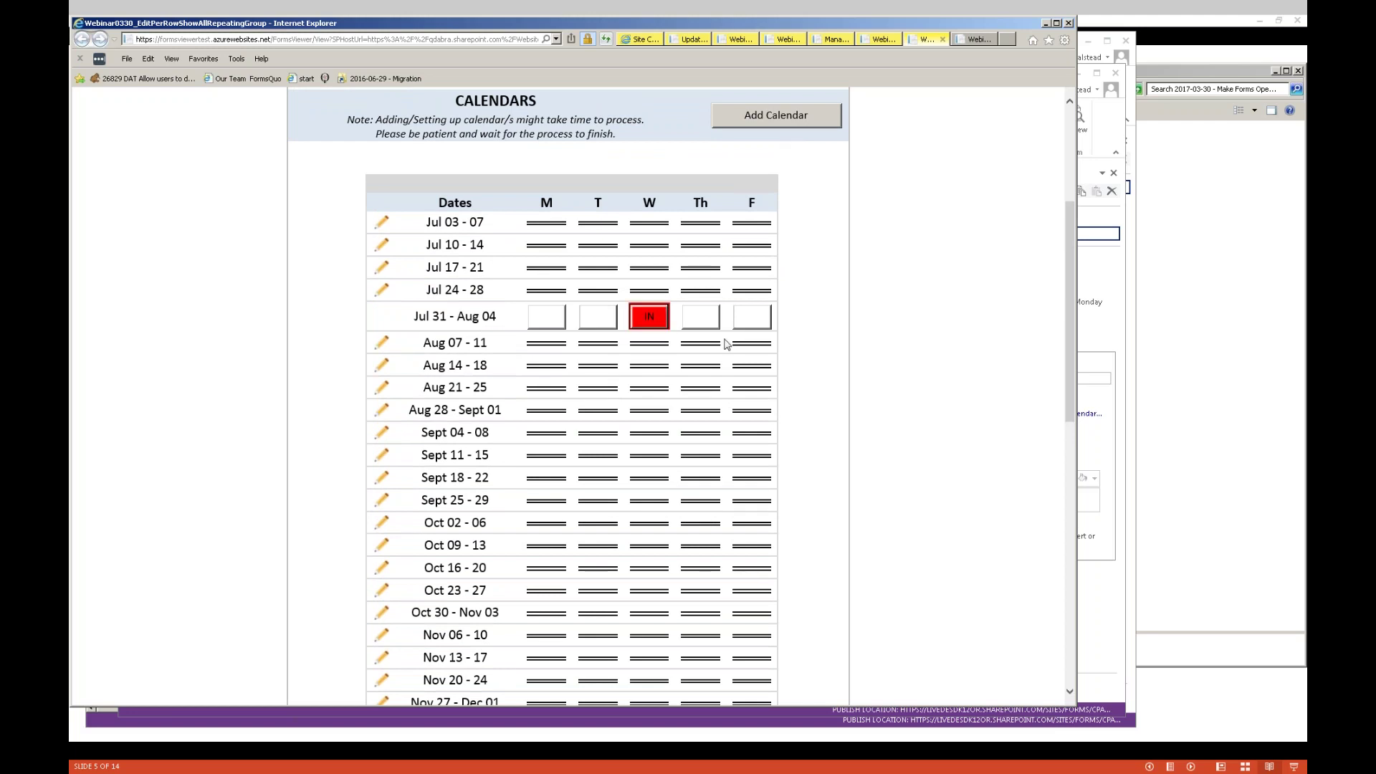
Make the Sept 11 - 15 row editable and set its Wednesday to IN and its Friday to NC
click(389, 451)
click(656, 446)
text(NC)
key(Tab)
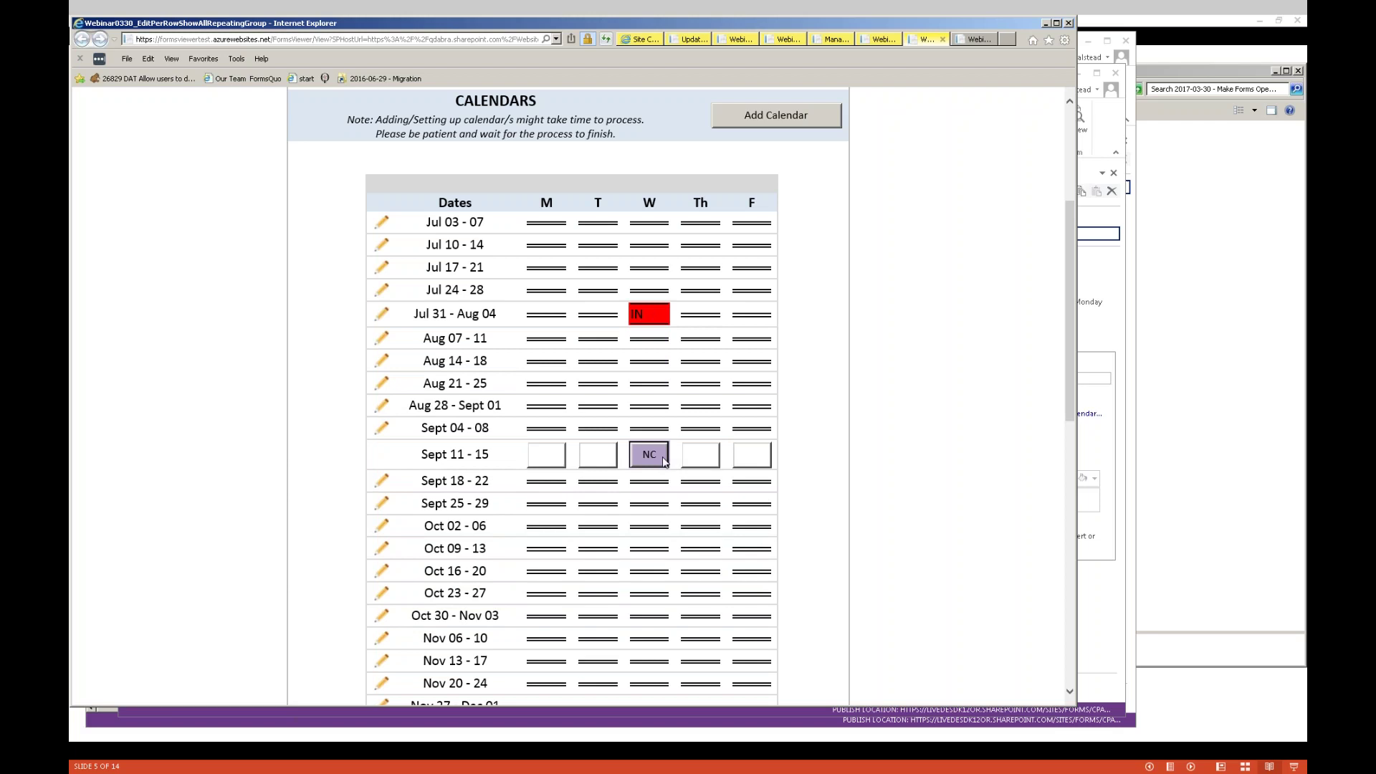
click(746, 465)
text(NC)
Make the Oct 16 - 20 row editable and set its Tuesday to V
click(380, 573)
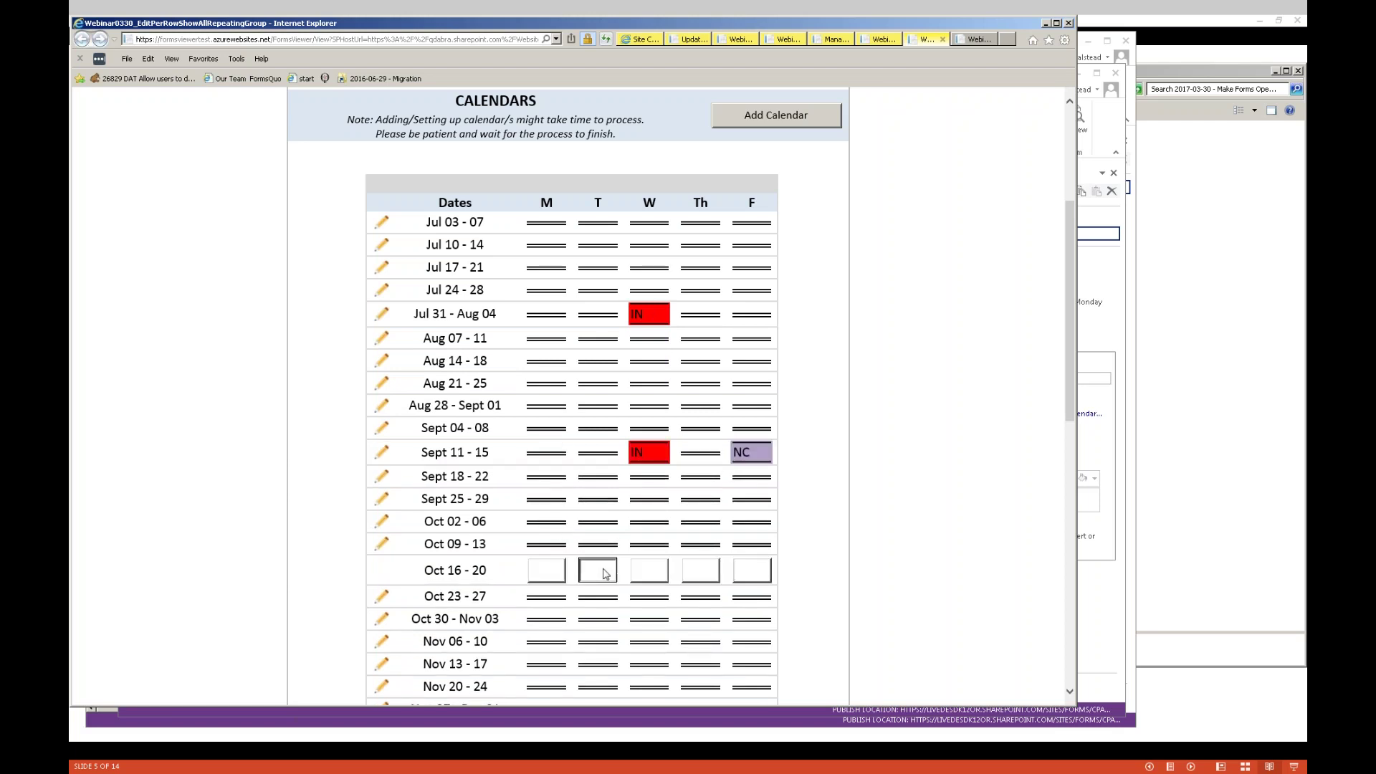
click(605, 573)
text(IN)
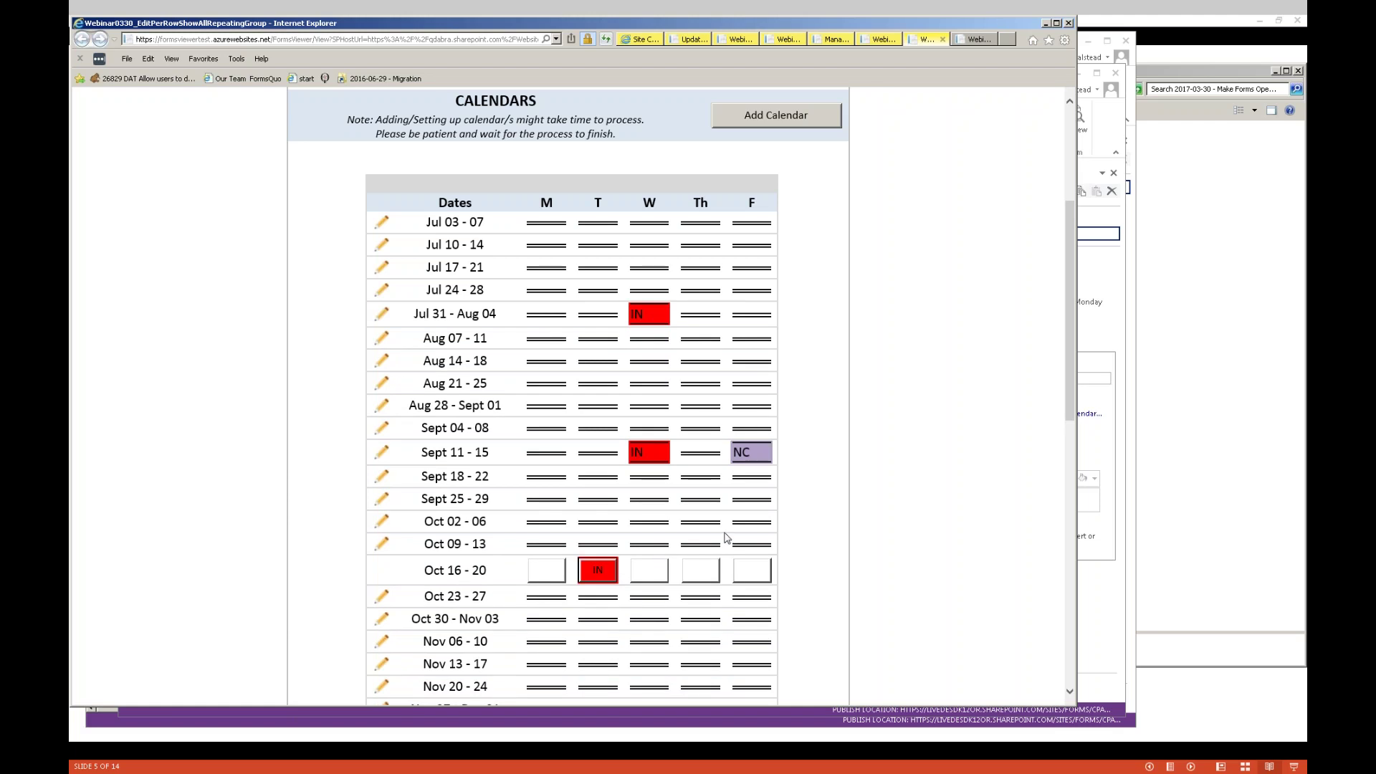
click(598, 575)
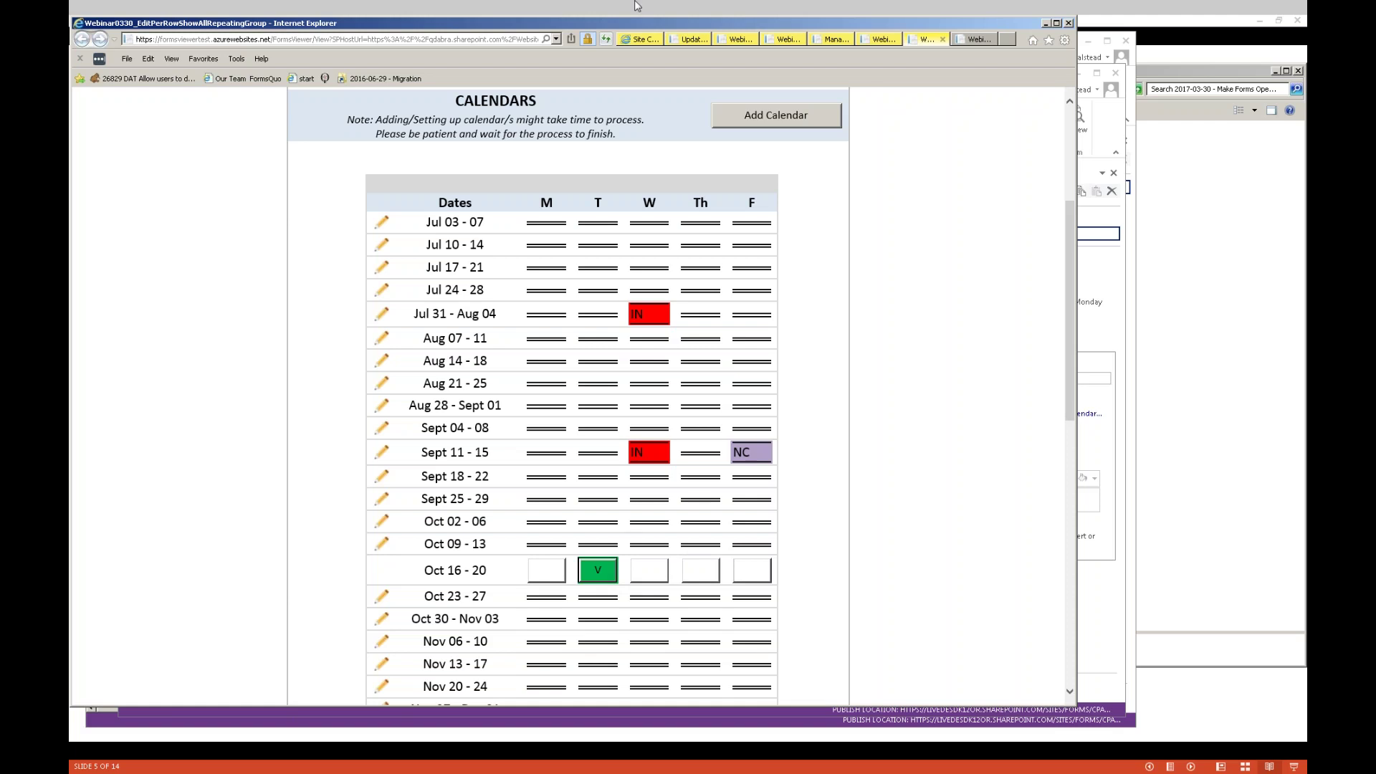
Download the Webinar0330_EditPerRowShowAllRepeatingGroup template, replacing EditShowAllRepeatingGroup.xsn in the 2017-03-30 - Make Forms Open Faster folder
key(alt+Tab)
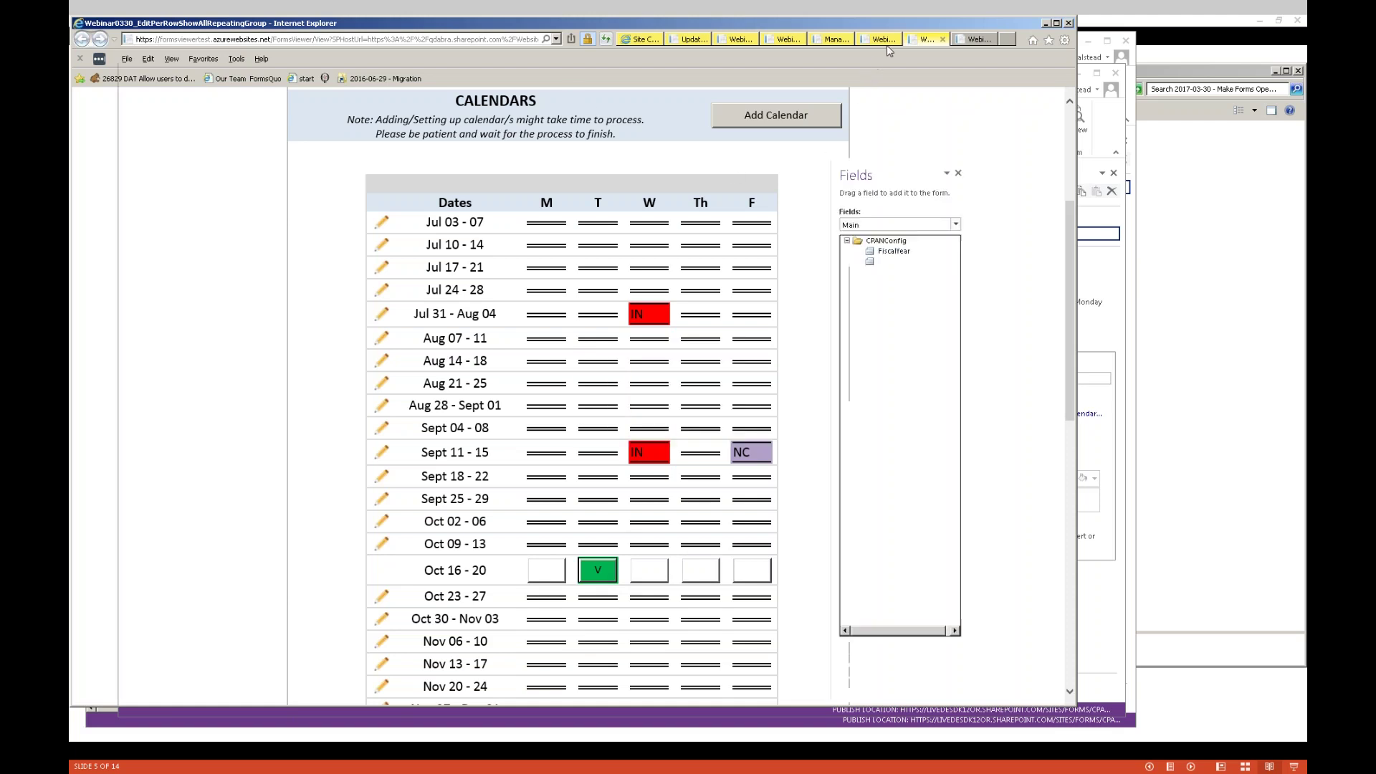
key(alt+Tab)
click(879, 39)
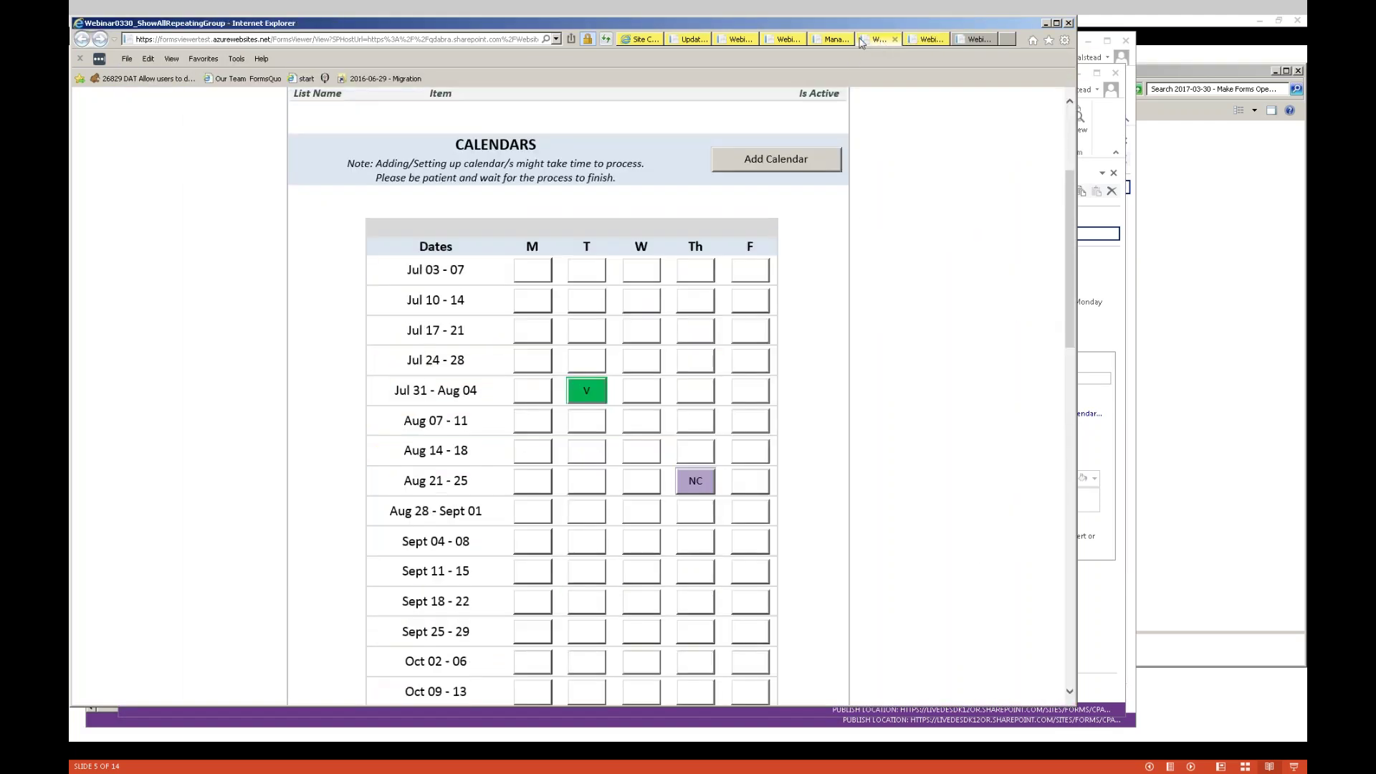
click(835, 40)
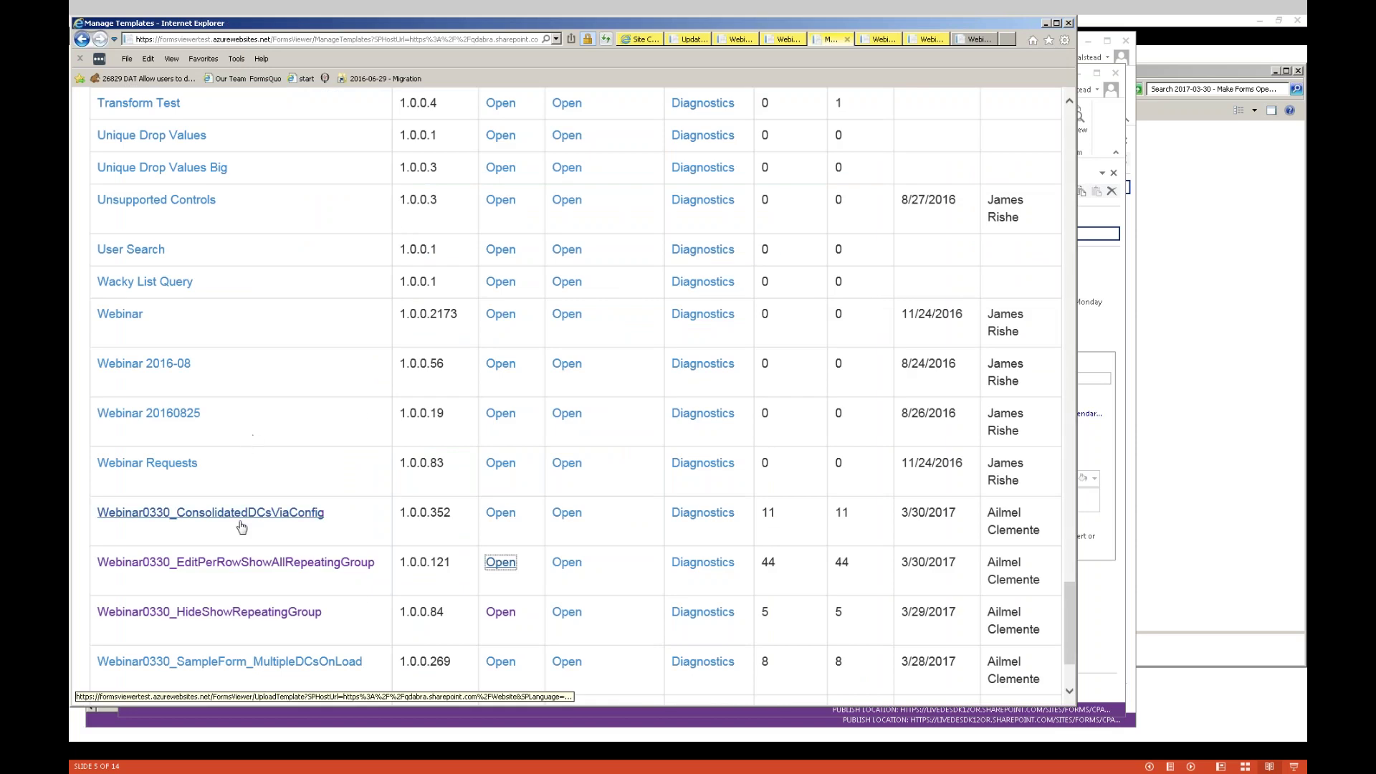
click(341, 566)
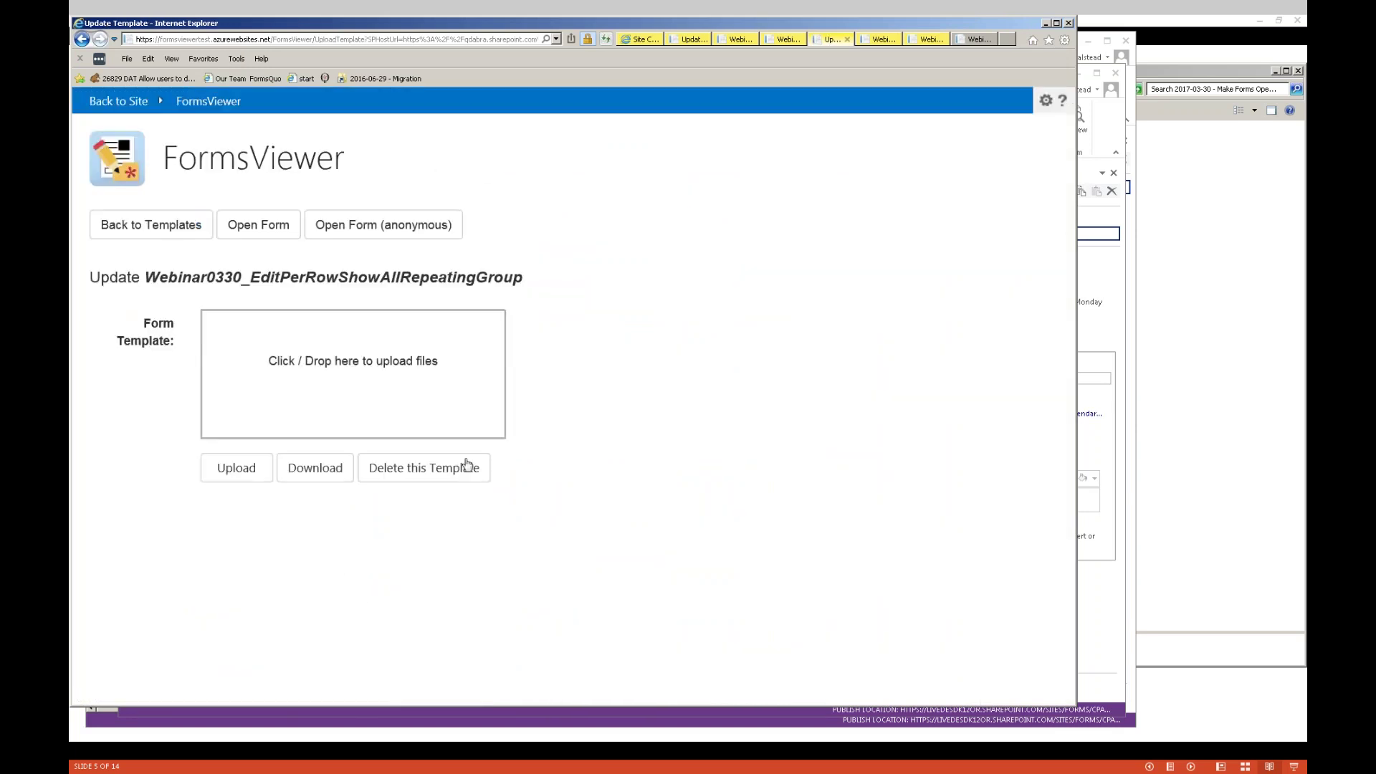
click(326, 473)
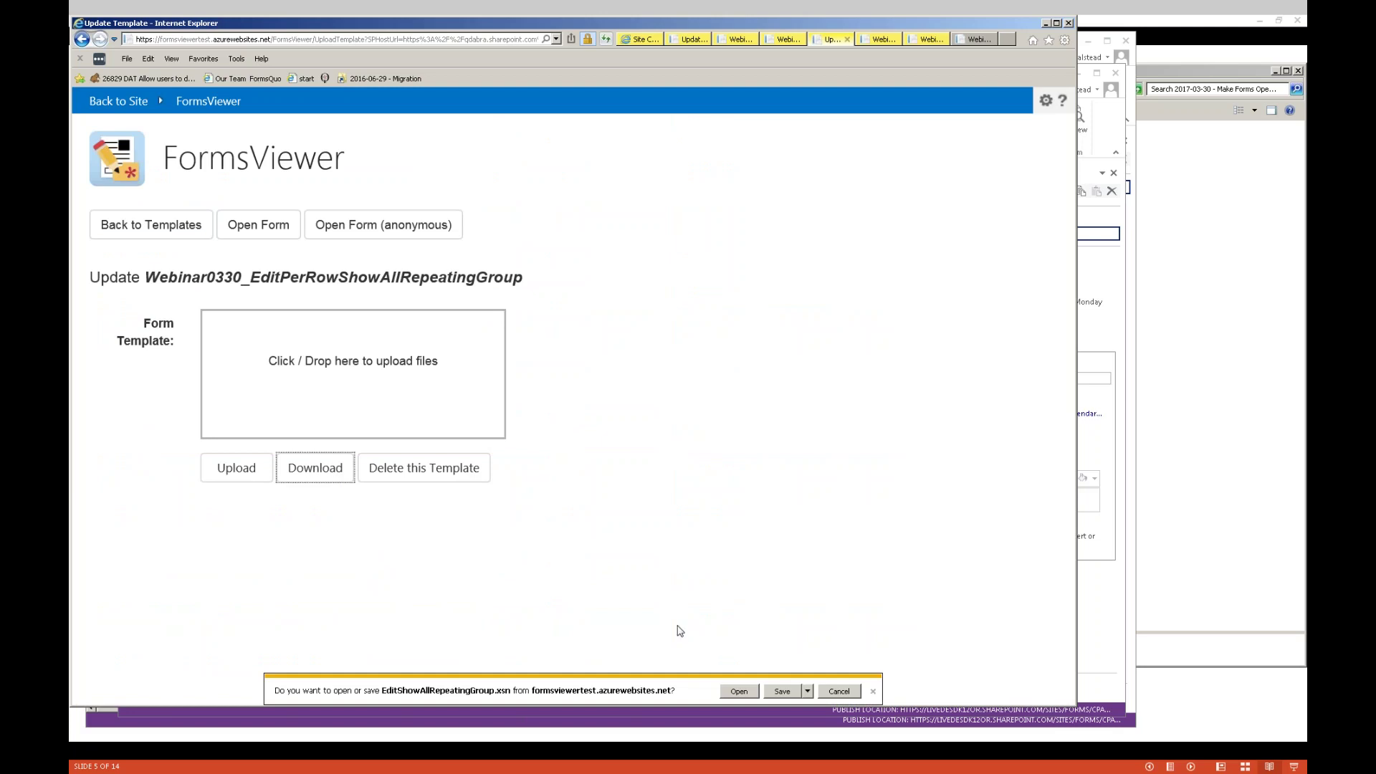
click(808, 692)
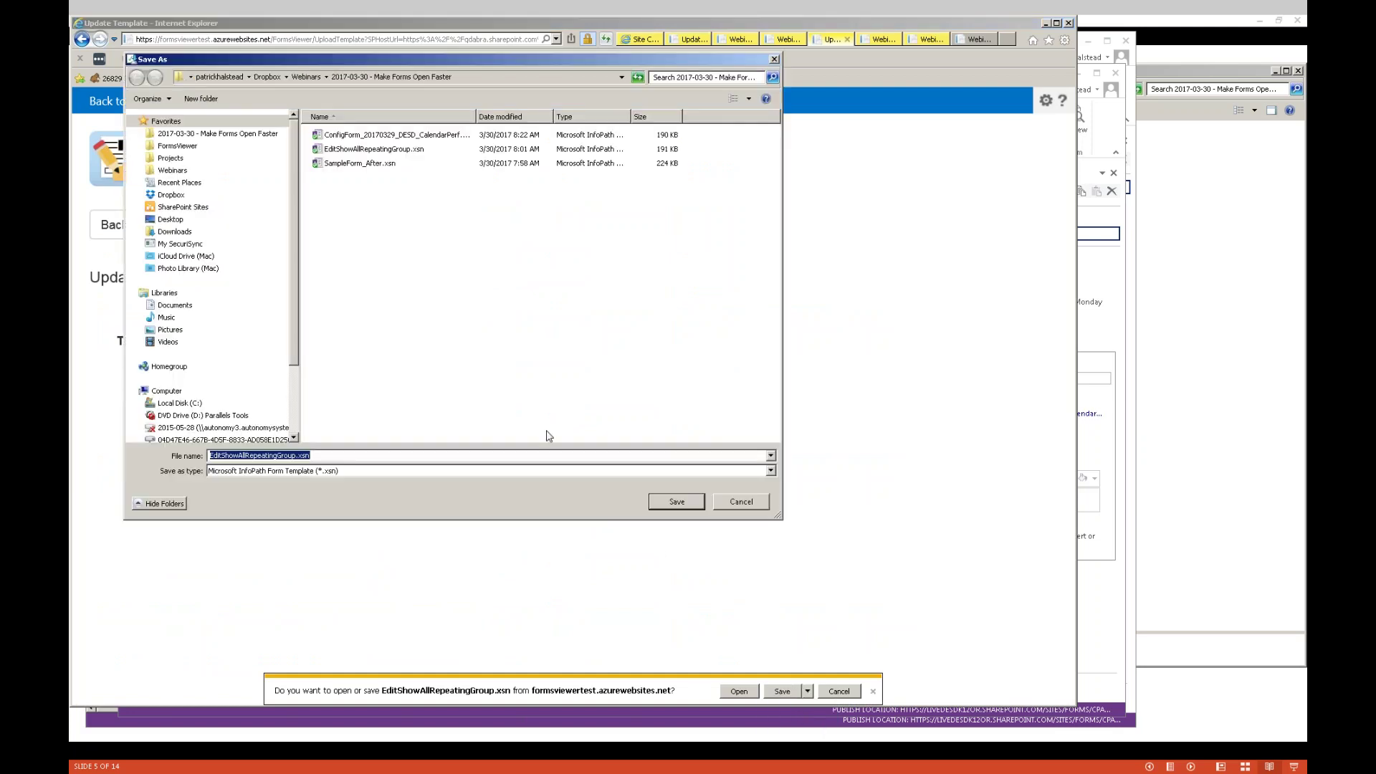
click(676, 502)
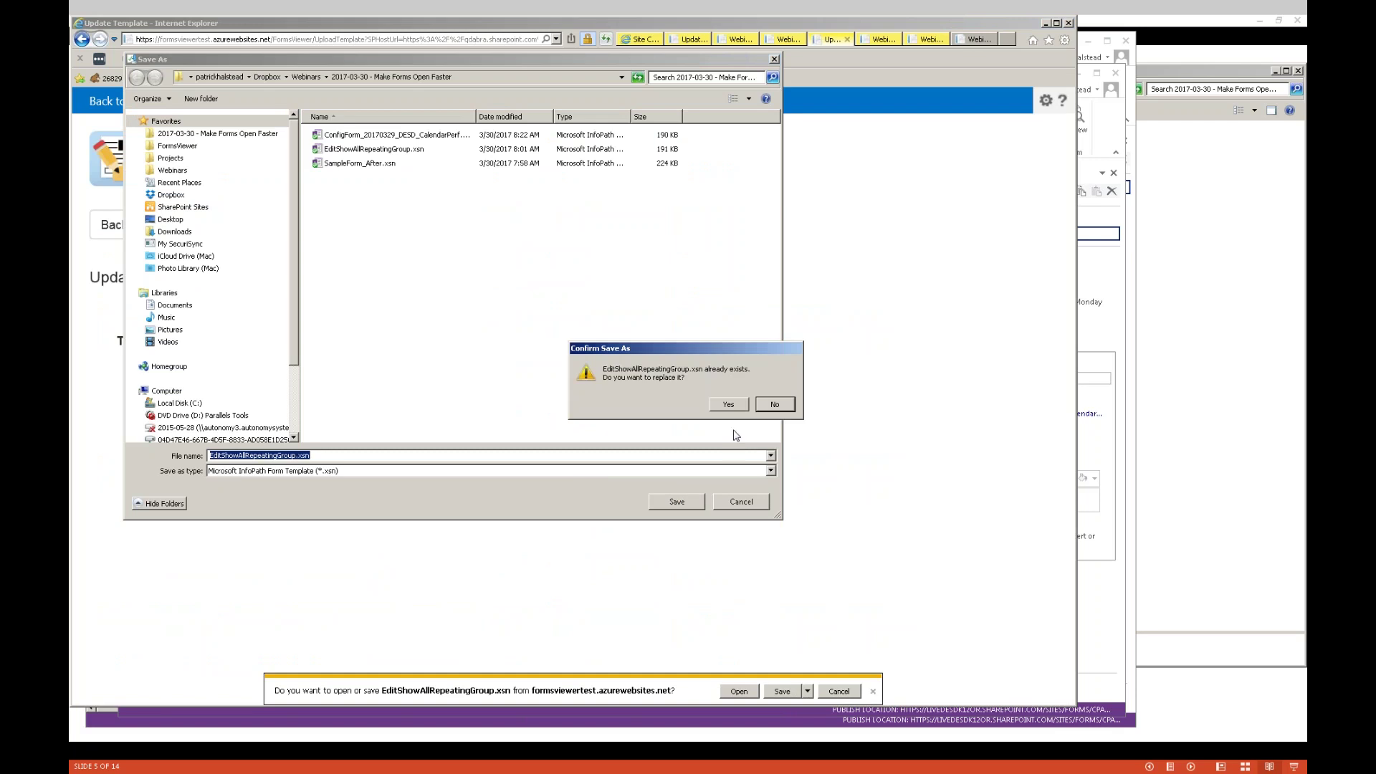
click(728, 405)
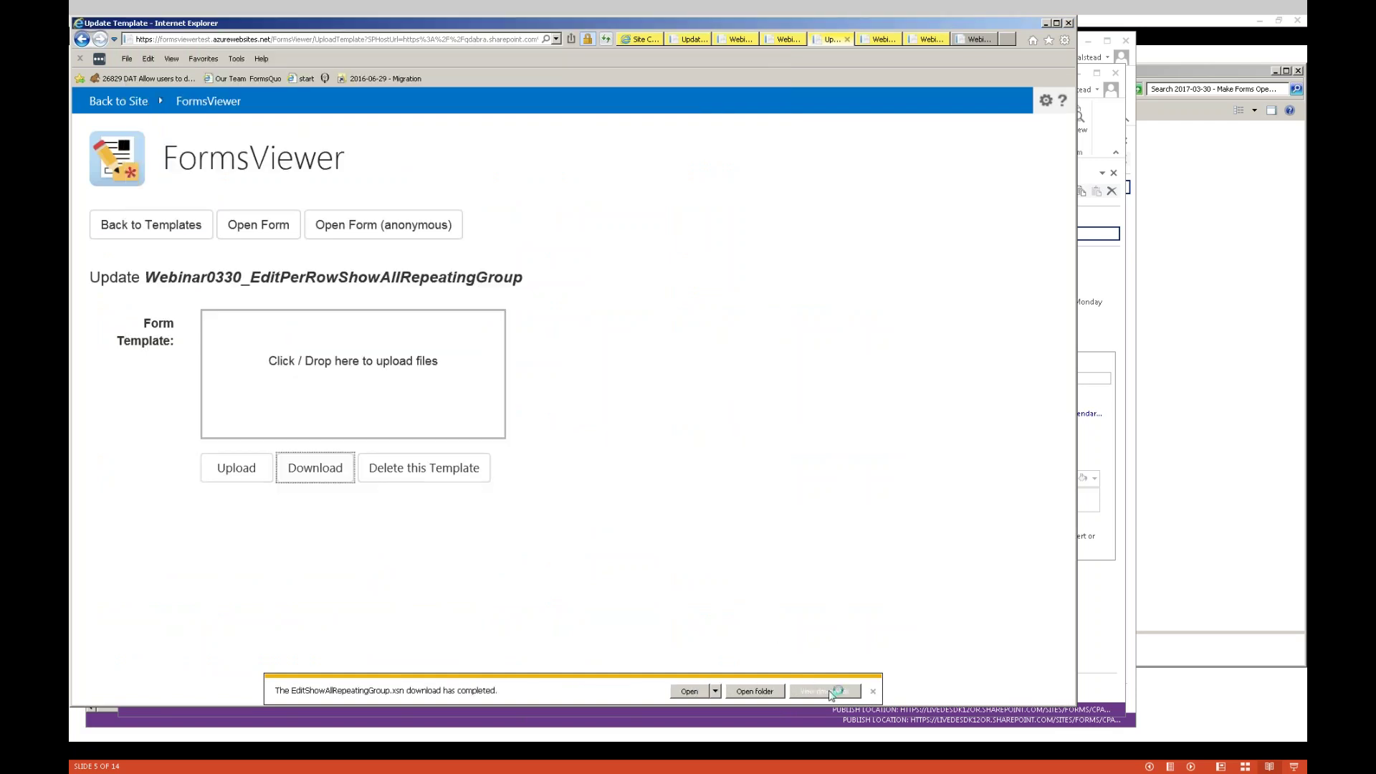
Open the download folder and open EditShowAllRepeatingGroup.xsn in InfoPath design mode
click(755, 692)
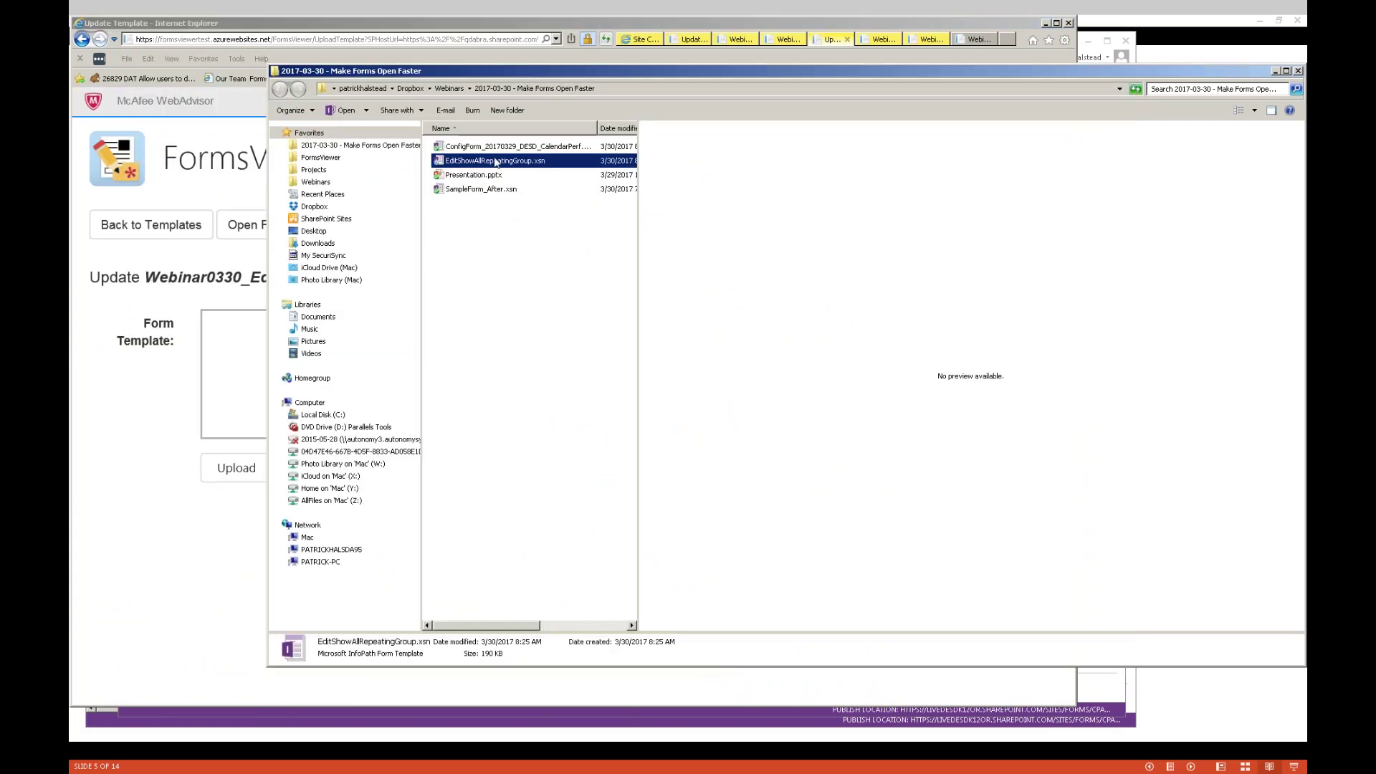
right_click(496, 162)
click(522, 177)
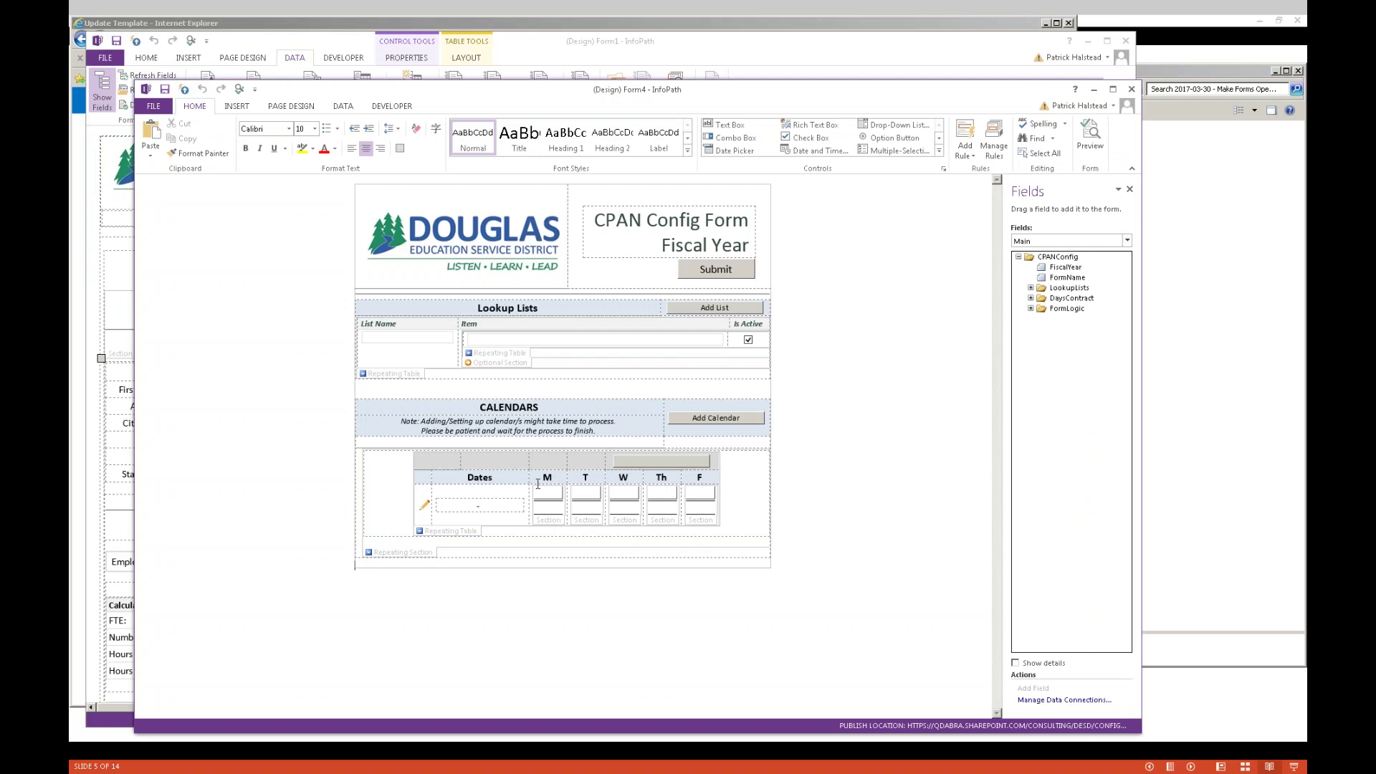
Show the rules of the pencil picture button in the calendar row and examine its Set Current Row rule
click(425, 508)
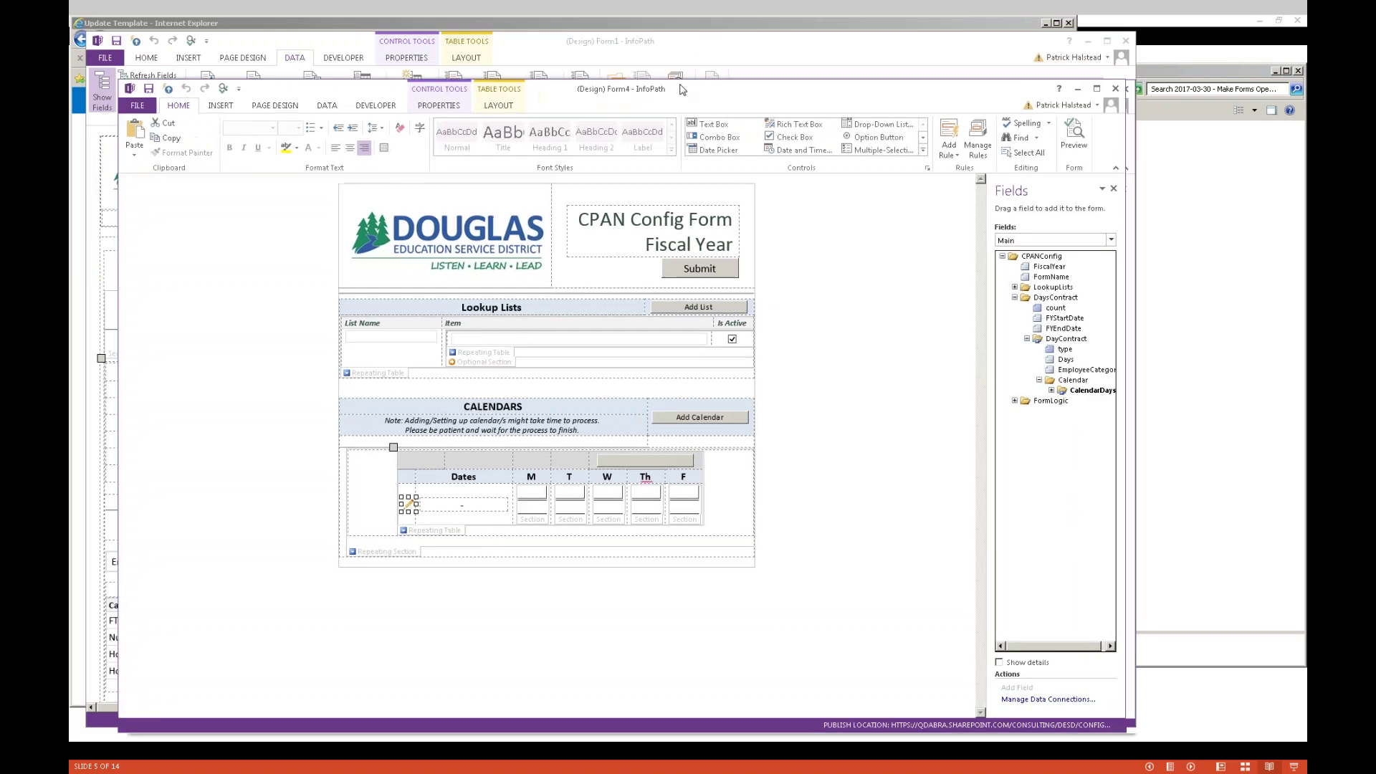
click(939, 97)
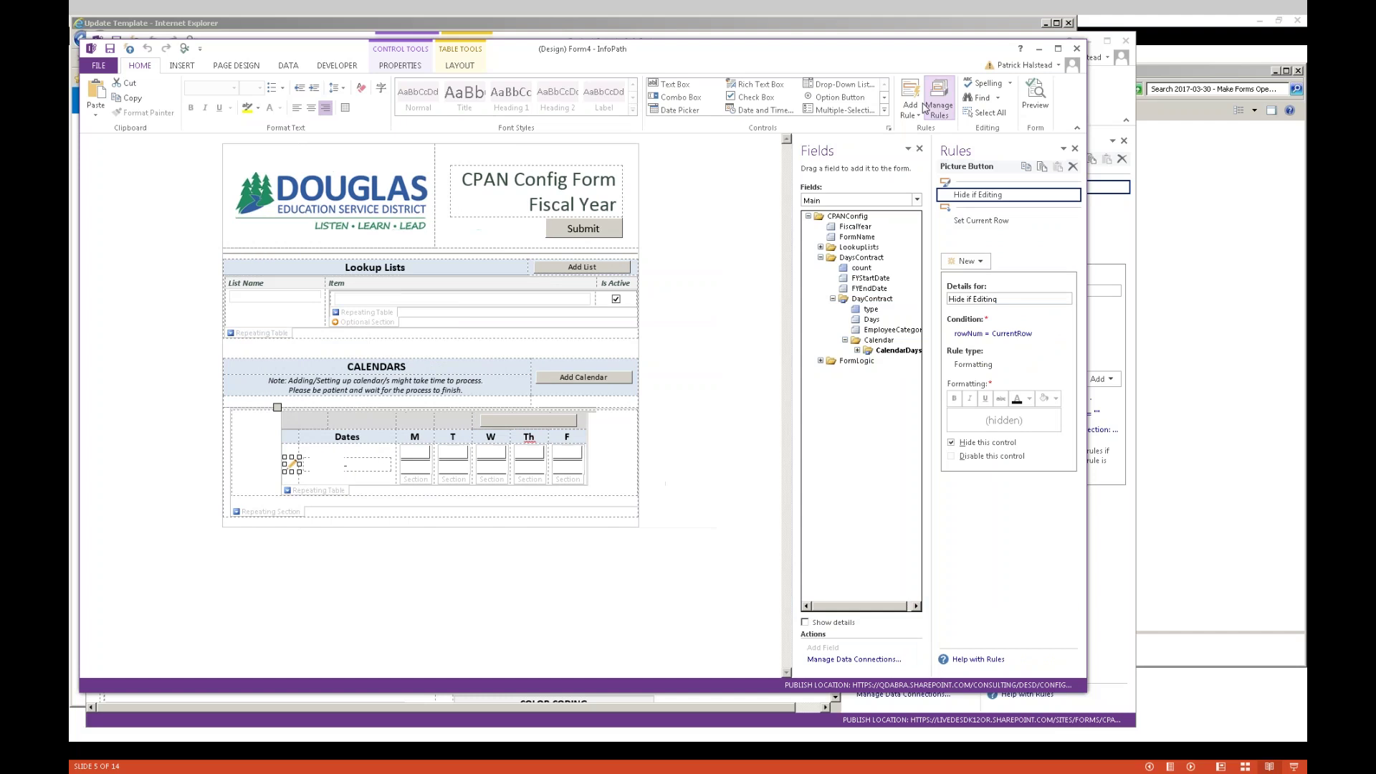
click(1003, 222)
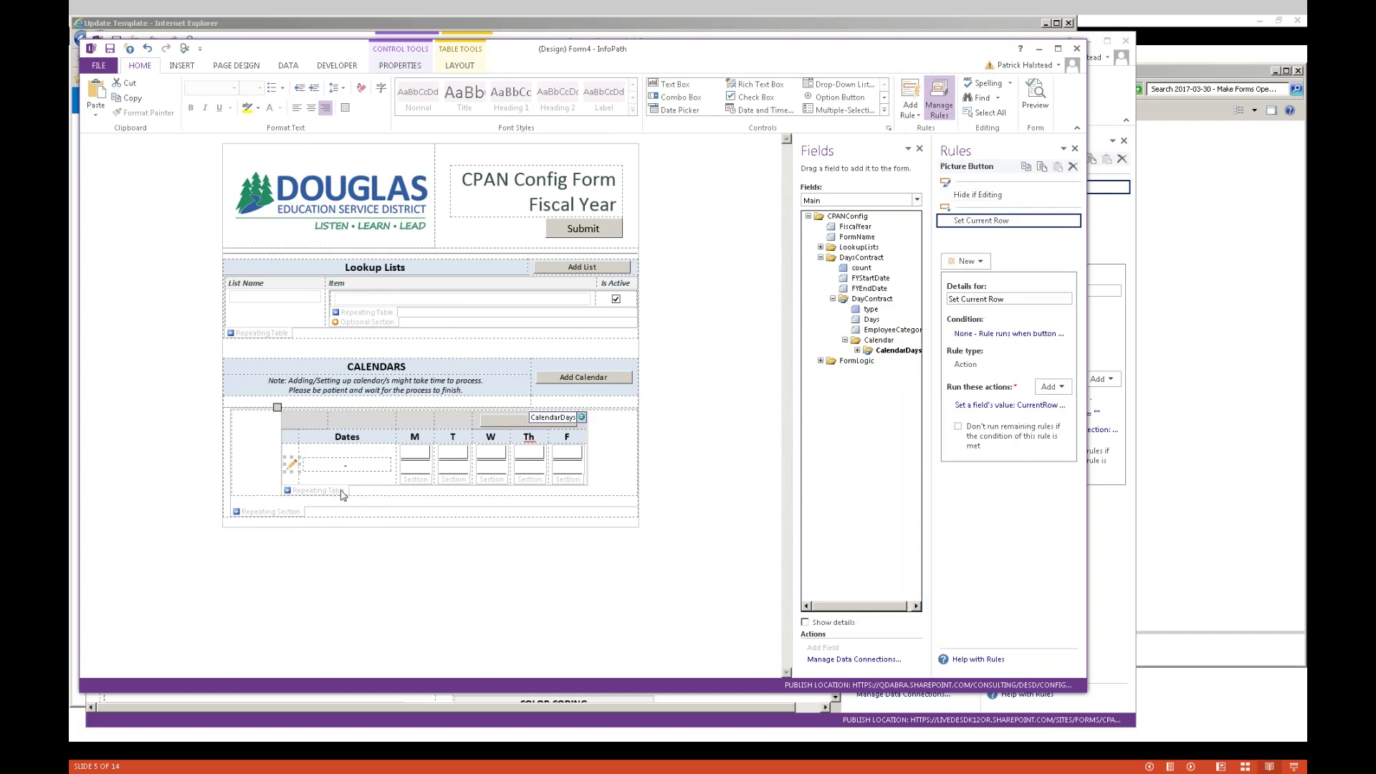
Examine the rules on the Monday Day1 section, the CalendarDays repeating table and the FromDate control
click(420, 466)
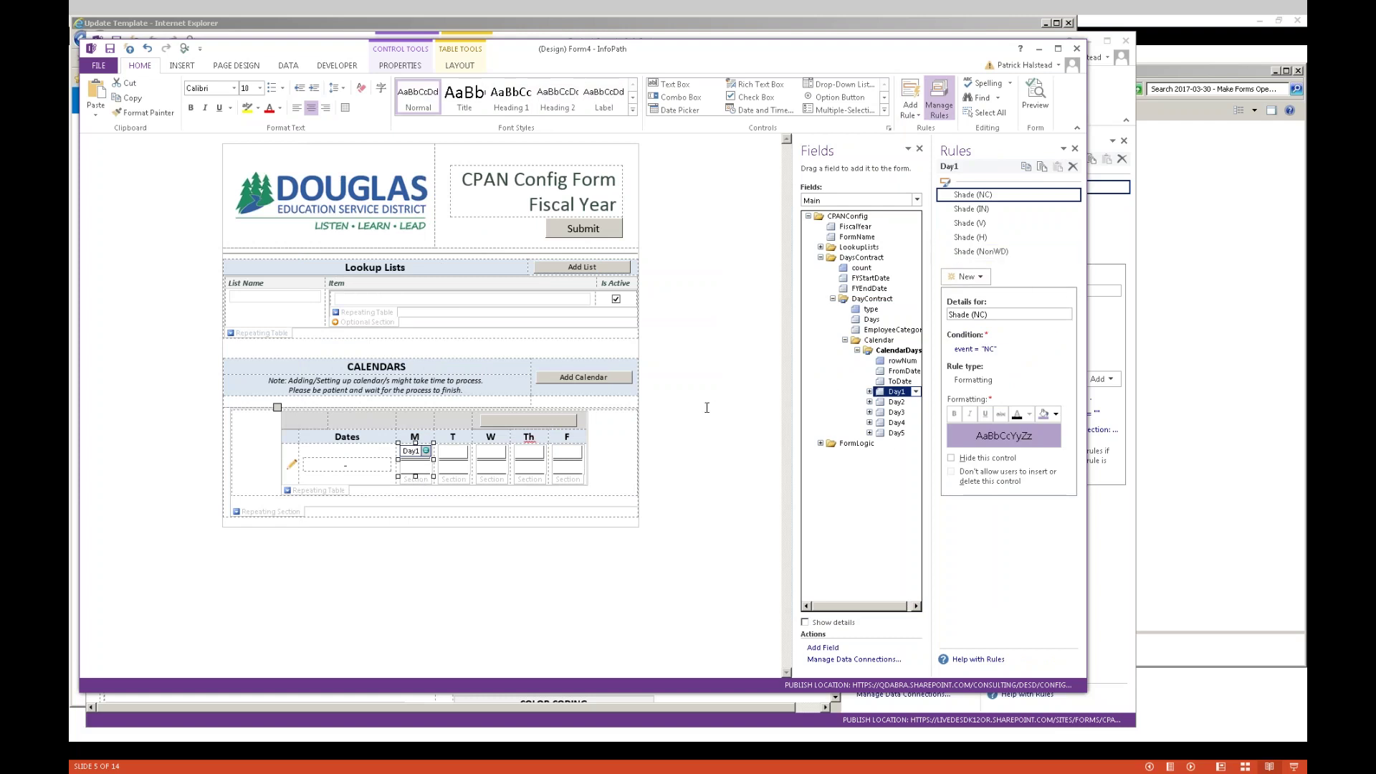
click(344, 496)
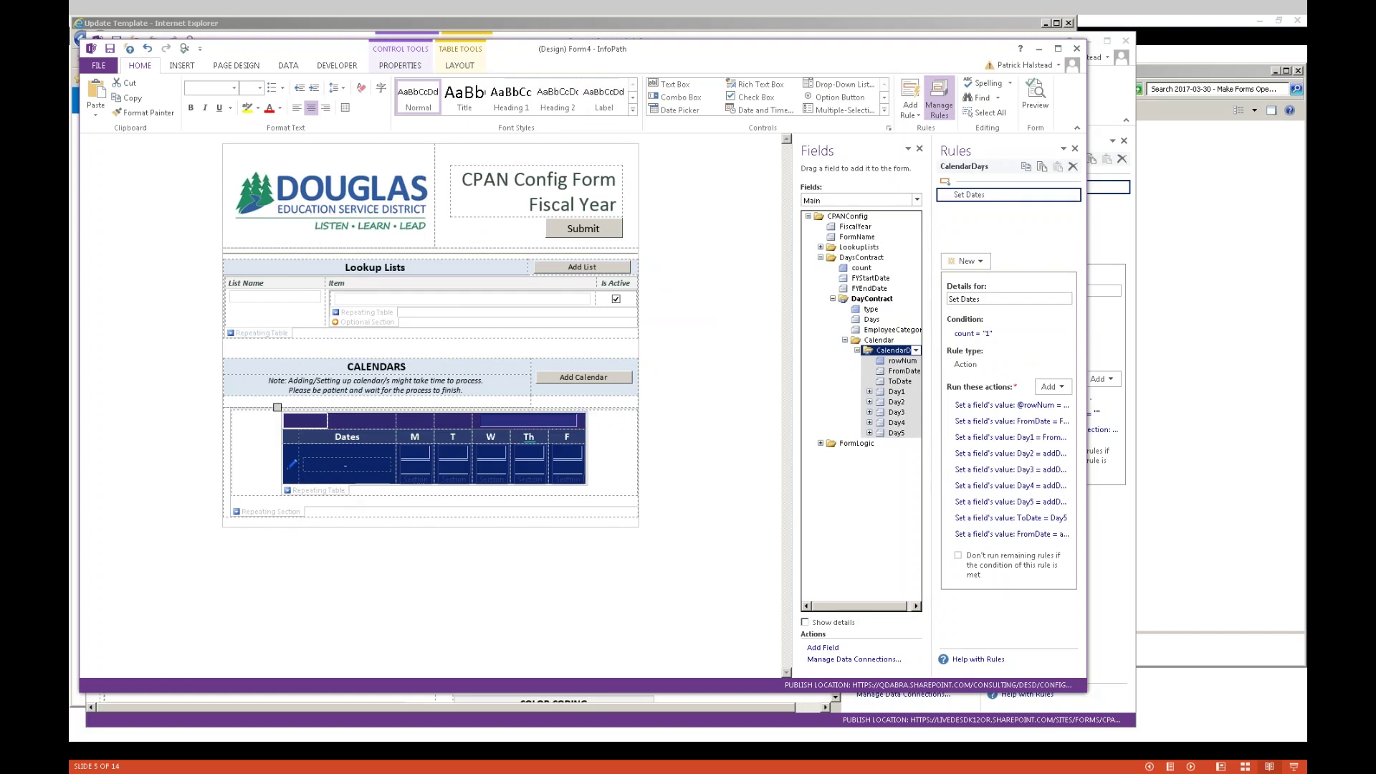
click(321, 473)
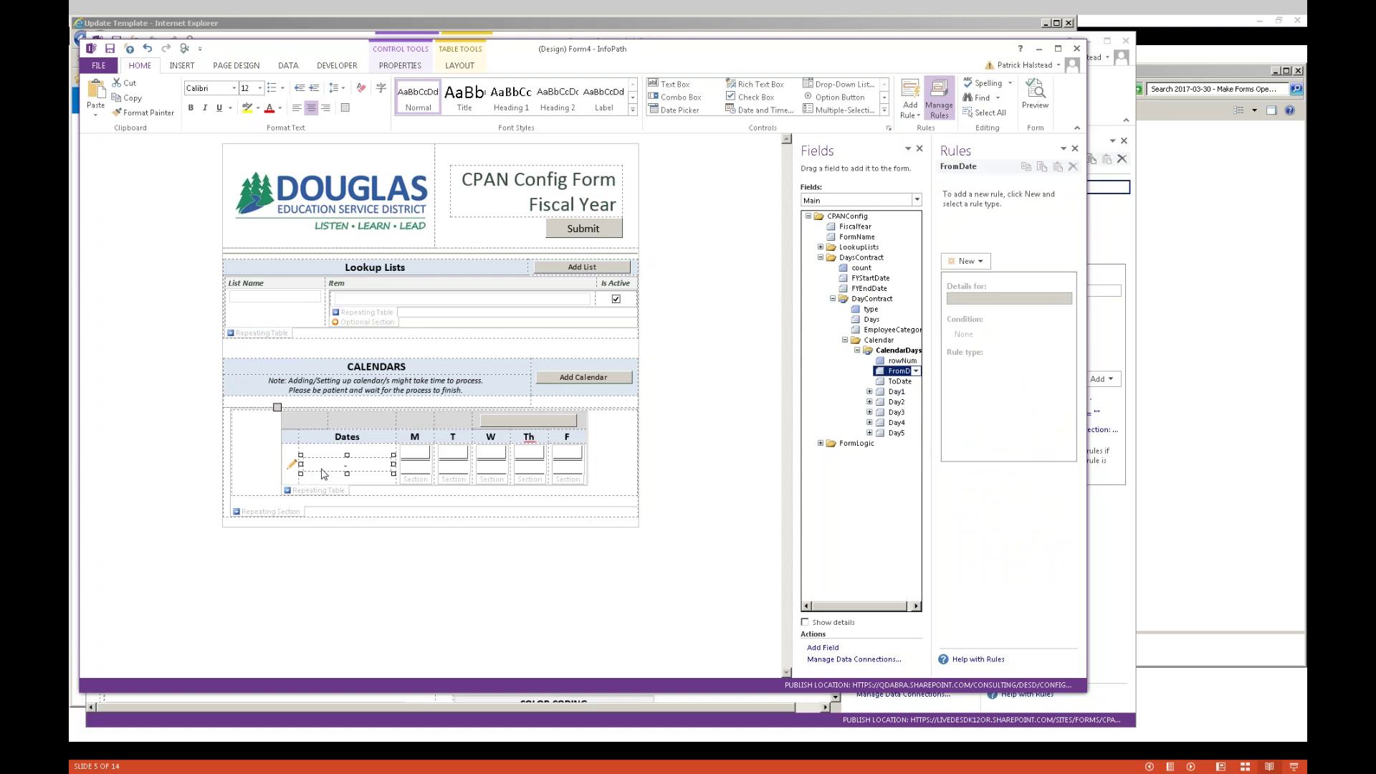
Compare the hide rules and conditions of the Monday column's button with those of the calculated value beneath it
click(422, 460)
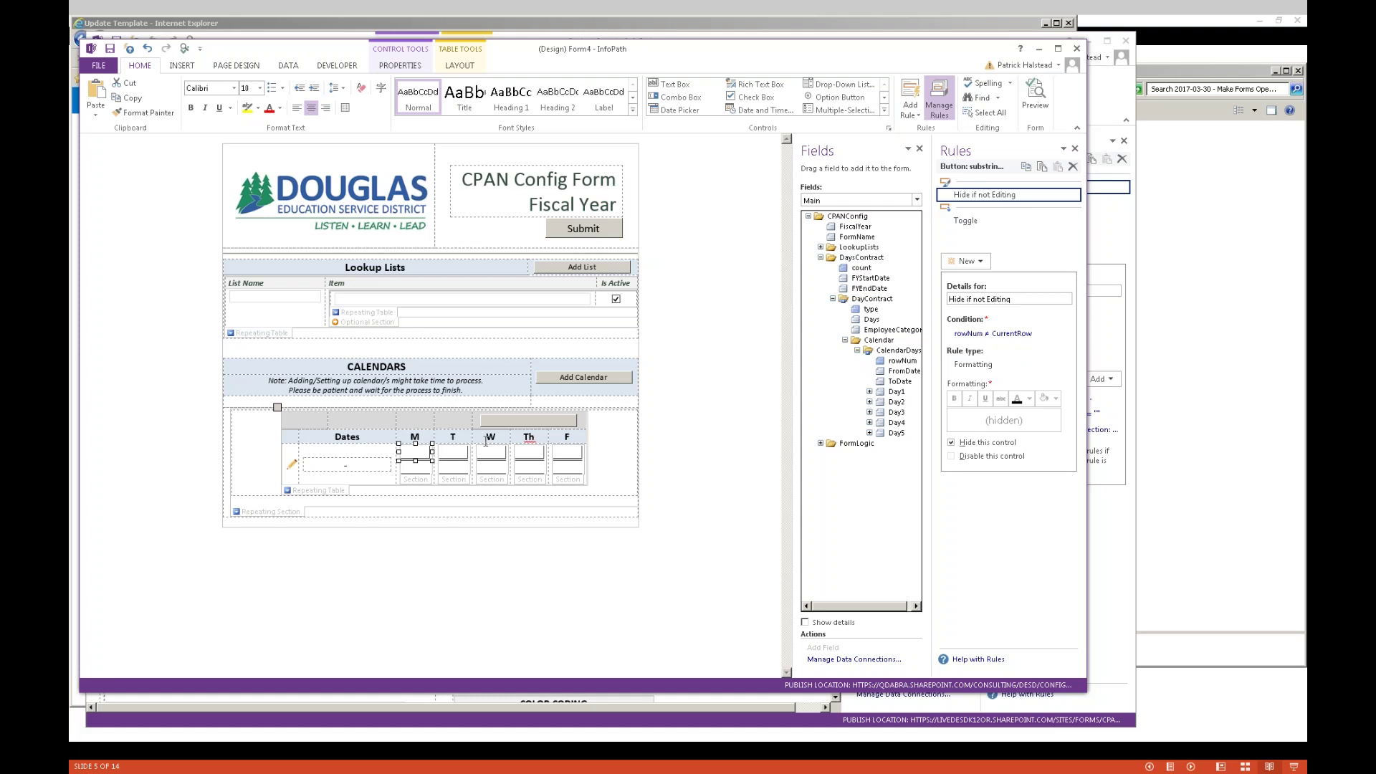
click(421, 468)
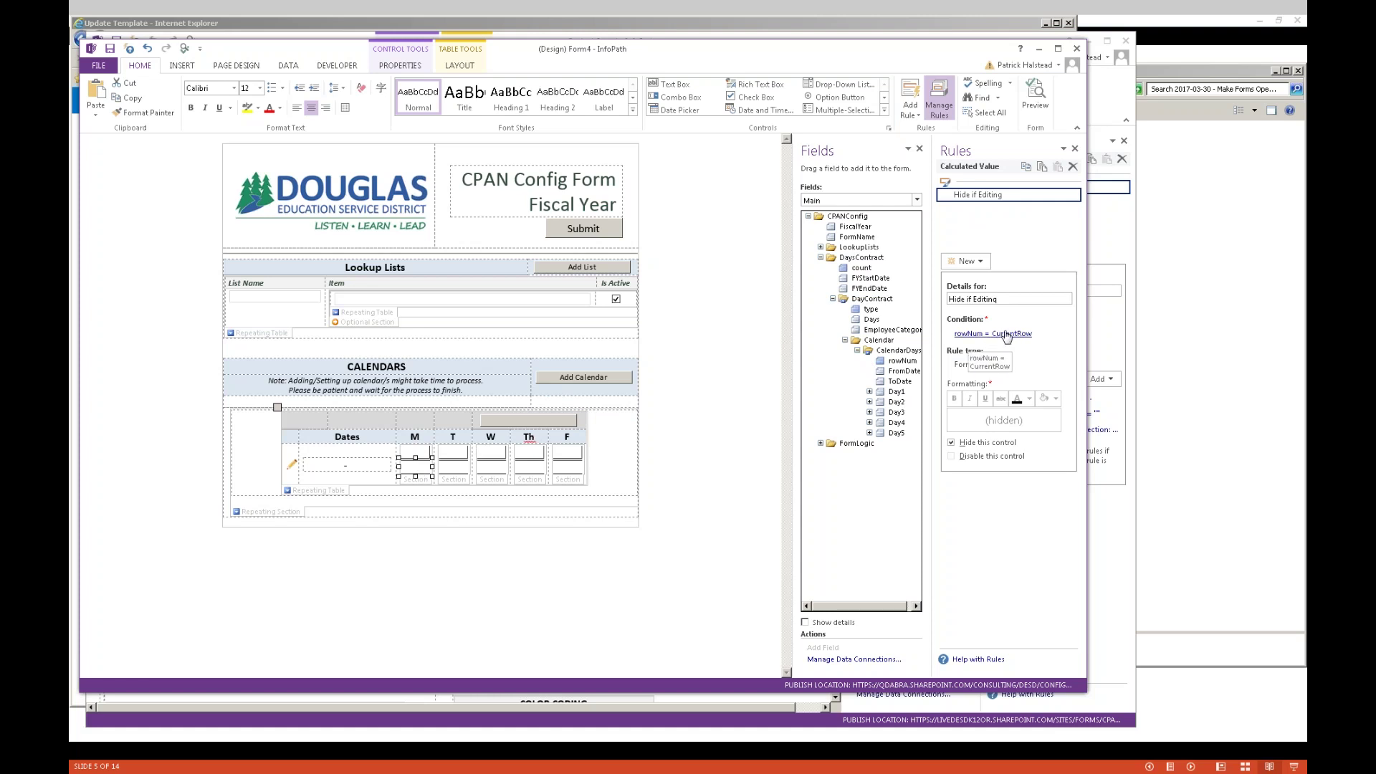
right_click(461, 472)
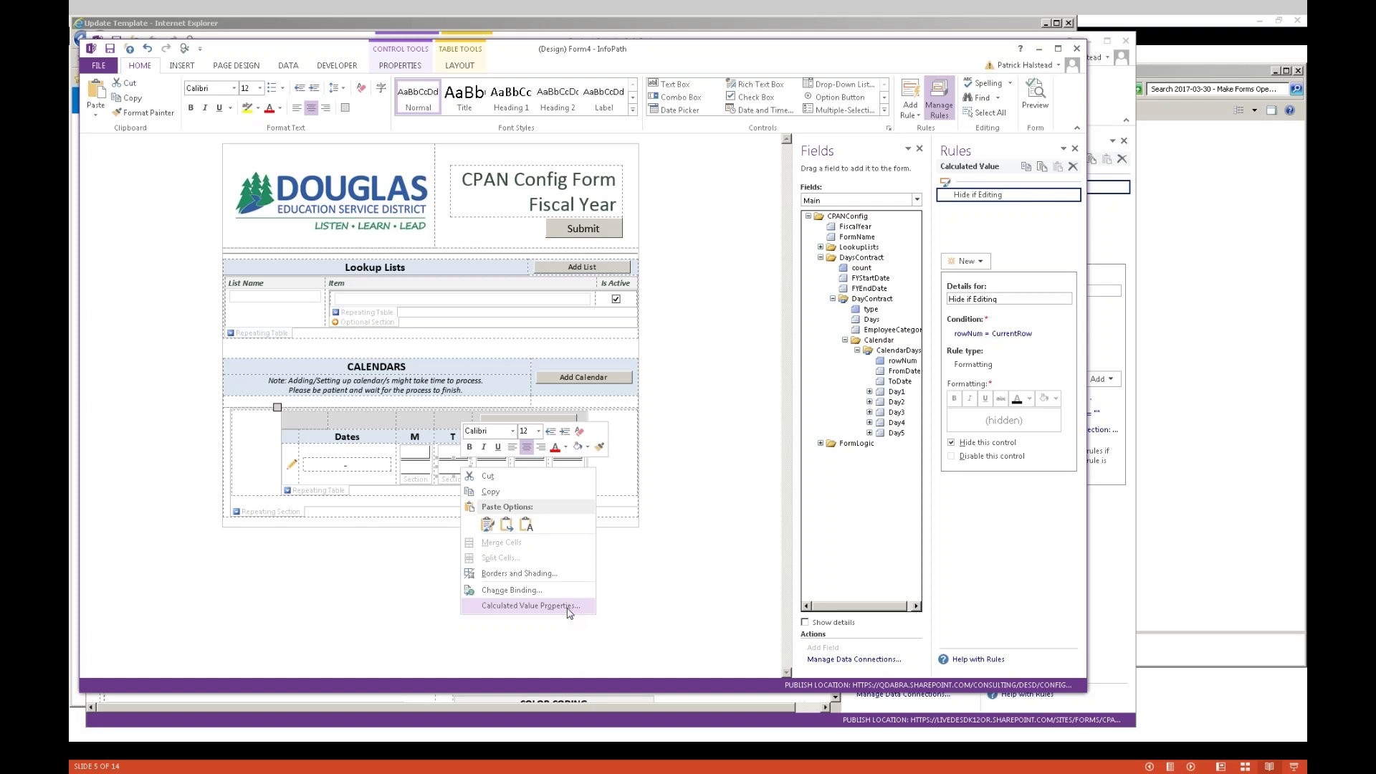
key(Escape)
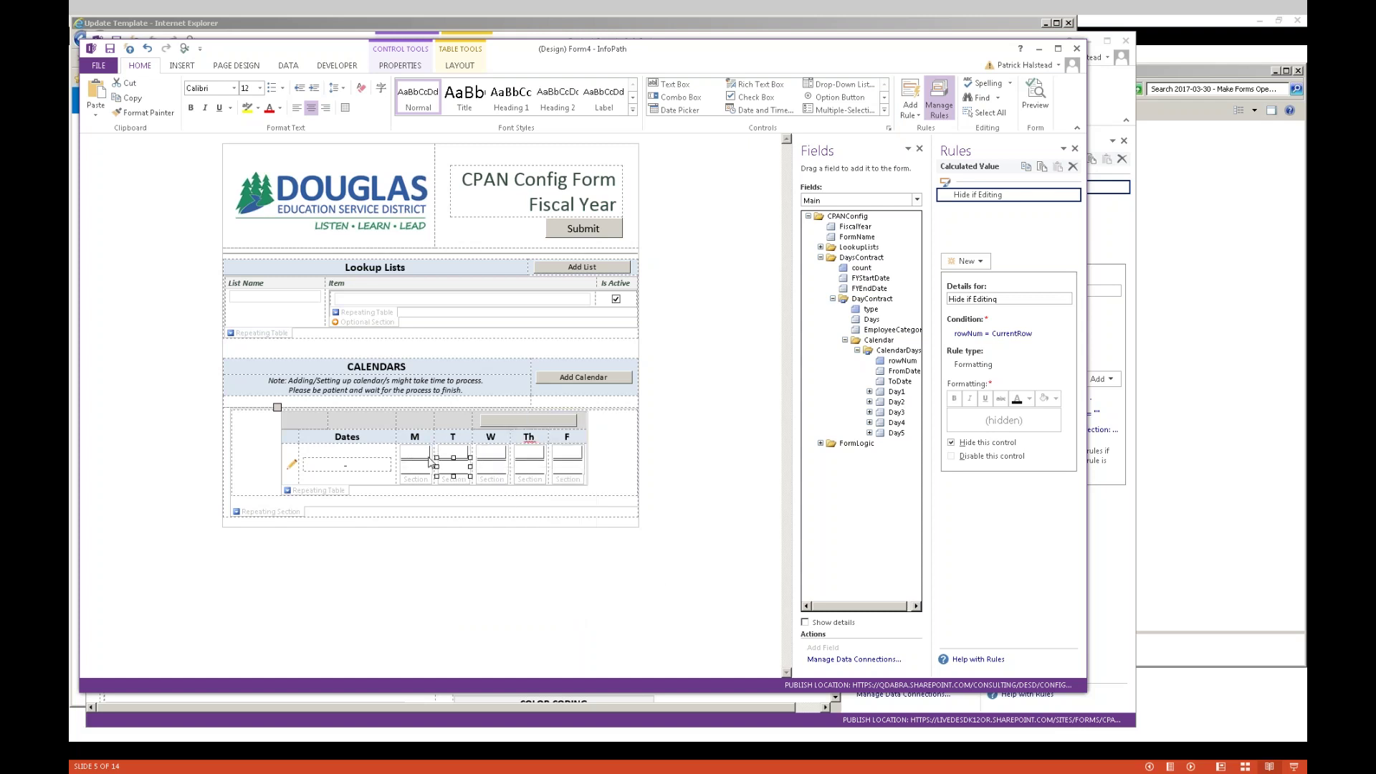
click(422, 460)
click(422, 471)
click(420, 453)
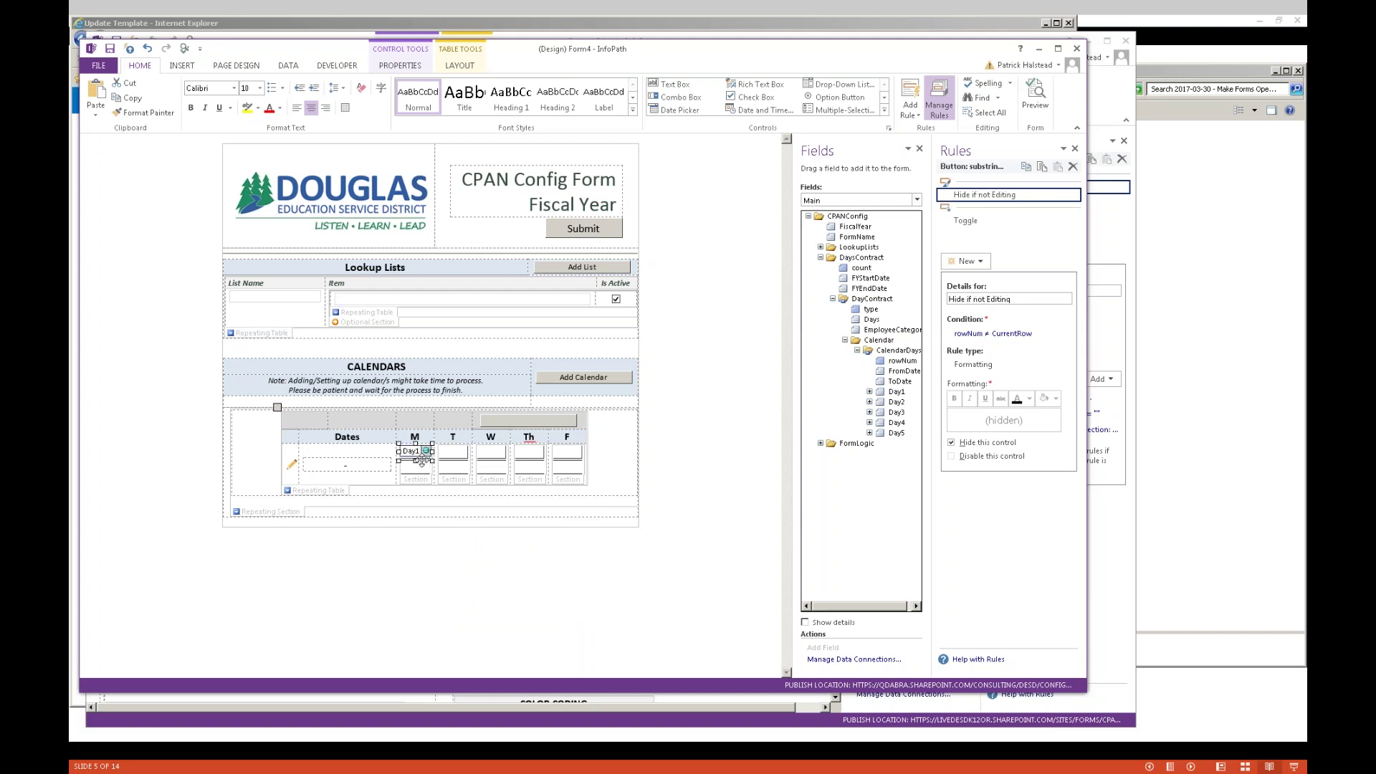
click(423, 470)
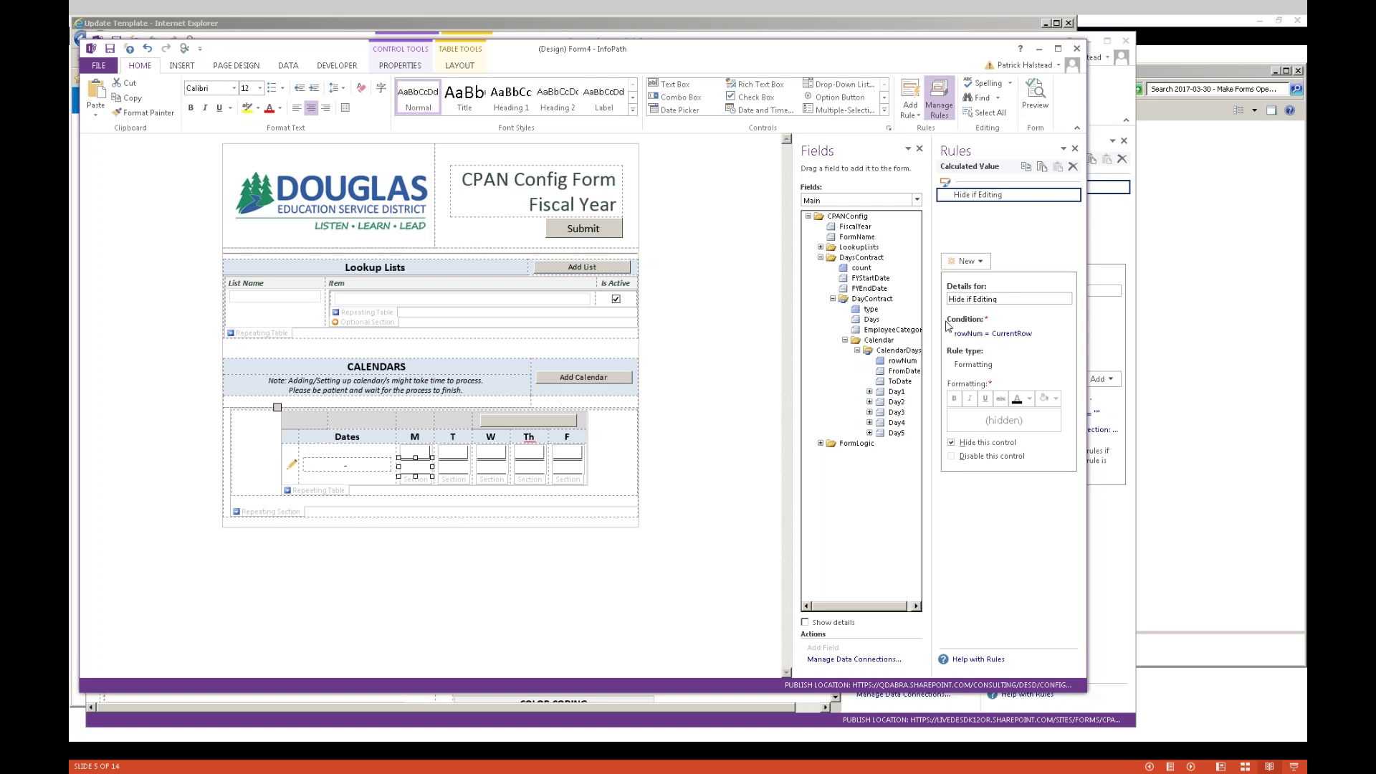
Switch to the PowerPoint slide show and advance to the slide "3. Use rules instead of default values"
key(alt+Tab)
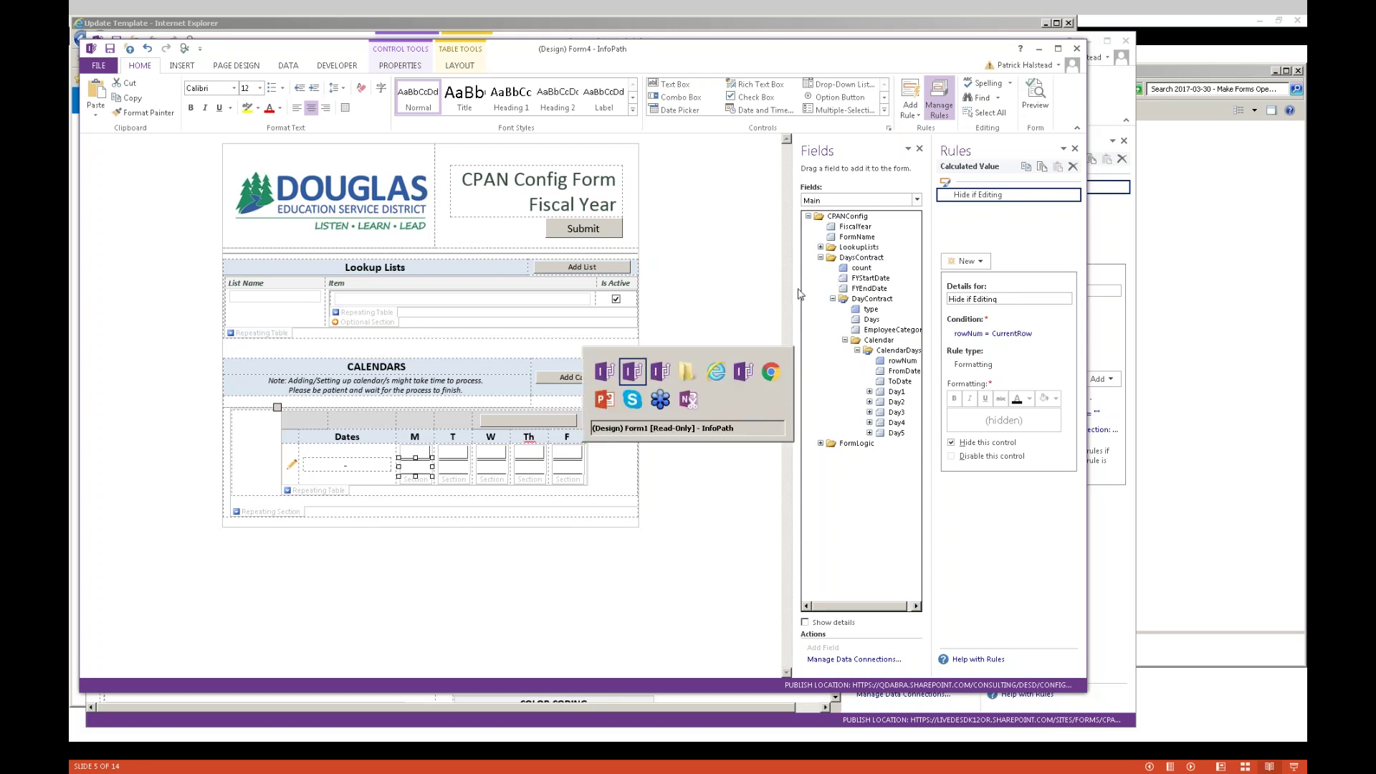
key(alt+Tab)
key(alt+Tab)
key(alt+Tab)
key(alt+Tab)
key(alt+Tab)
key(alt+Tab)
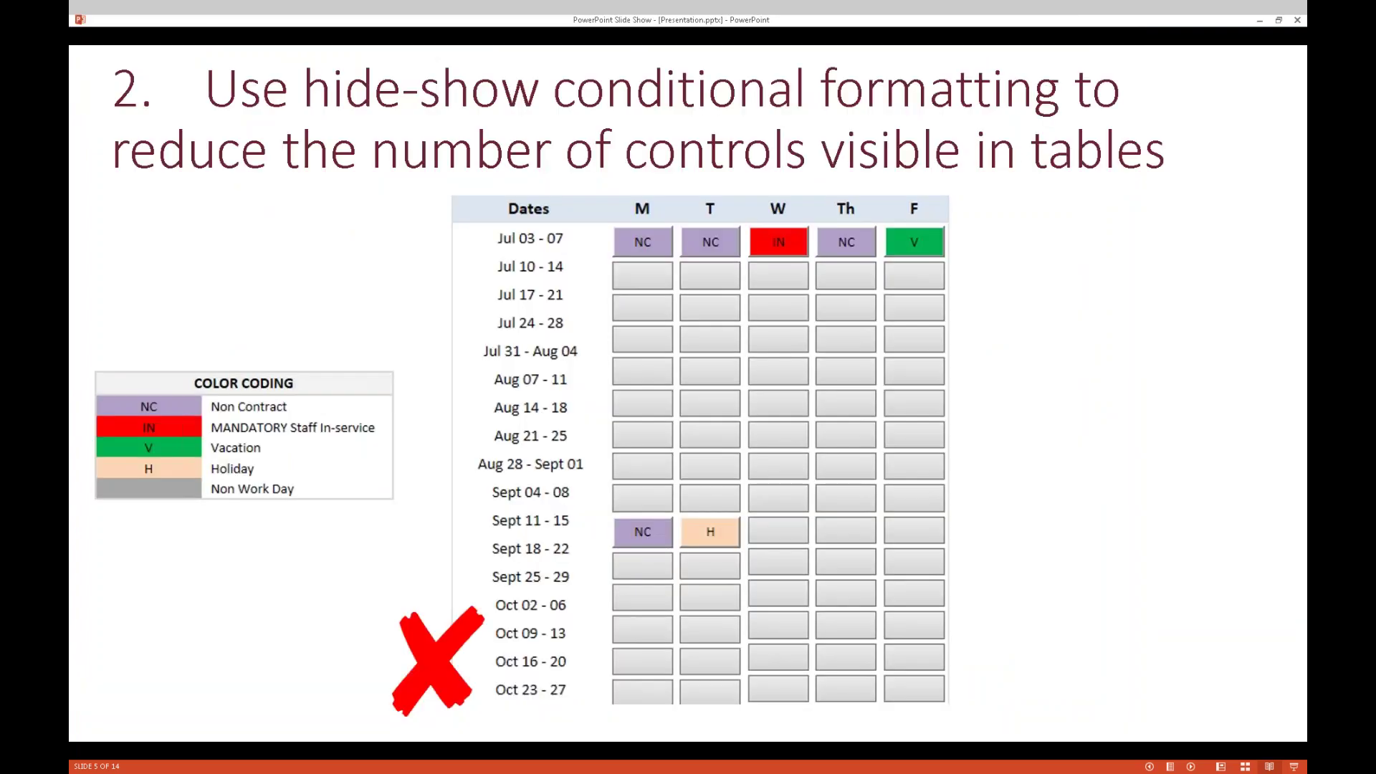
key(Right)
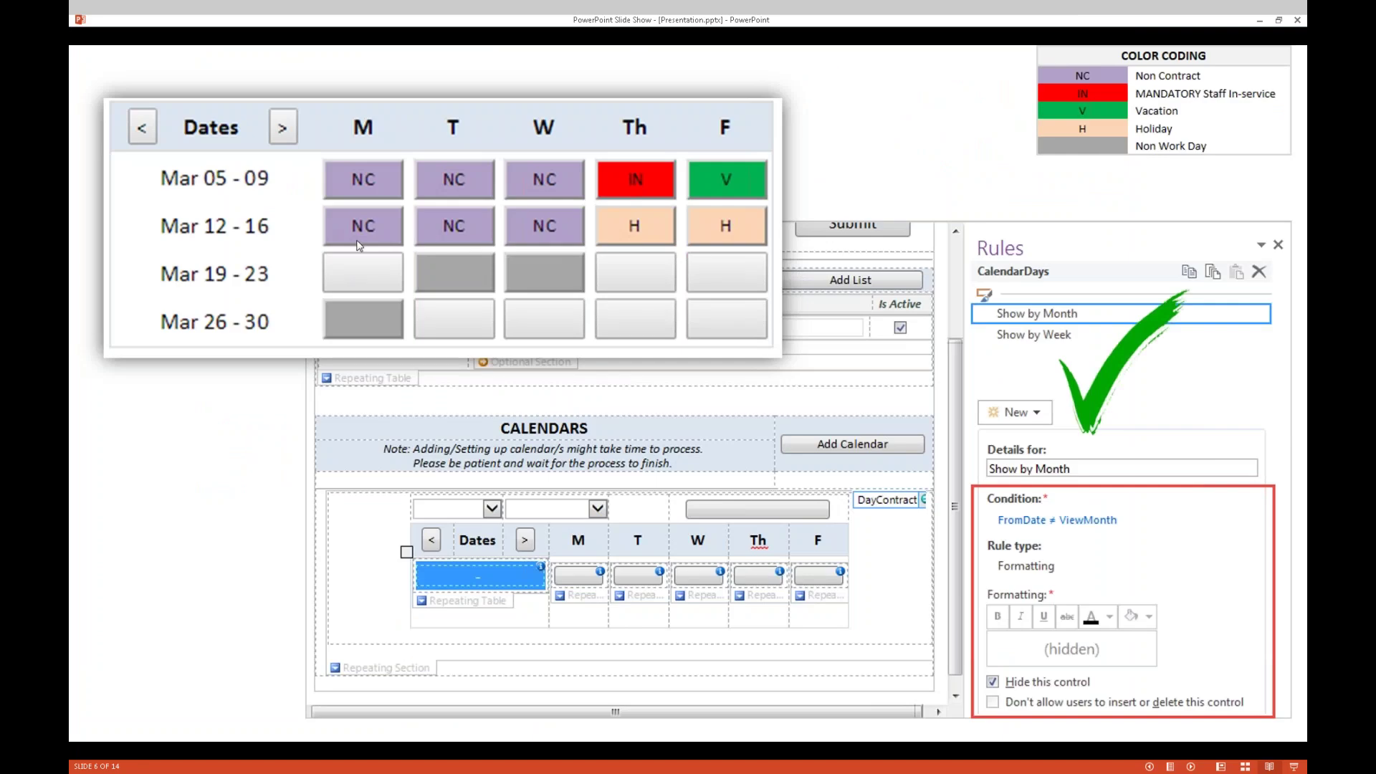
key(Right)
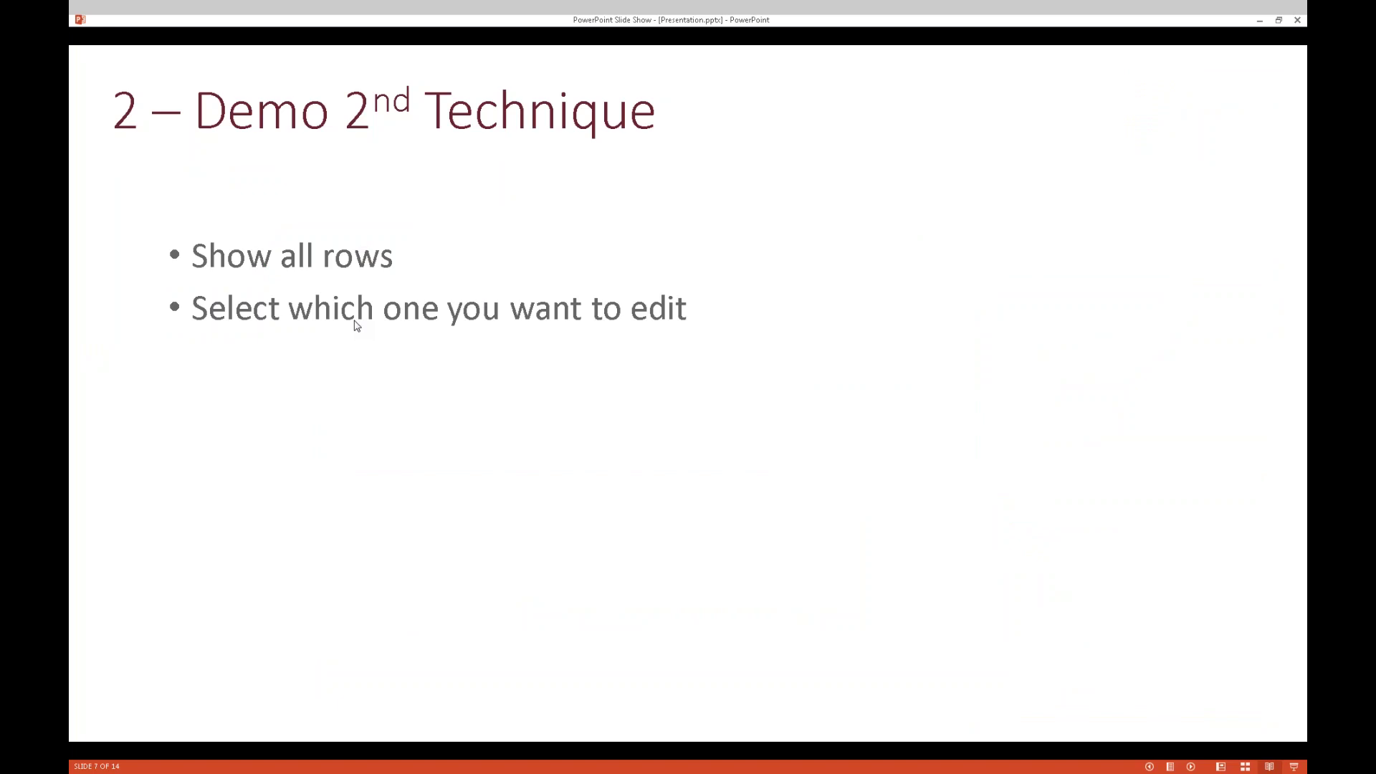
key(Right)
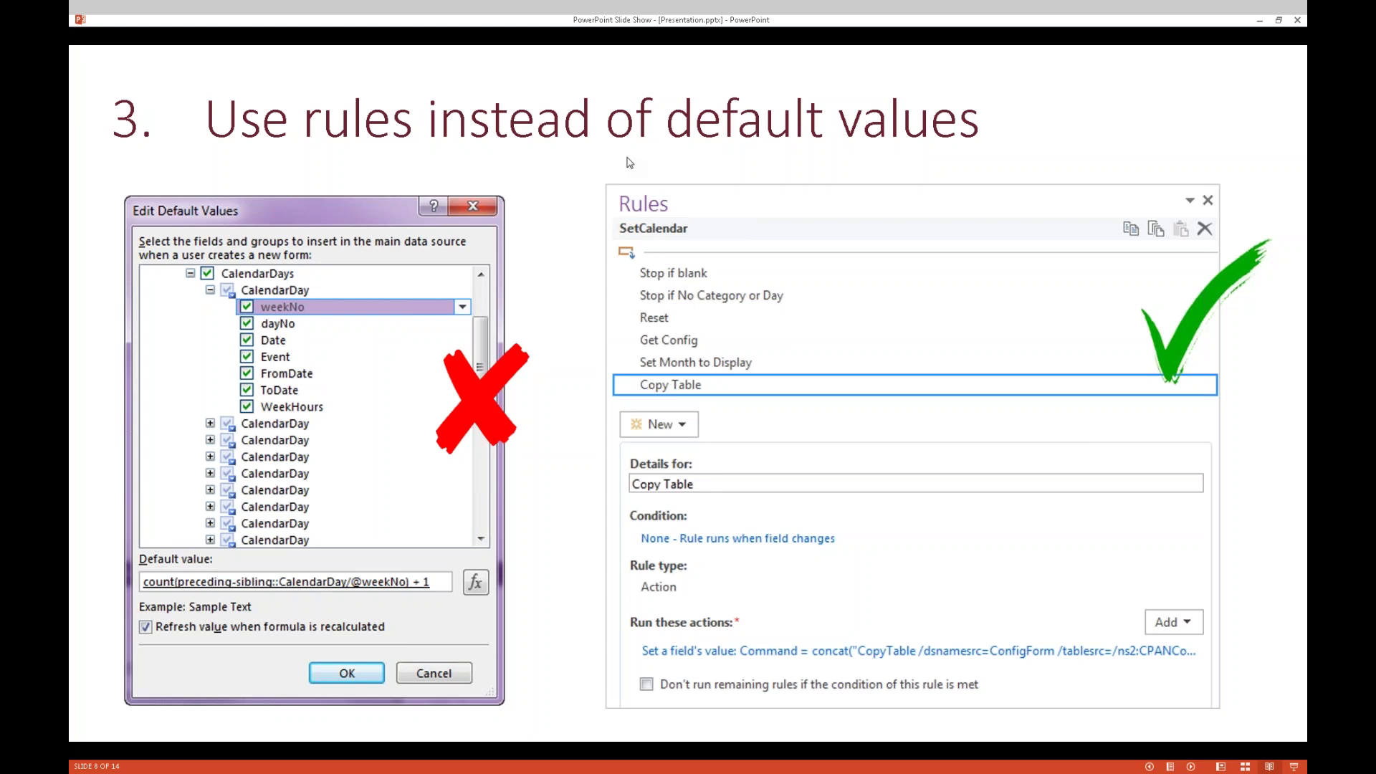
Switch back to the InfoPath config form design and inspect the XPath formula and event field behind Monday's calculated value
key(alt+Tab)
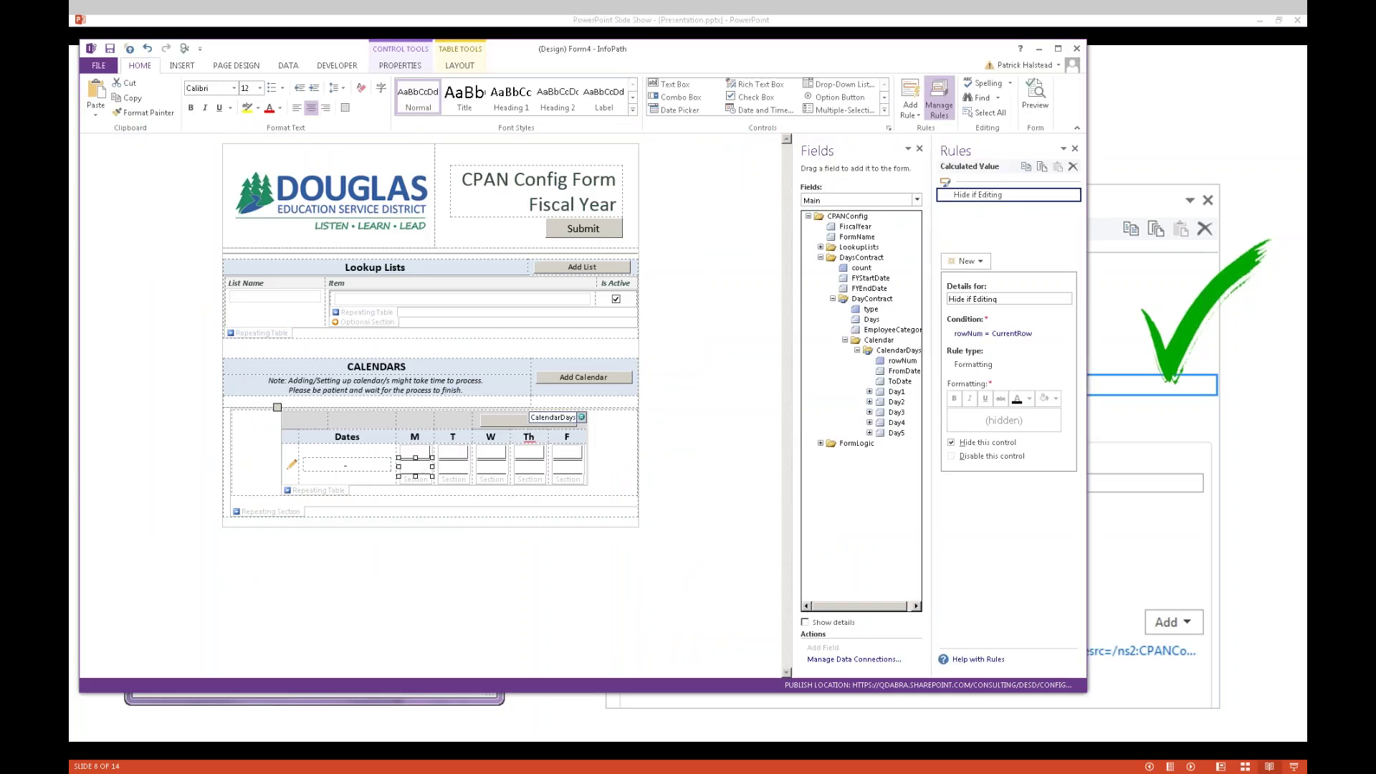
click(423, 452)
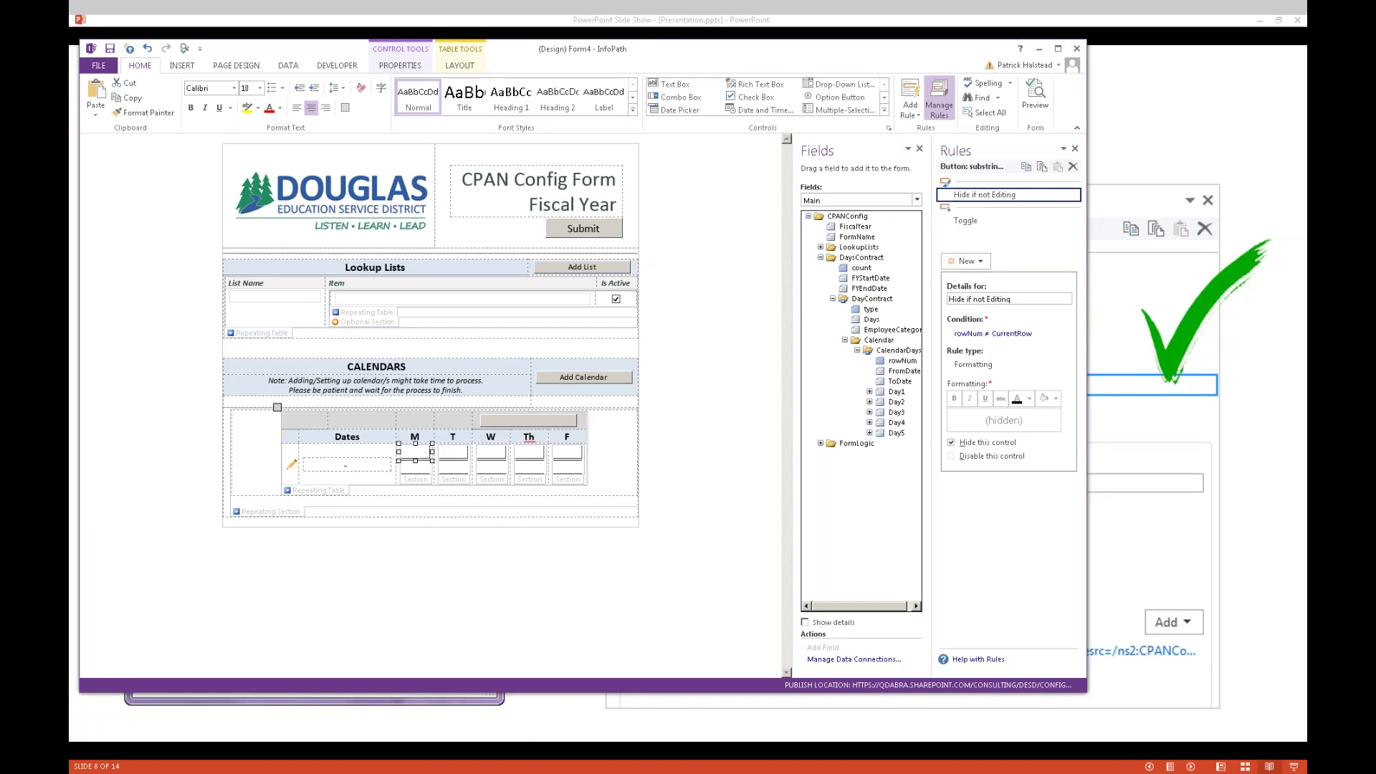
click(425, 472)
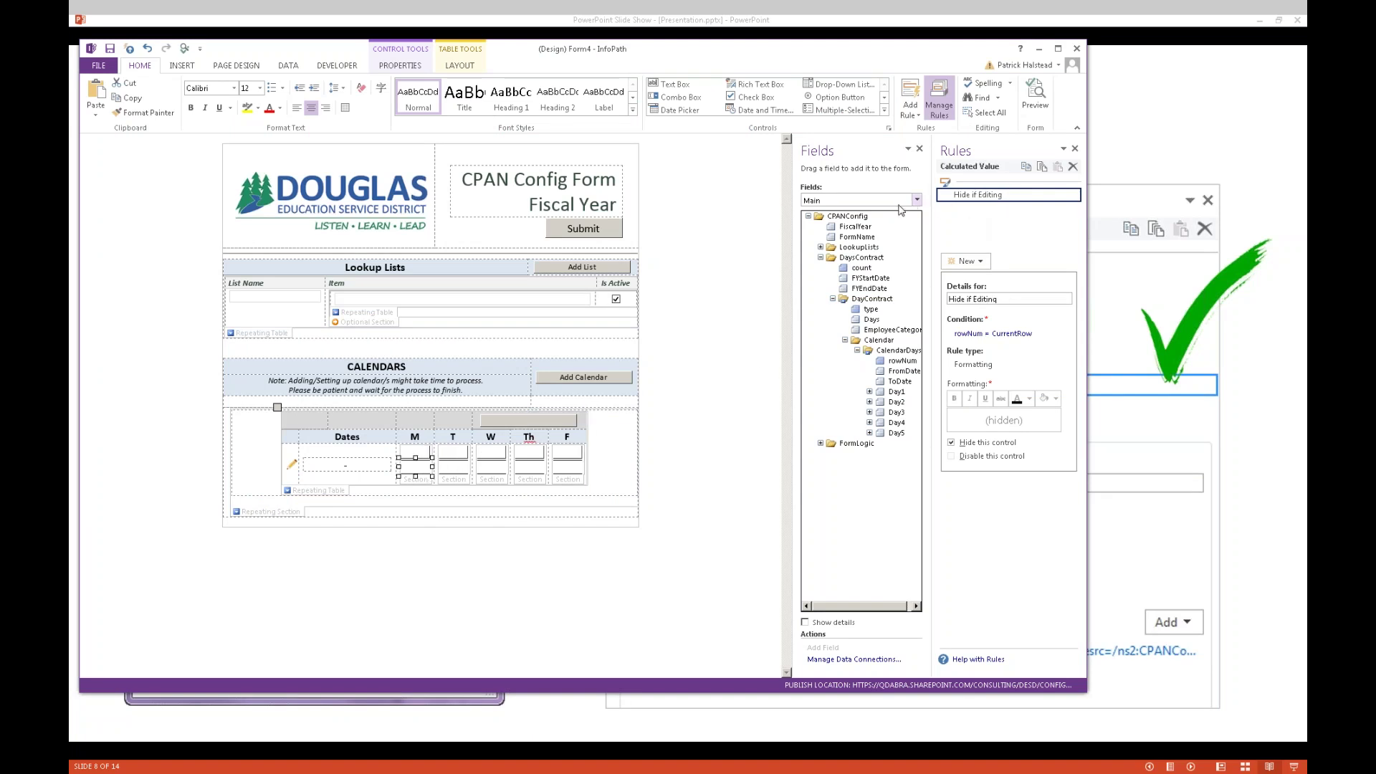
right_click(422, 467)
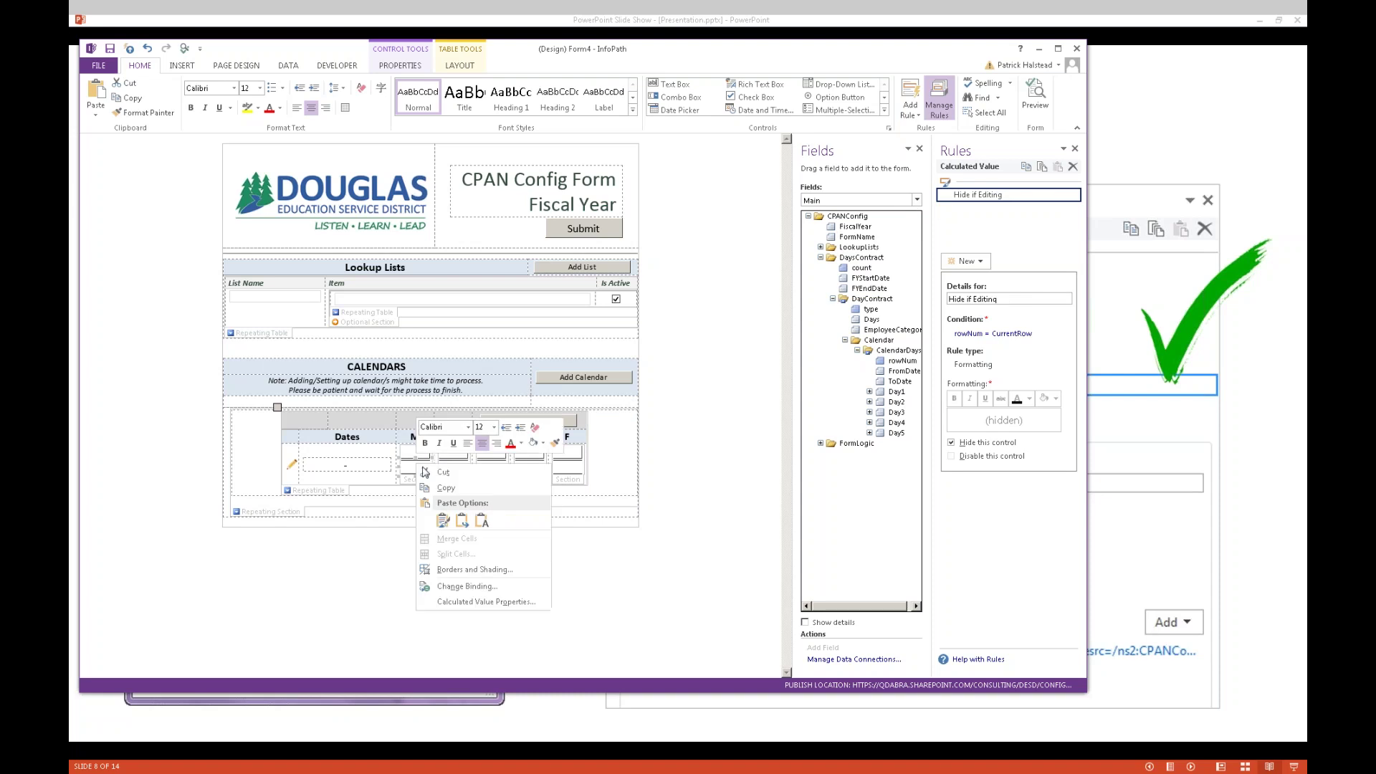
click(478, 602)
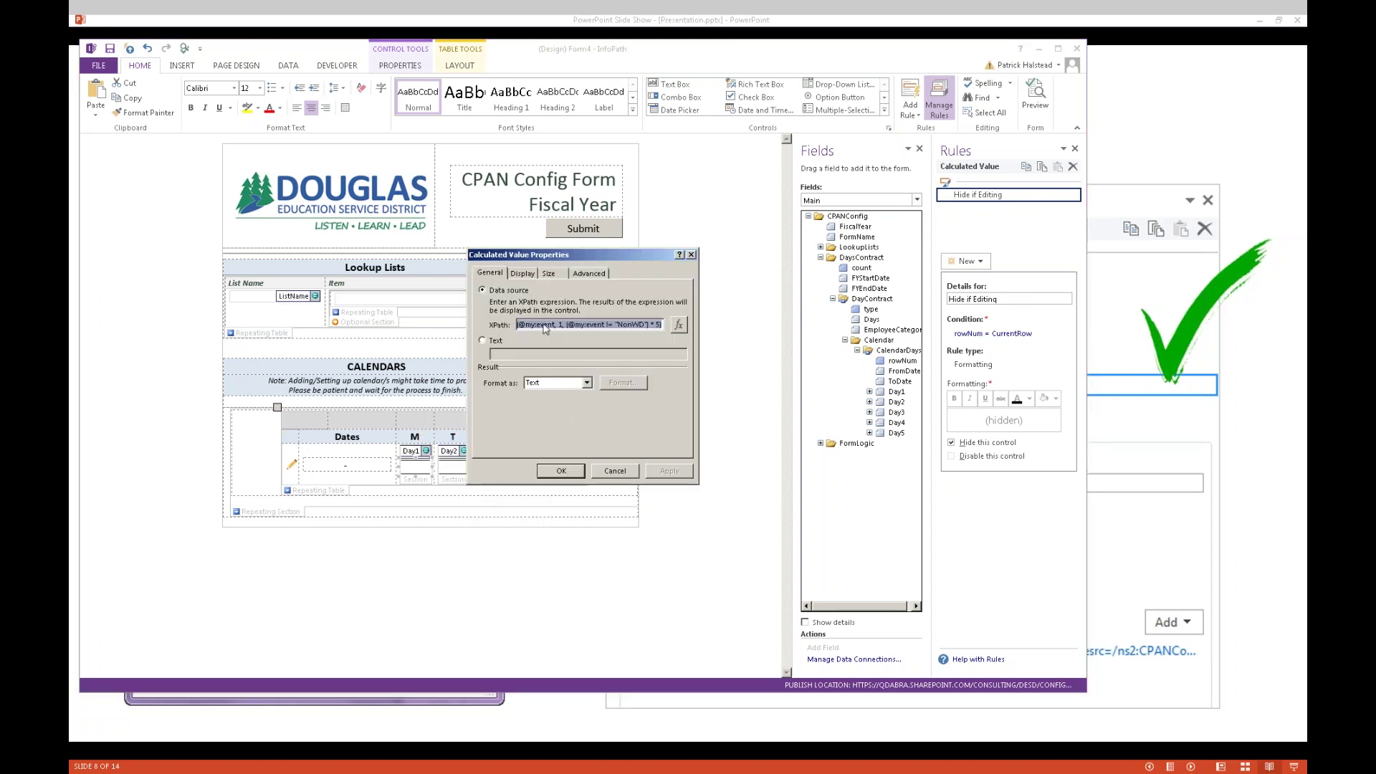
click(679, 327)
double_click(446, 327)
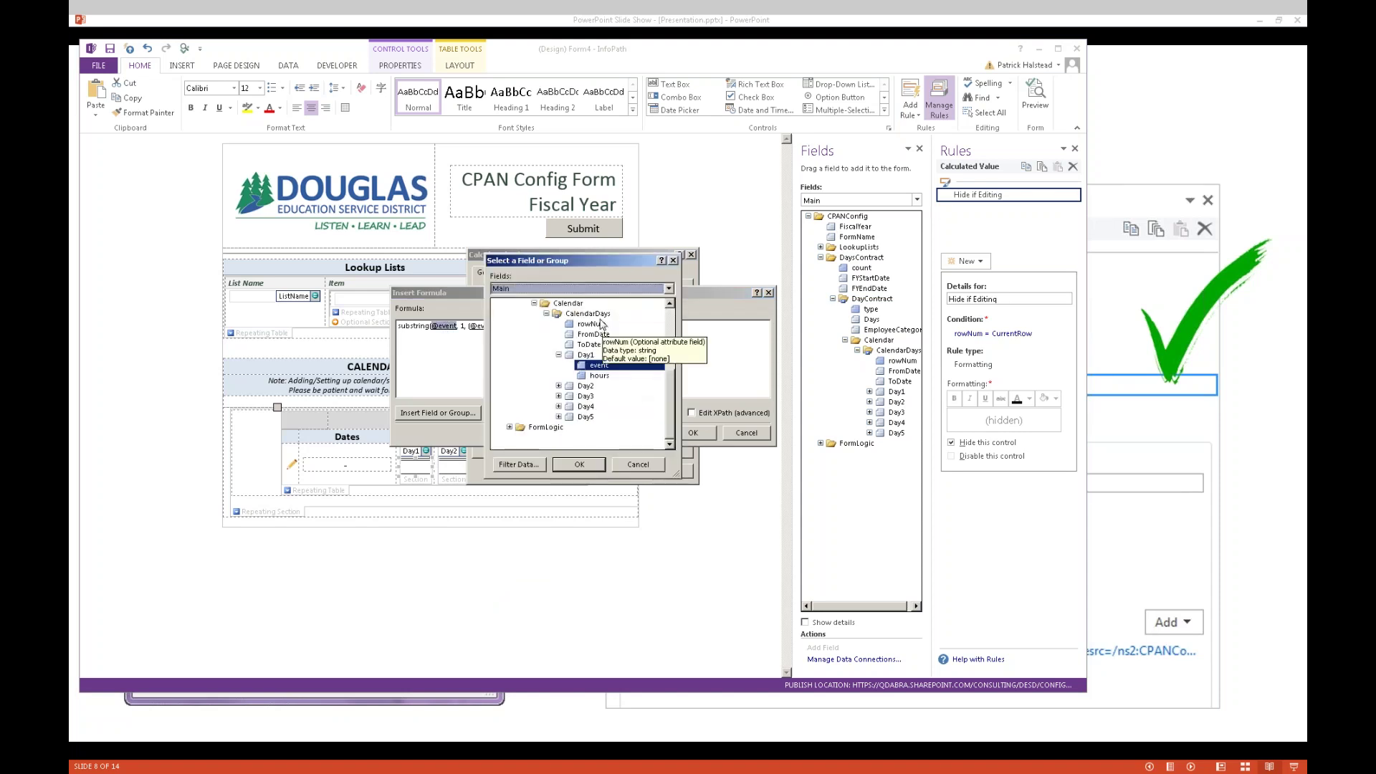
key(Escape)
key(Return)
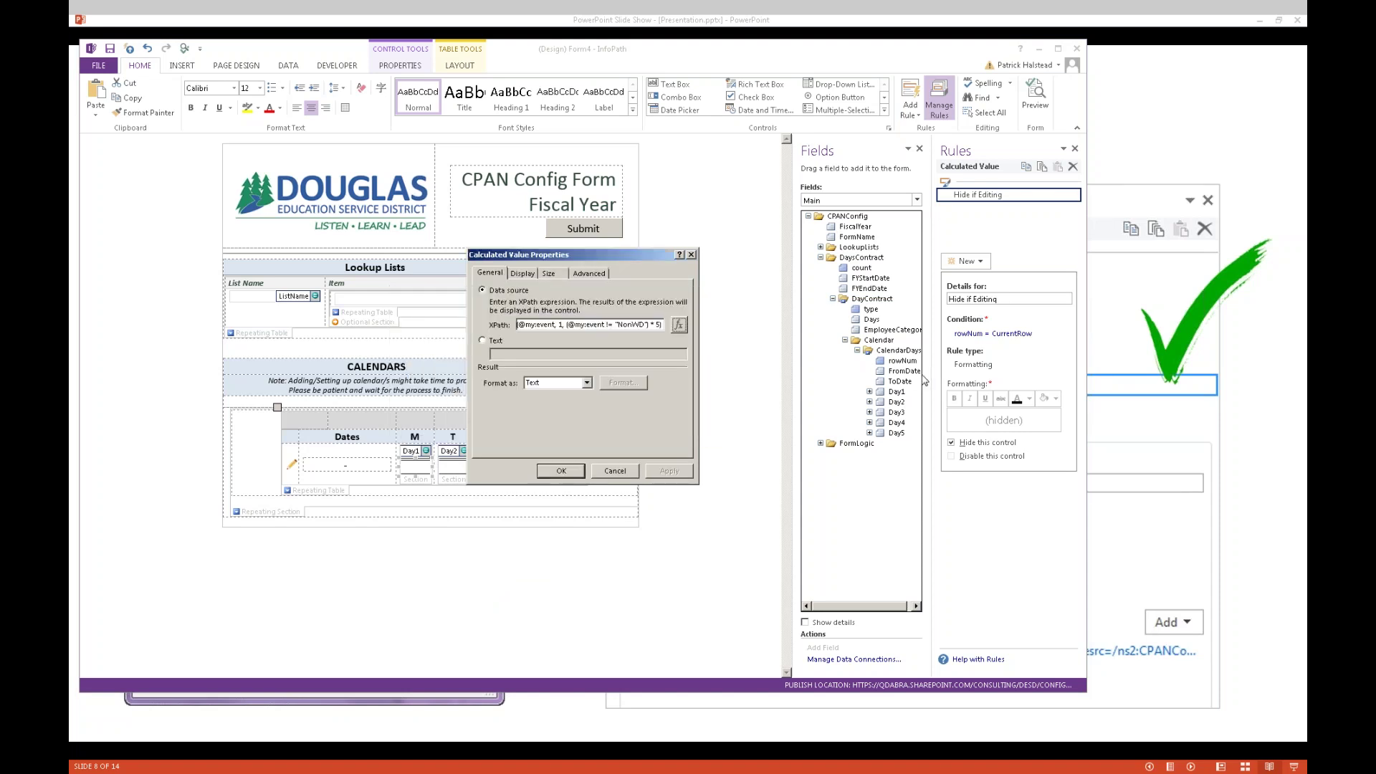
key(Return)
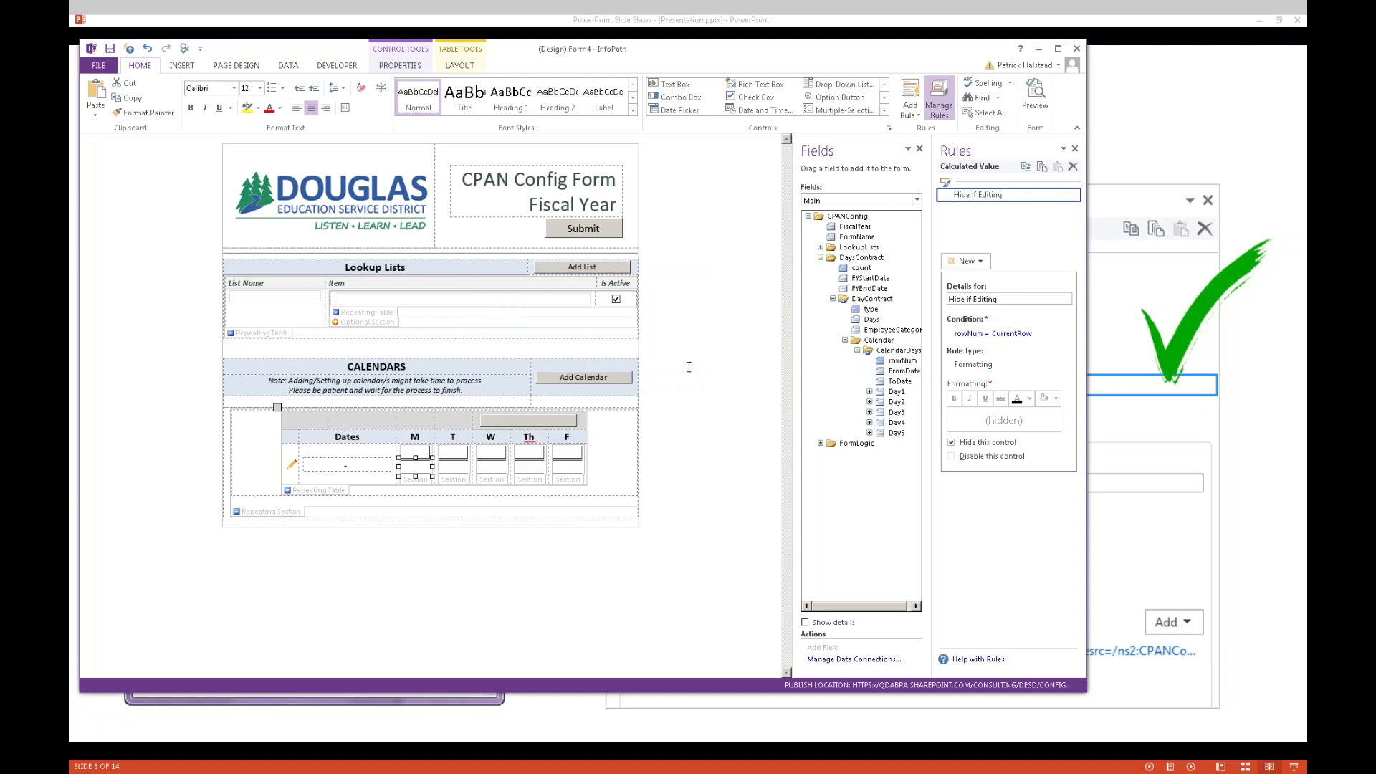
Switch to the Form1 employee calendar design and check the default value of the CalendarDay group's WeekHours field
key(alt+Tab)
key(alt+Tab)
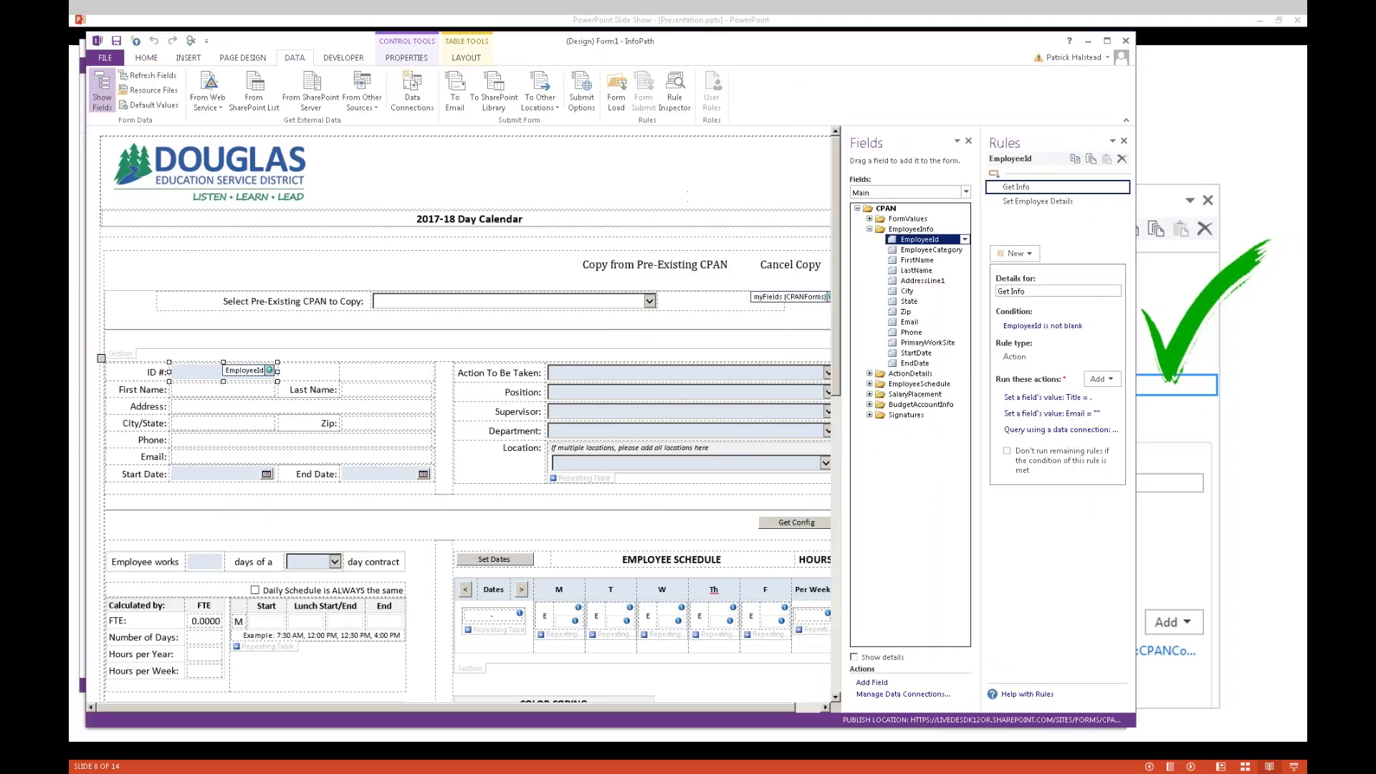
scroll(611, 327, down, 5)
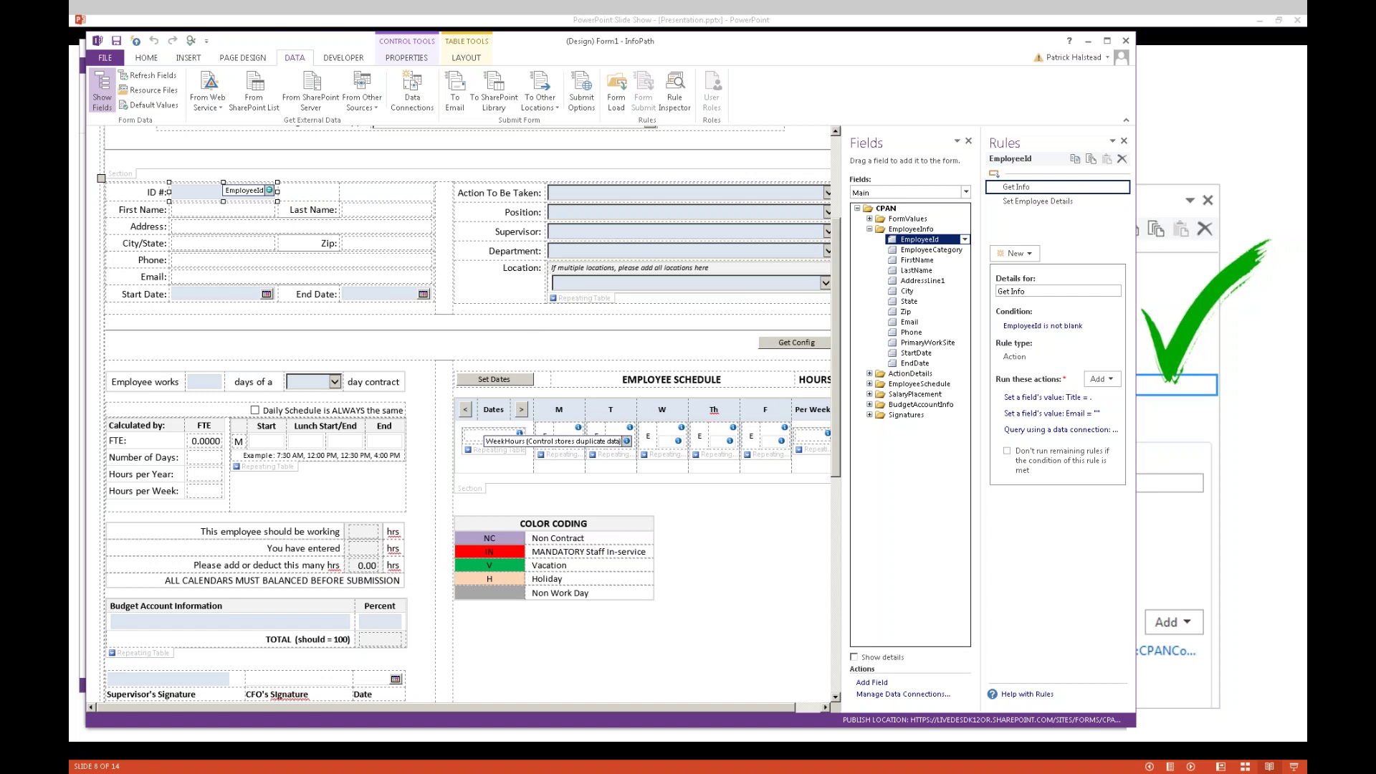
click(573, 438)
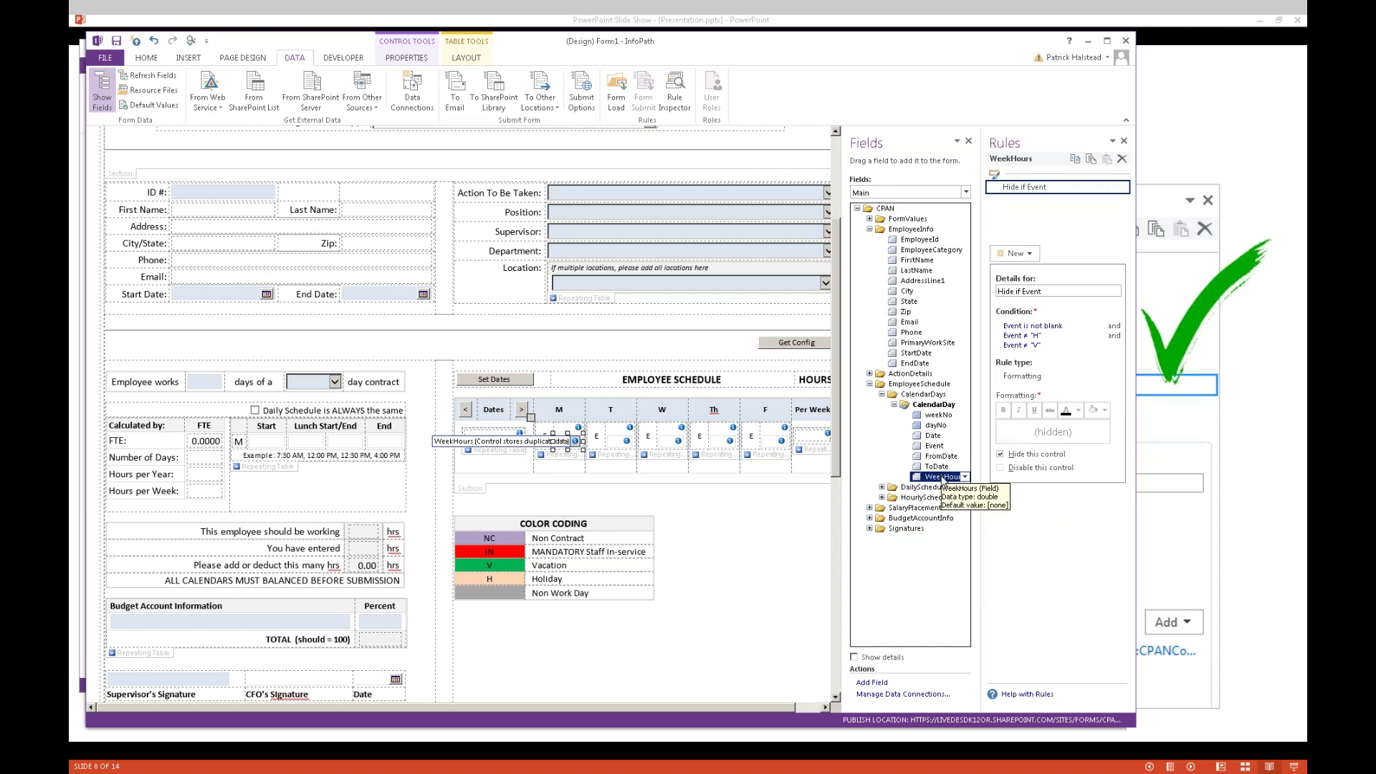
double_click(942, 478)
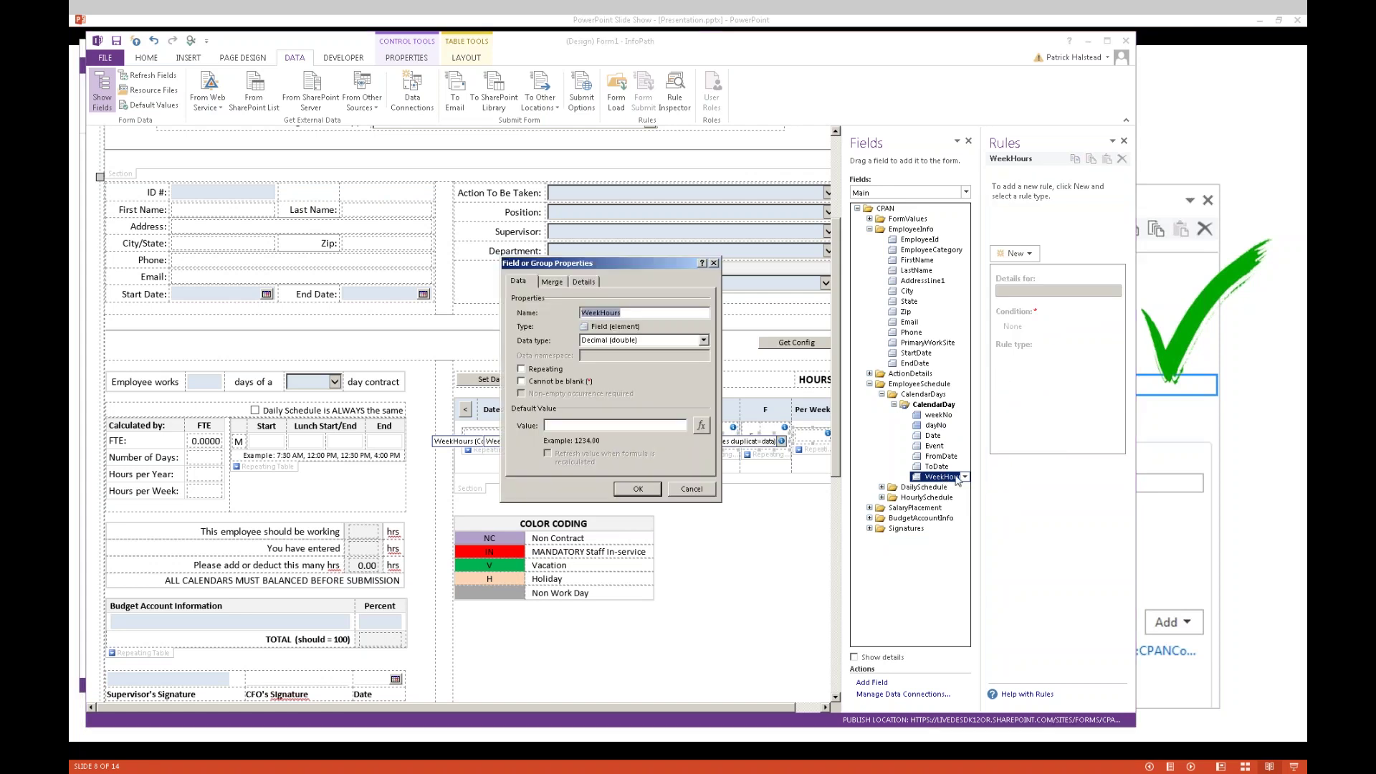
click(645, 426)
key(Return)
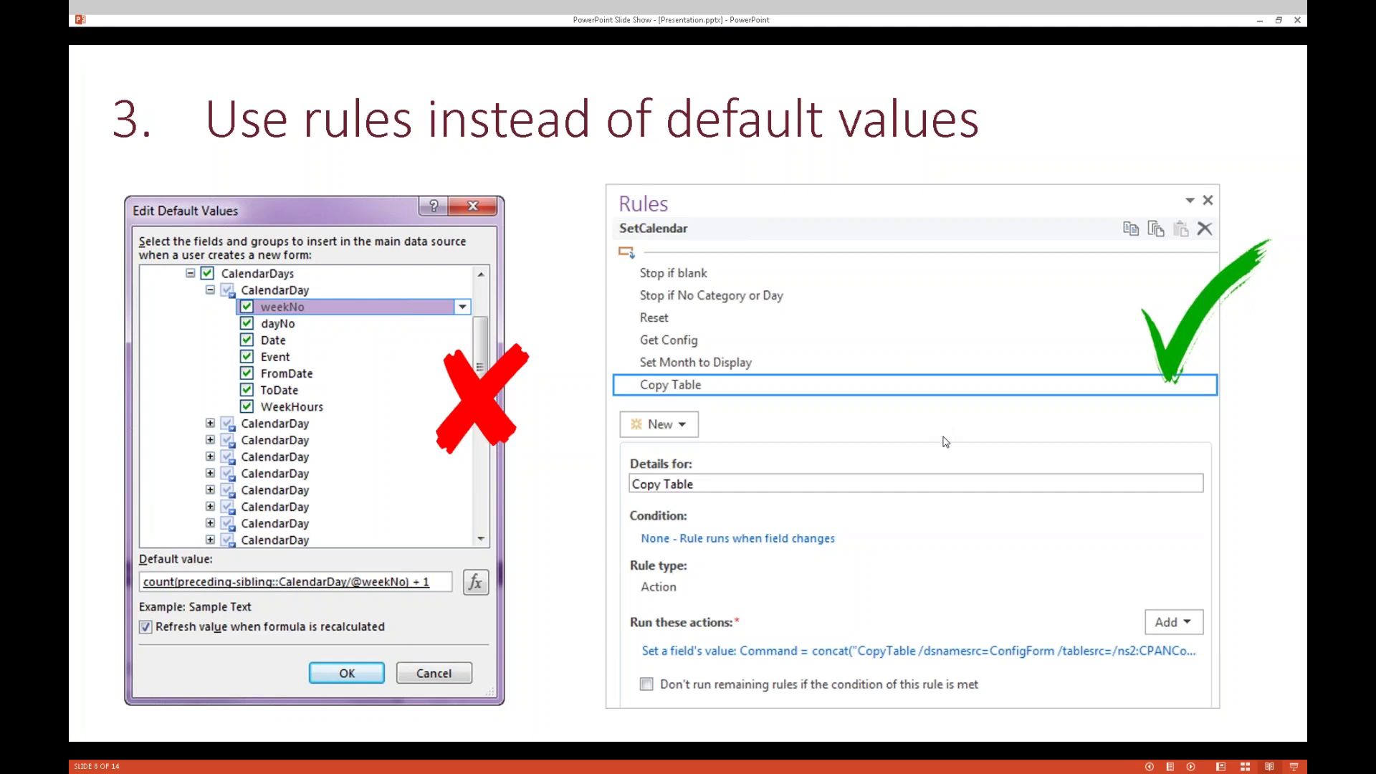
Advance the slide show to "4. Delay load data connections to improve user perception" and switch to the Manage Templates page in Chrome
click(277, 387)
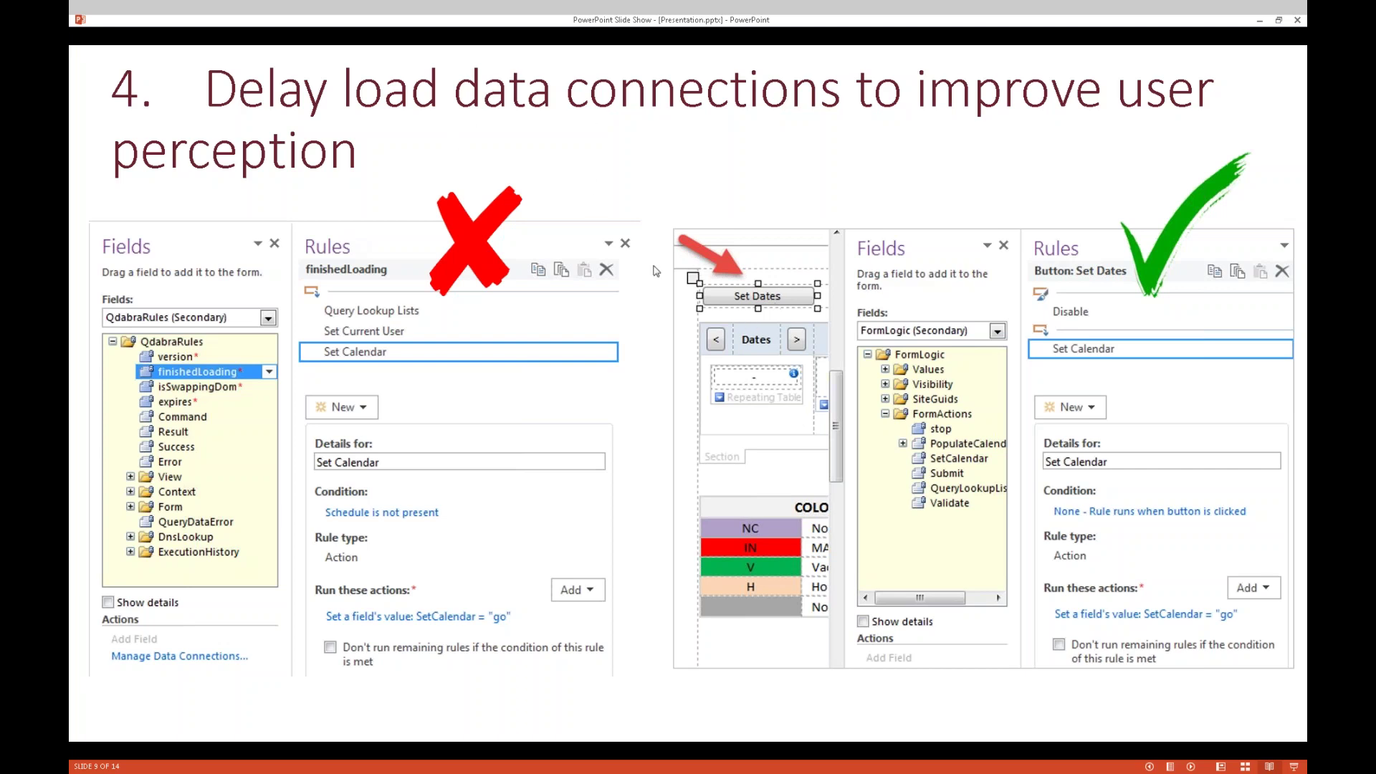
key(alt+Tab)
key(alt+Tab)
key(alt+Tab)
key(alt+Tab)
key(alt+Tab)
key(alt+Tab)
key(alt+Tab)
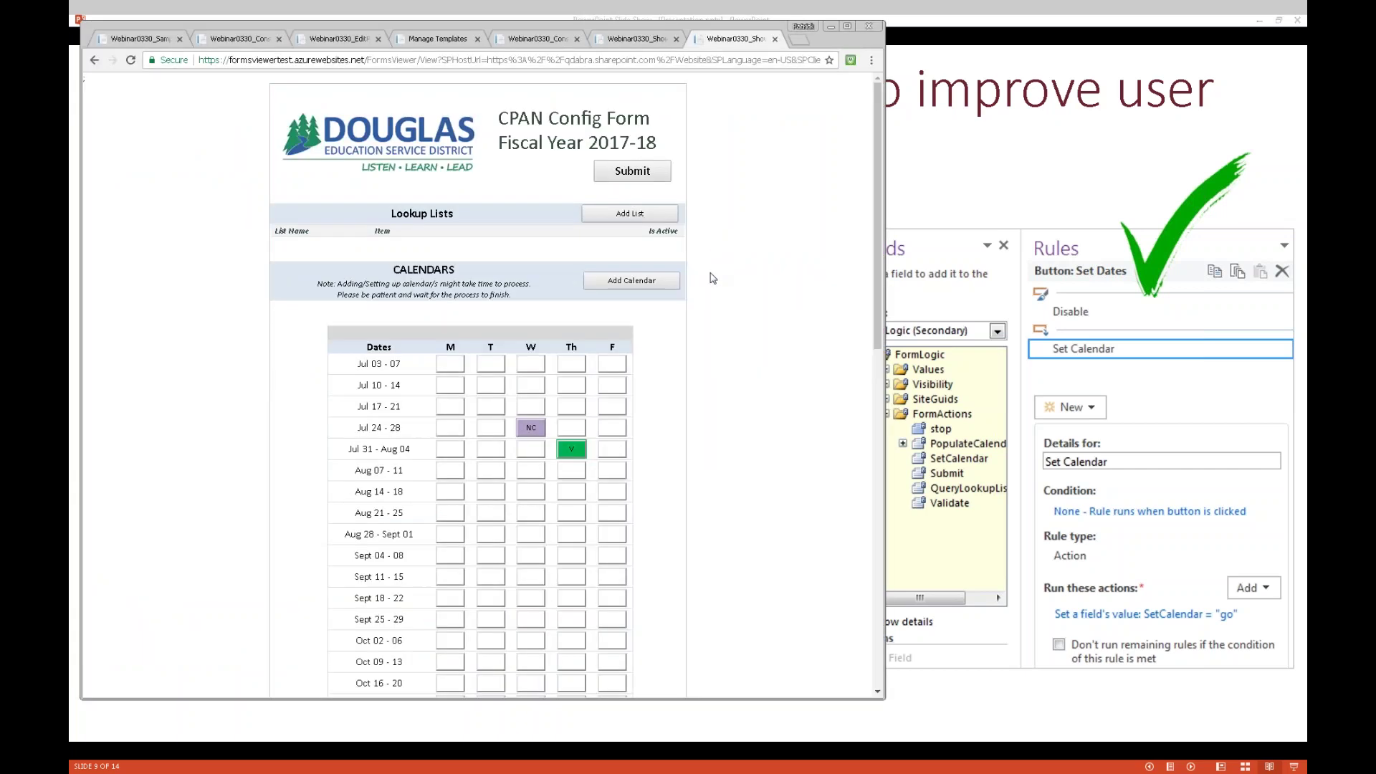
click(660, 46)
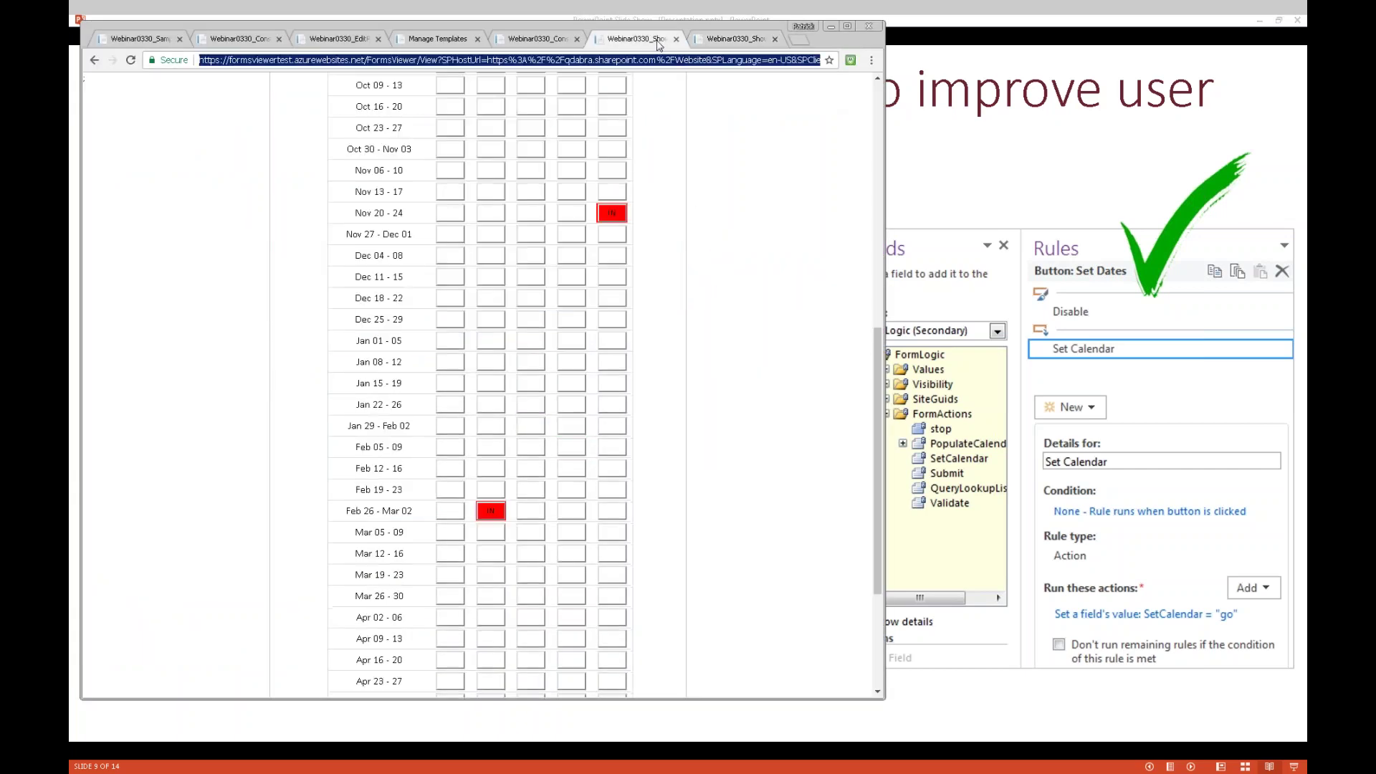
click(558, 47)
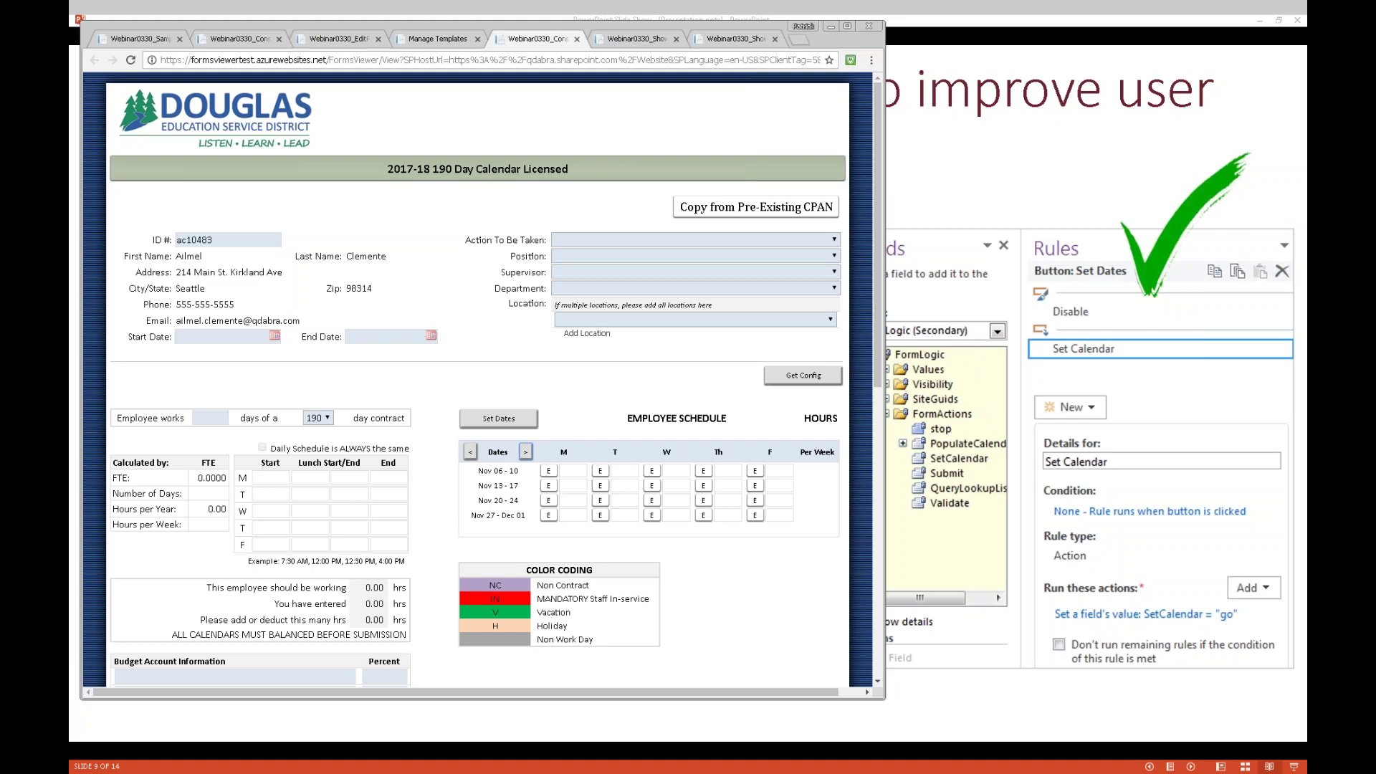
click(435, 40)
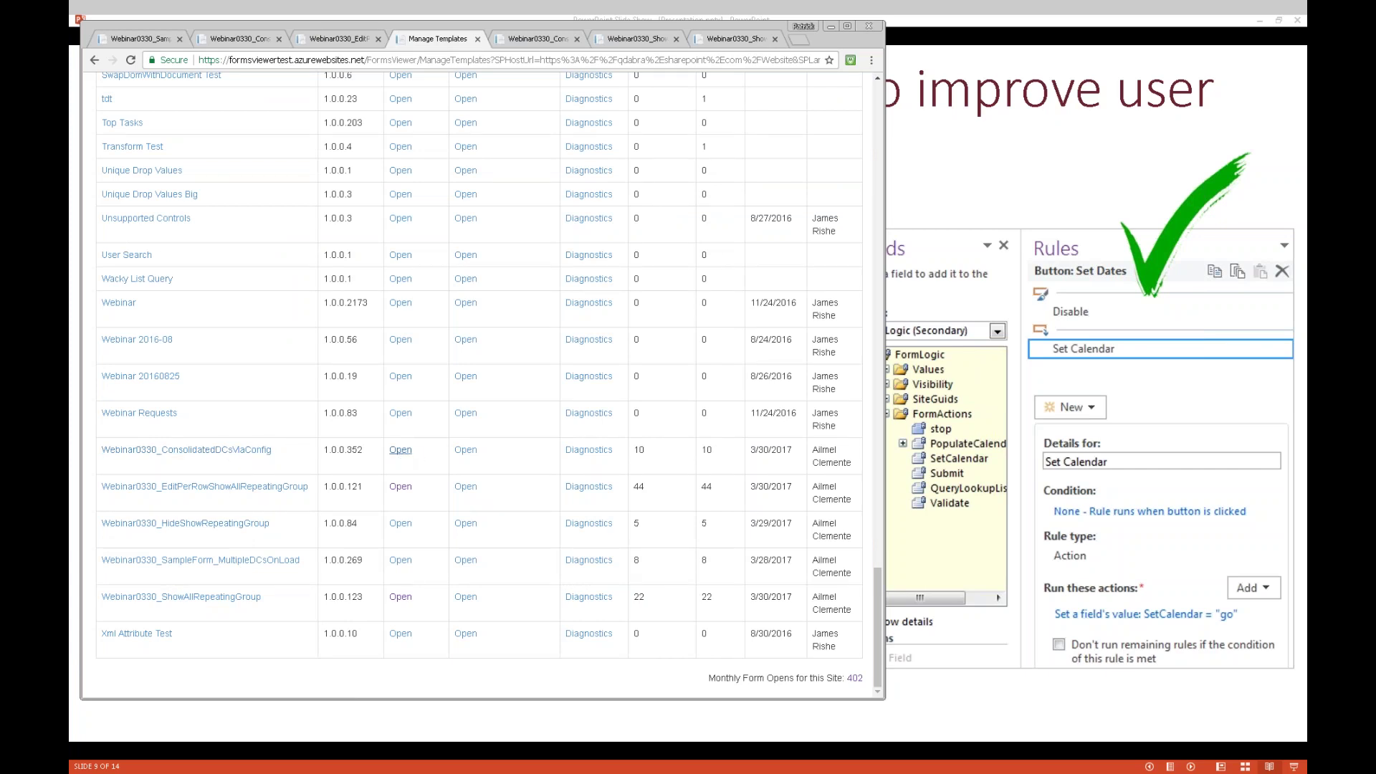
Open the Webinar0330_ConsolidatedDCsViaConfig form from the template list and load its config data
click(401, 450)
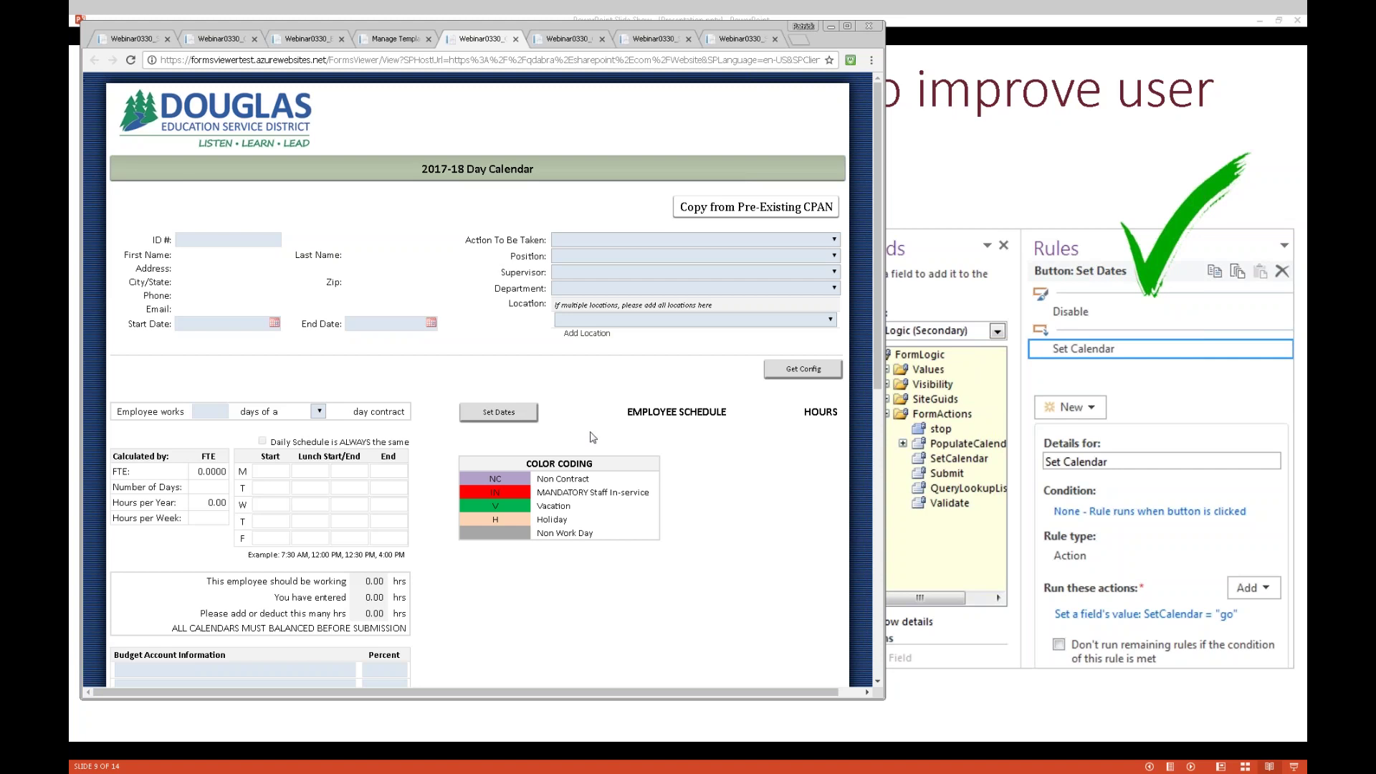
click(802, 378)
Enter the employee's ID in the form's ID # field, correcting its last three digits, to load the employee details
click(217, 235)
text(ac10843)
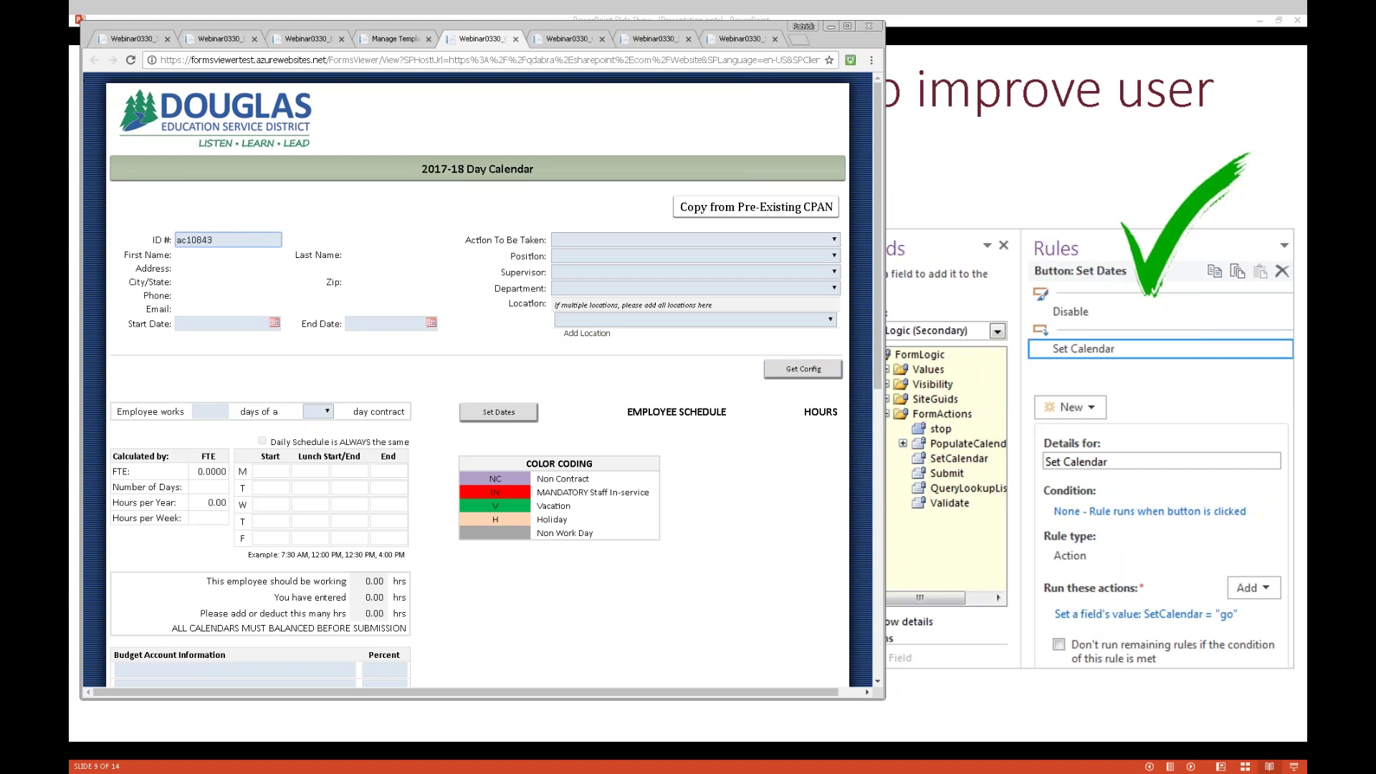
key(Tab)
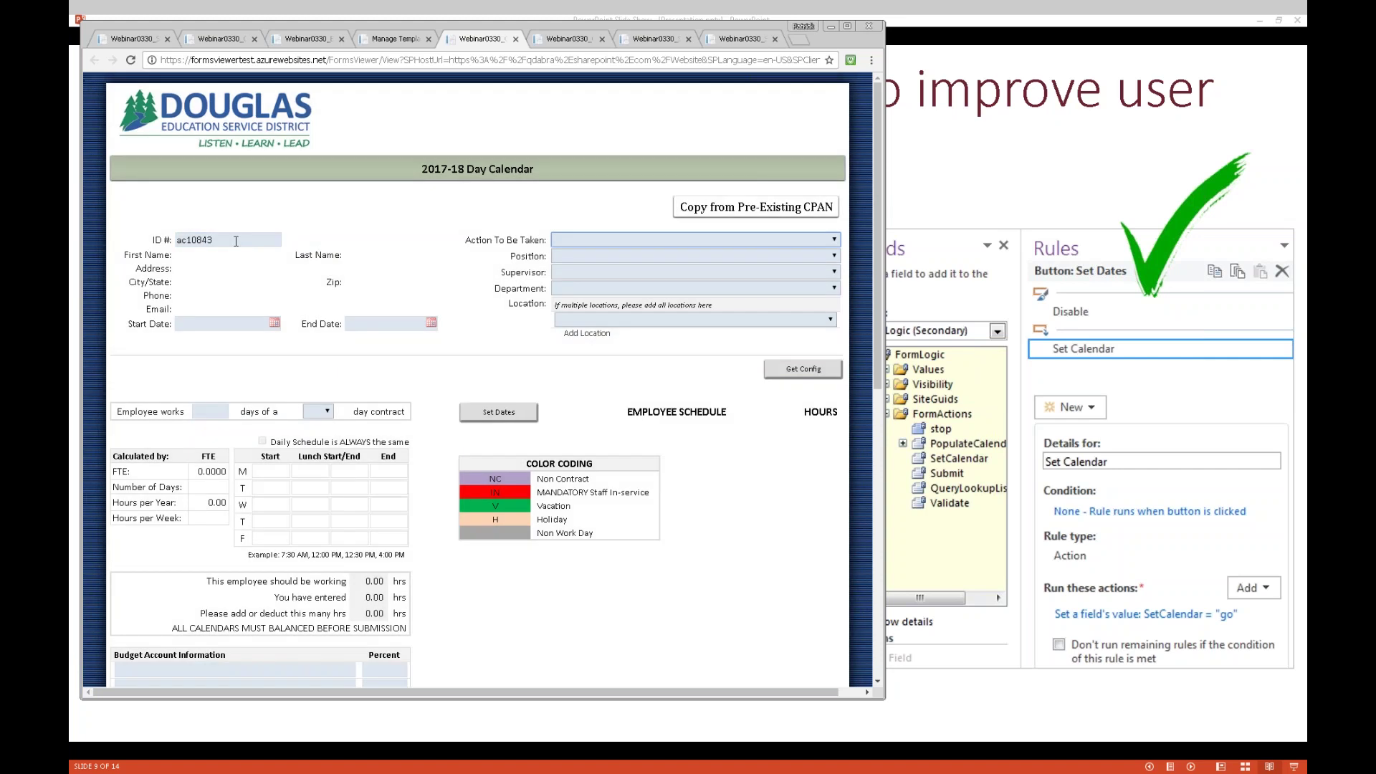
click(236, 241)
key(BackSpace)
key(BackSpace)
key(BackSpace)
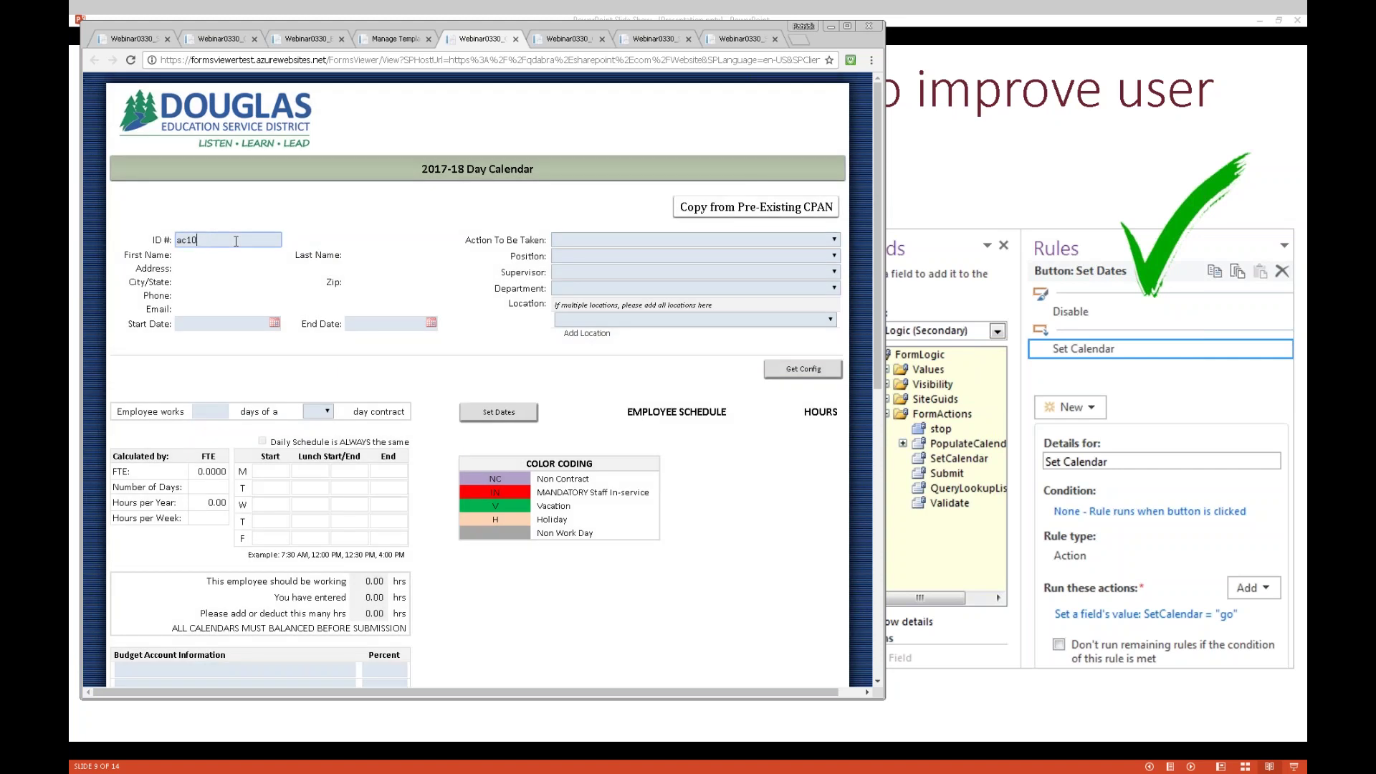
text(483)
key(Tab)
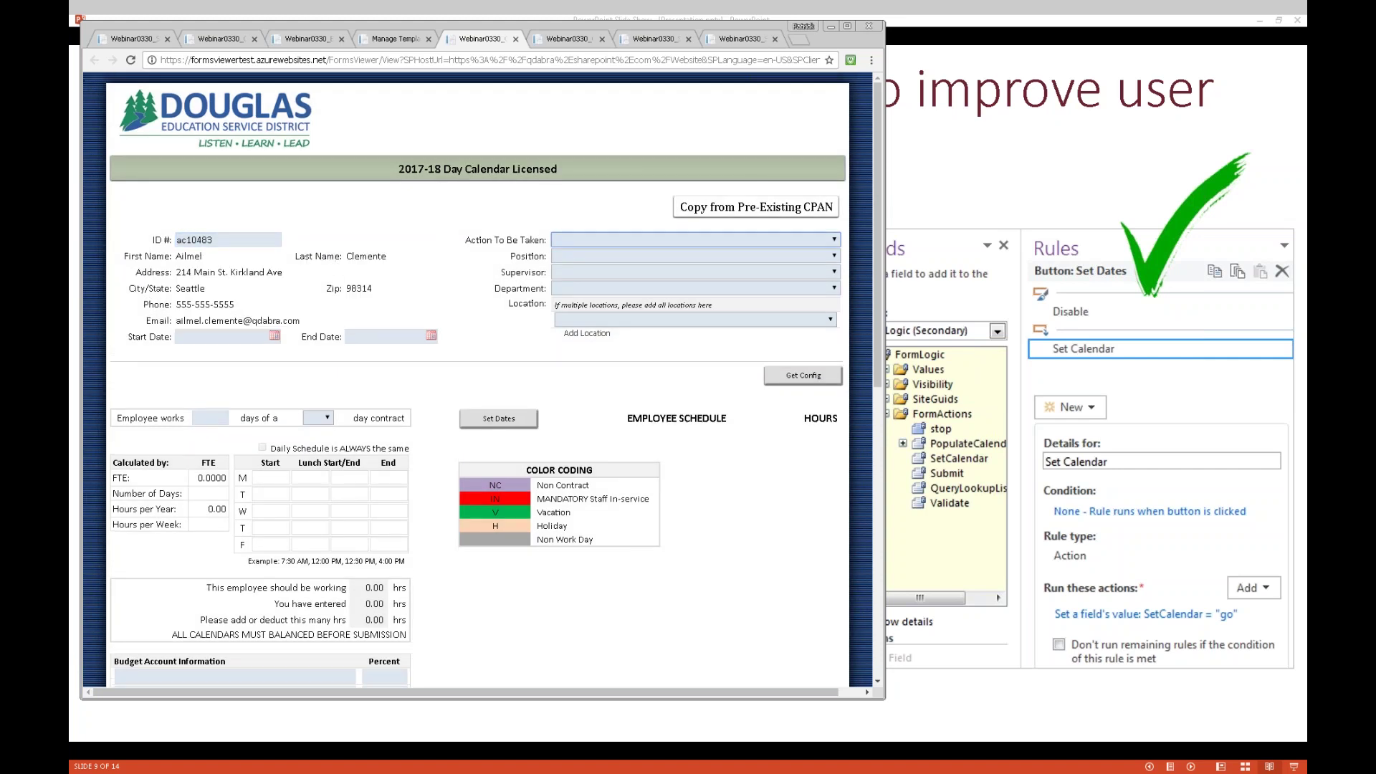
key(shift+Tab)
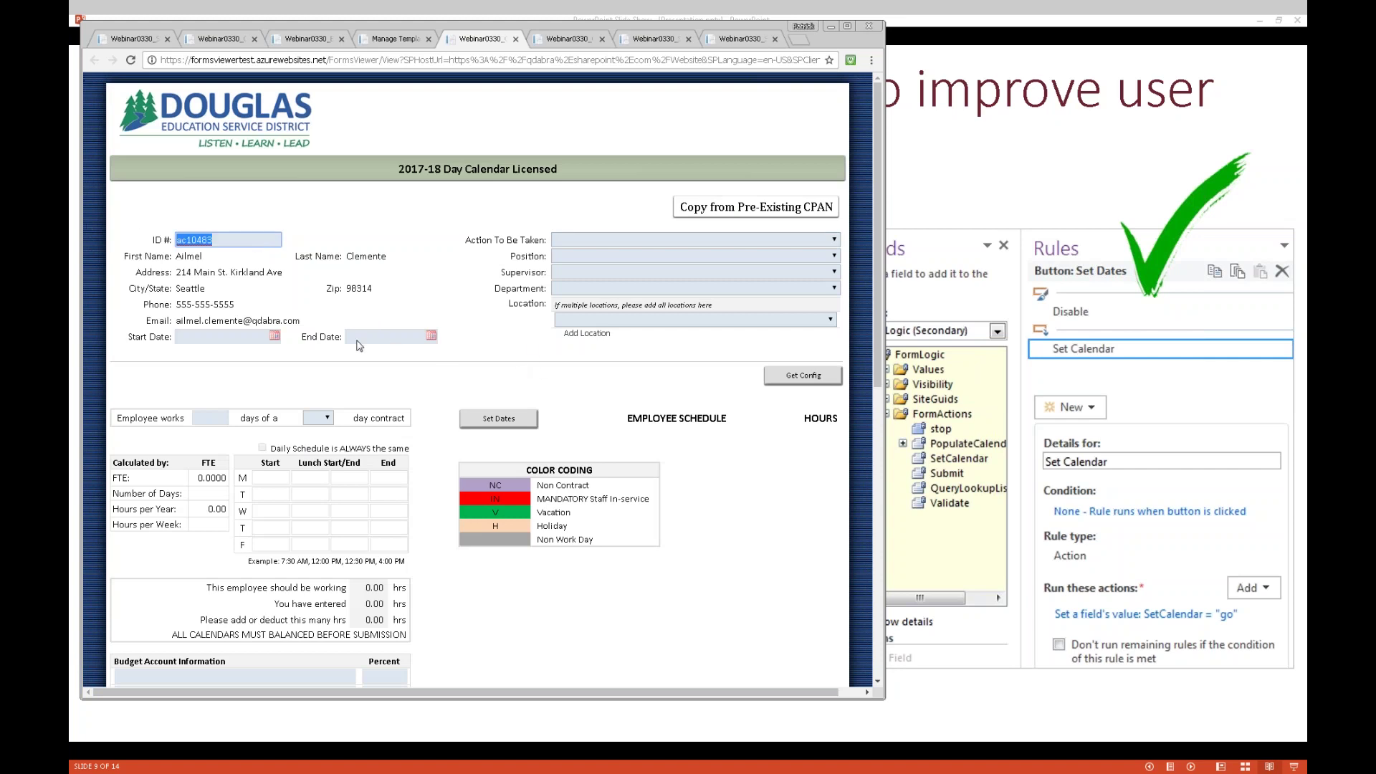
Set the employee's contract length to 190 days and populate the employee schedule with its dates
click(329, 419)
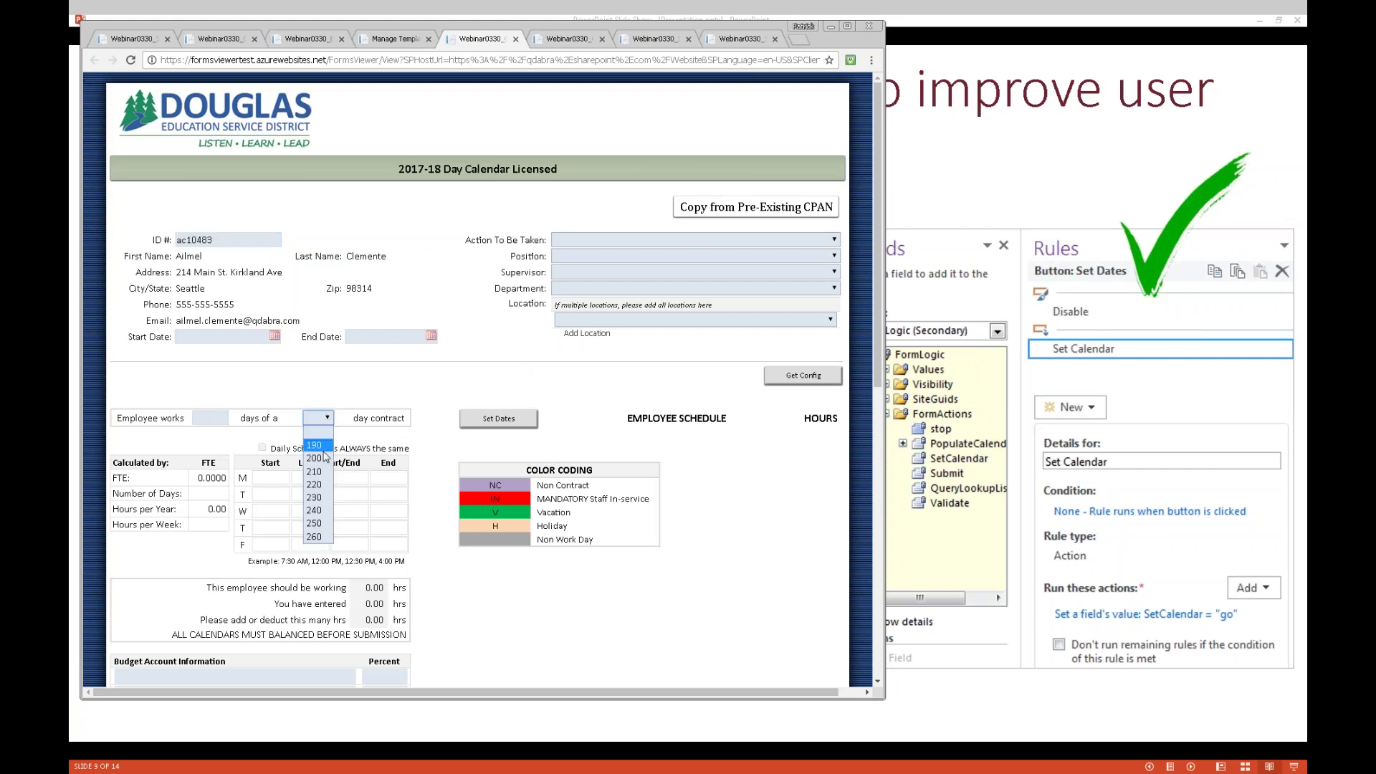
click(323, 450)
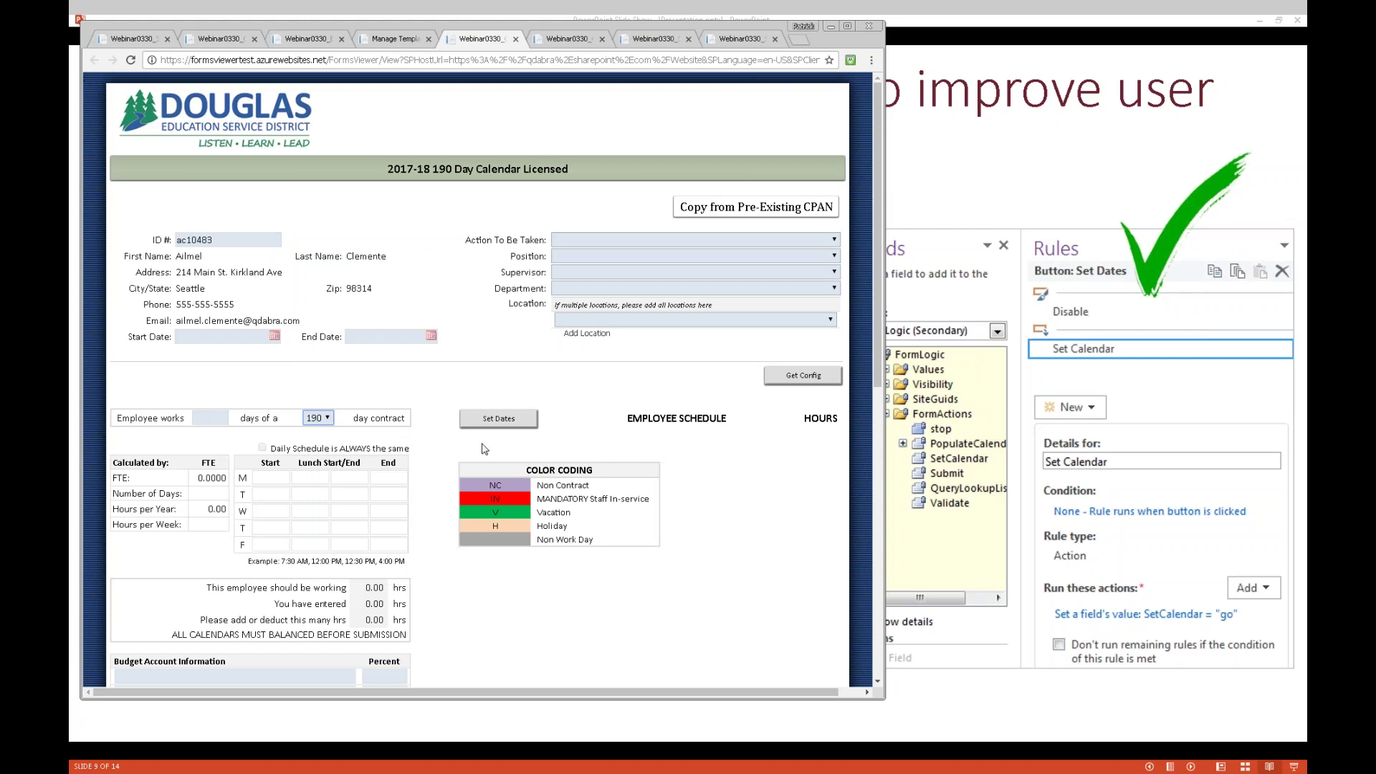
click(499, 418)
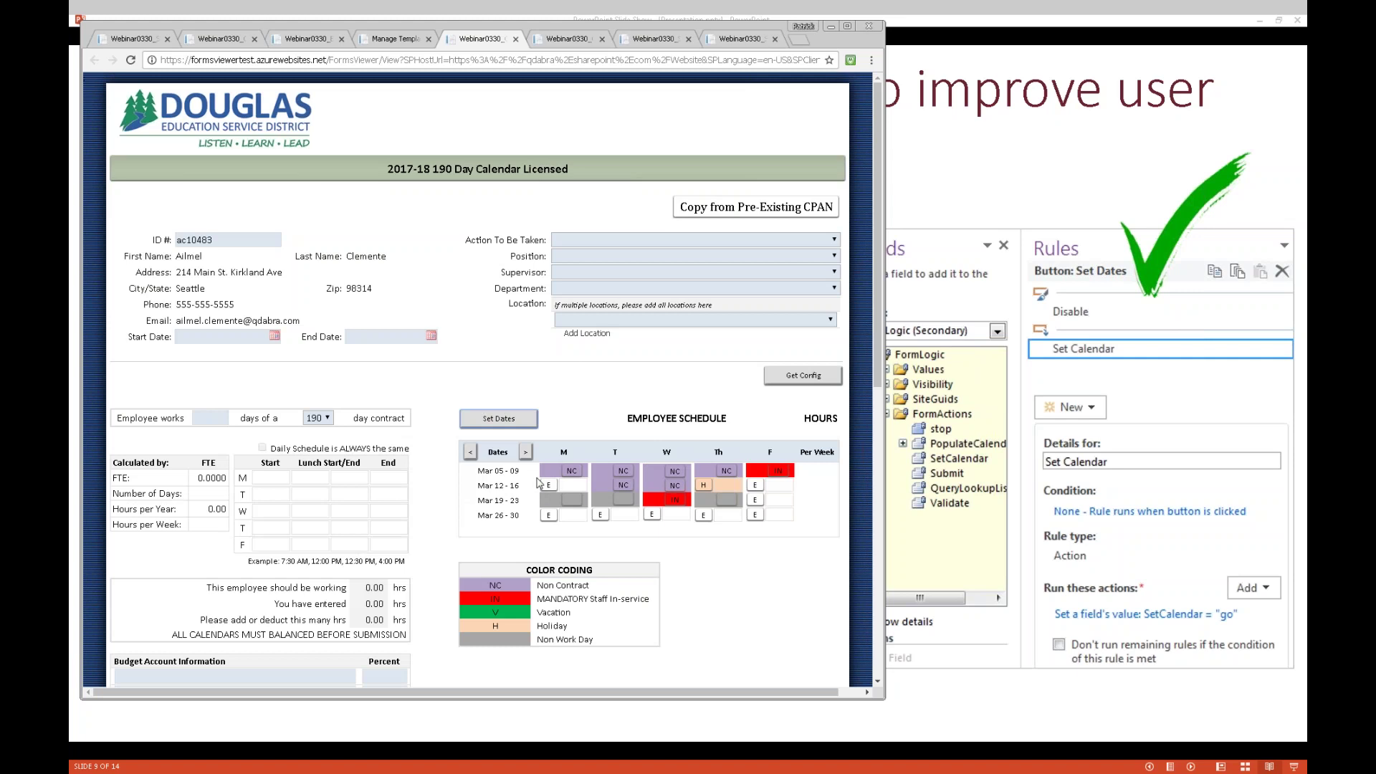
Page the employee schedule forward to July and mark Wednesday of the Jul 17 - 21 week as Non Contract
click(529, 453)
click(530, 457)
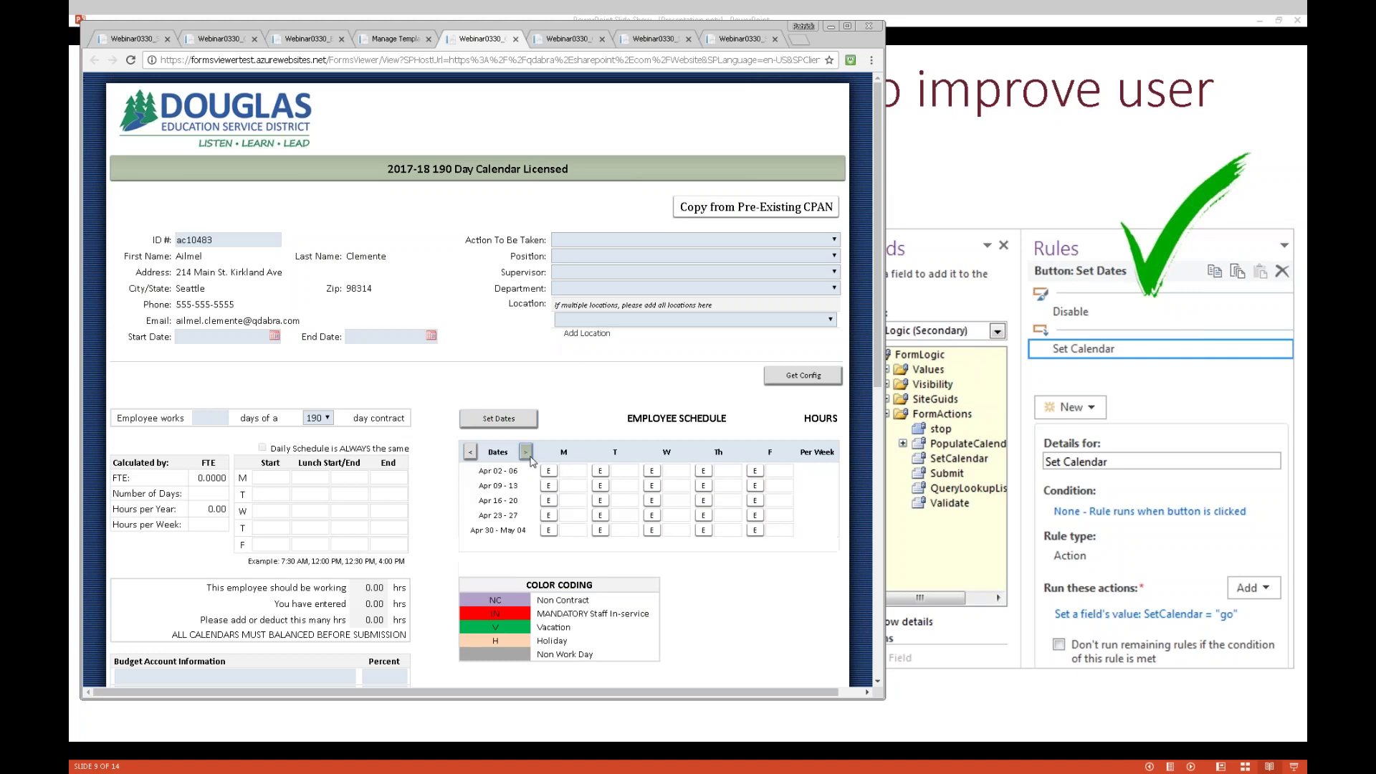
click(527, 453)
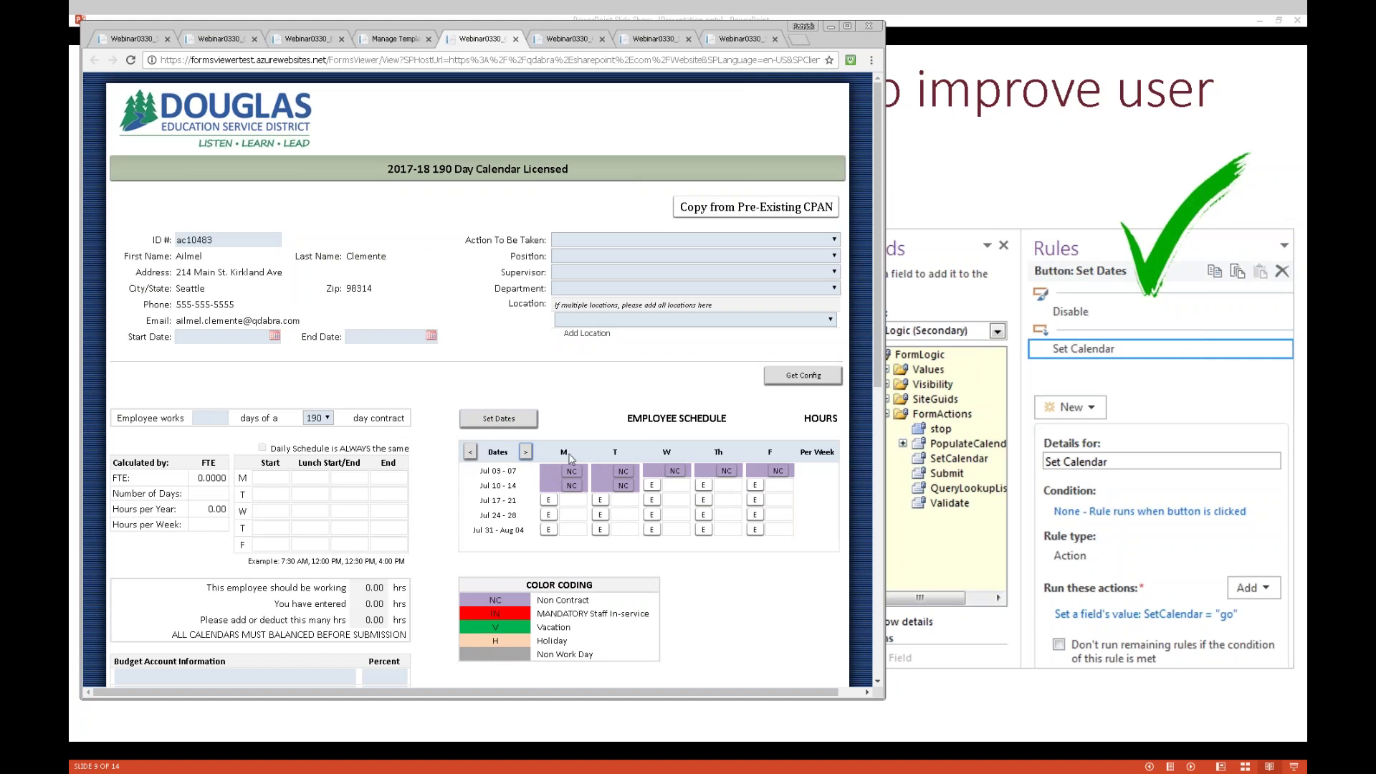
click(652, 501)
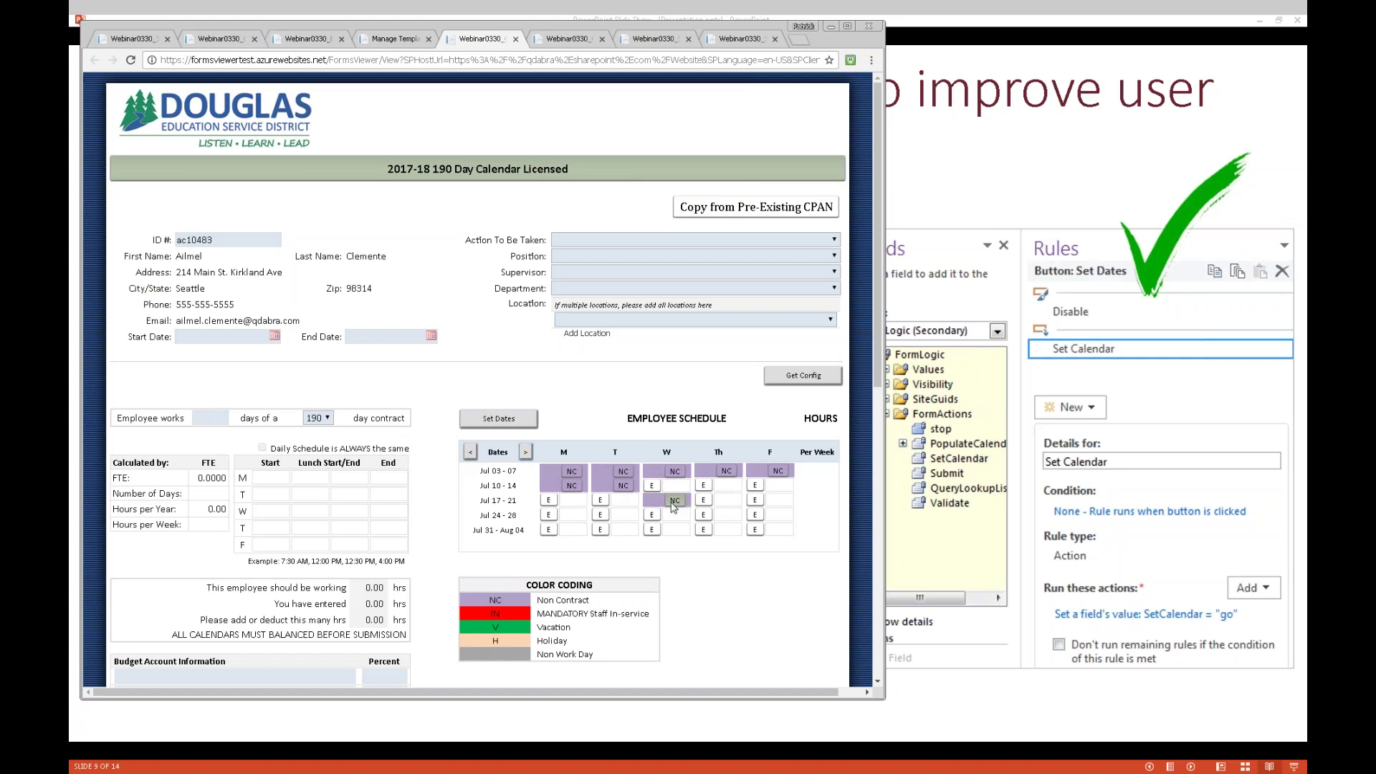
Enter 4.00 hours for Thursday of Jul 17 - 21 and mark Thursday of Jul 24 - 28 as a vacation day with hours
click(729, 500)
key(Tab)
click(704, 515)
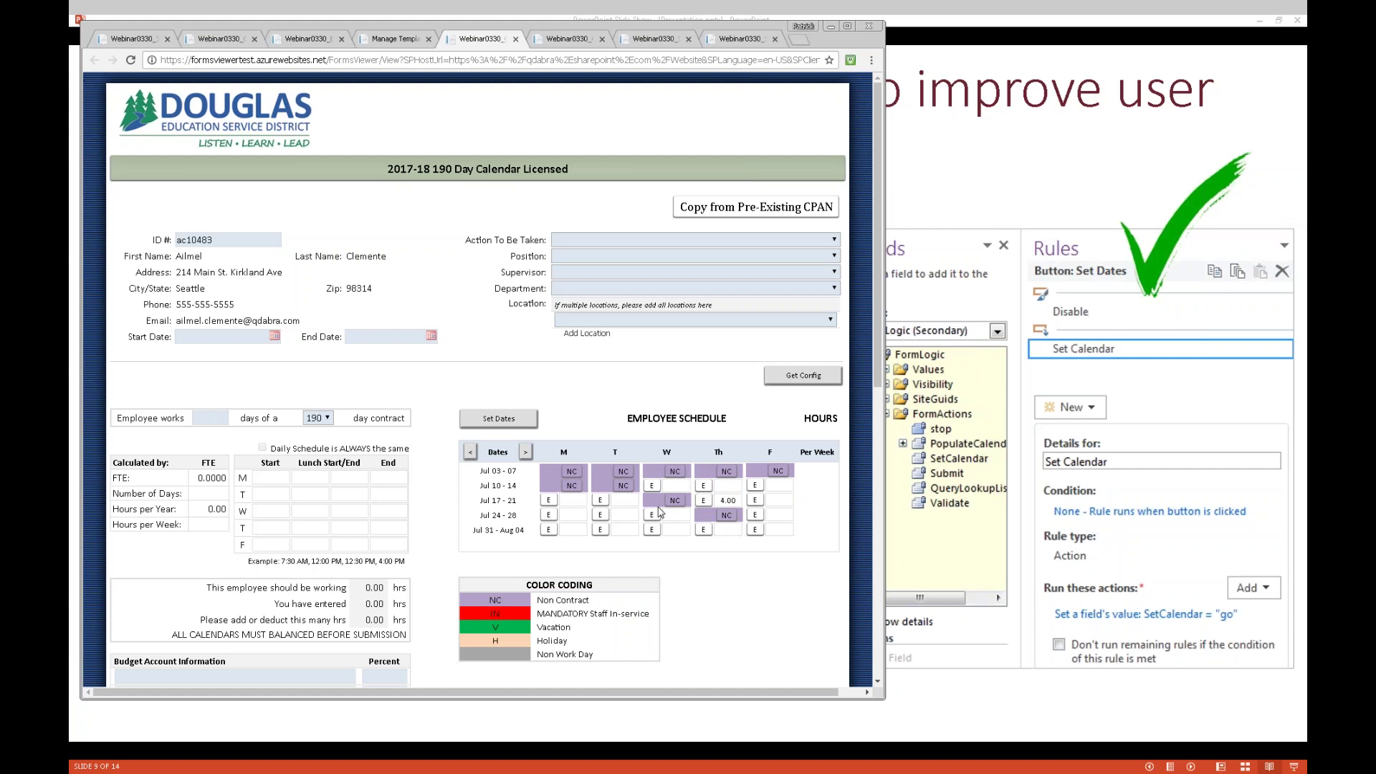
click(725, 516)
click(725, 516)
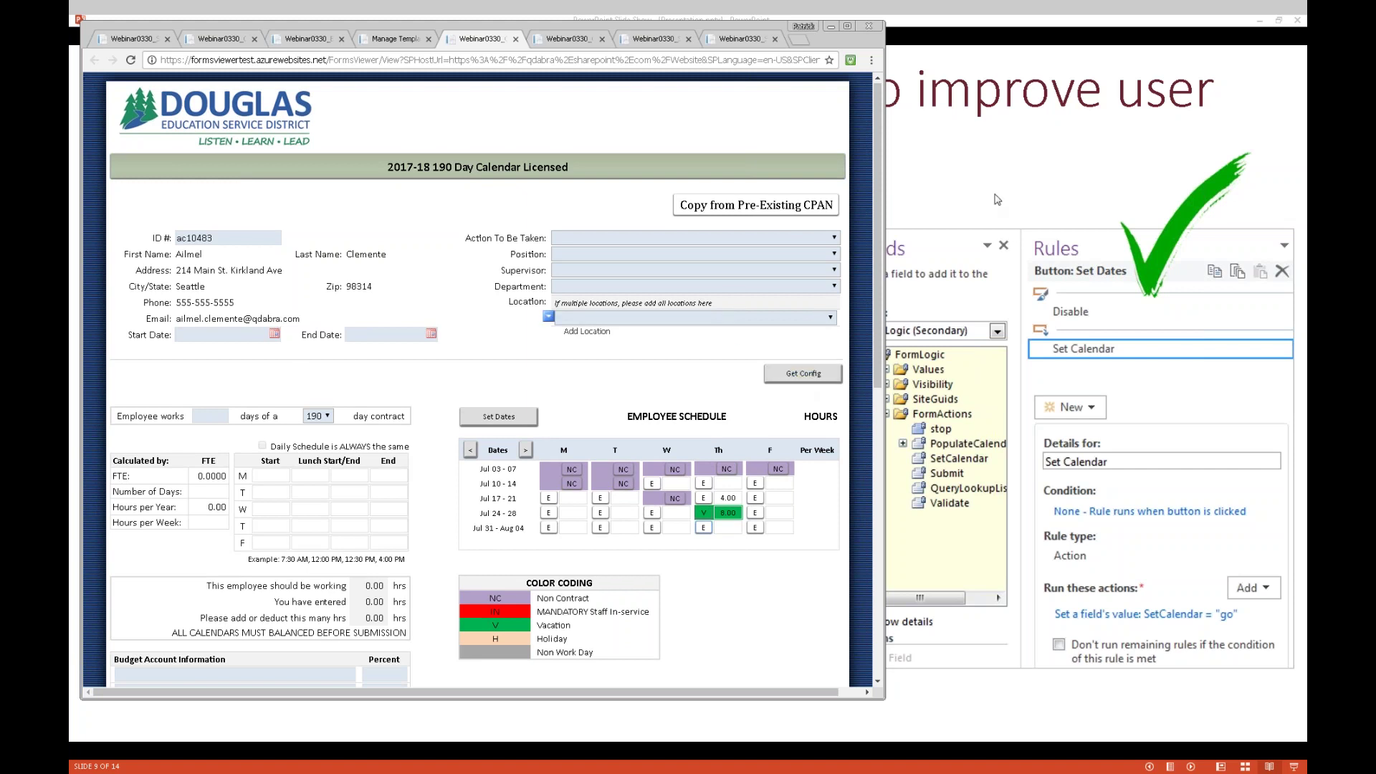
Switch to the InfoPath Form1 design and compare the retrieval details of the ConfigForm, CPANForms, SampleXml and Months data connections
key(alt+Tab)
key(alt+Tab)
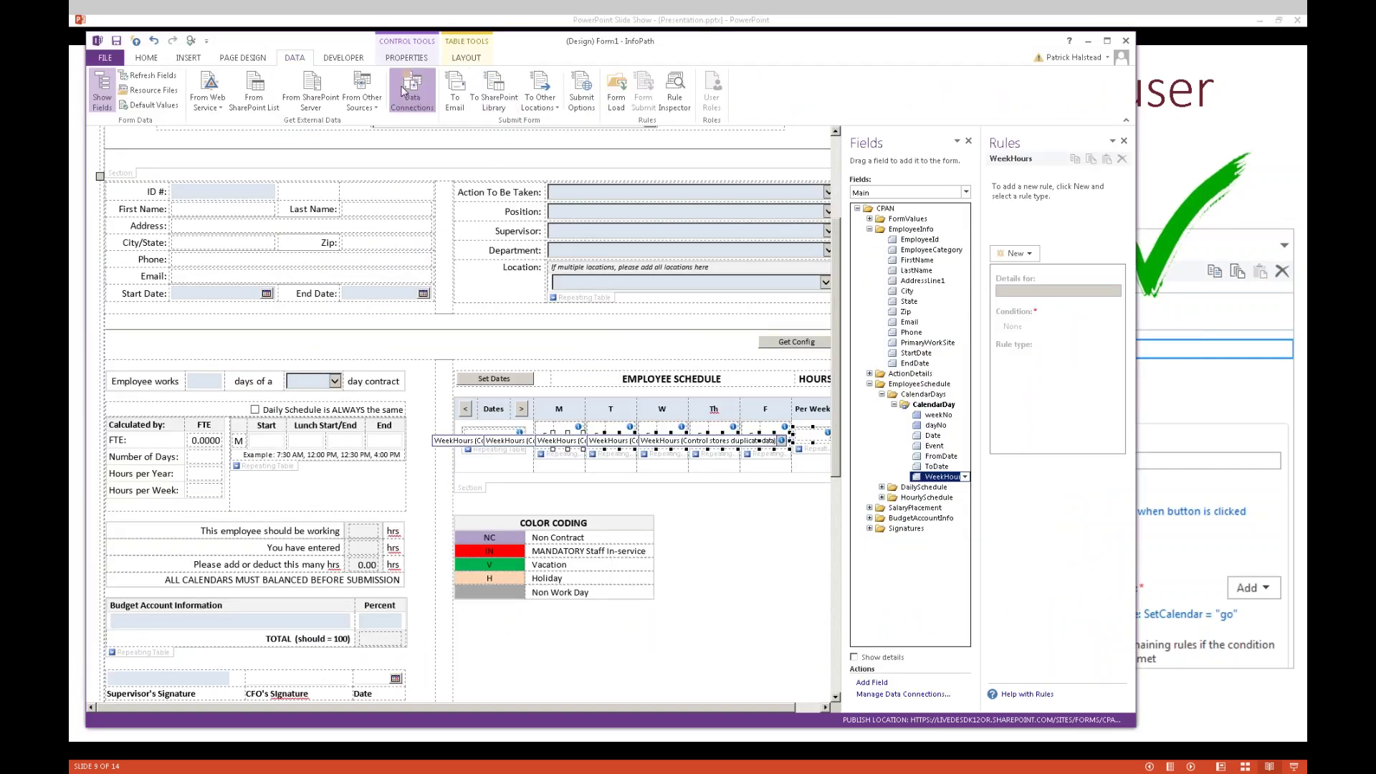
click(412, 91)
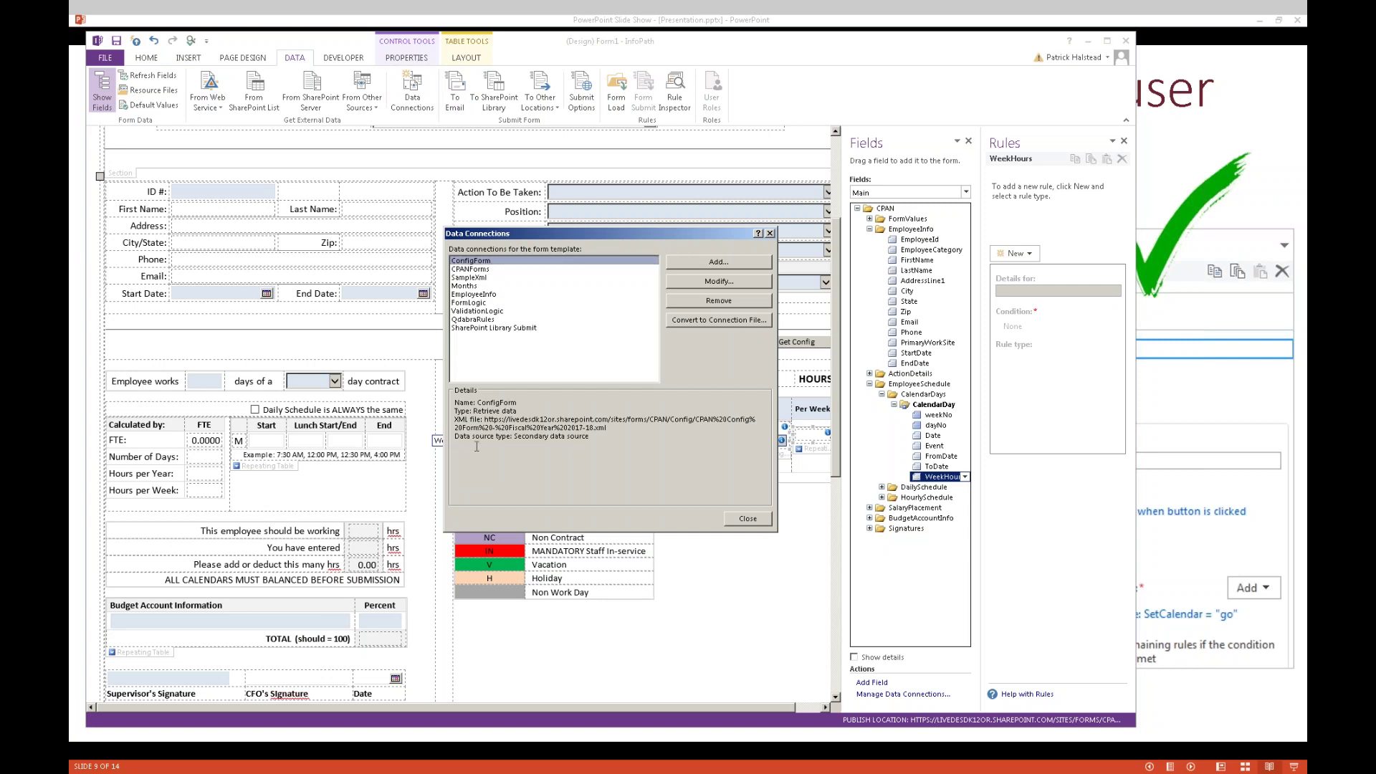
click(472, 287)
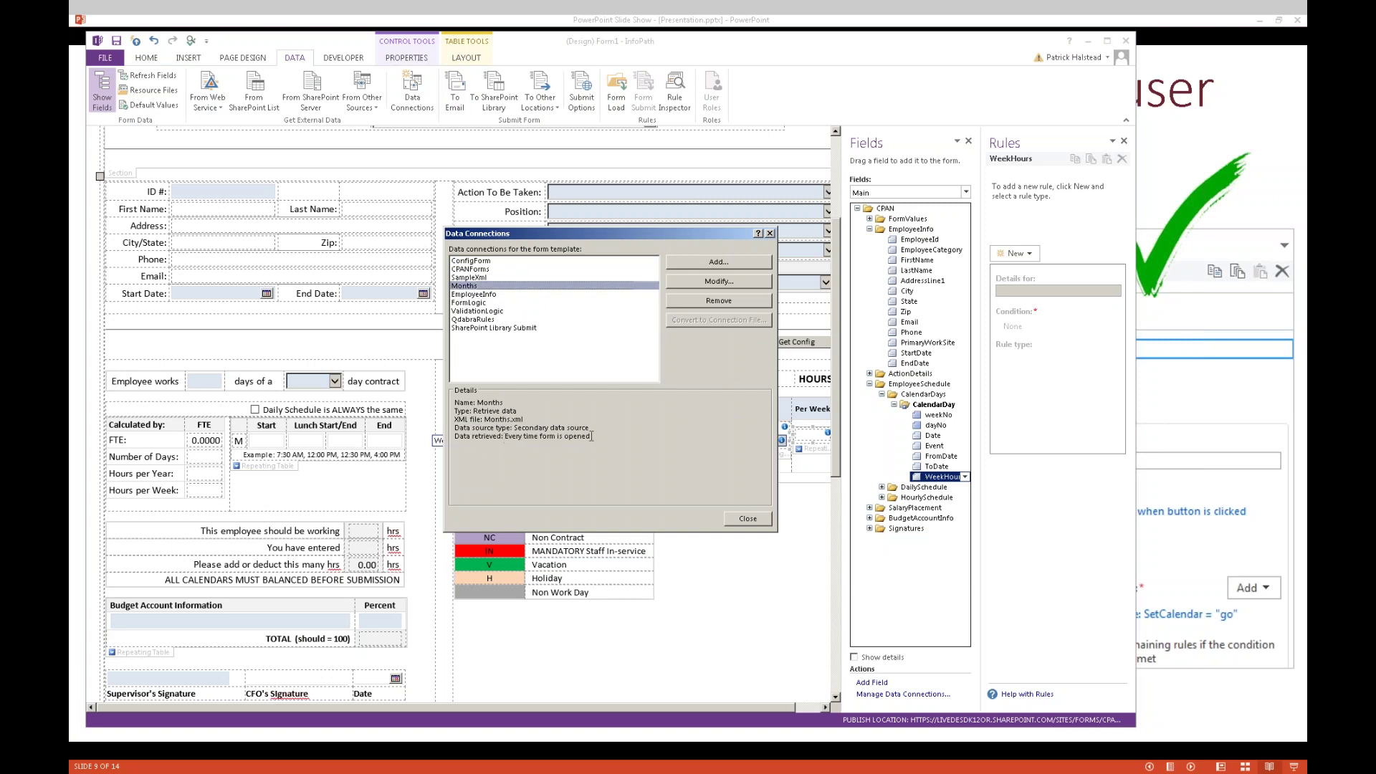
click(472, 261)
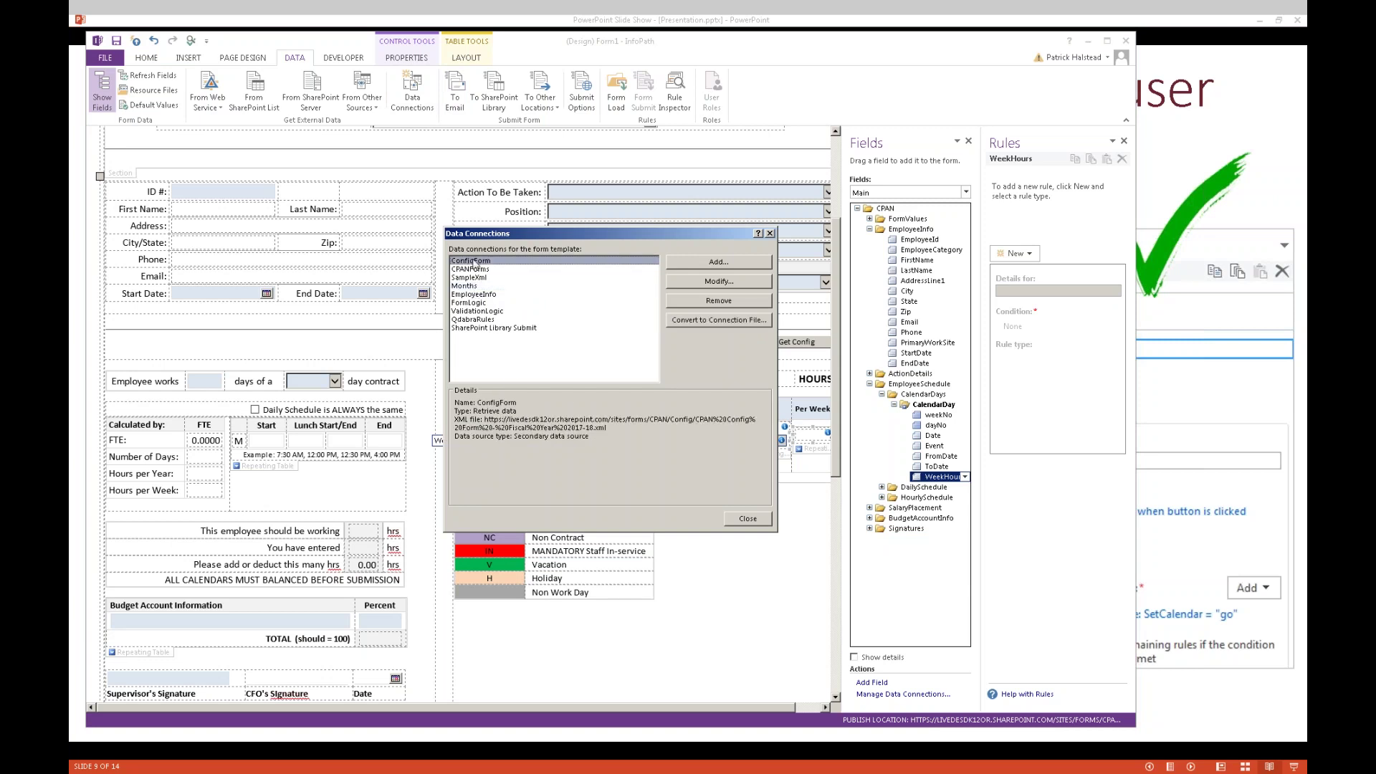
click(476, 286)
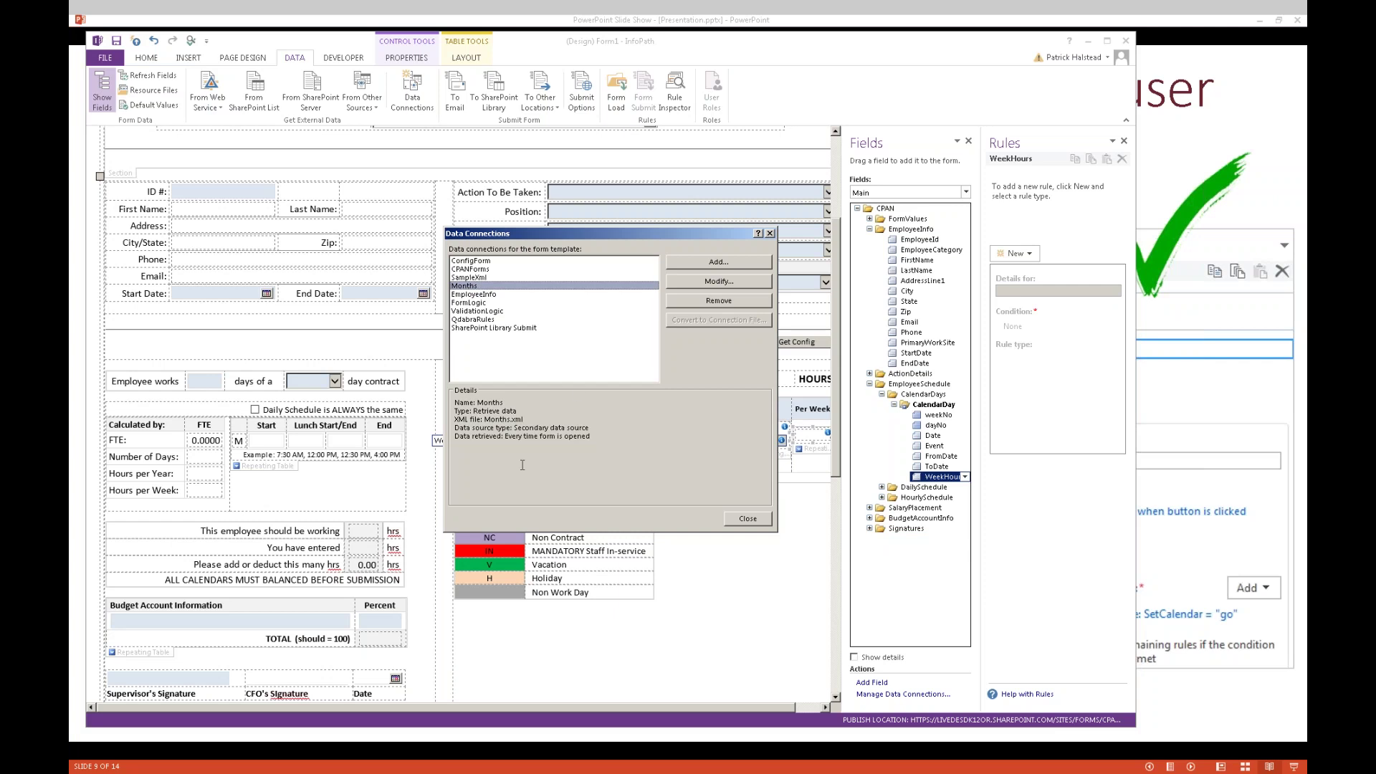
click(485, 262)
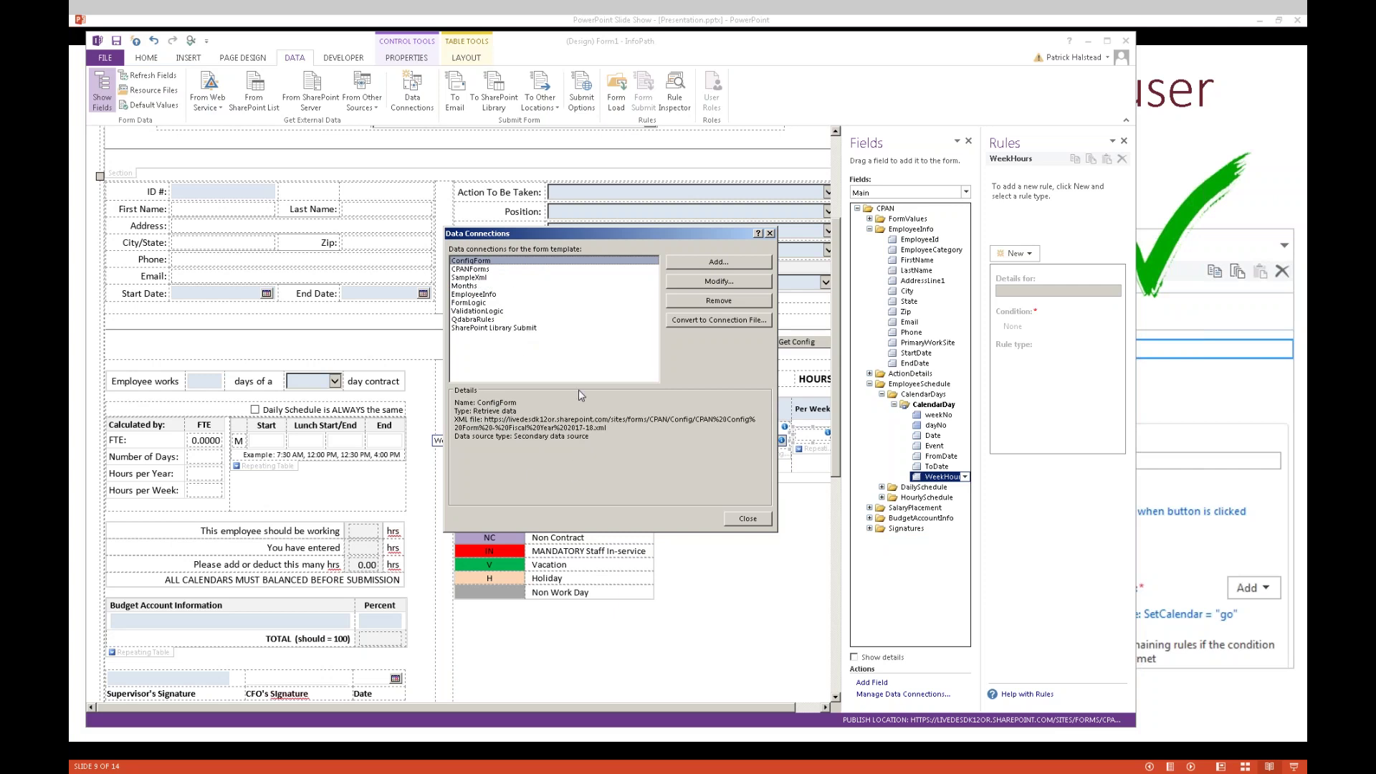
click(487, 271)
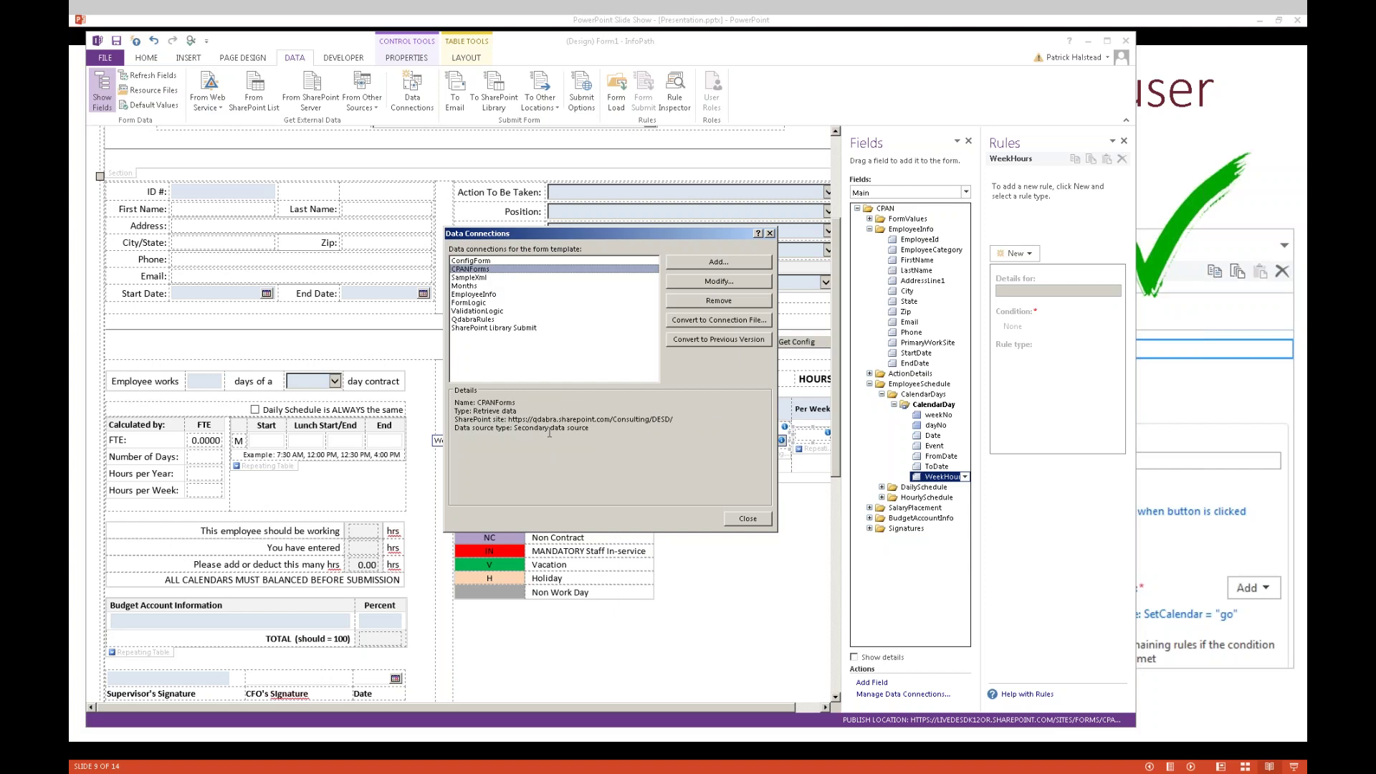
click(483, 278)
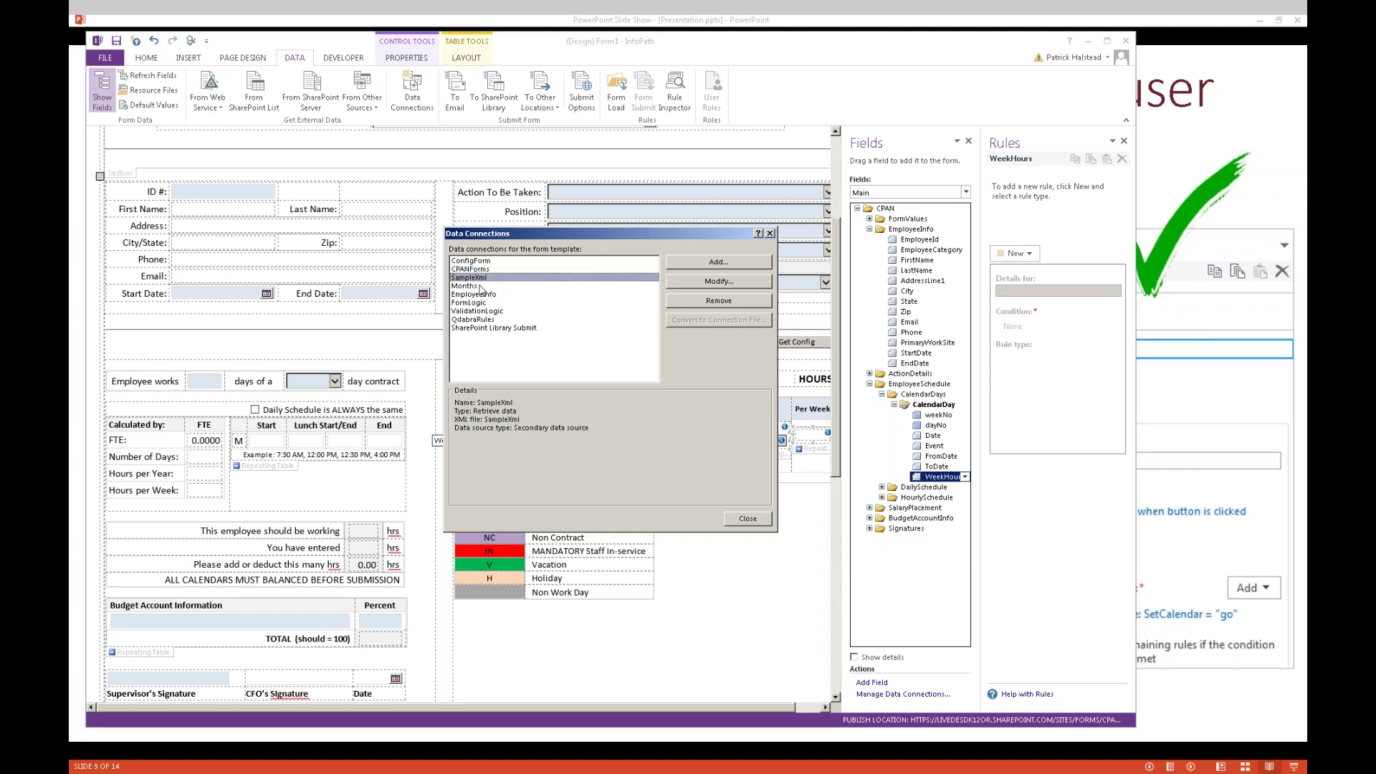
click(481, 287)
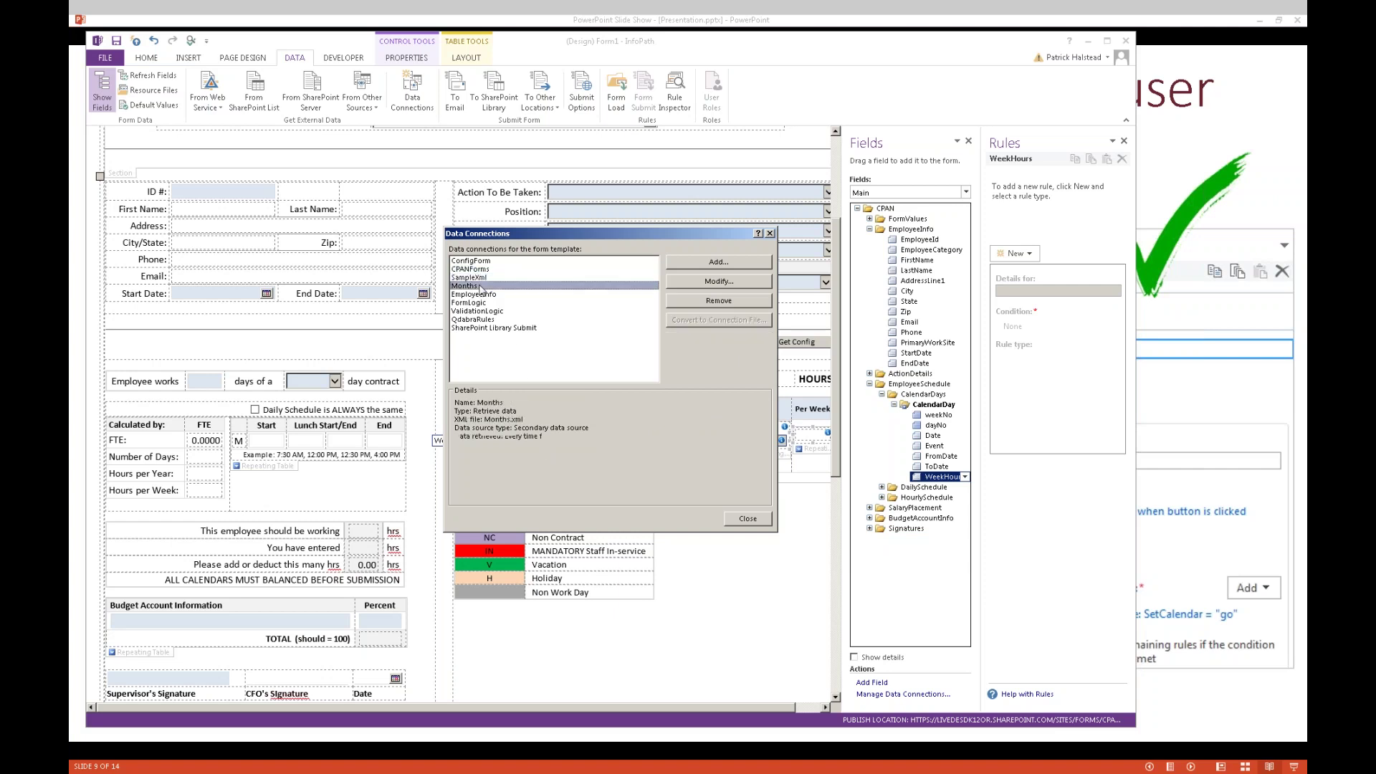
click(770, 233)
Switch to the PowerPoint slide show and advance to the slide "5. Consolidate many data connections into one"
key(alt+Tab)
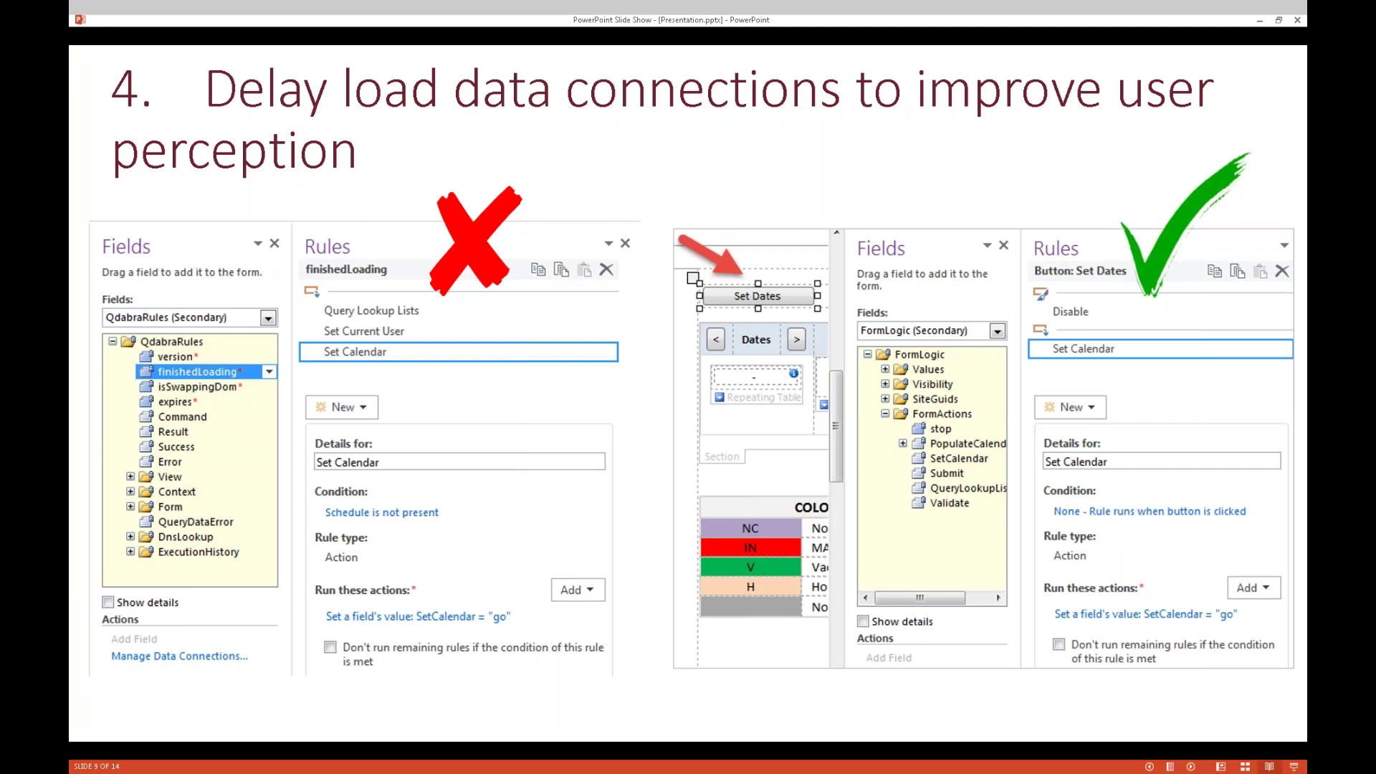
key(Right)
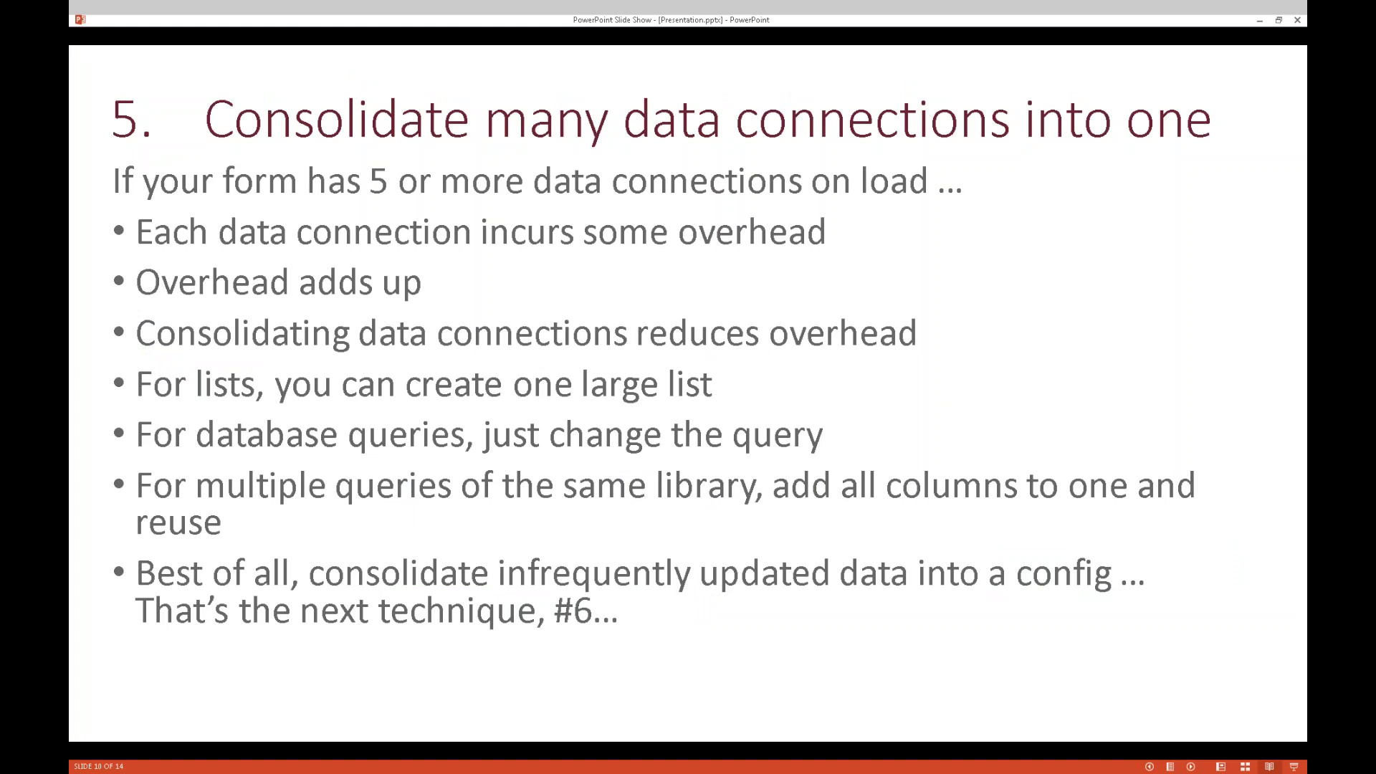
Switch to the InfoPath Form1 design, review each data connection from SharePoint Library Submit up to CPANForms, and return to the PowerPoint slide show
key(alt+Tab)
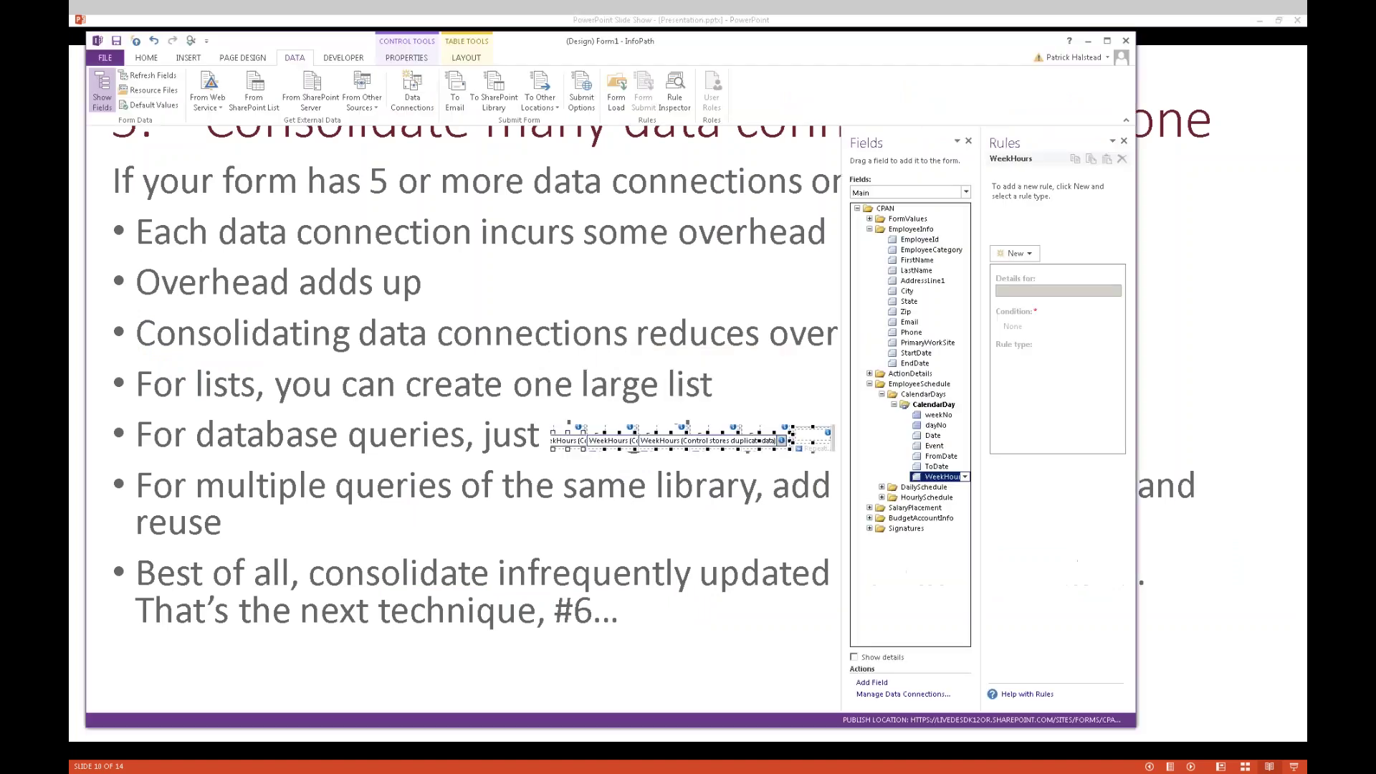
click(413, 91)
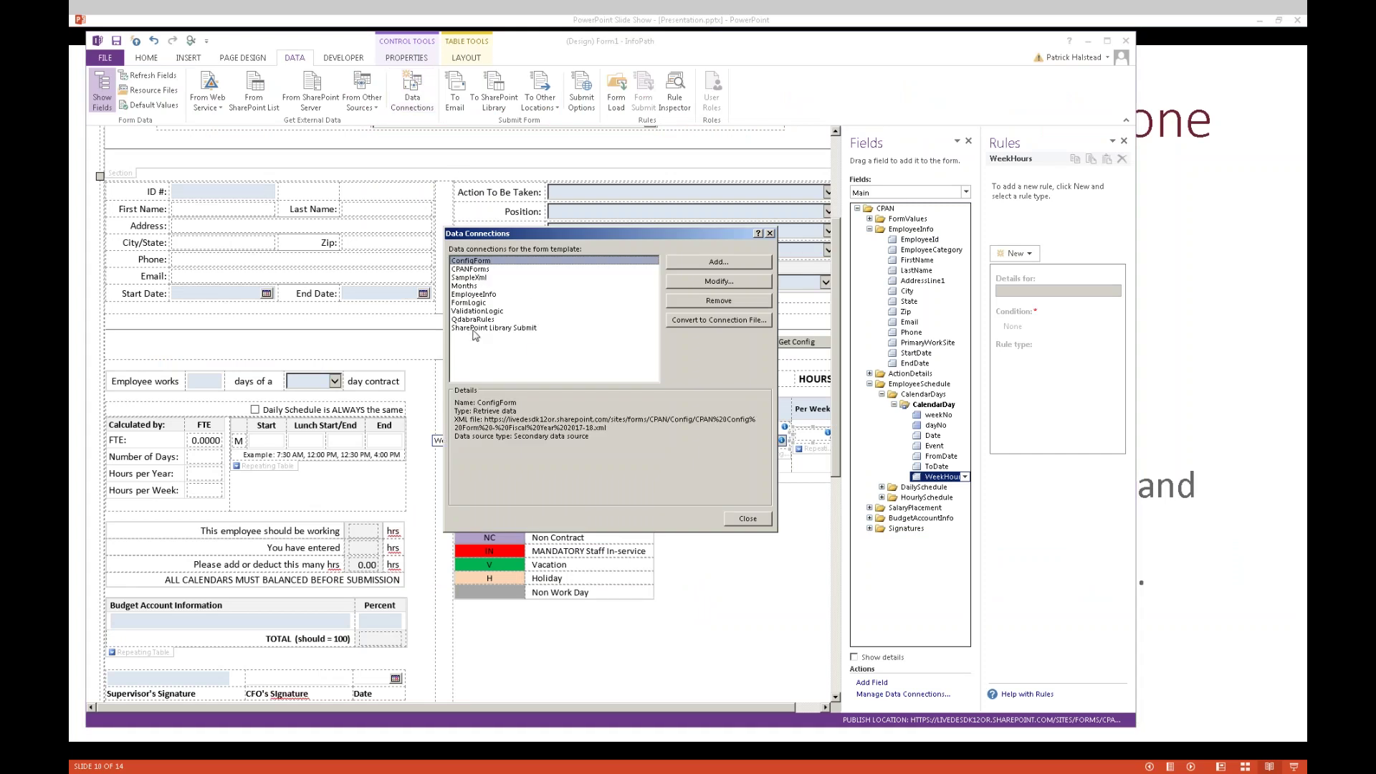
click(500, 327)
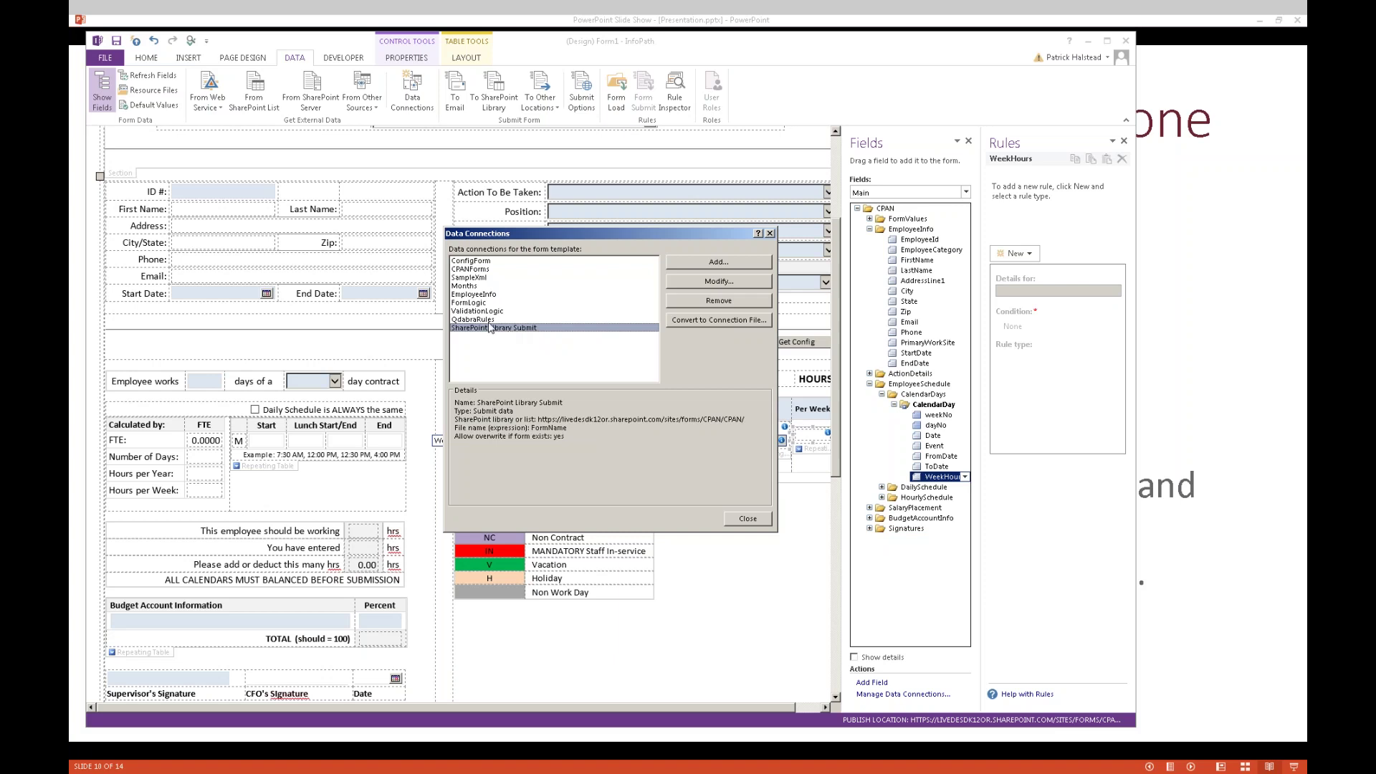
click(520, 319)
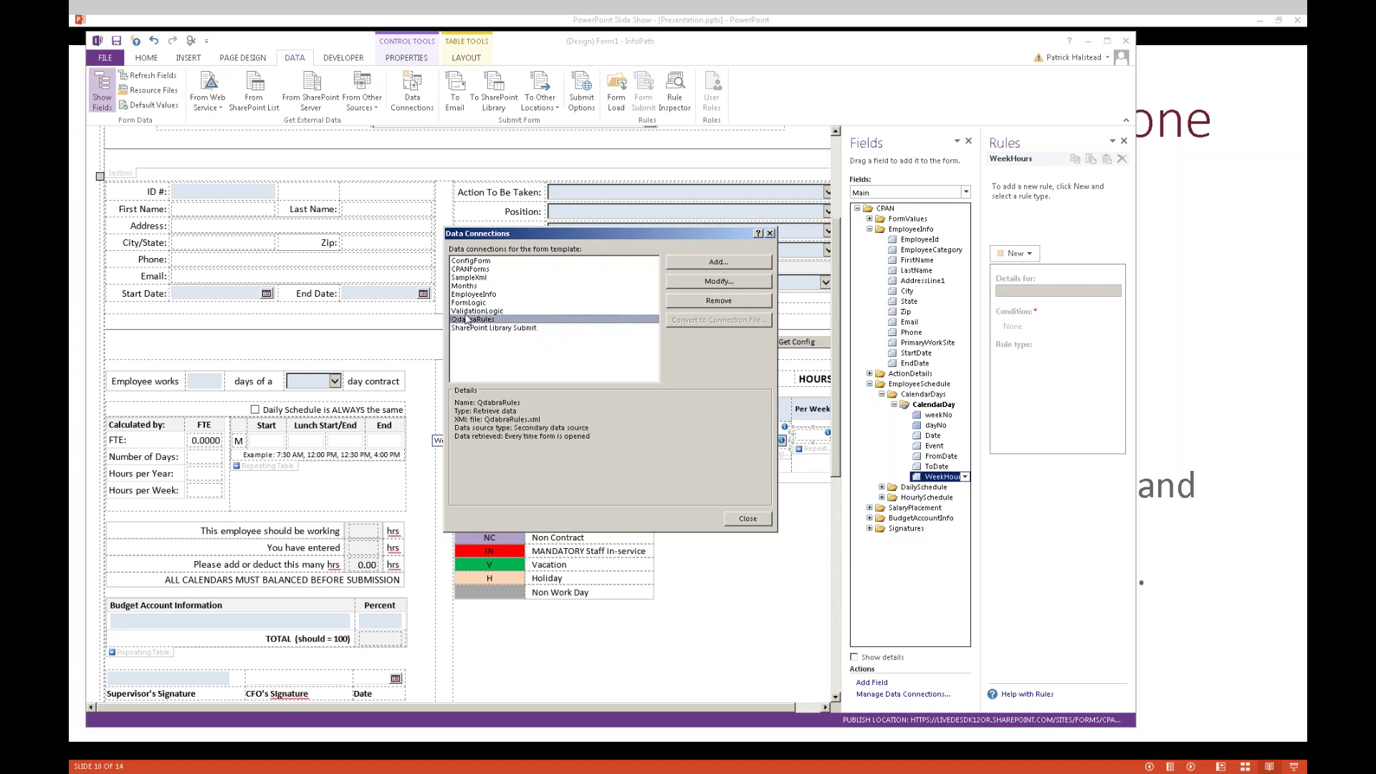
click(505, 311)
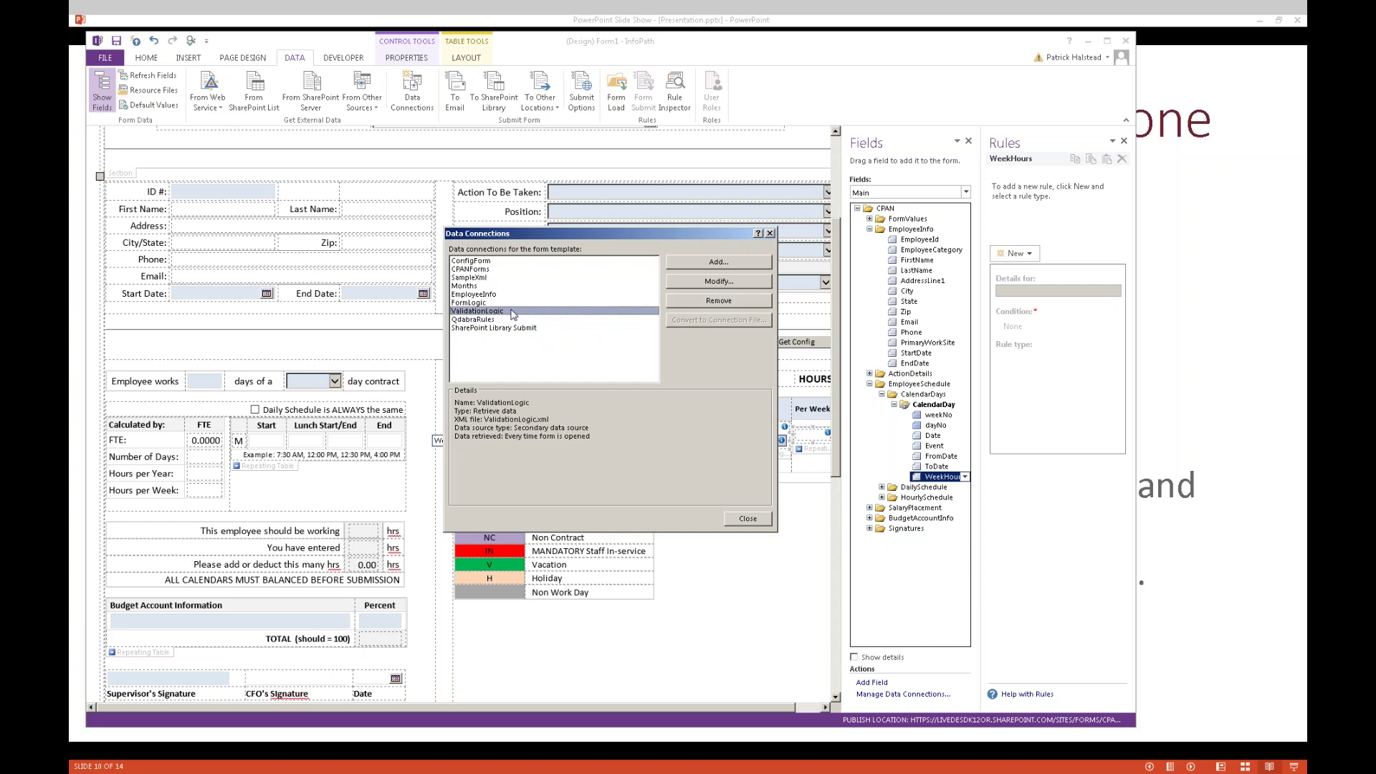
key(Up)
key(Up)
key(Up)
key(Up)
key(Up)
key(Up)
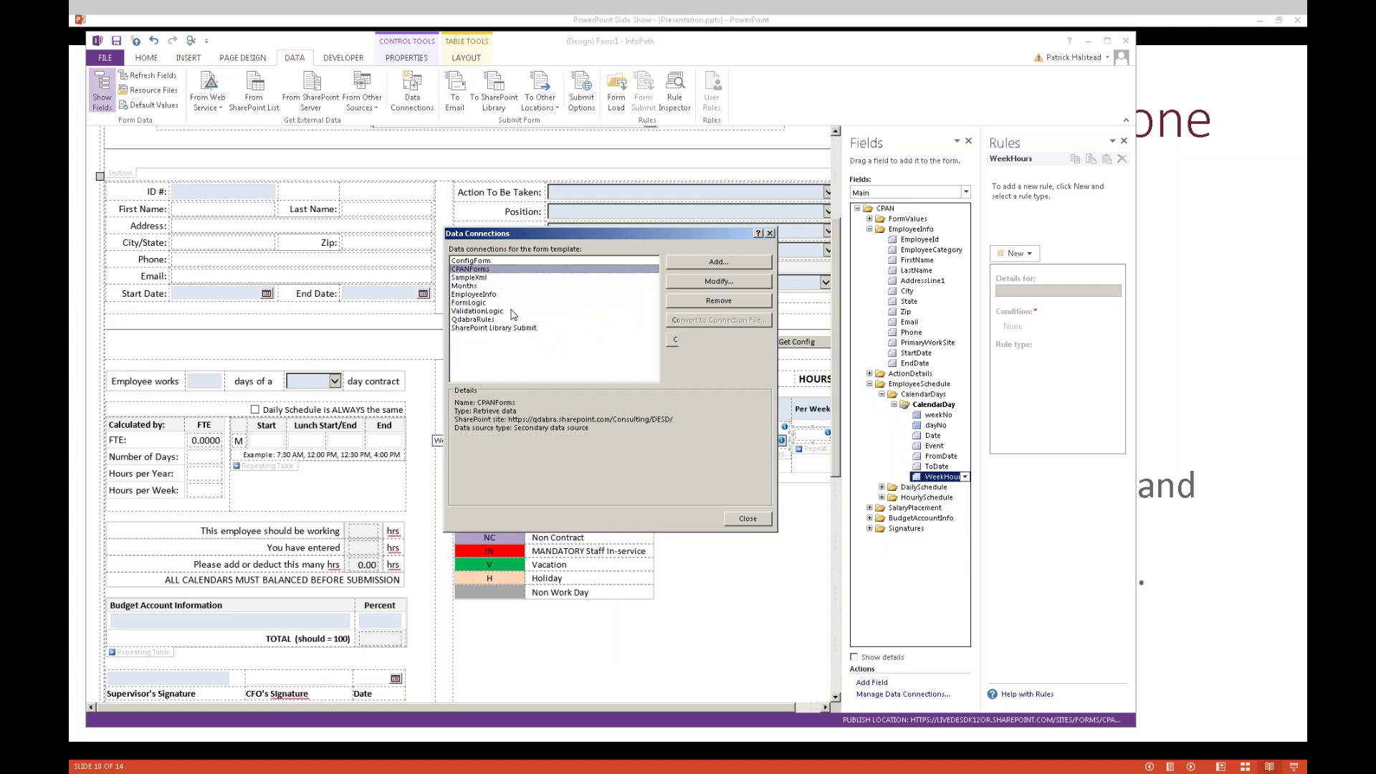
key(Down)
key(Down)
key(Down)
key(Down)
key(Down)
key(Down)
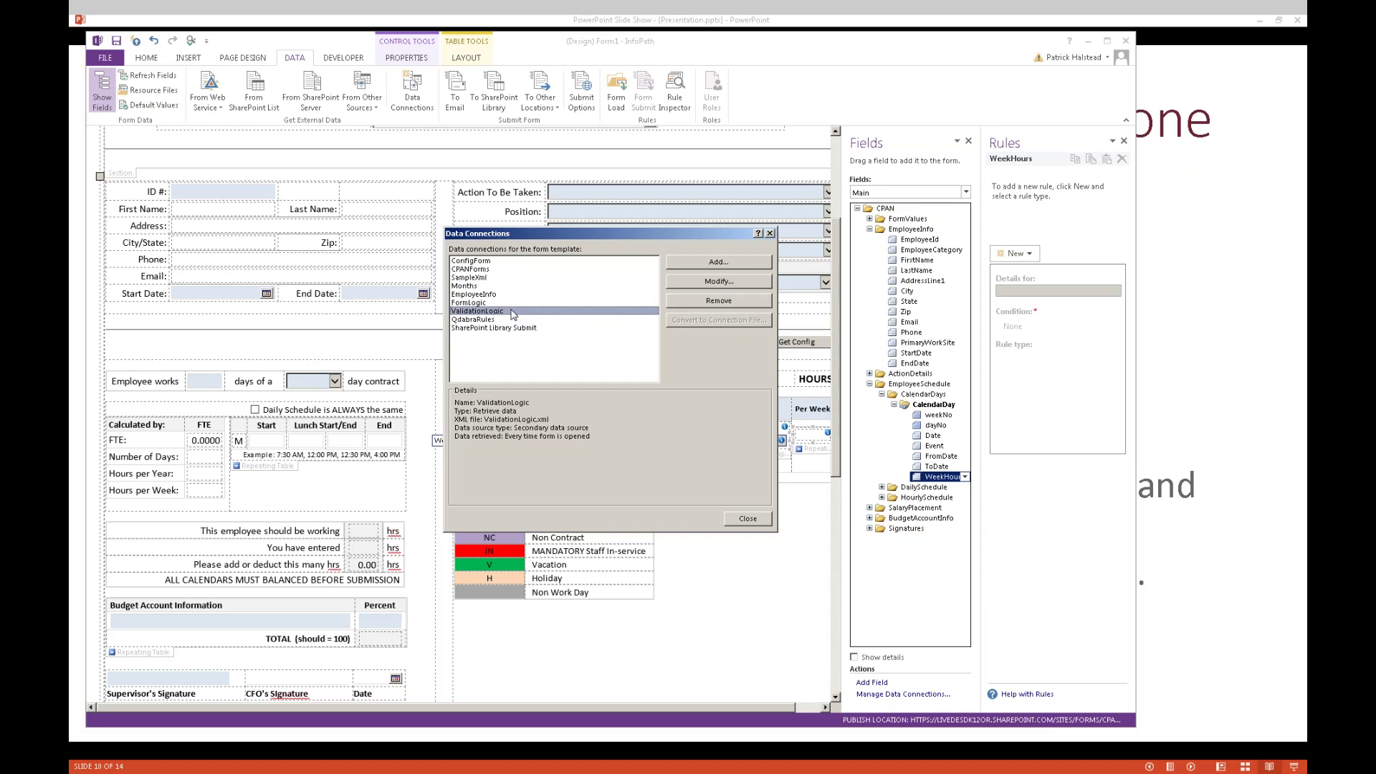
key(alt+Tab)
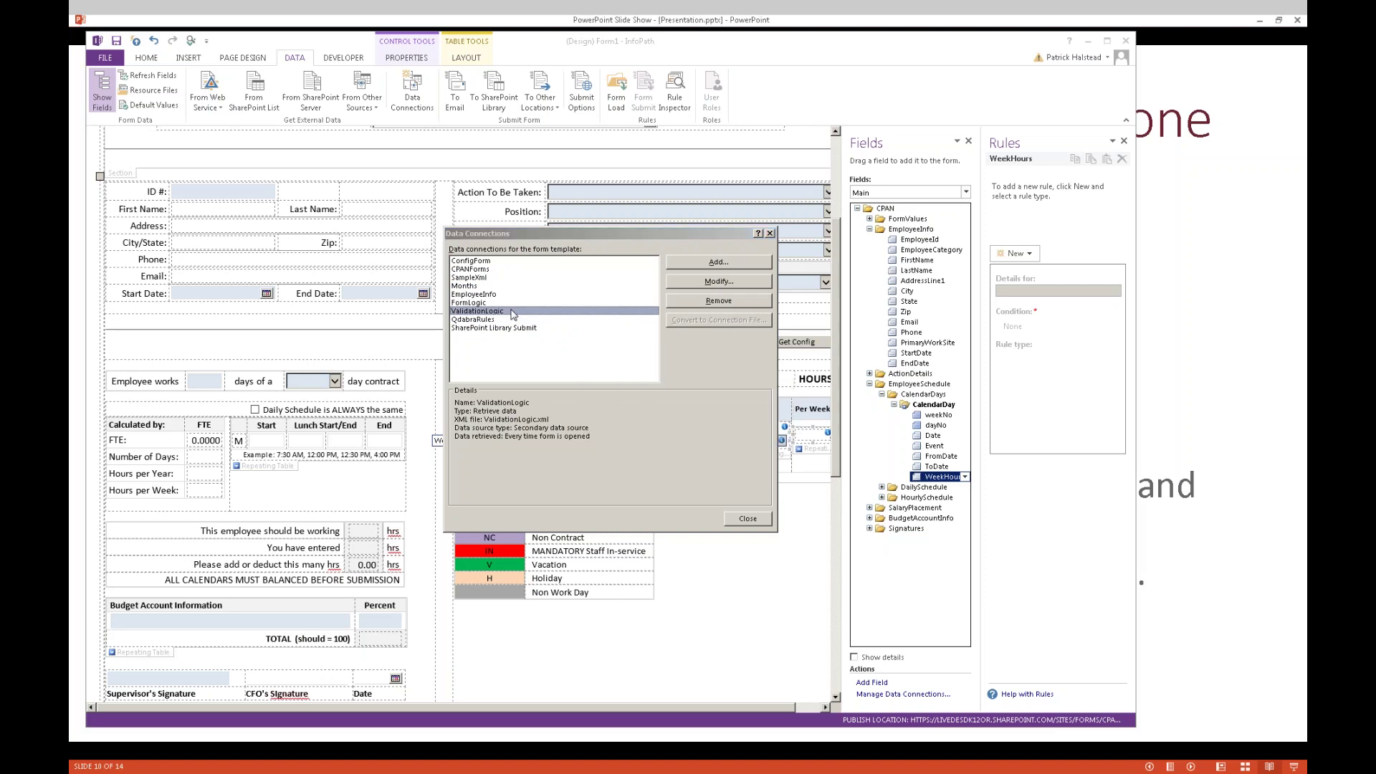
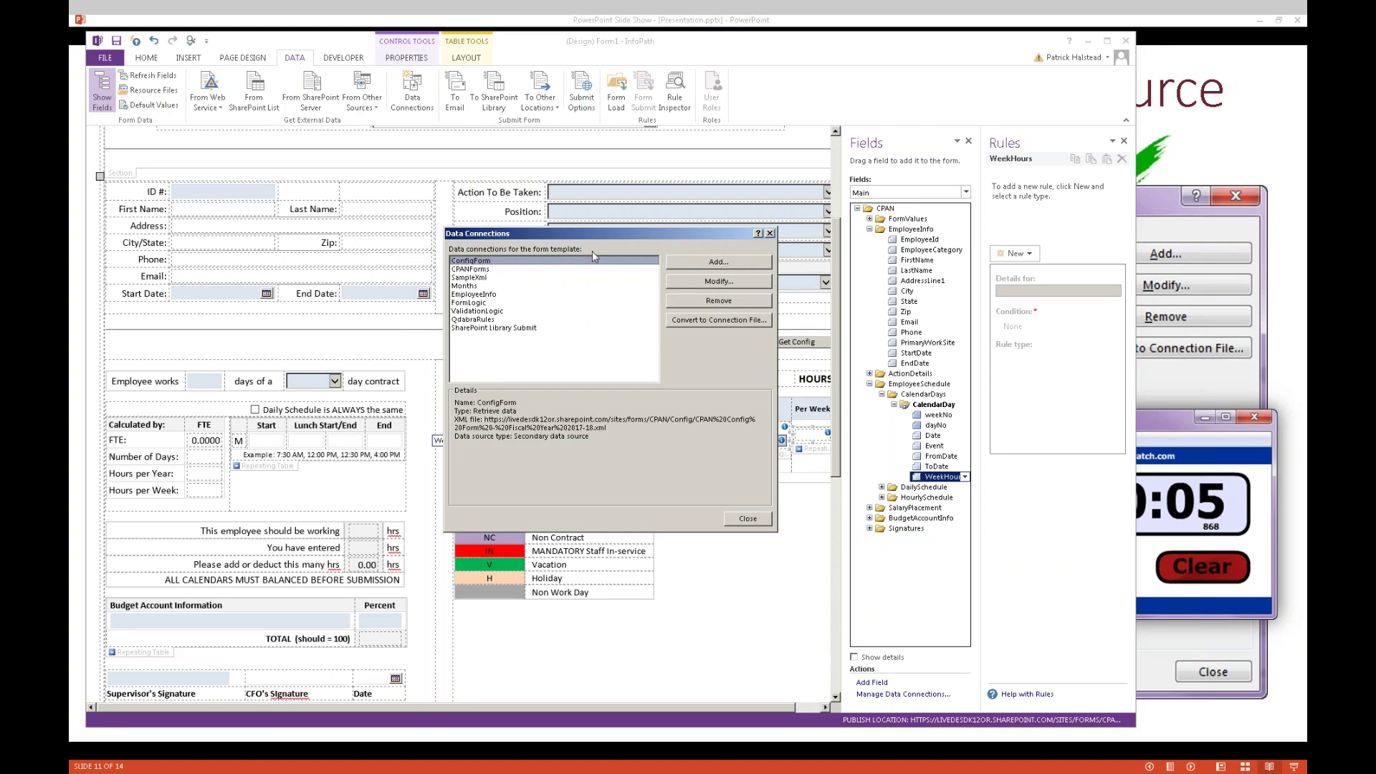
Close Form1's data connections list in InfoPath and view the resource files stored in the form template
key(Escape)
click(169, 92)
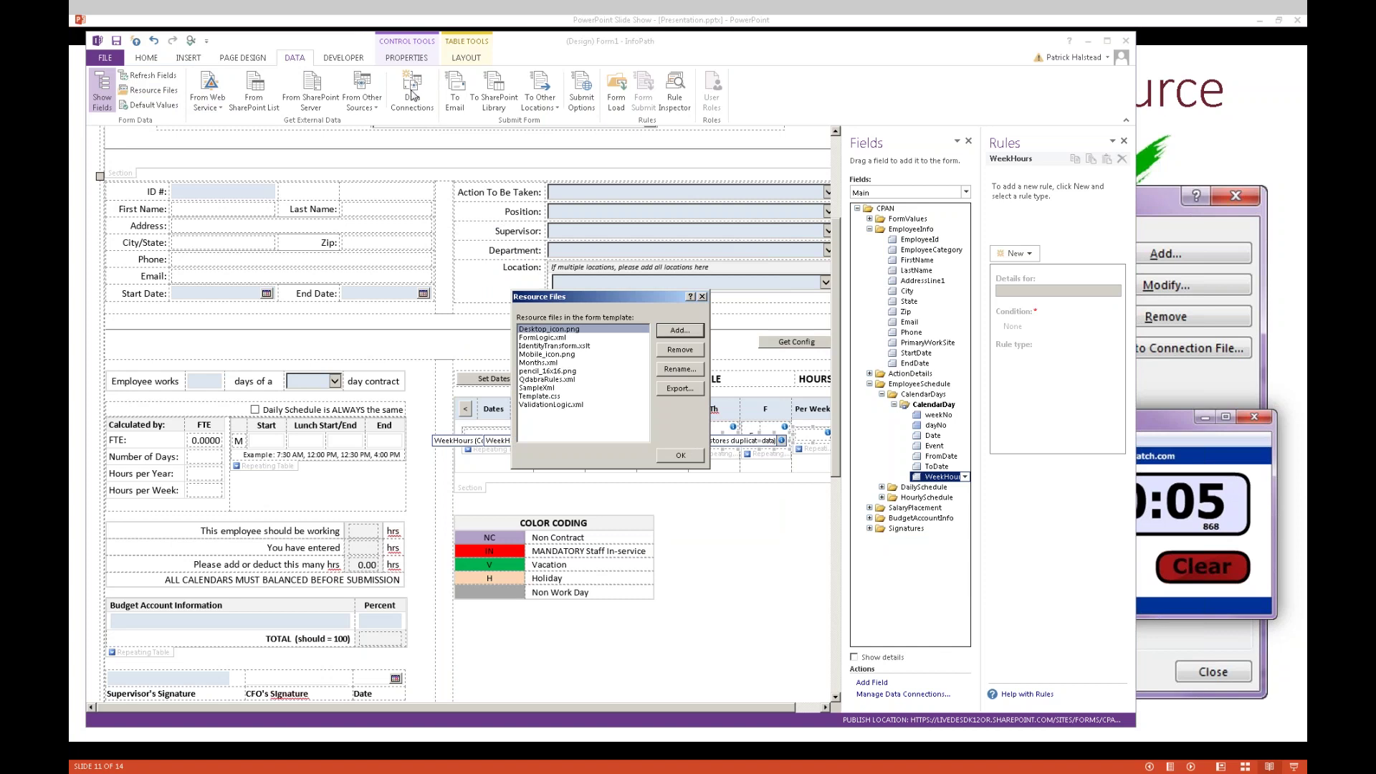
Close the resource files list and review the ConfigForm entry among Form1's data connections
click(414, 95)
key(Escape)
click(414, 95)
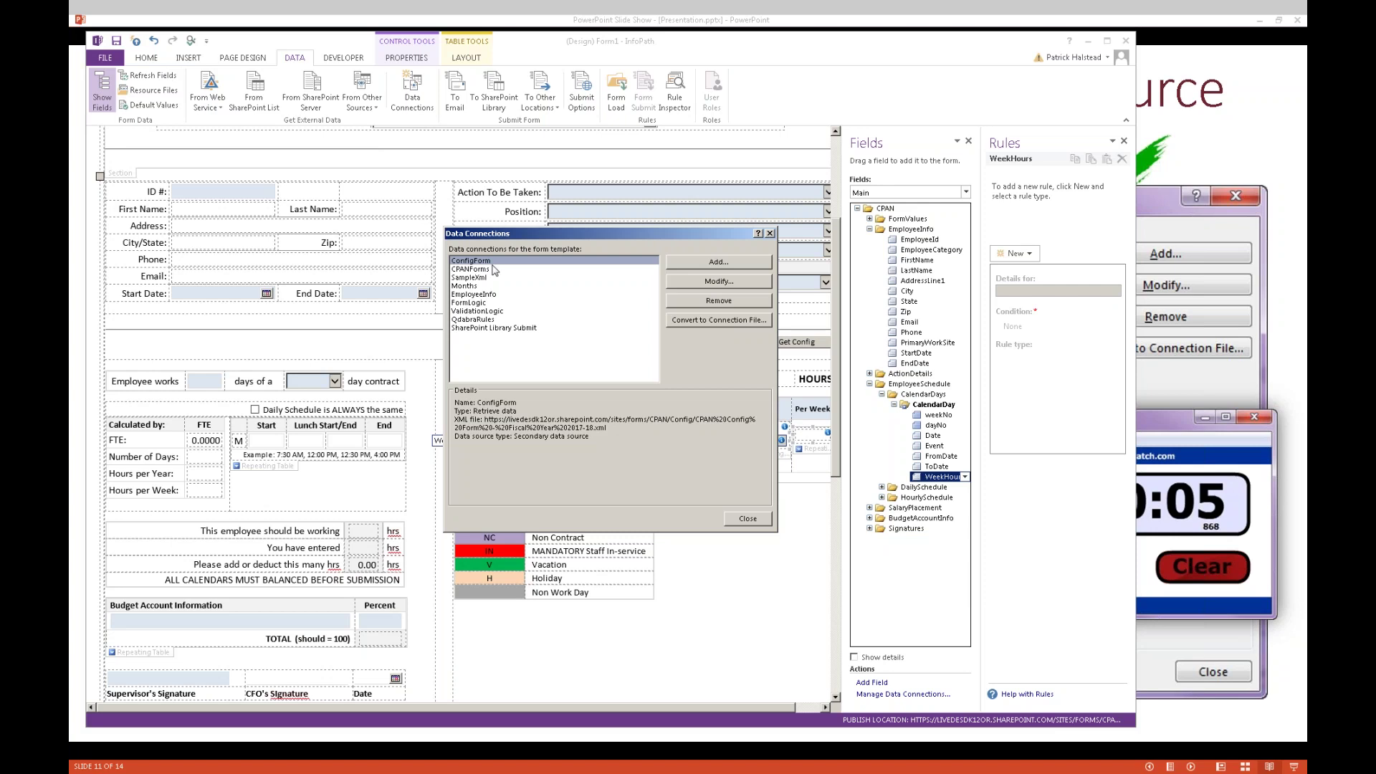
key(Escape)
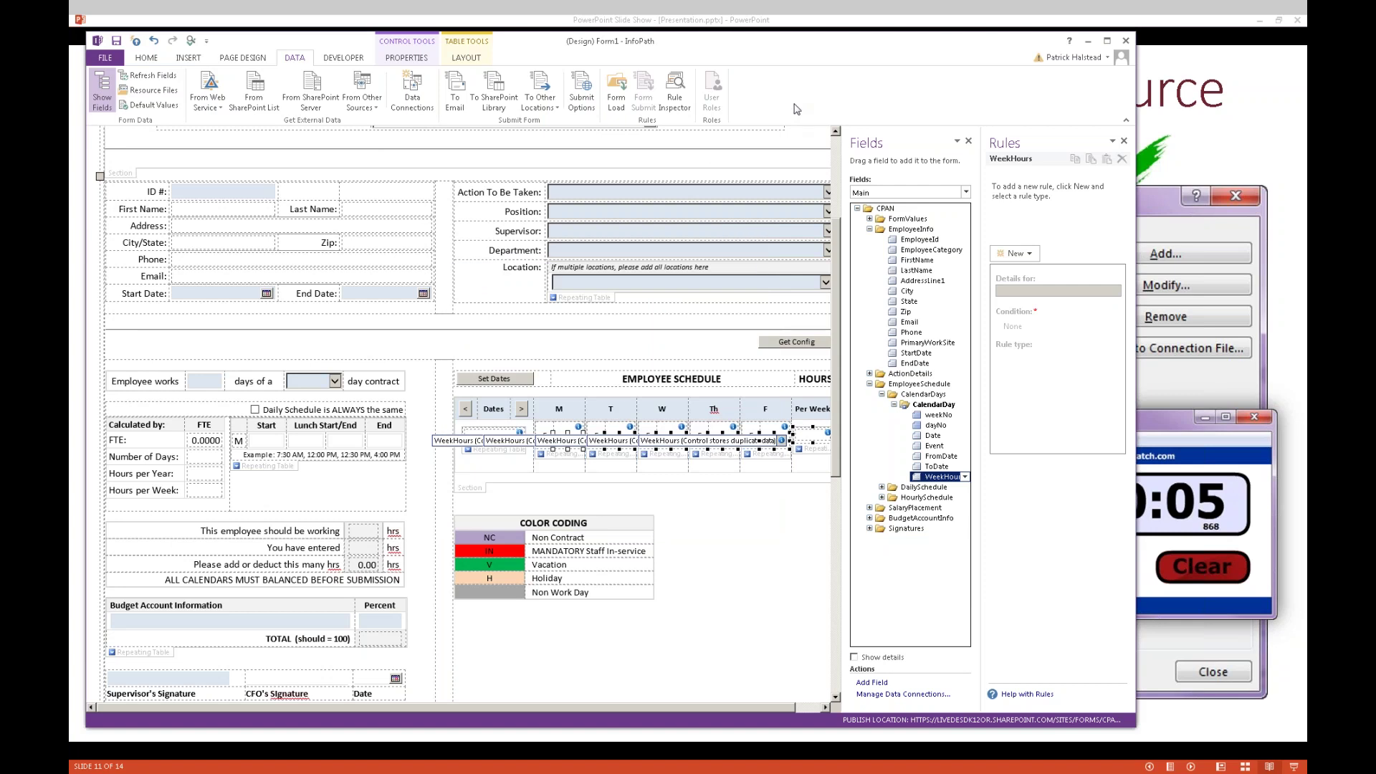
Switch to Chrome and show the FormsViewer template list containing the Webinar0330 templates
key(alt+Tab)
key(alt+Tab)
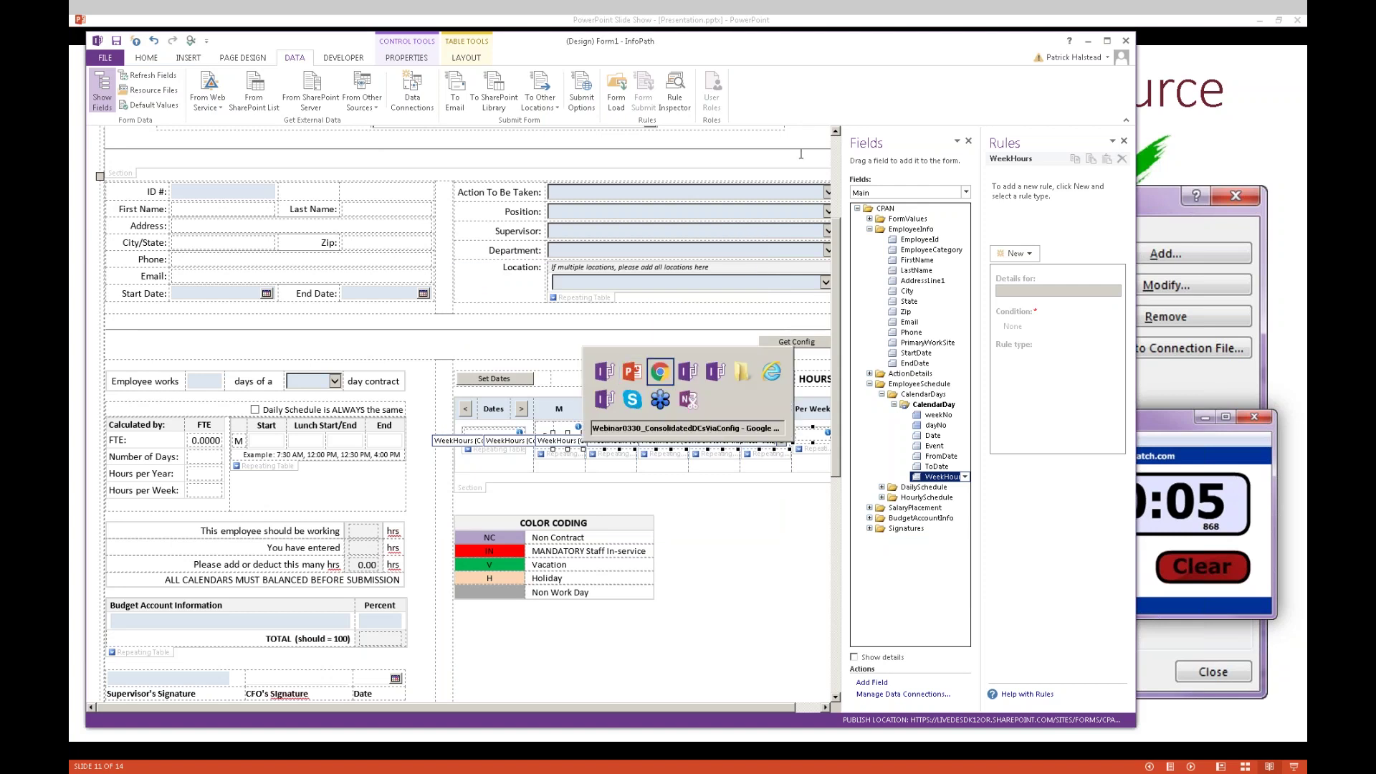
key(alt+Tab)
key(alt+Tab)
key(shift+alt+Tab)
key(shift+alt+Tab)
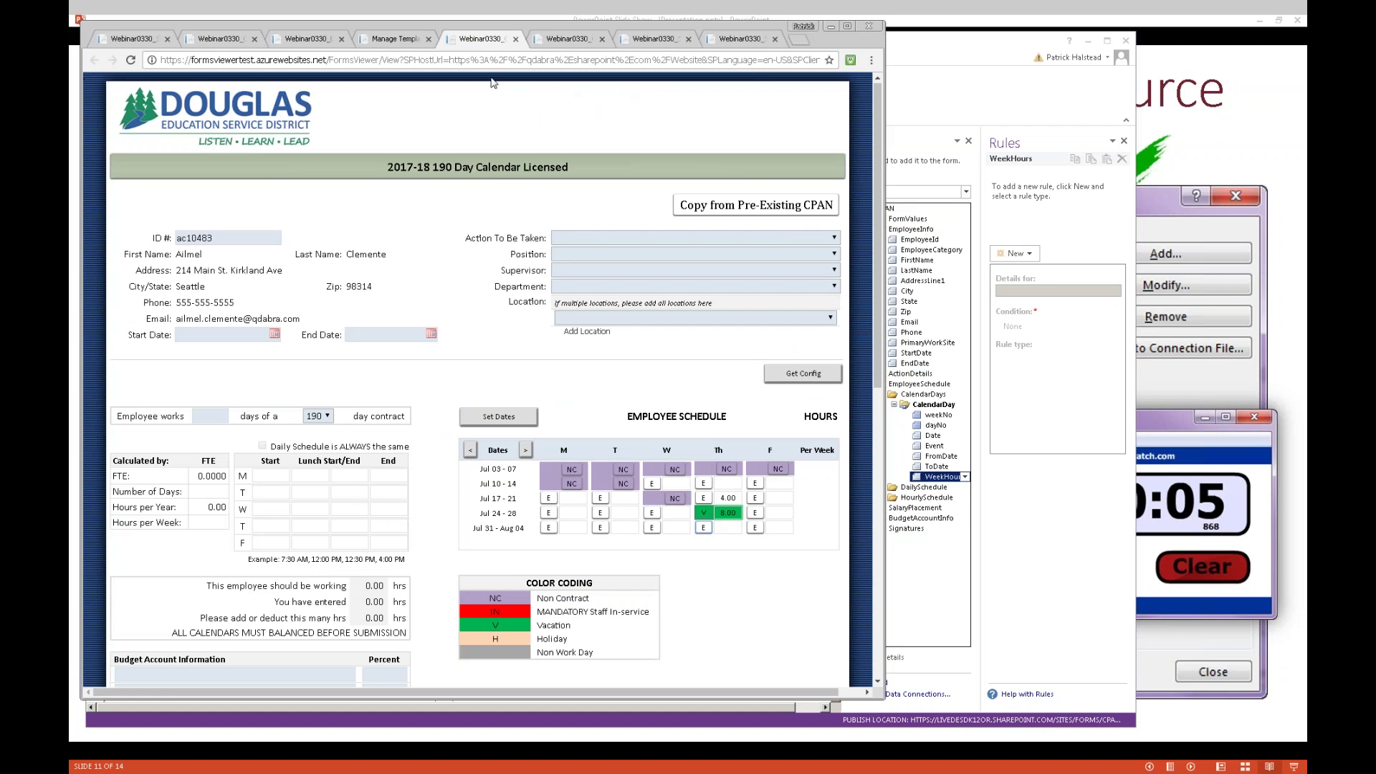
click(394, 39)
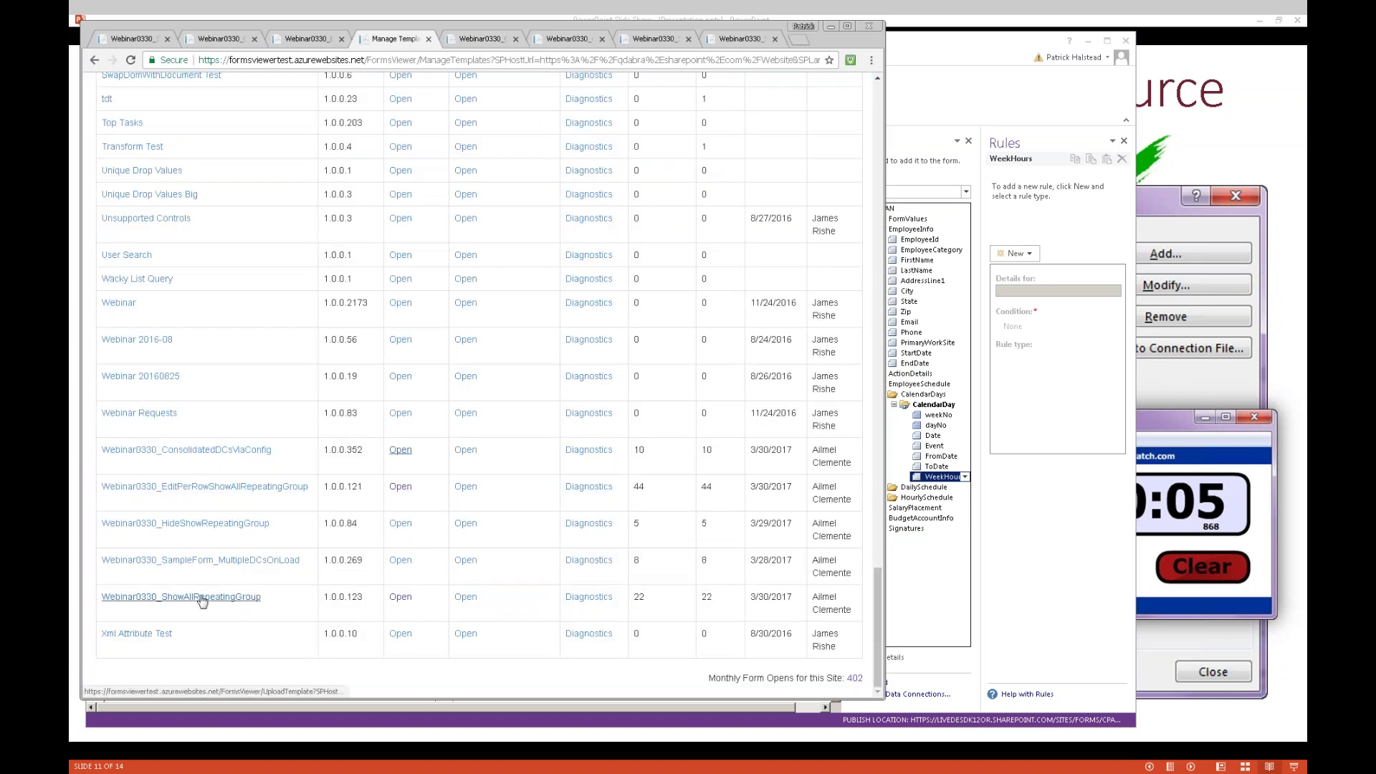
Return to PowerPoint, leave the slide show, and copy the "Bad form" URL from the notes of slide 11
key(alt+Tab)
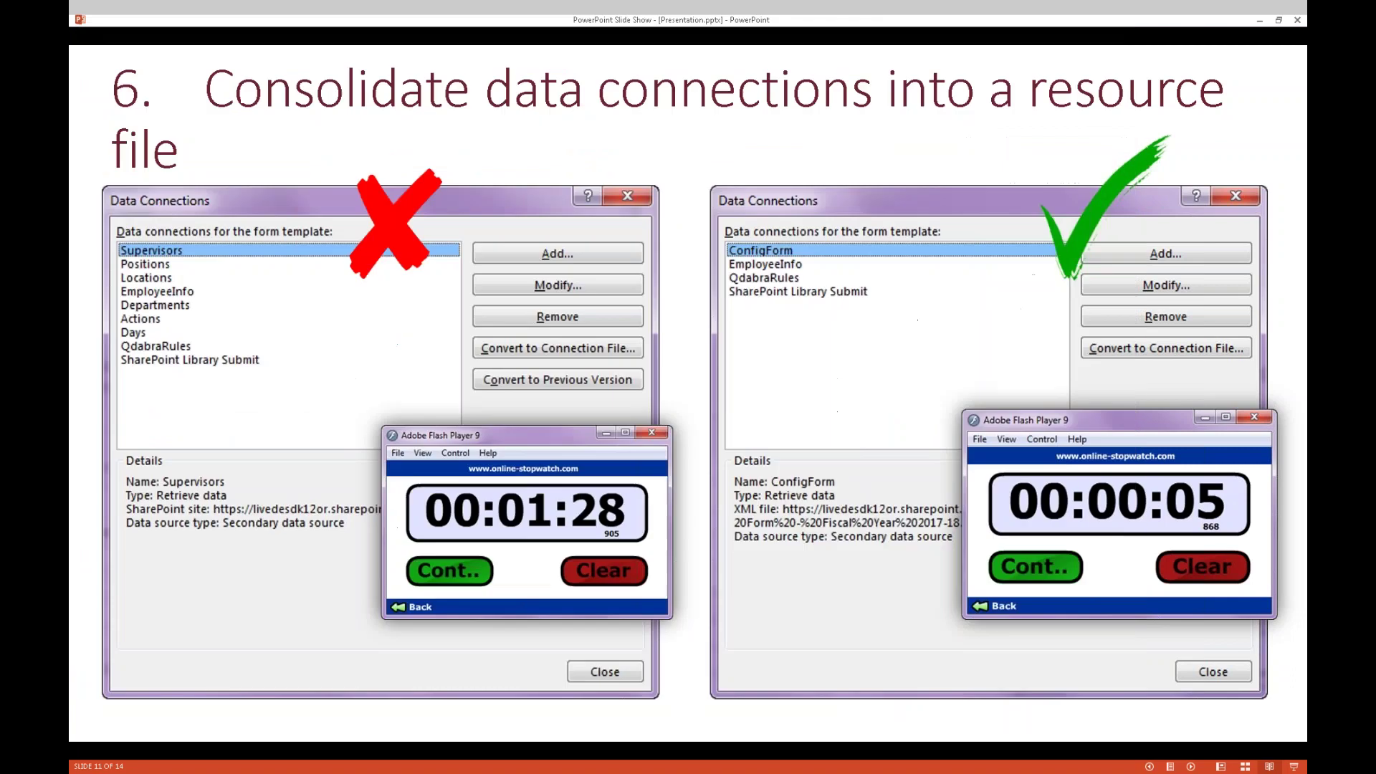
key(Right)
key(Right)
key(Left)
key(Left)
key(Escape)
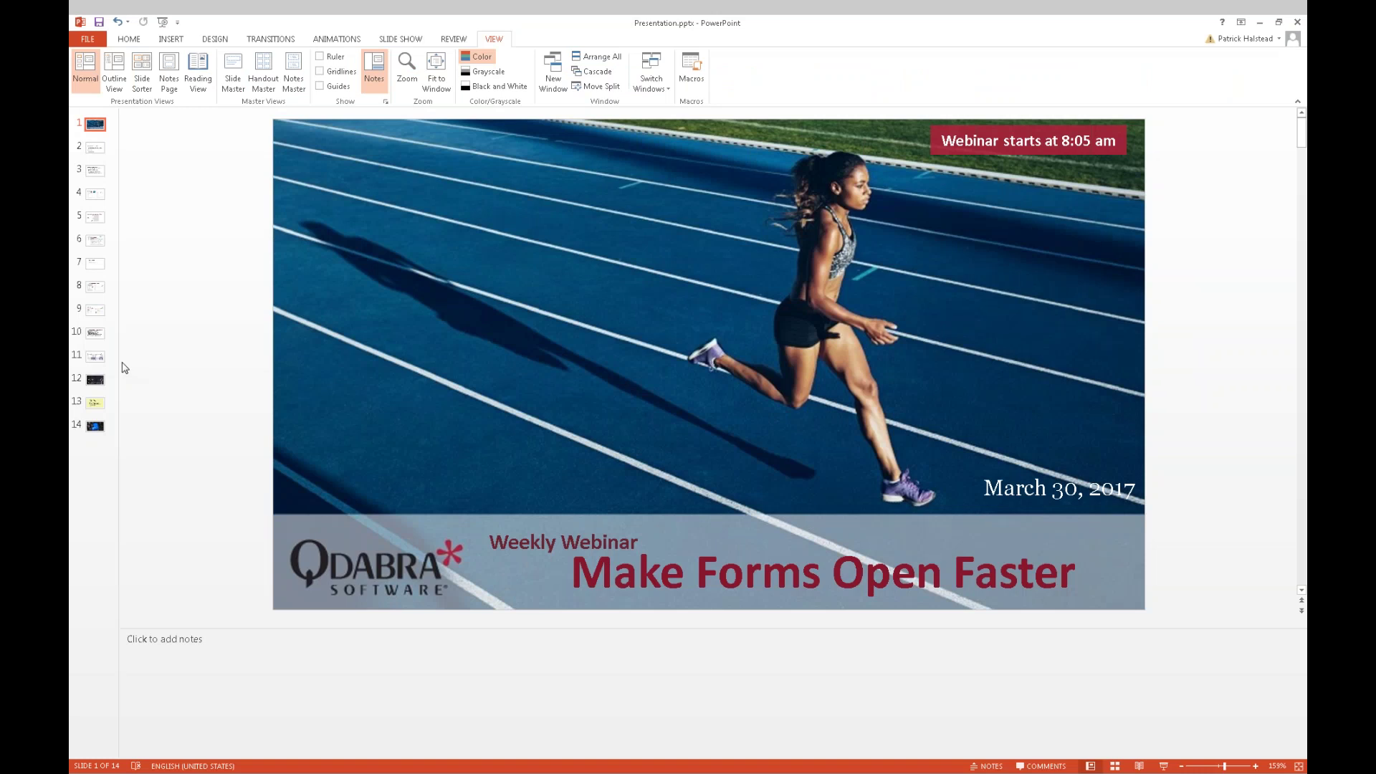
click(103, 362)
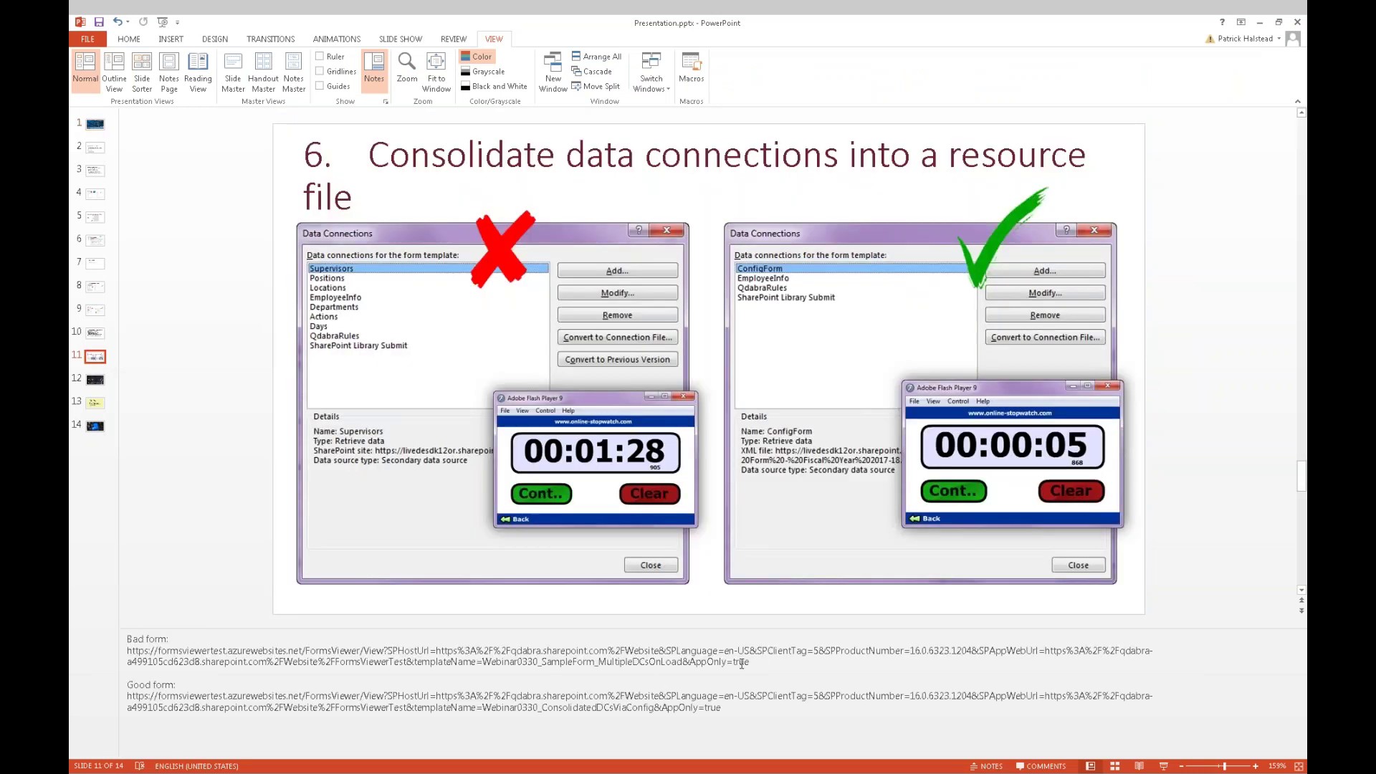
drag(742, 663, 341, 647)
drag(139, 644, 126, 648)
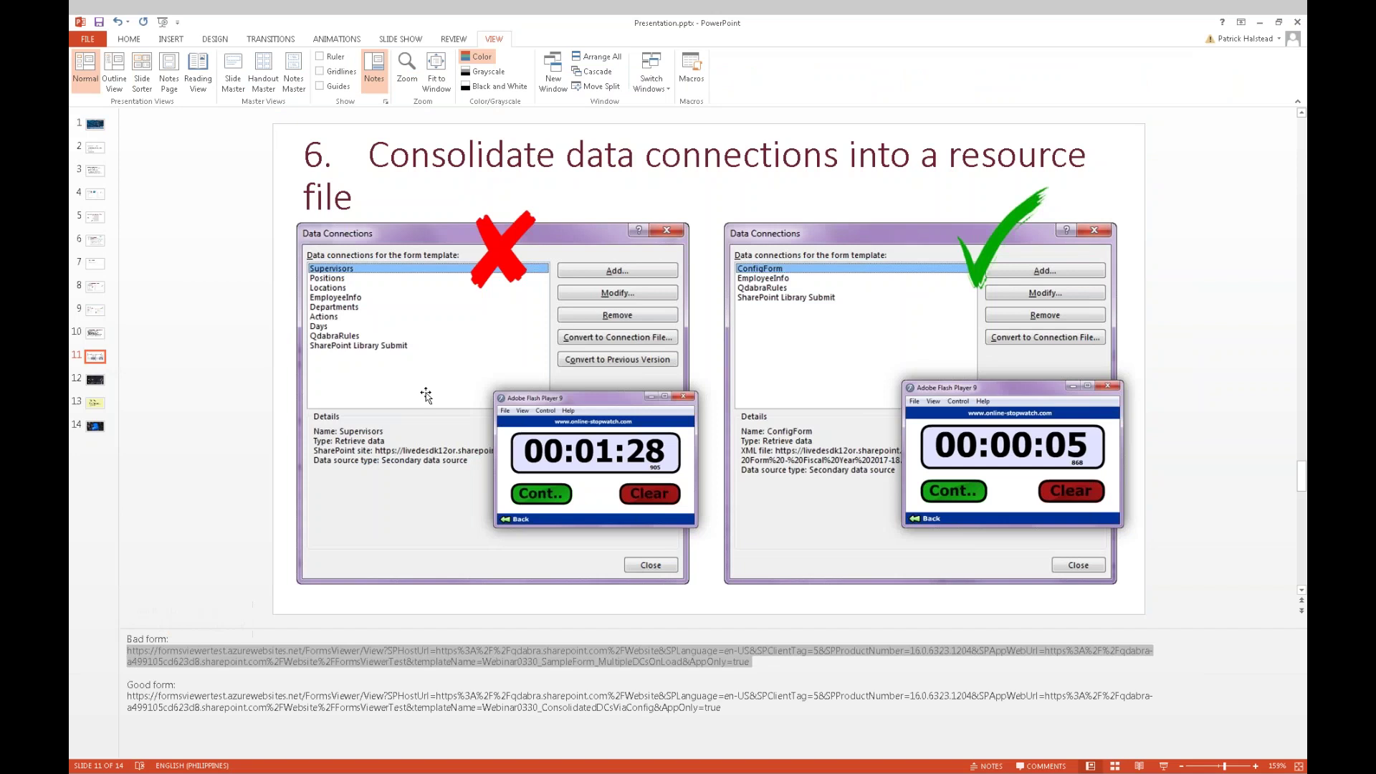
Switch to Chrome and load the copied Webinar0330_SampleForm_MultipleDCsOnLoad form URL in a new tab
key(alt+Tab)
key(alt+Tab)
key(alt+Tab)
key(alt+Tab)
key(alt+Tab)
key(alt+Tab)
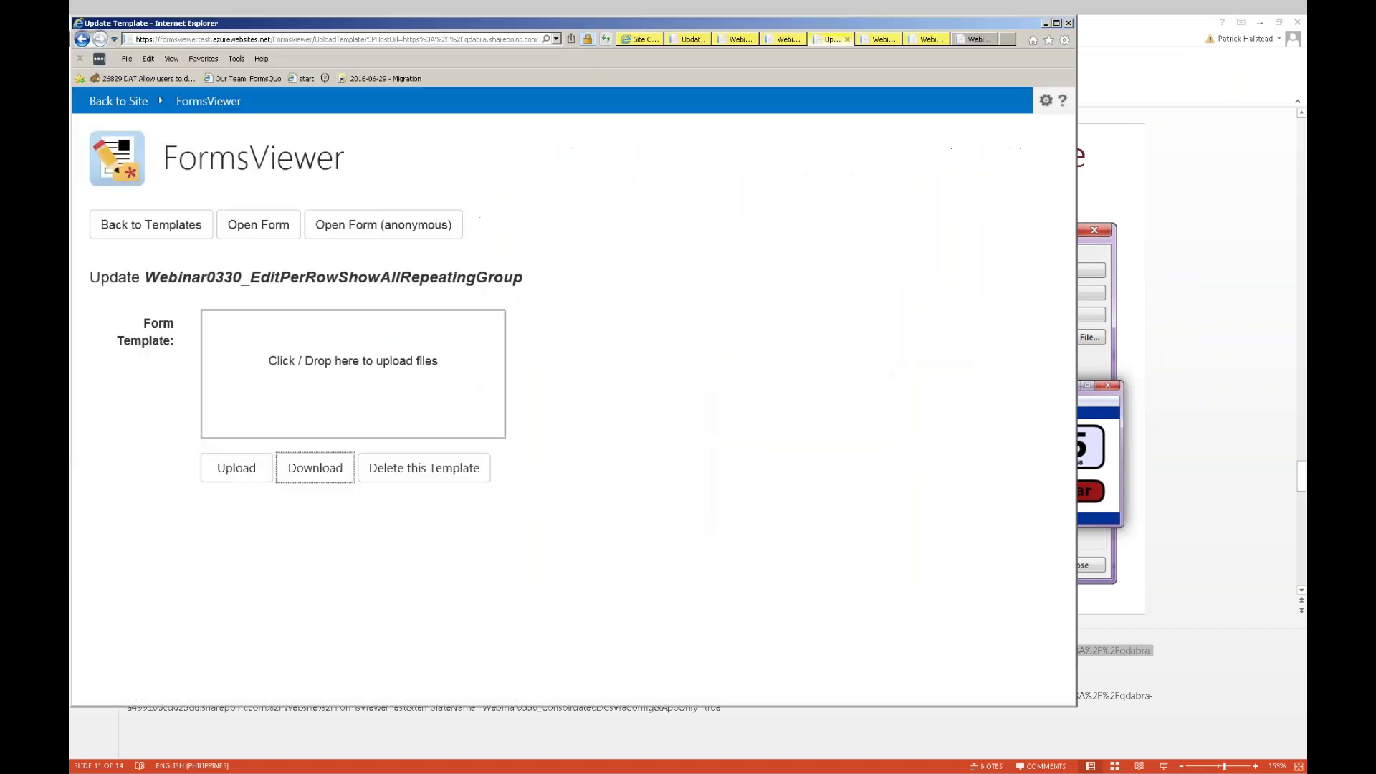
key(alt+Tab)
key(alt+Tab)
key(alt+Tab)
key(alt+Tab)
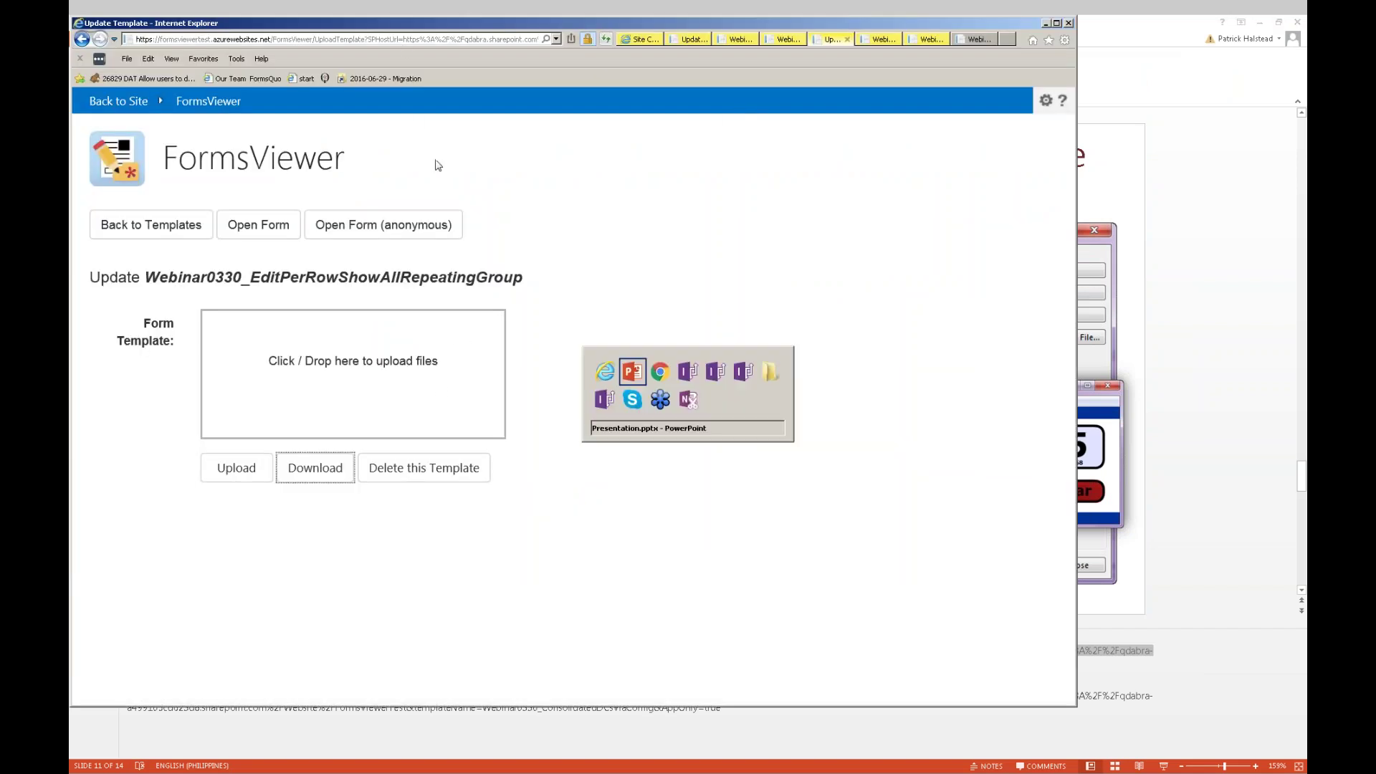
key(alt+shift+Tab)
key(alt+shift+Tab)
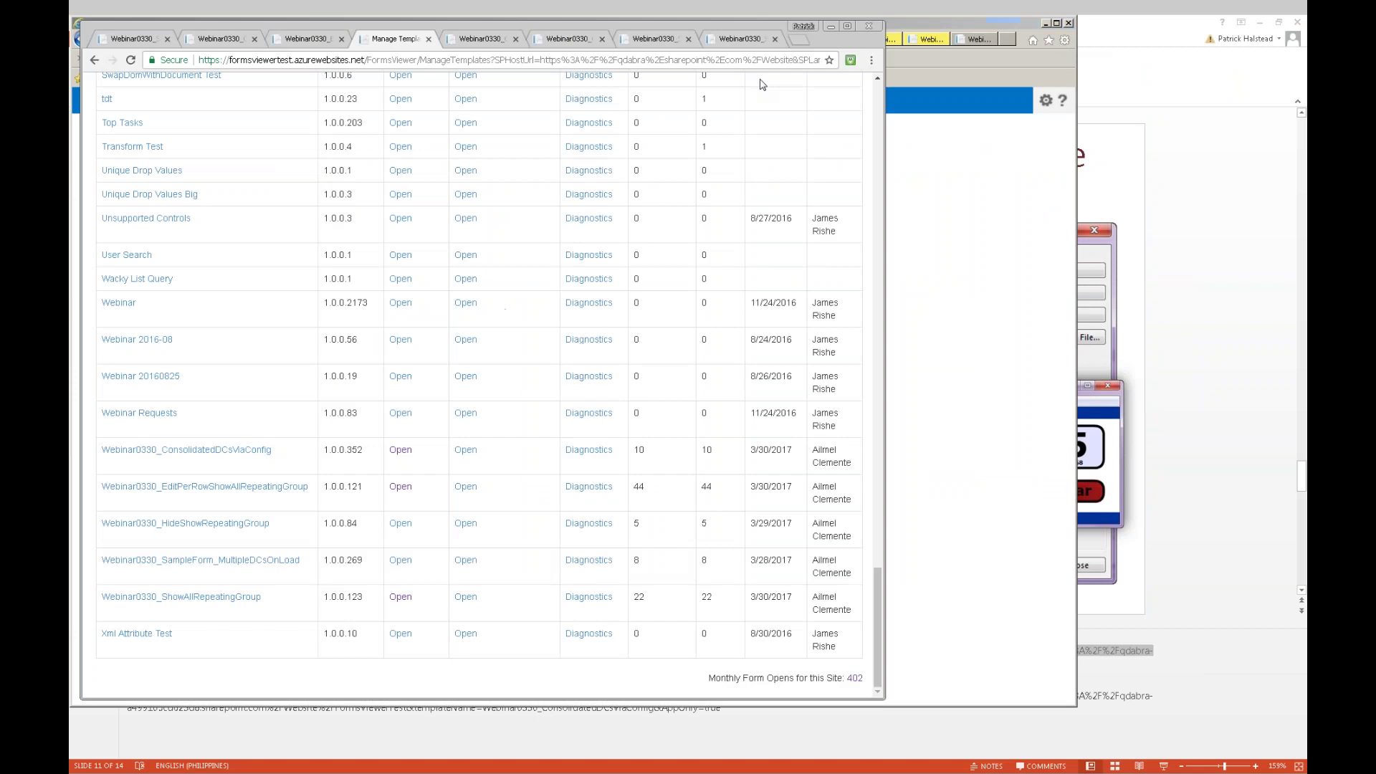
click(798, 40)
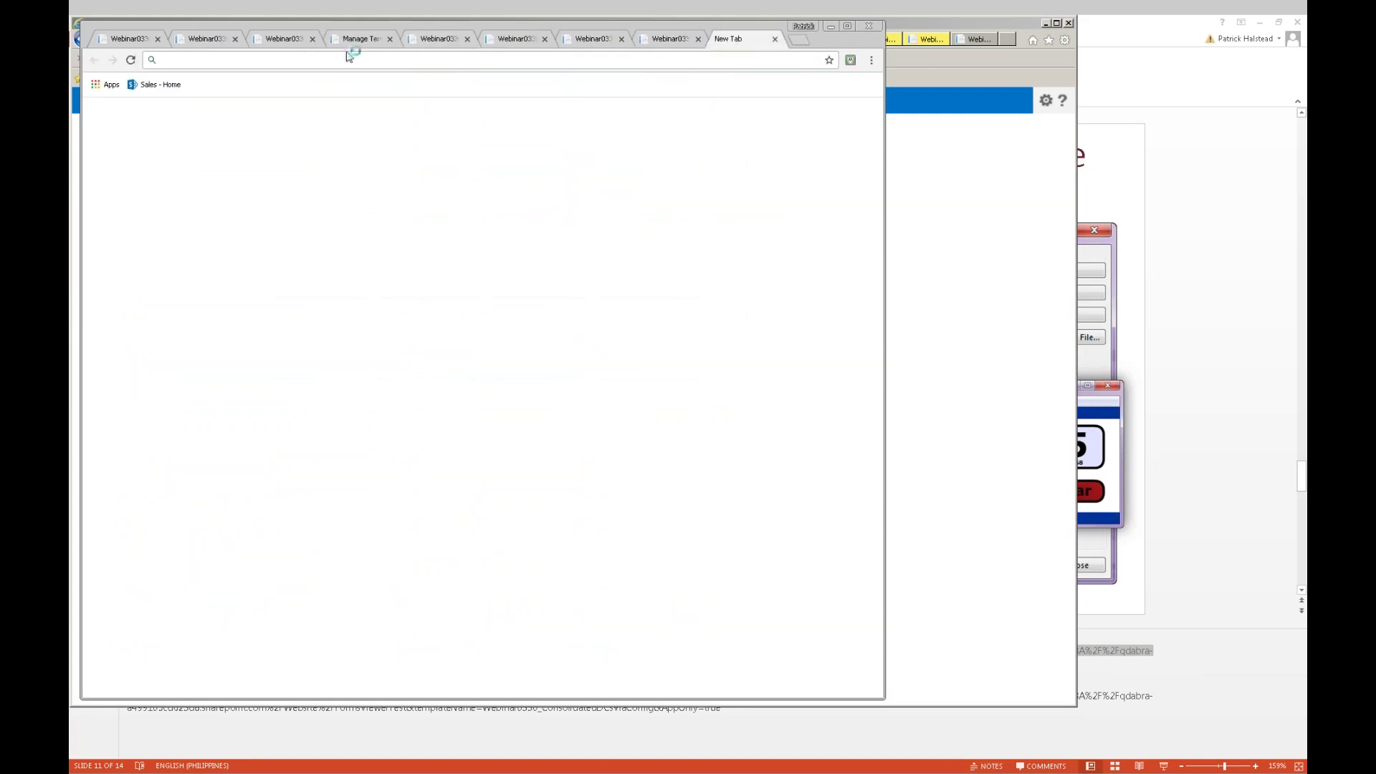
key(ctrl+v)
key(Return)
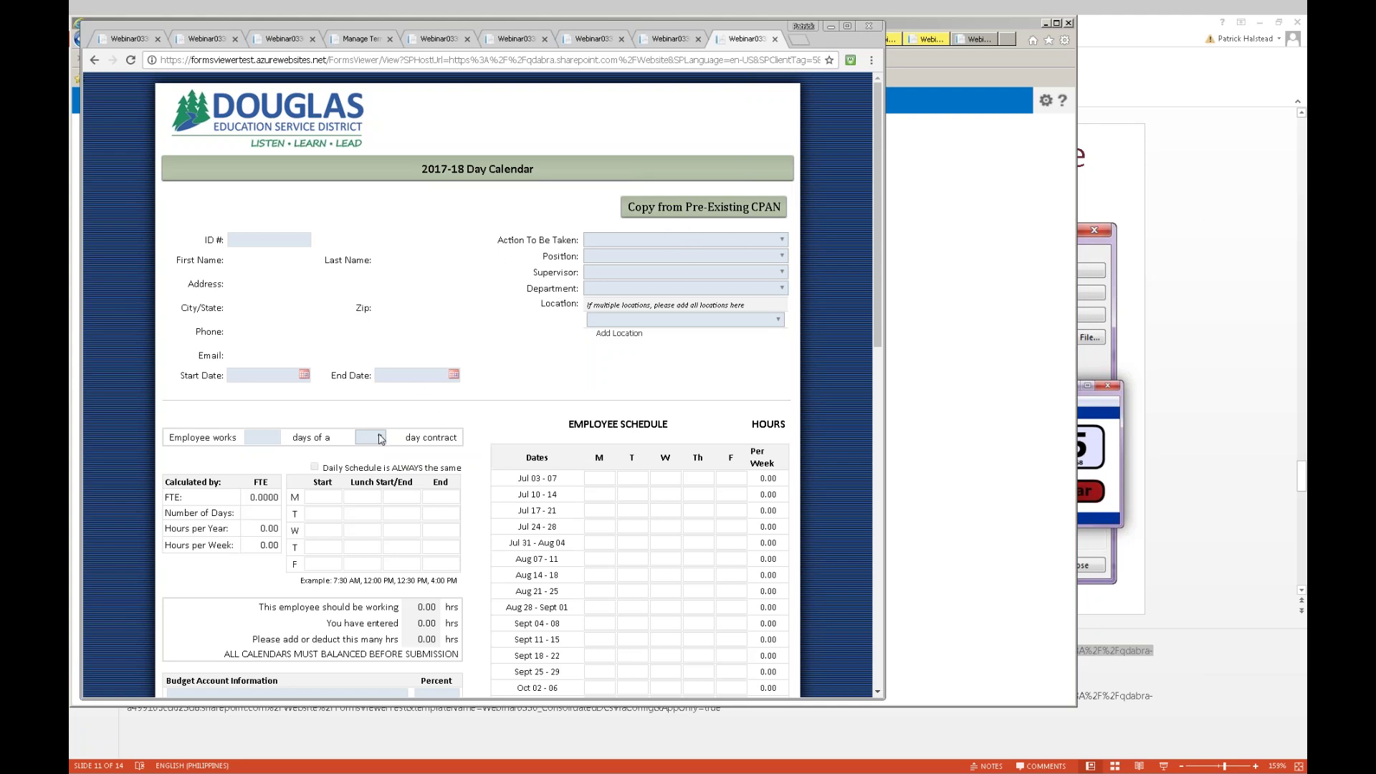
Set the contract length to 190 days and enter the employee's ID to look up the employee details
click(373, 438)
click(367, 465)
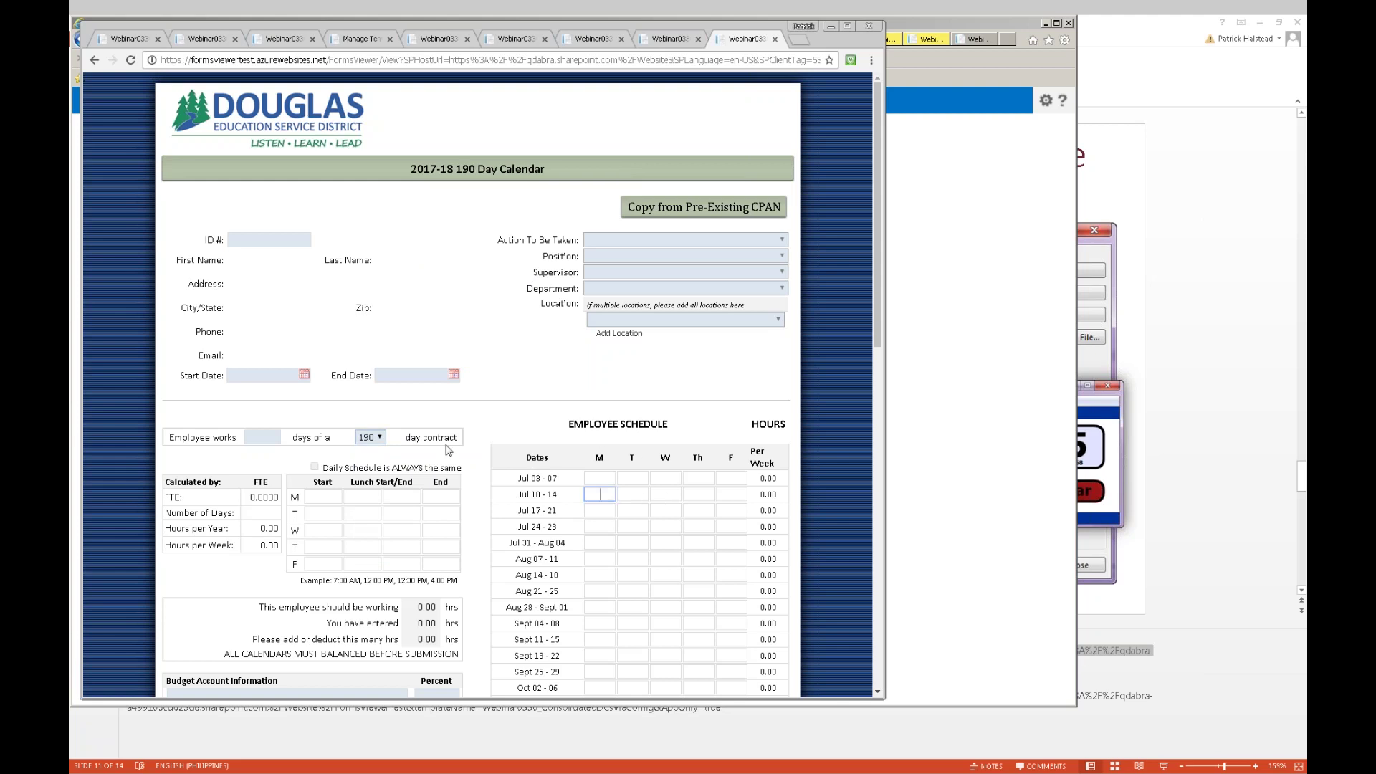
scroll(661, 443, down, 3)
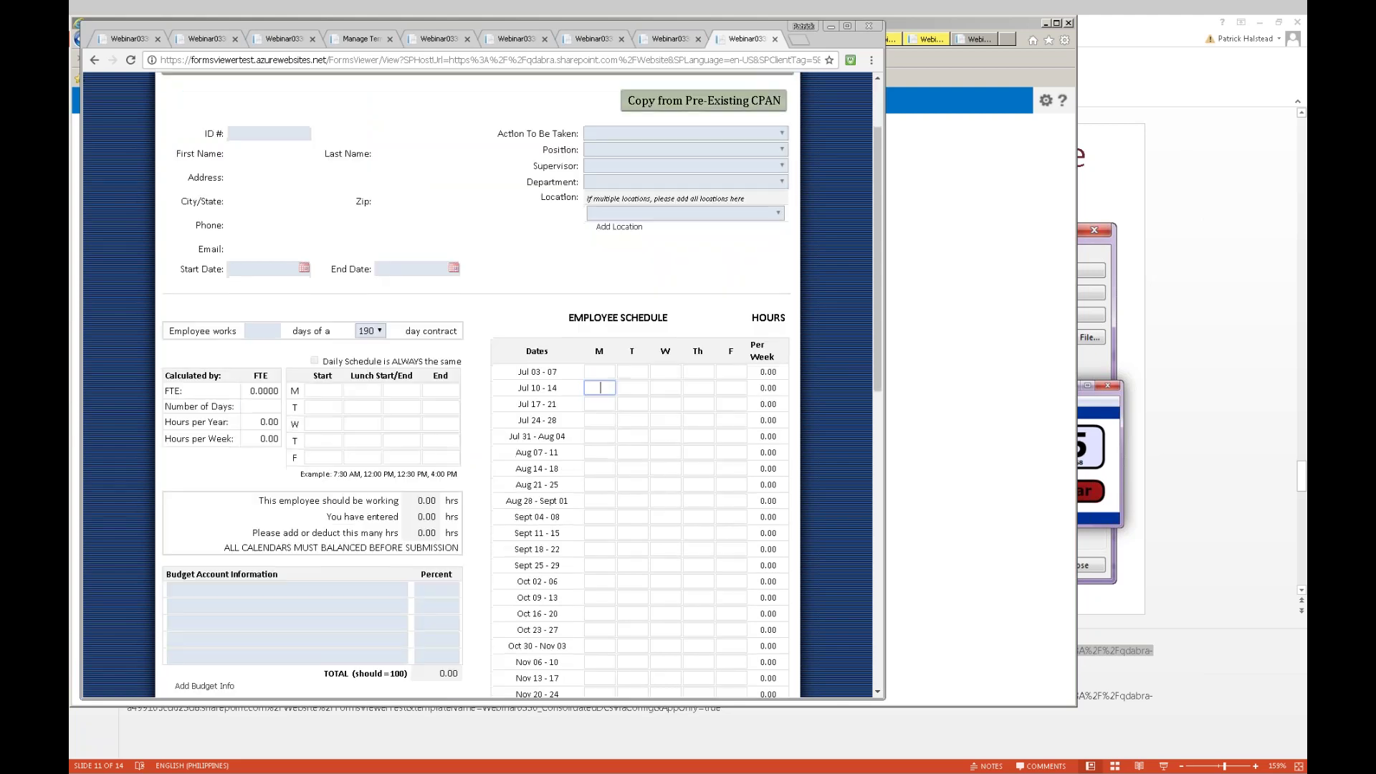
click(308, 131)
text(ac10483)
key(Tab)
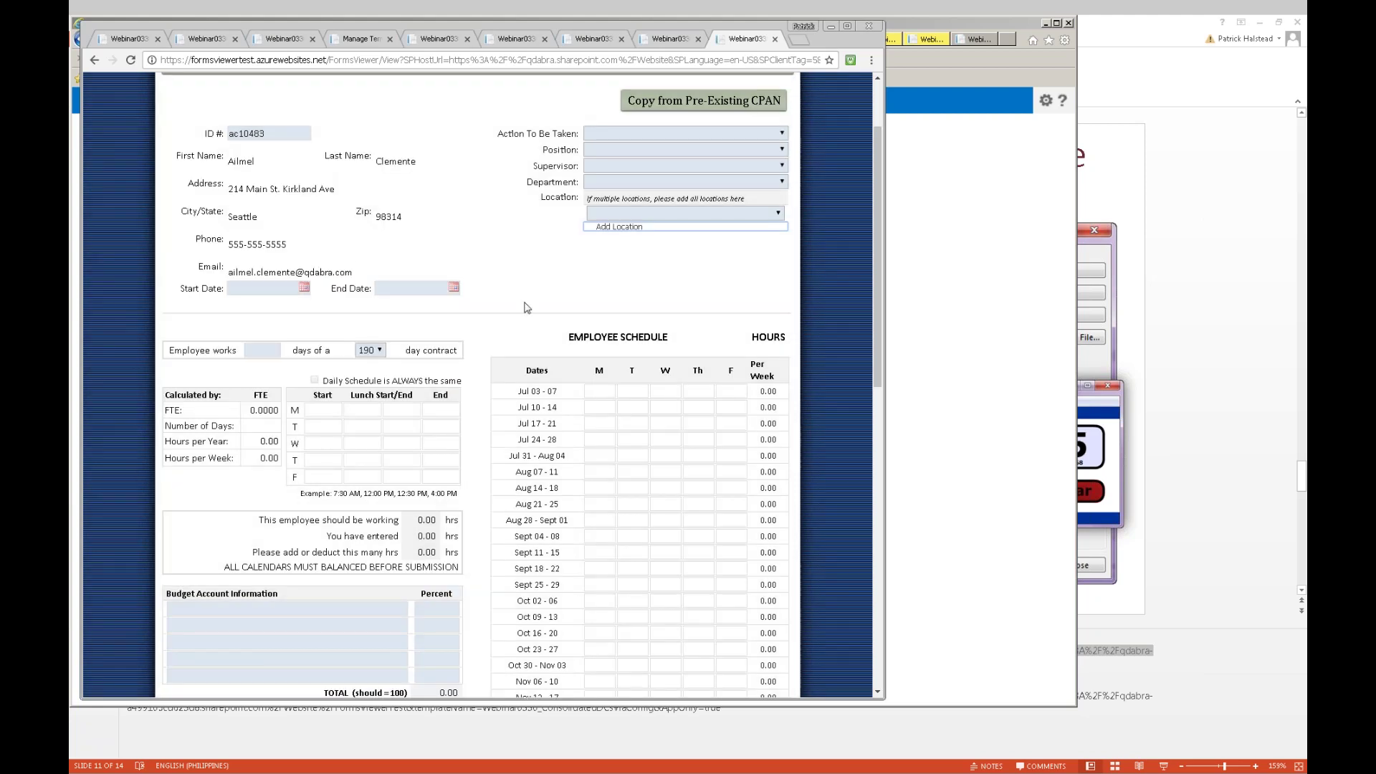
Look through the form down to the color coding legend, and select the Tuesday cell of the Jul 03 - 07 week
scroll(524, 337, down, 5)
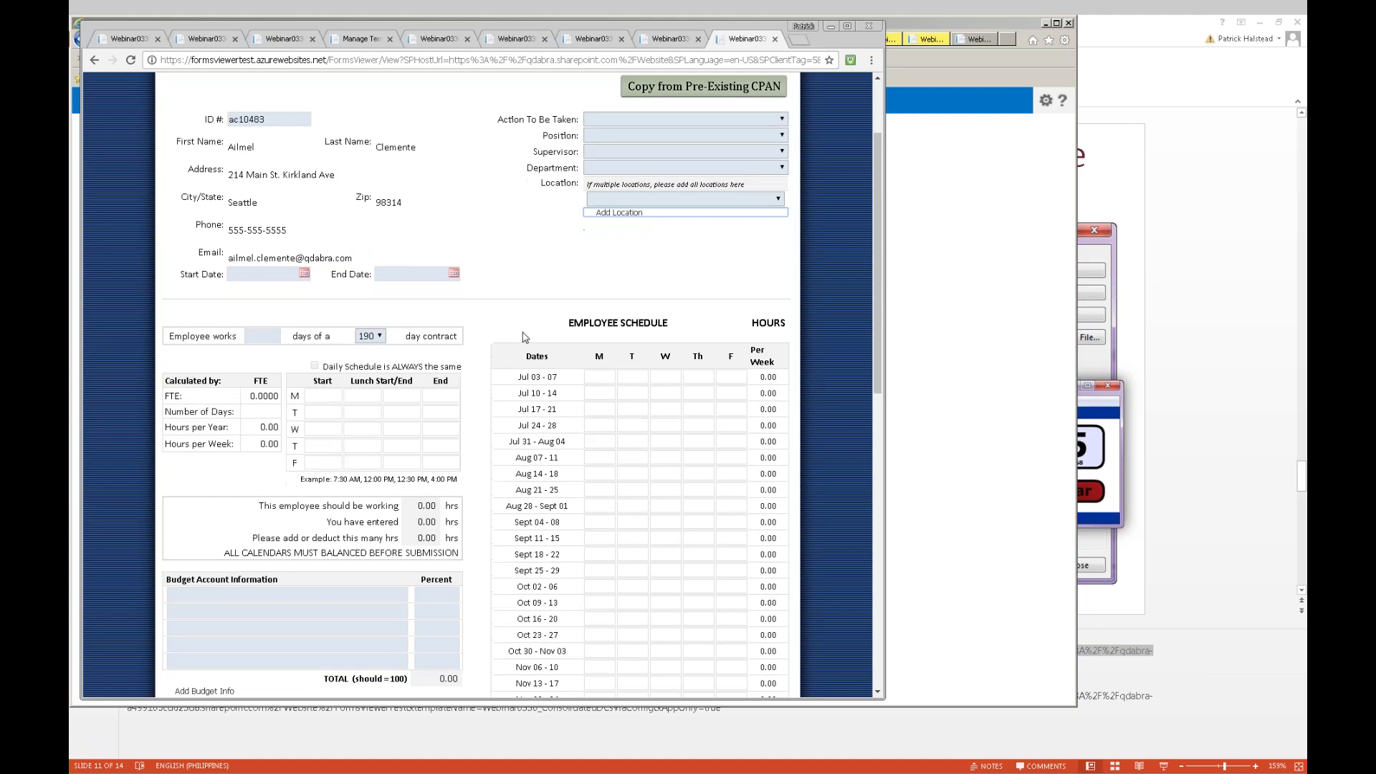
scroll(480, 387, down, 5)
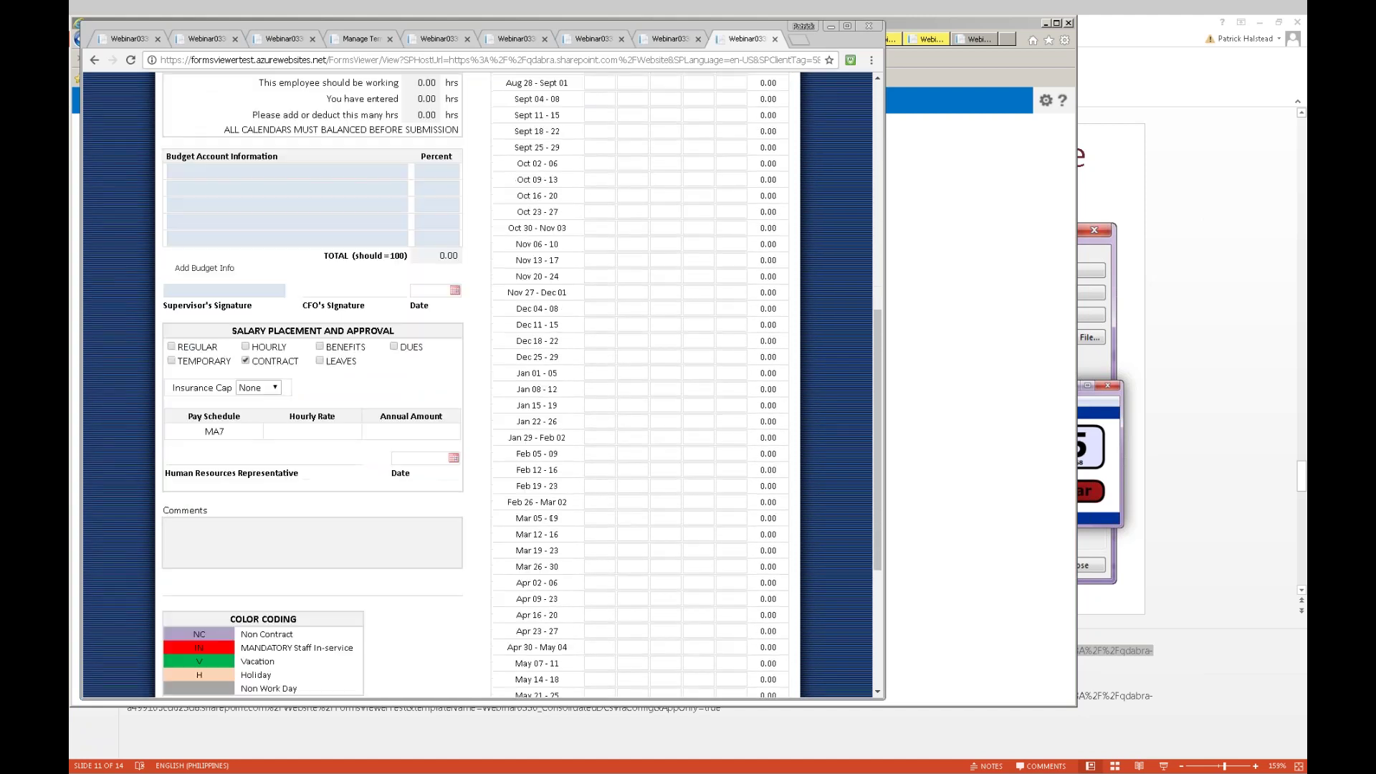
scroll(480, 387, up, 12)
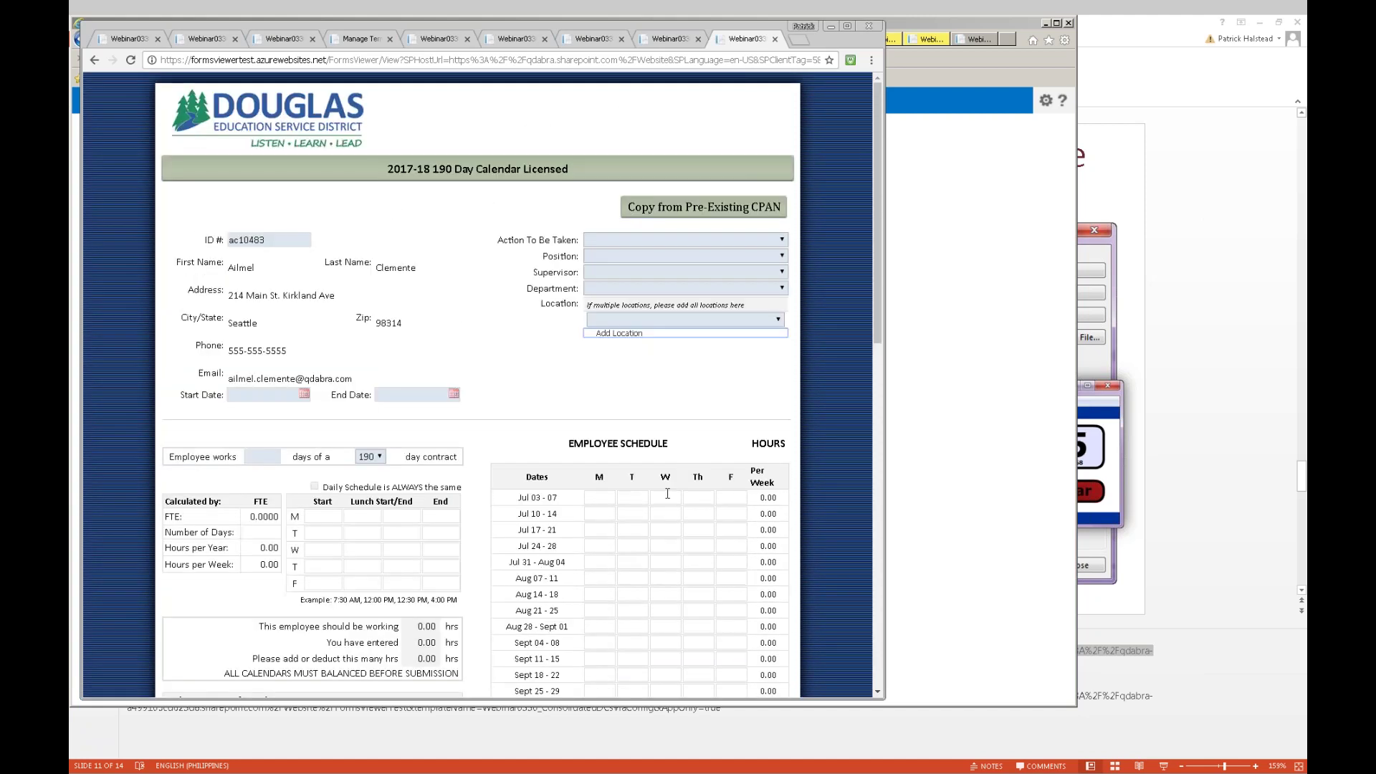
click(634, 497)
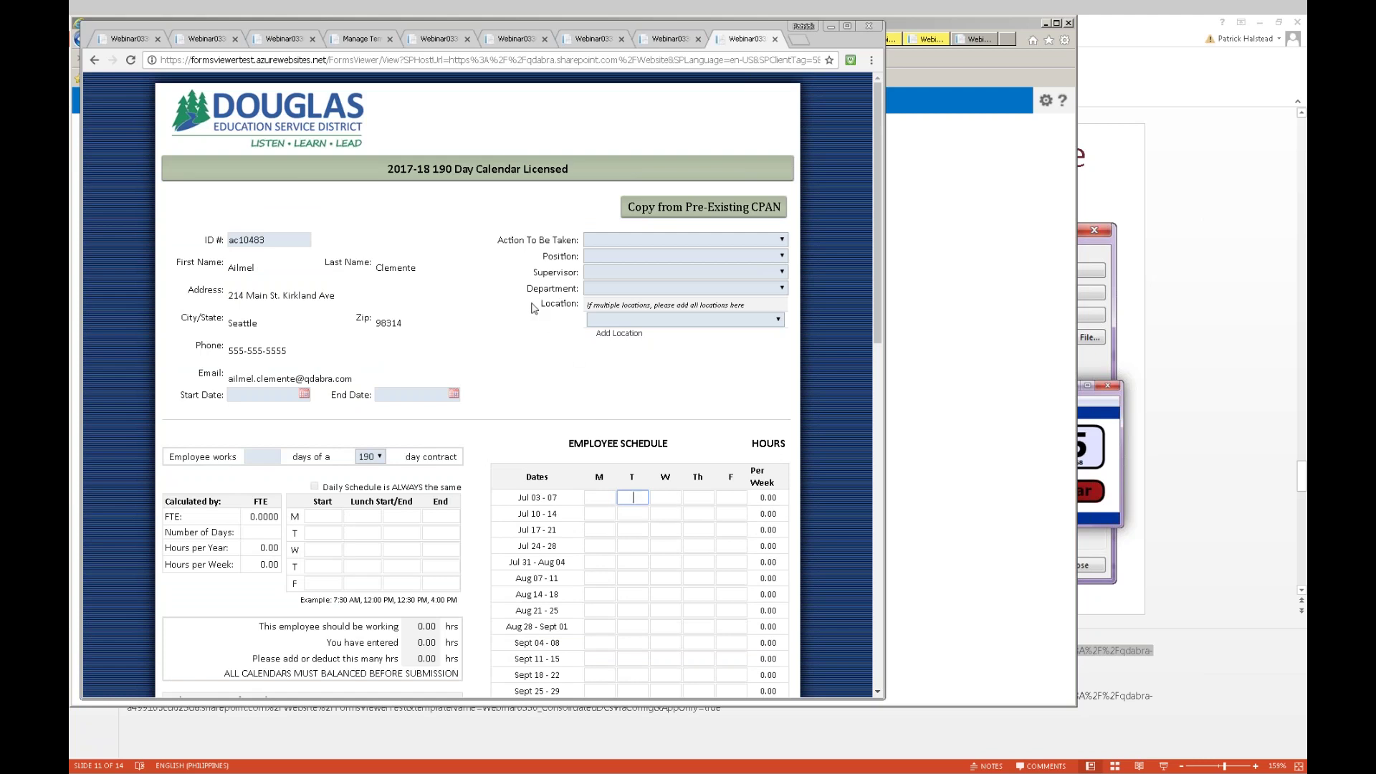
Switch to PowerPoint and copy the "Good form" URL from the notes of slide 11
click(944, 364)
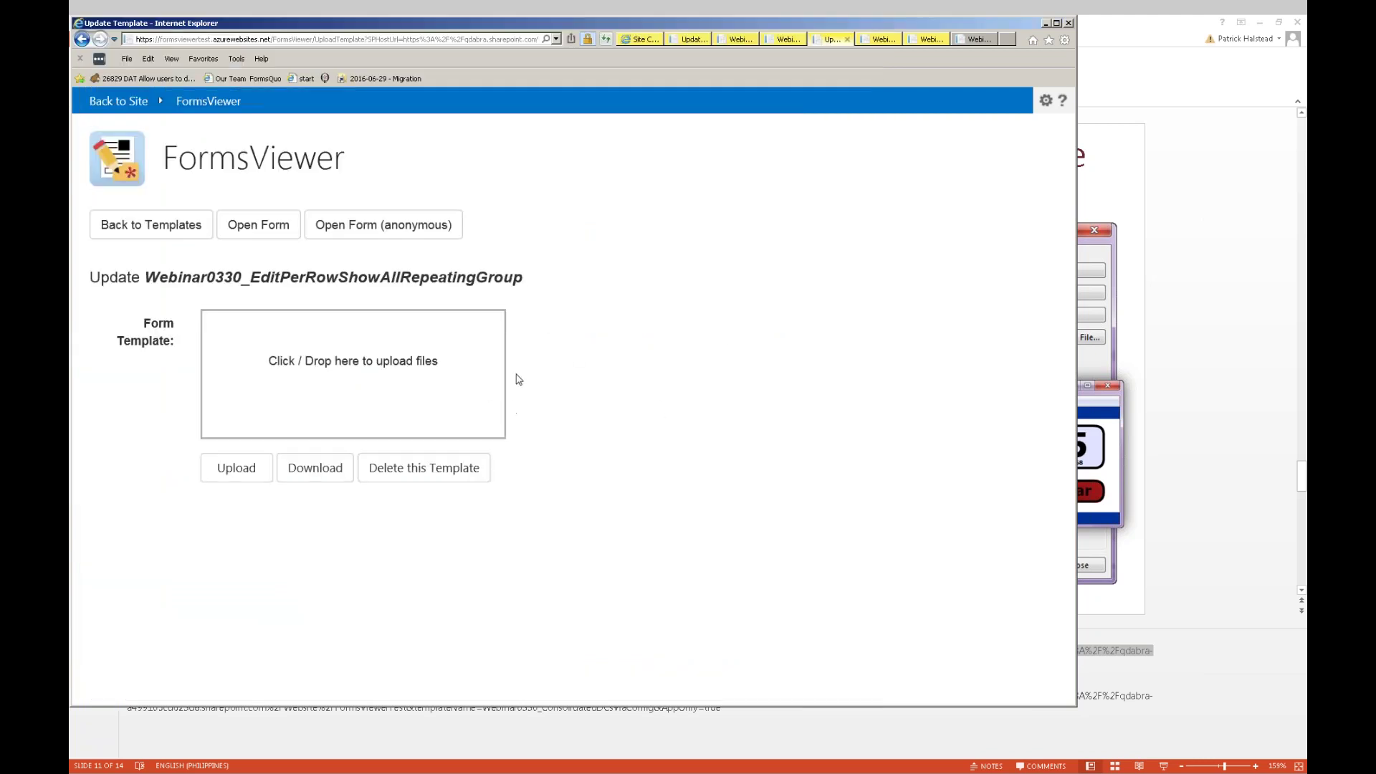
key(alt+Tab)
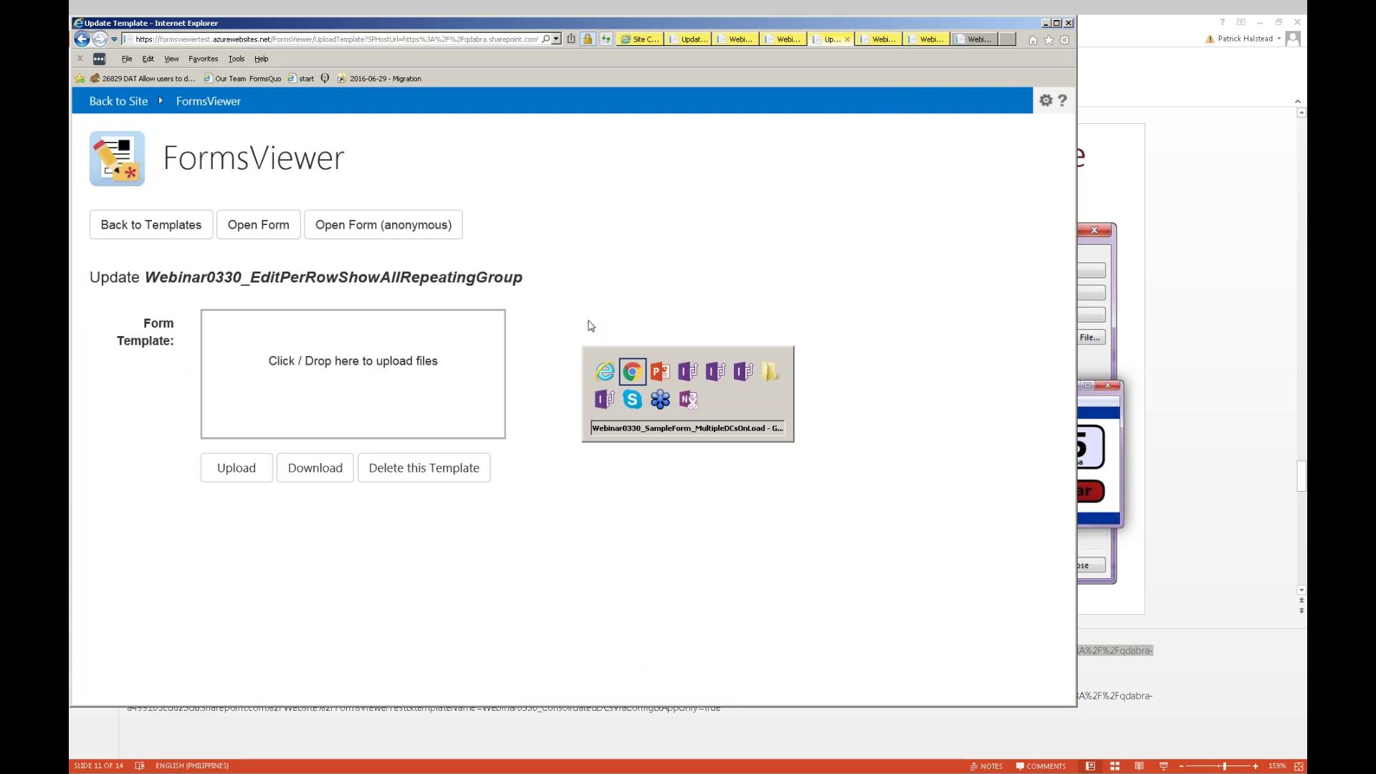
key(alt+Tab)
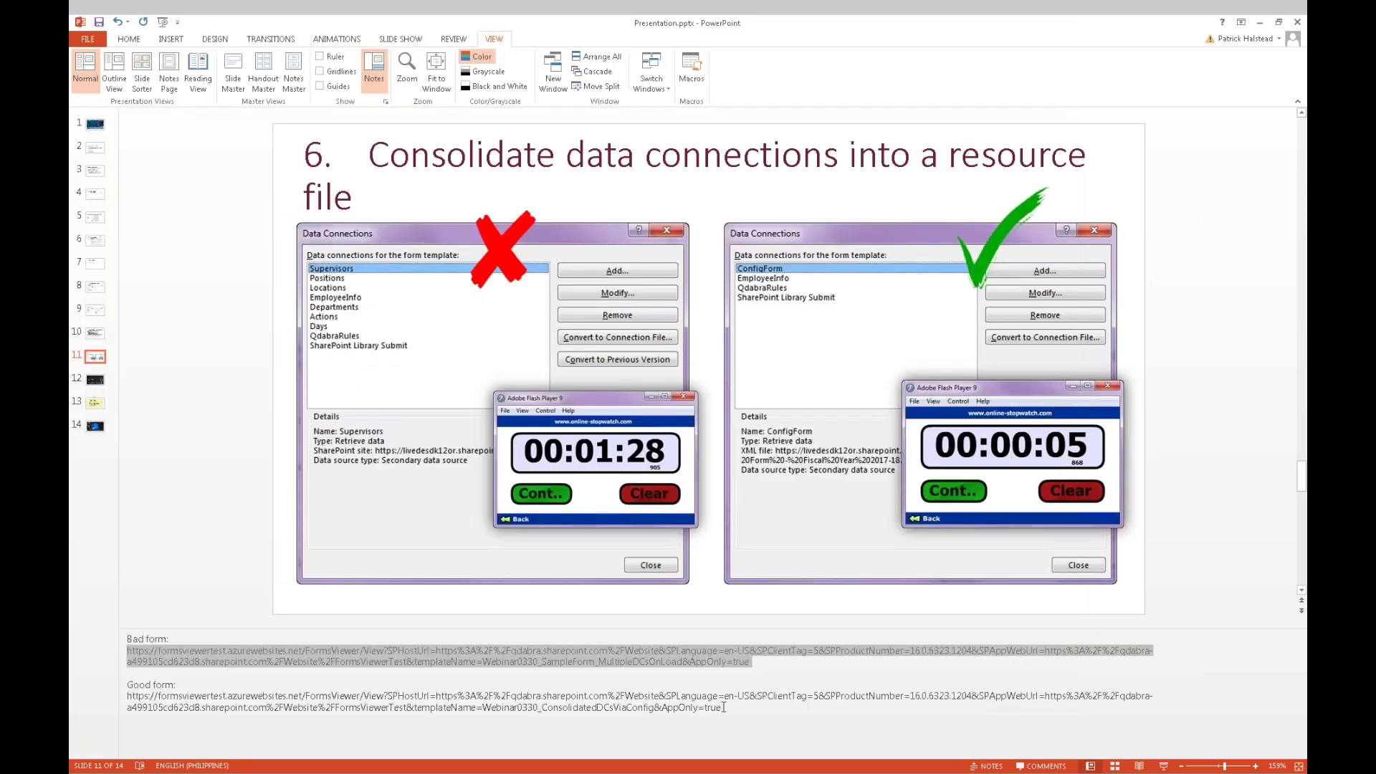
drag(725, 707, 469, 708)
drag(133, 696, 128, 695)
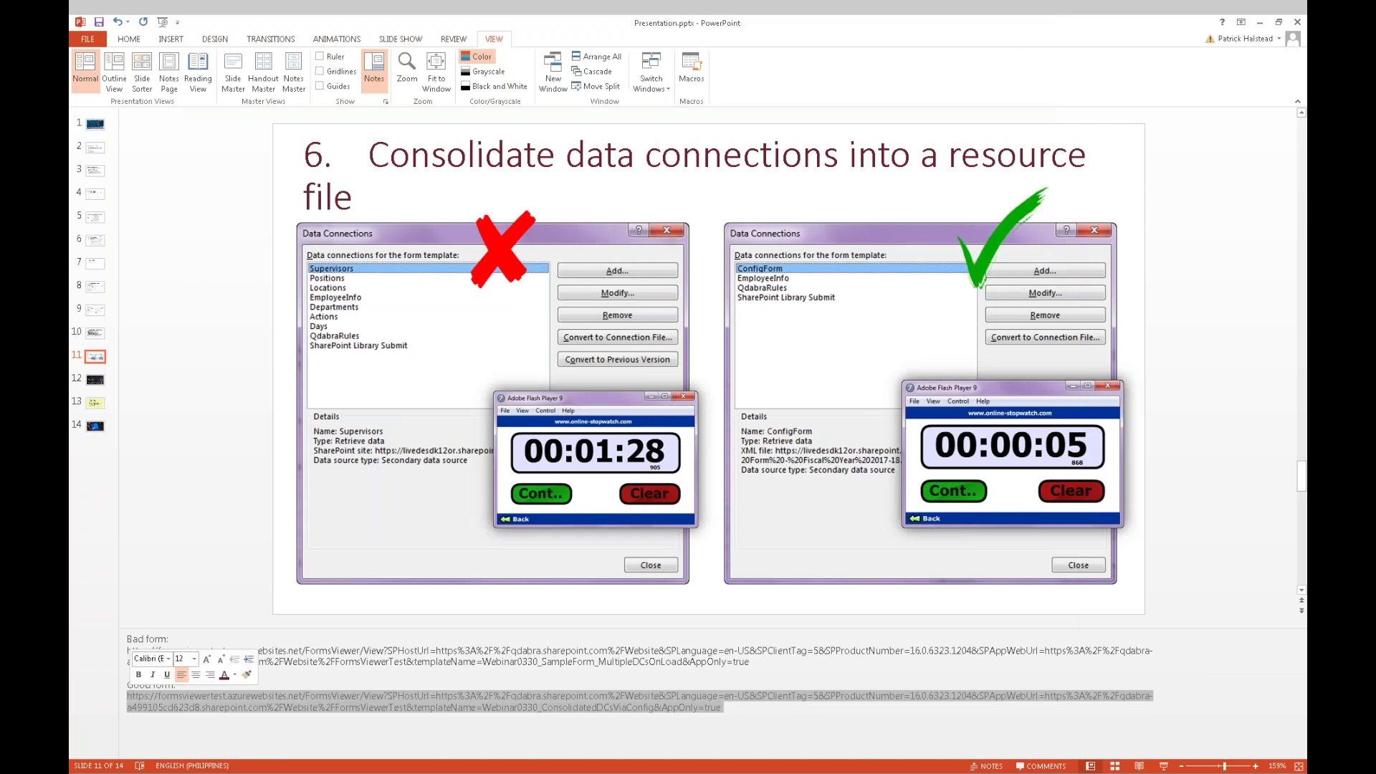
Switch to Chrome and load the copied Webinar0330_ConsolidatedDCsViaConfig form URL in the current tab
key(alt+Tab)
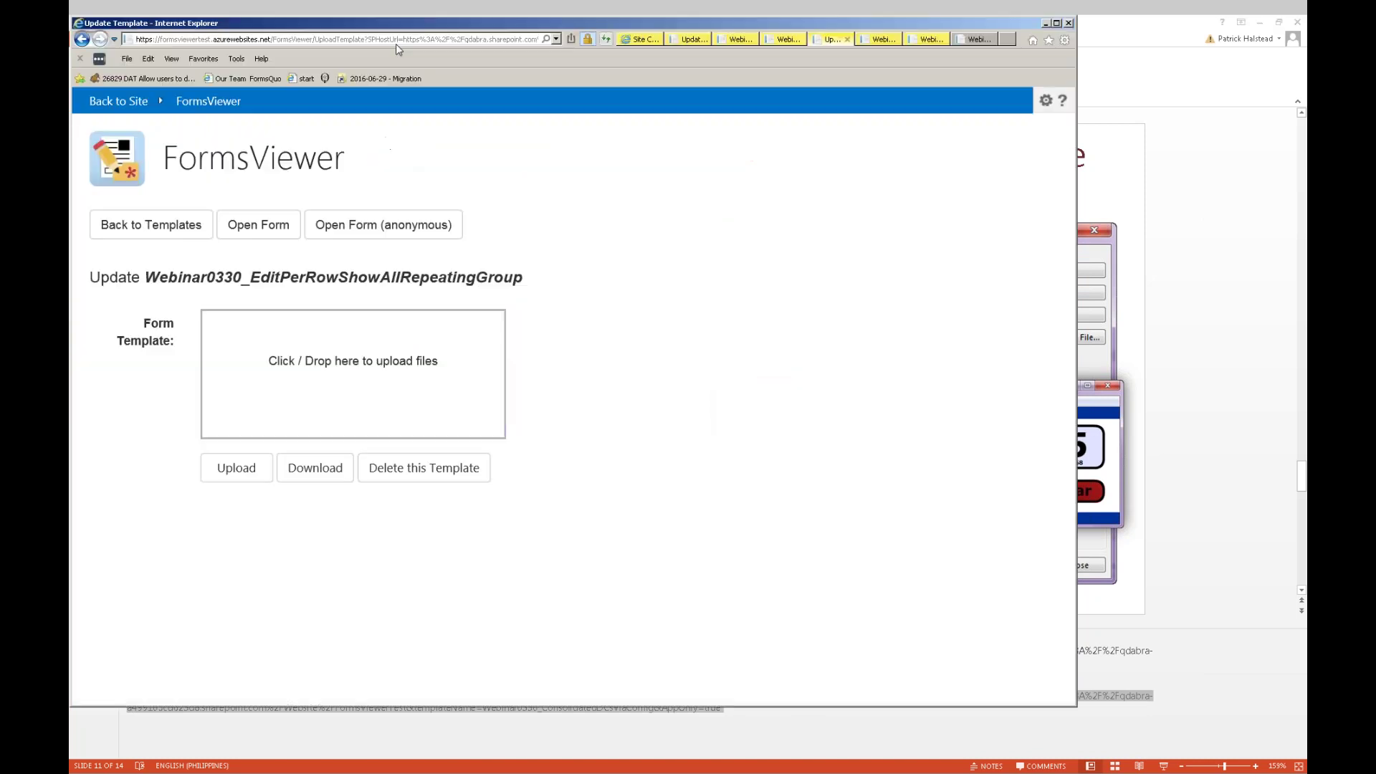
click(397, 40)
key(alt+Tab)
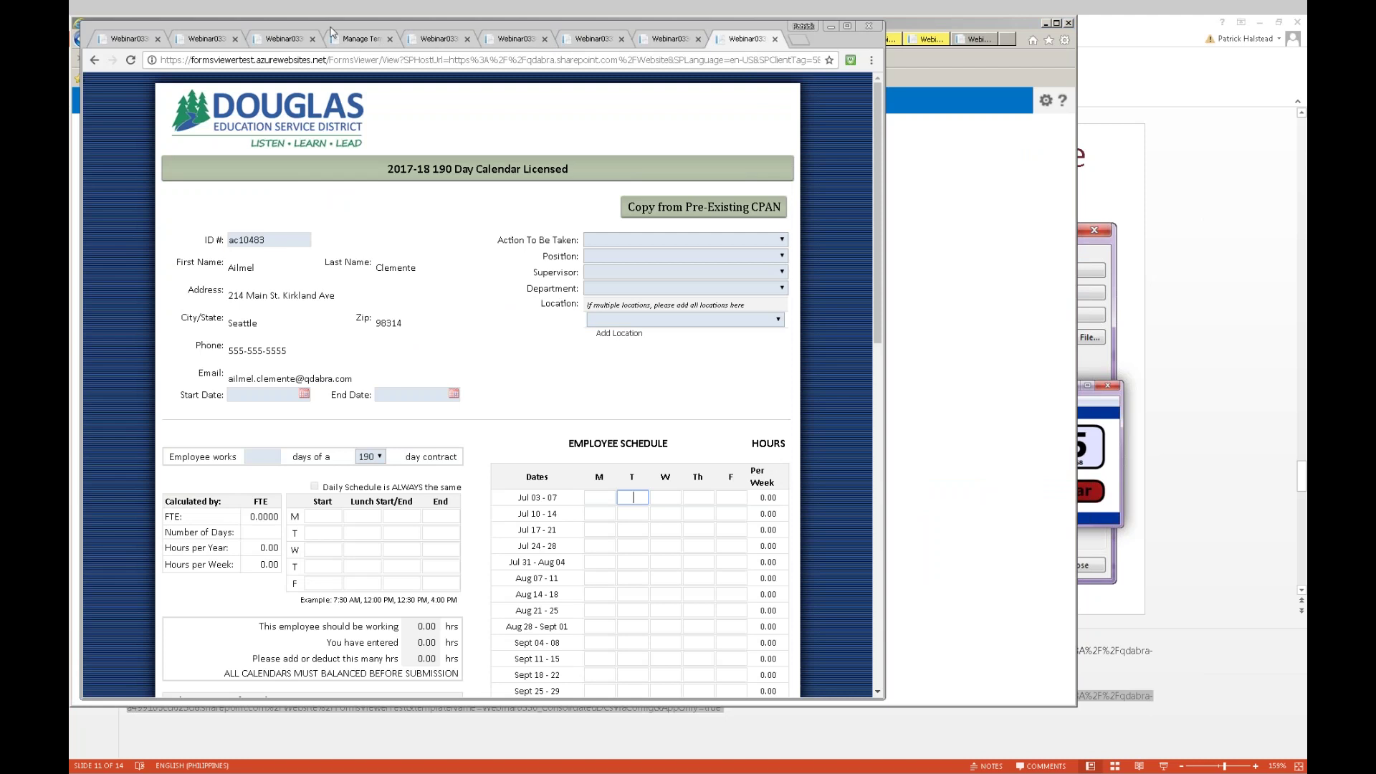
click(275, 61)
key(Return)
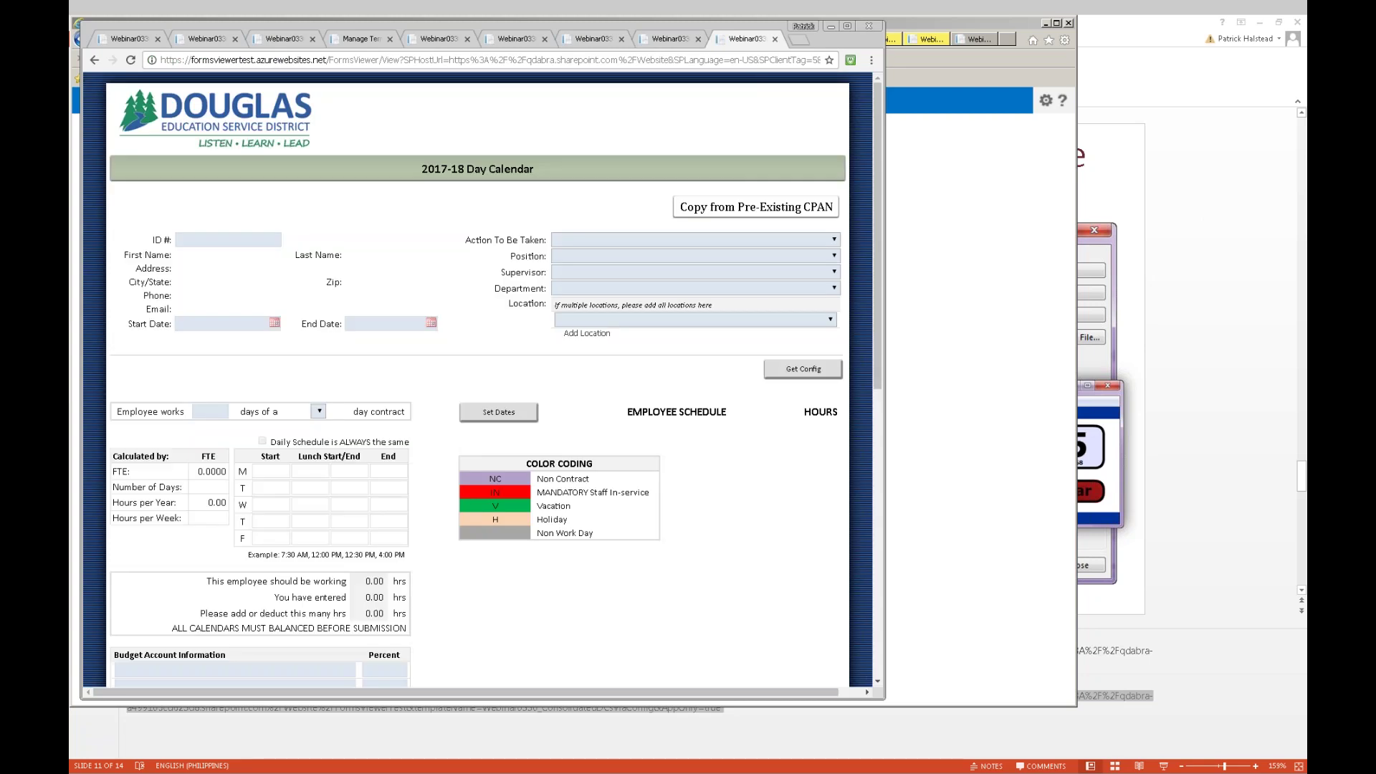
Load the form's configuration data and enter the employee's ID to look up the employee details
click(803, 366)
click(232, 242)
text(ac10483)
key(Tab)
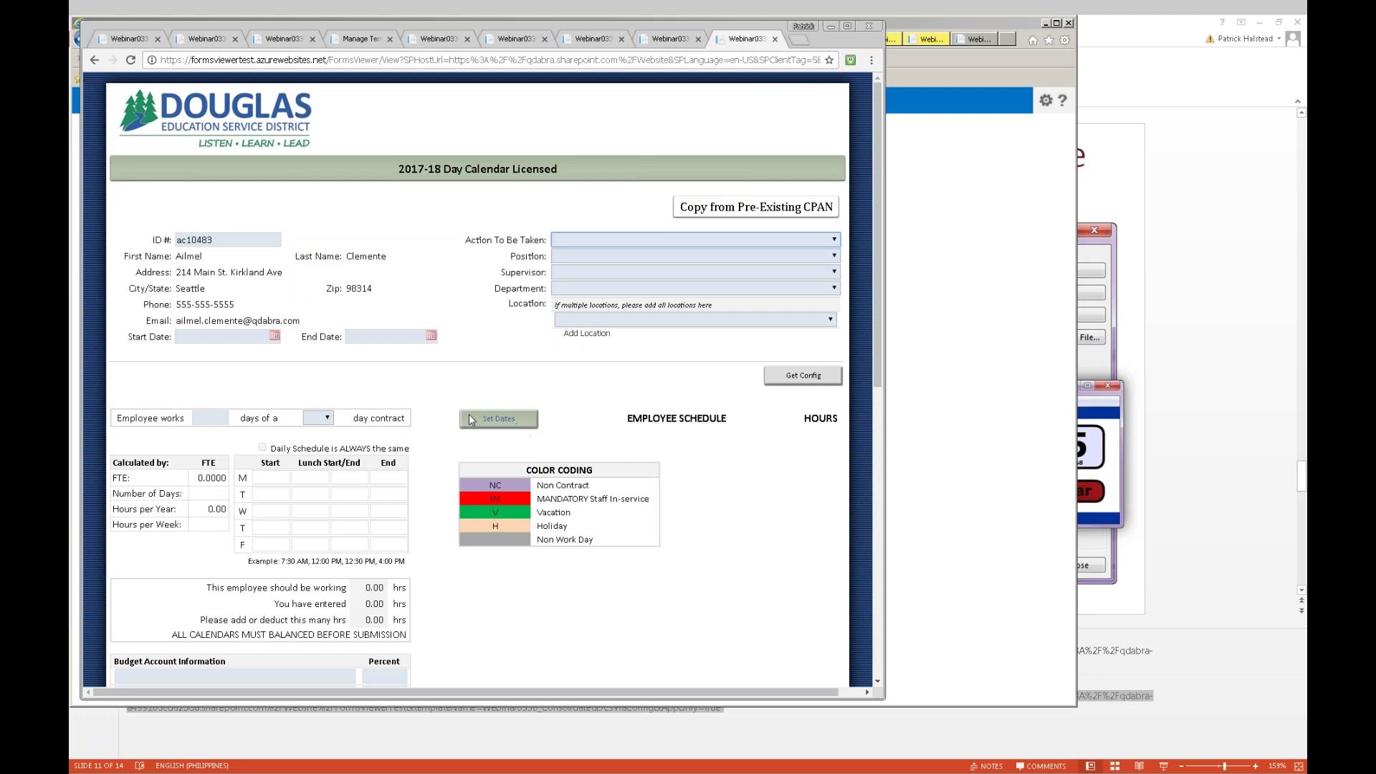
Choose a 190 day contract and set the dates of the employee schedule
click(320, 422)
click(319, 439)
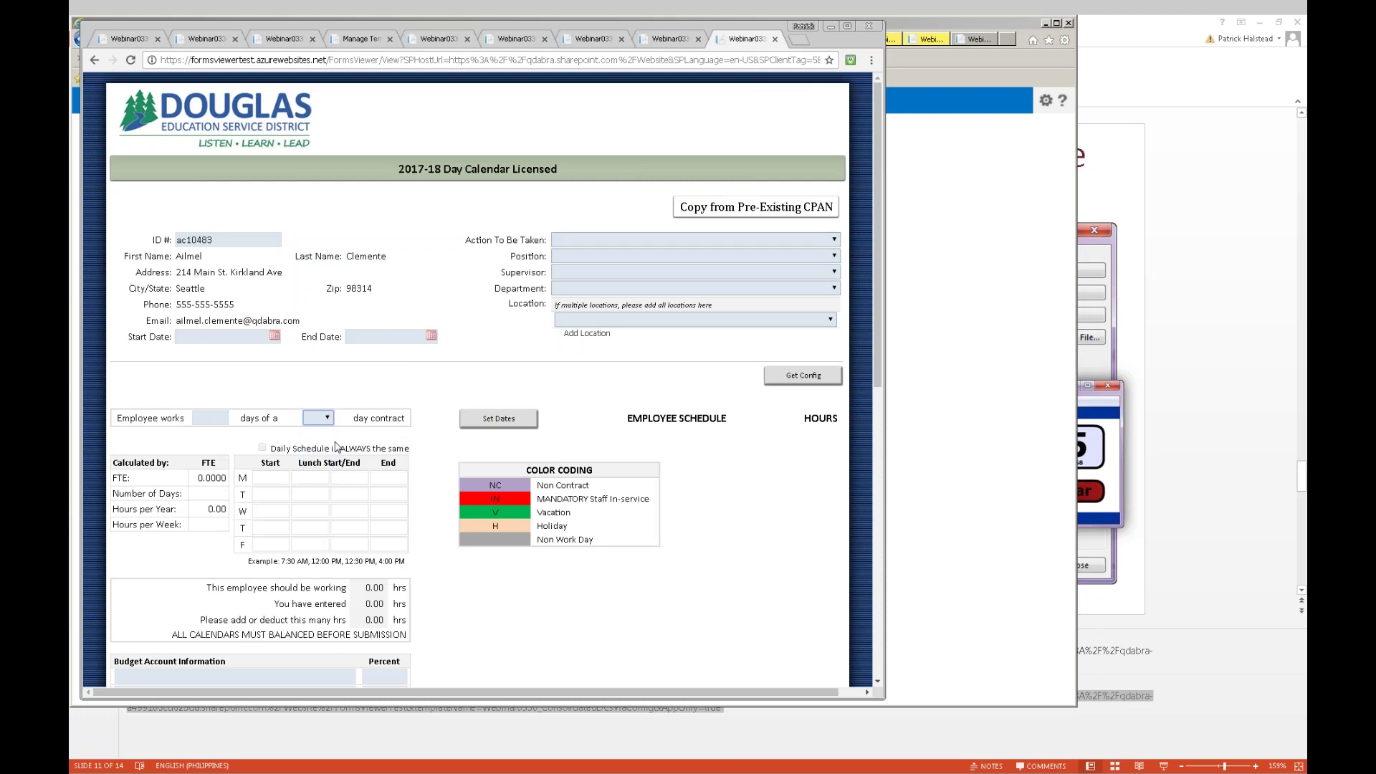
click(499, 419)
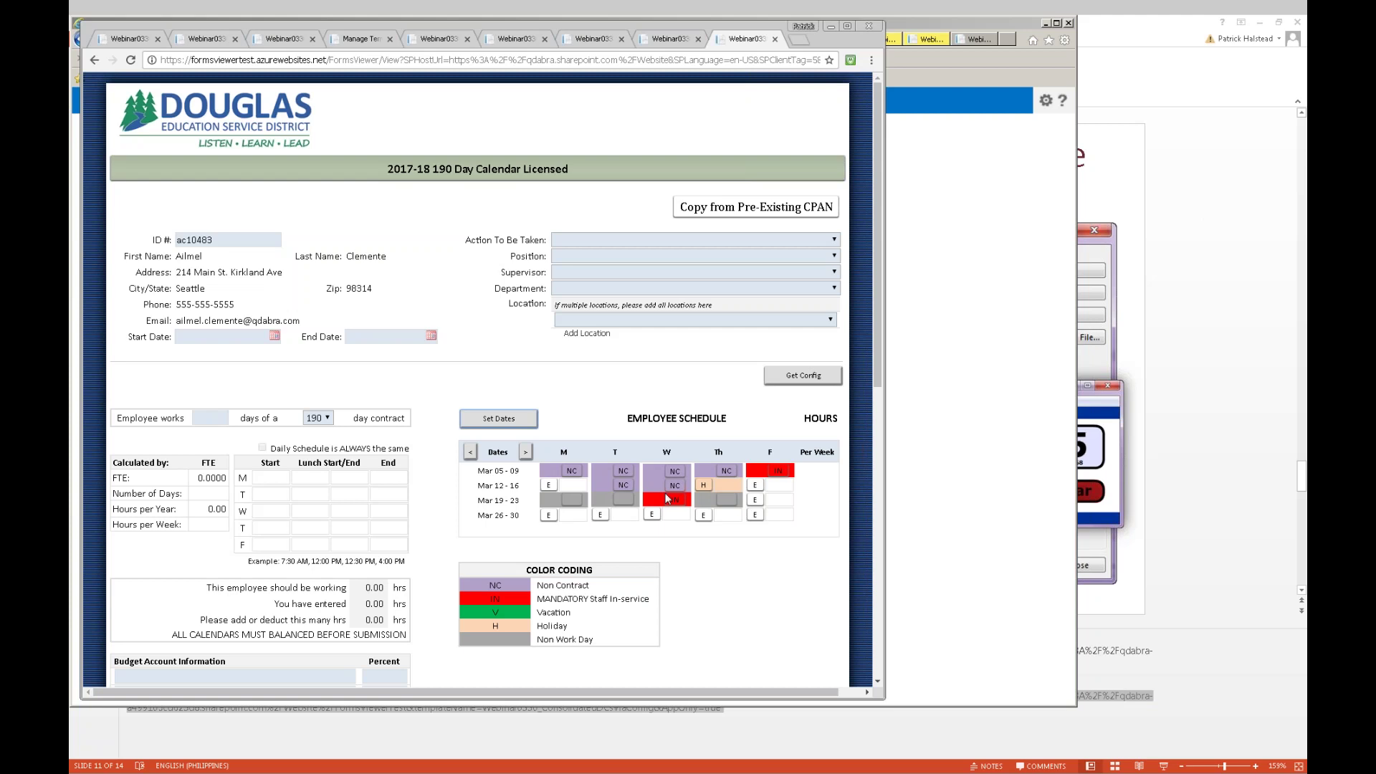
Page the employee schedule's dates forward past the May weeks
click(527, 452)
click(527, 451)
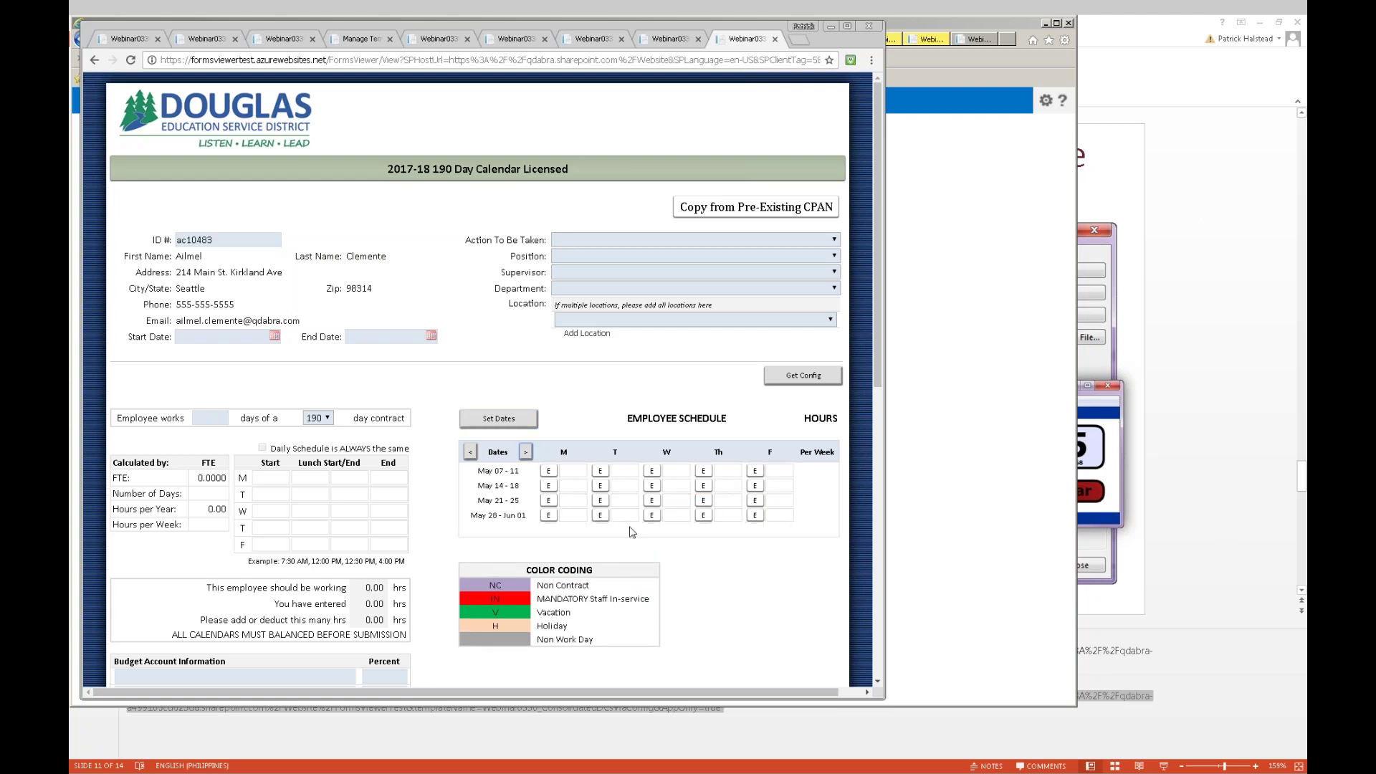
click(530, 452)
Switch to PowerPoint, show the presentation in Reading View, and advance to the "Any Questions?" slide
key(alt+Tab)
key(Right)
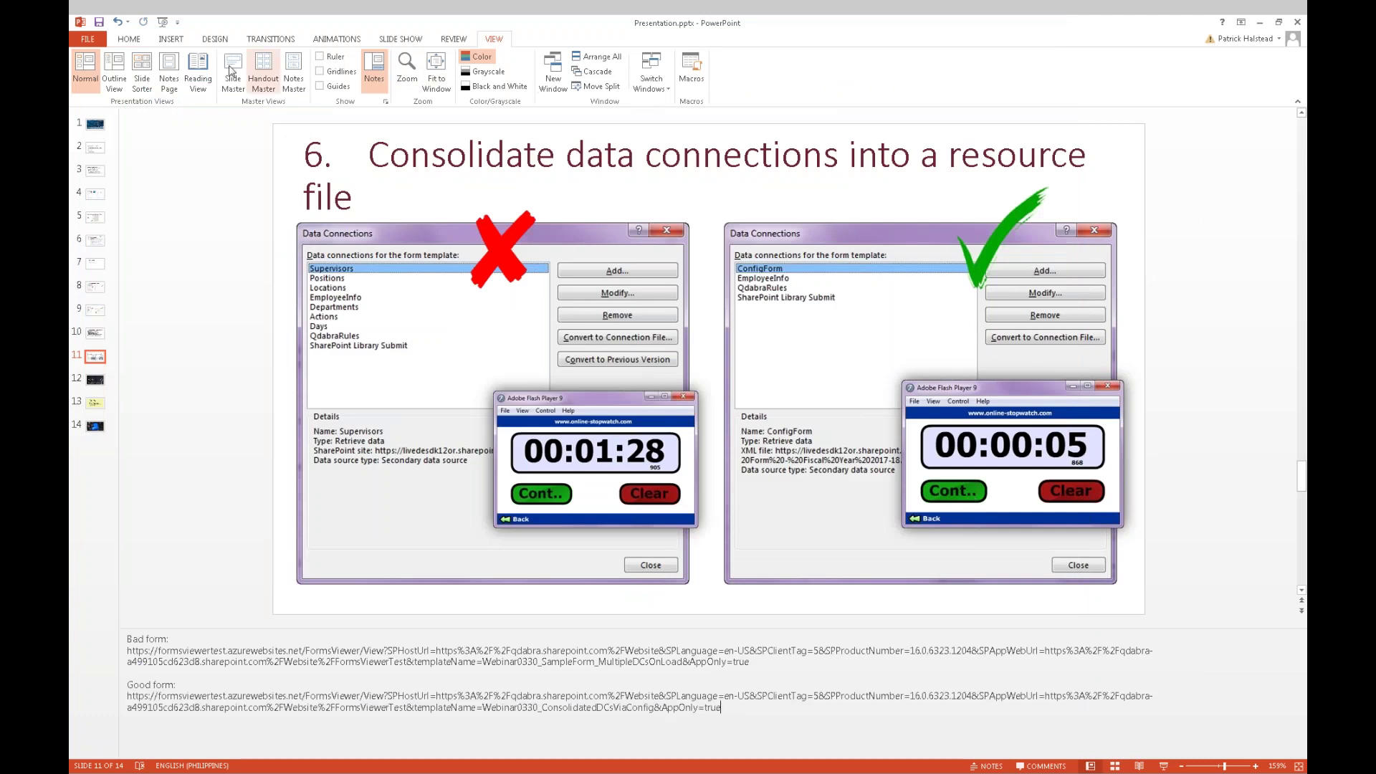
click(204, 79)
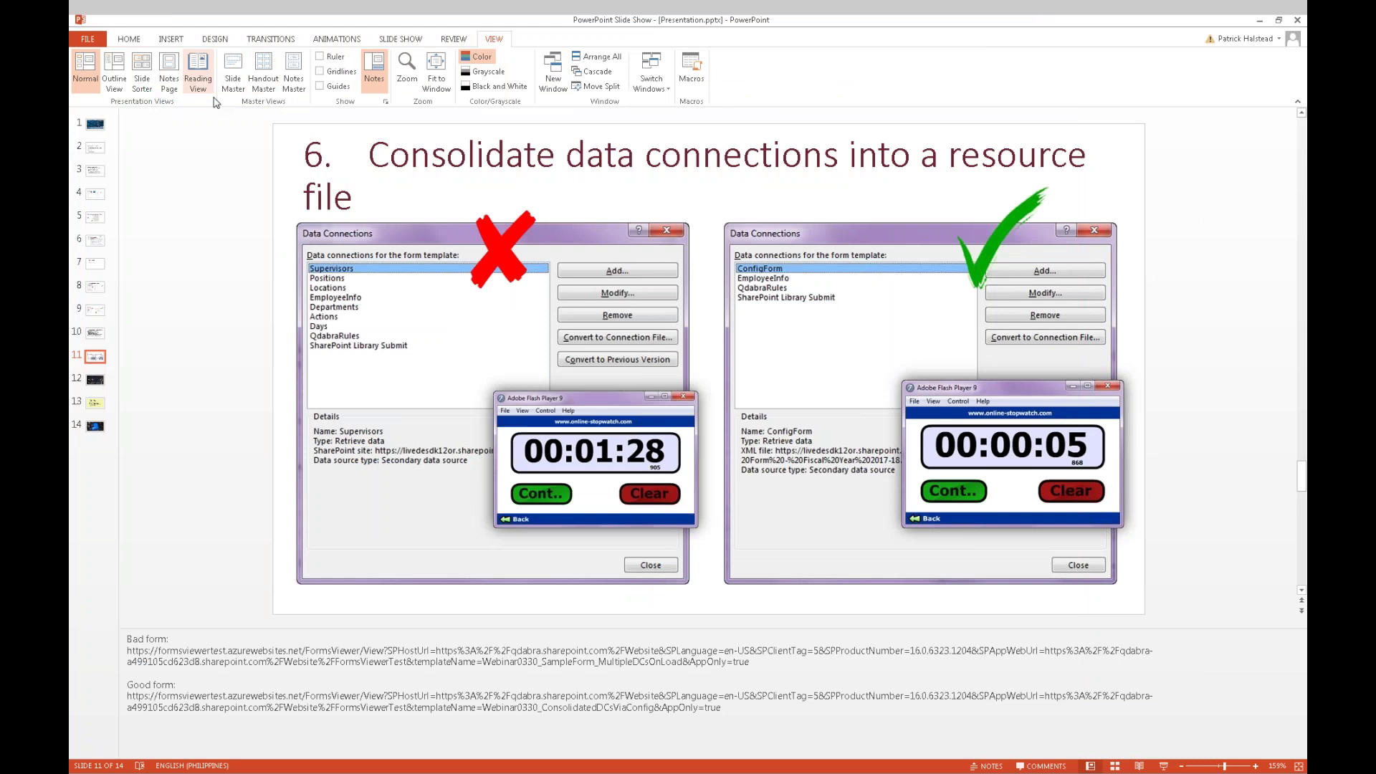
scroll(345, 311, down, 2)
key(Right)
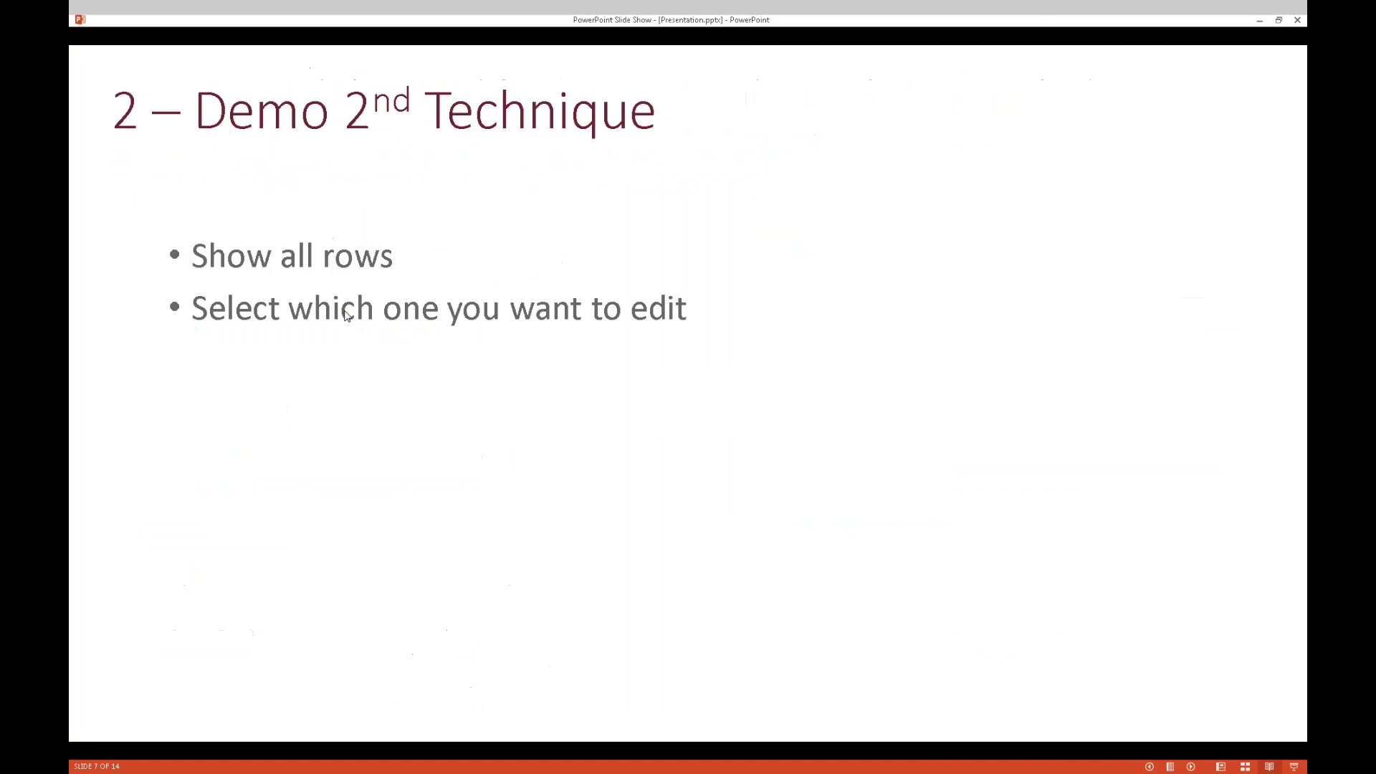
key(Right)
key(Right)
key(Right)
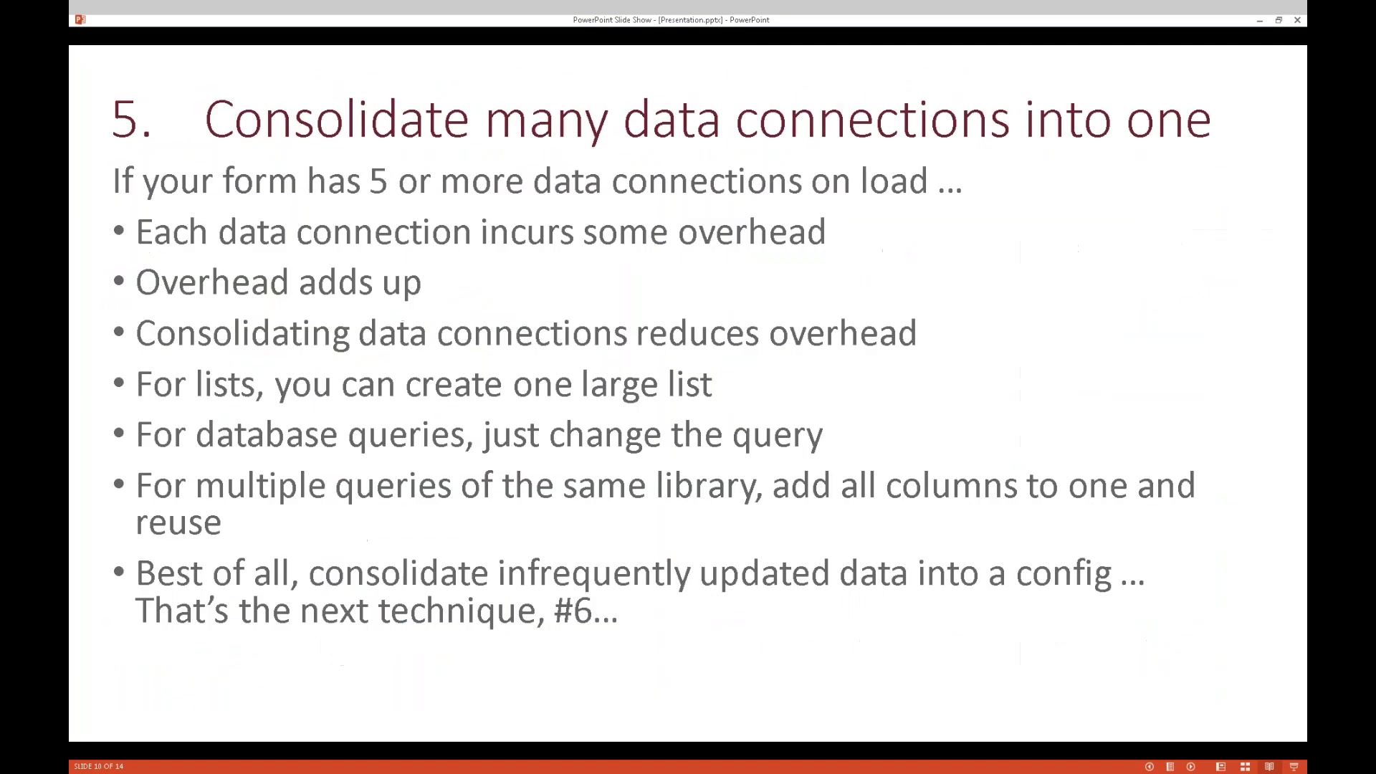
key(Right)
key(Right)
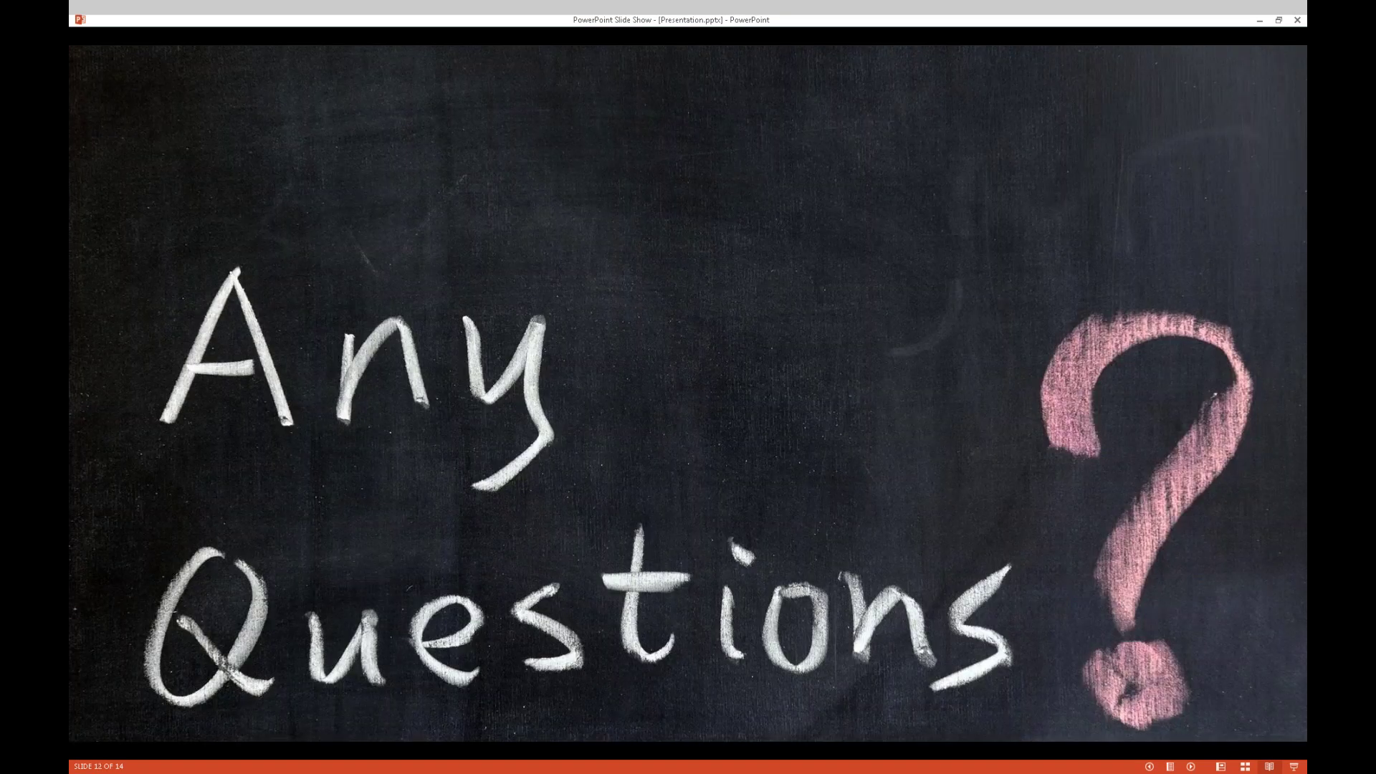